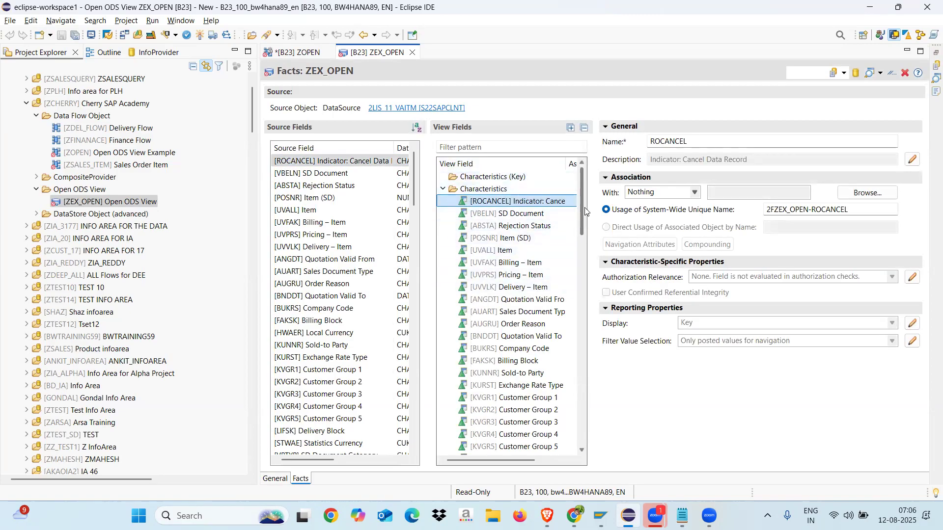
# Step: Review the view fields and association options of the Open ODS View ZEX_OPEN, and activate the view
pyautogui.moveTo(582, 209); pyautogui.dragTo(586, 396)
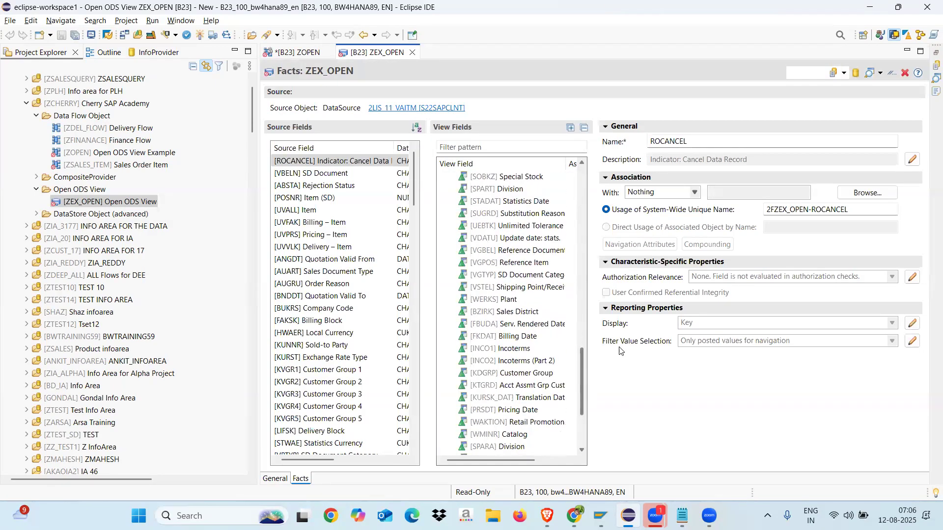
pyautogui.click(693, 191)
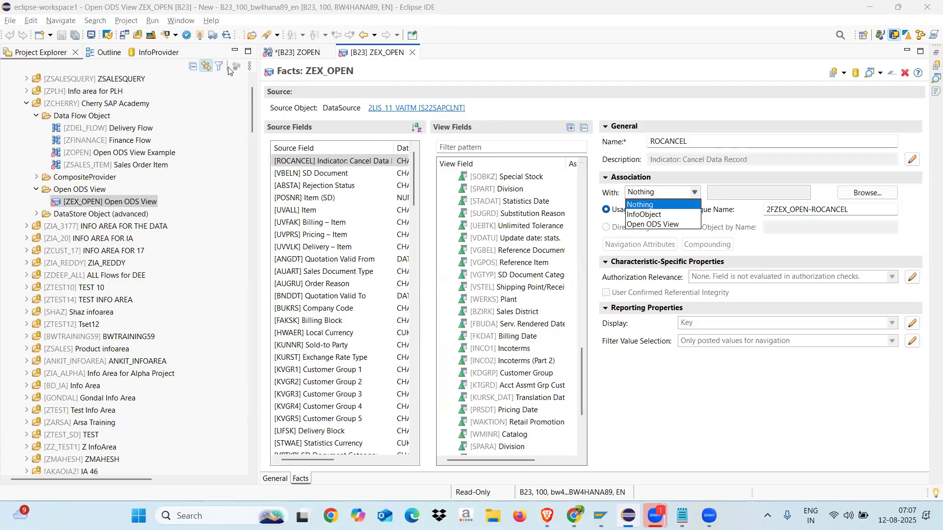
pyautogui.click(199, 35)
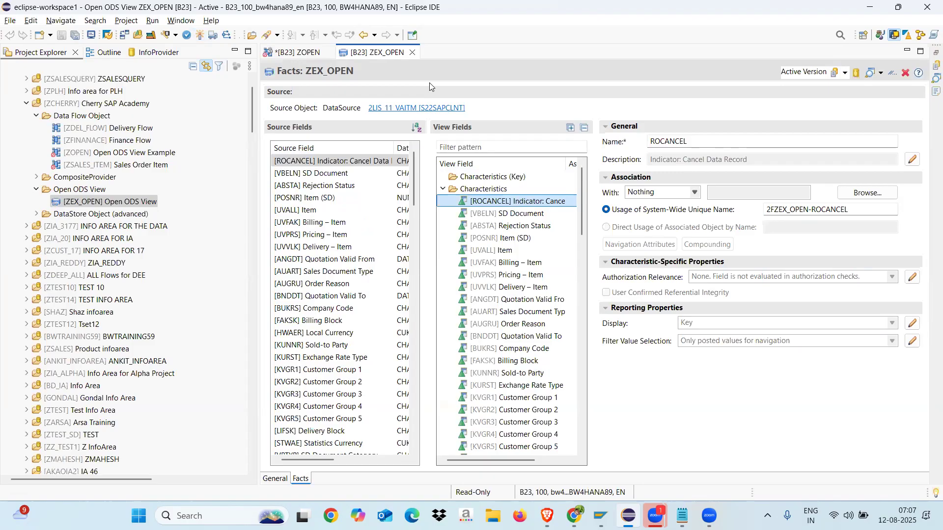
# Step: Switch to the Notepad notes and begin a new line at the end reading "when you create Open ODS View"
pyautogui.click(687, 514)
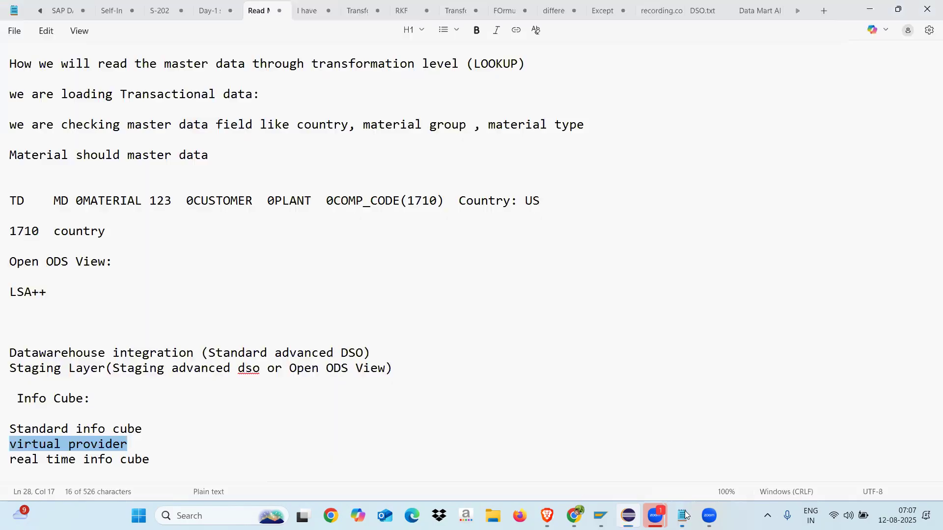
pyautogui.click(156, 466)
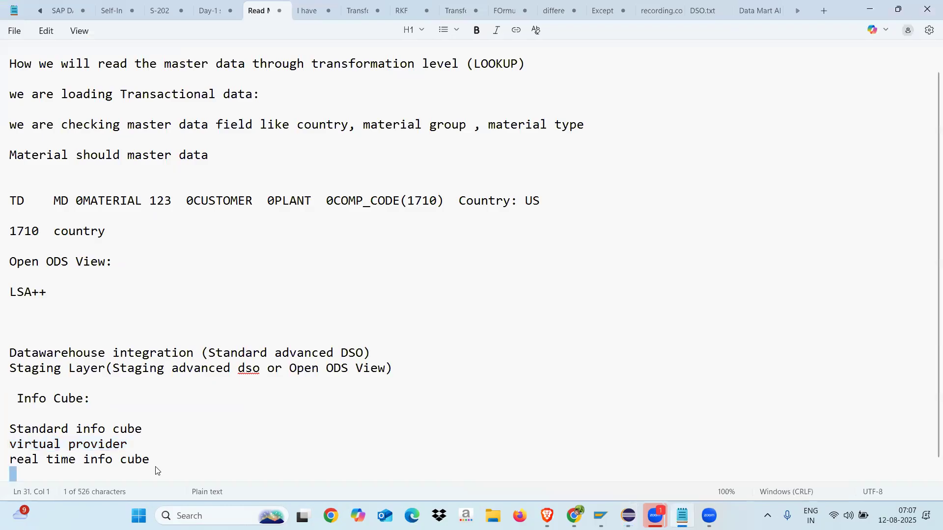
pyautogui.hotkey('ctrl', 'End')
pyautogui.press('Return')
pyautogui.press('Return')
pyautogui.write('when you create ')
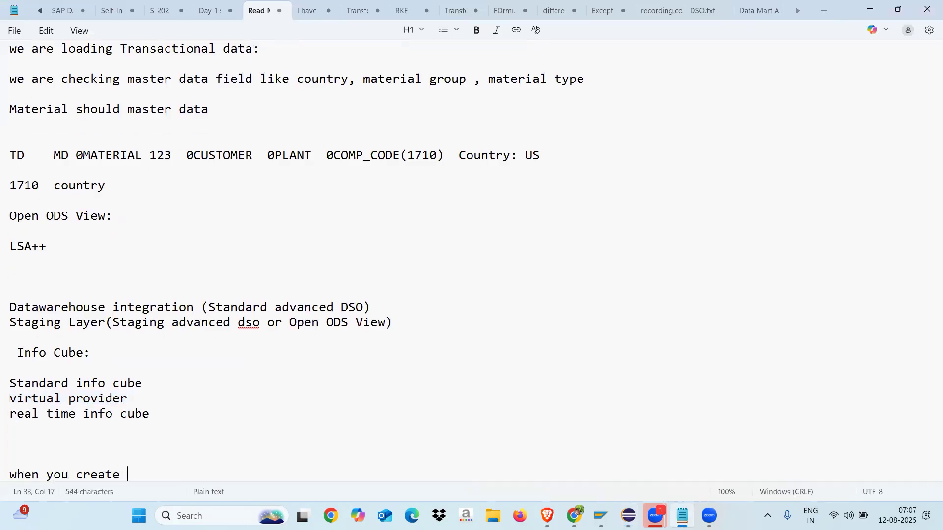
pyautogui.write('Open ODS')
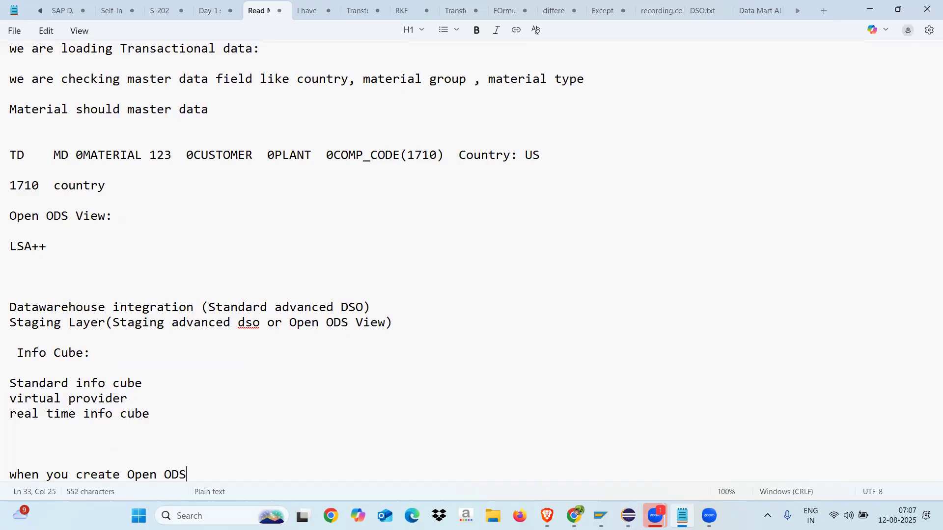
pyautogui.write(' View ')
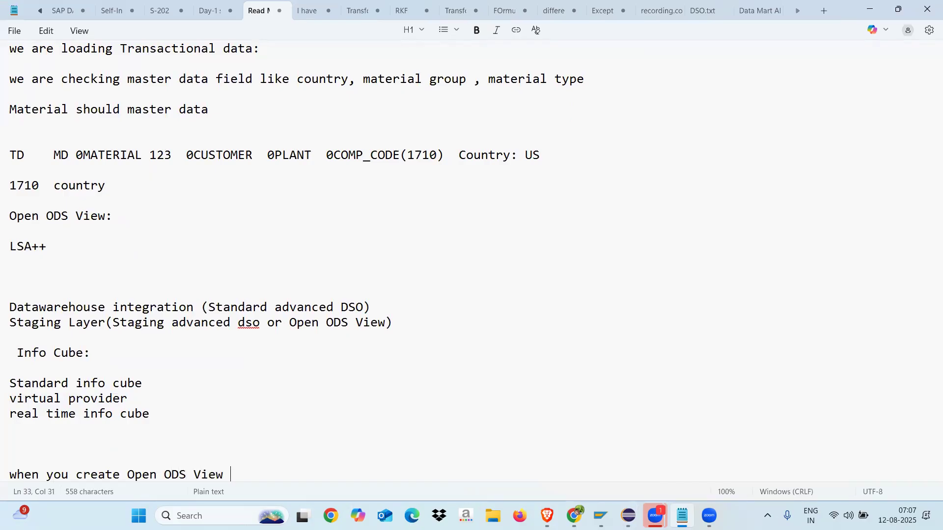
# Step: Complete the note line with "(No need to load the data its completely virtual object)" and leave blank lines below it
pyautogui.write('(No need ')
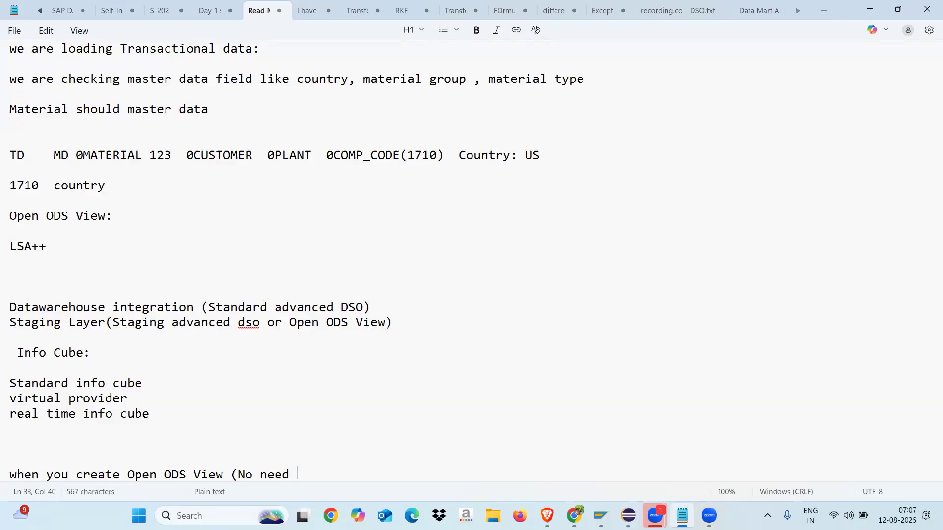
pyautogui.write('to laod the')
pyautogui.press('BackSpace')
pyautogui.press('BackSpace')
pyautogui.press('BackSpace')
pyautogui.press('BackSpace')
pyautogui.press('BackSpace')
pyautogui.press('BackSpace')
pyautogui.press('BackSpace')
pyautogui.press('BackSpace')
pyautogui.write('p')
pyautogui.press('BackSpace')
pyautogui.write('oad the data')
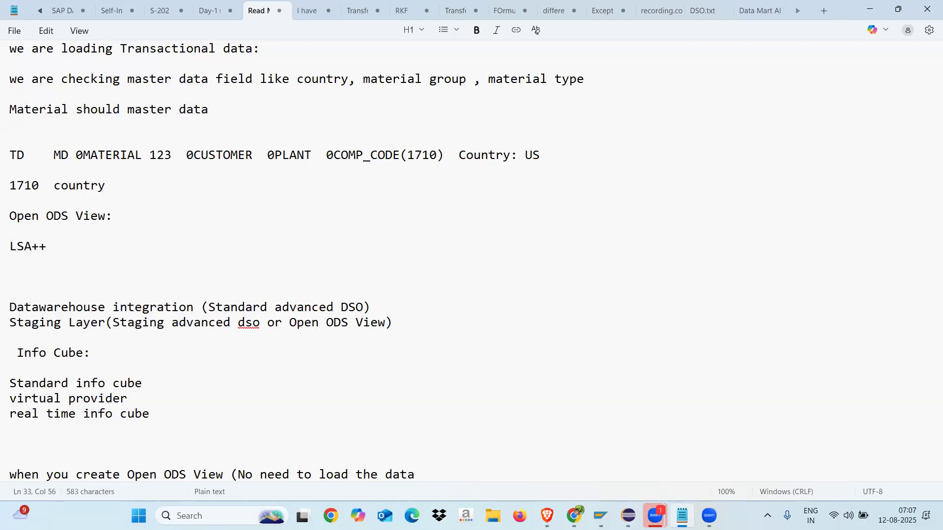
pyautogui.write(' its completely virtual object')
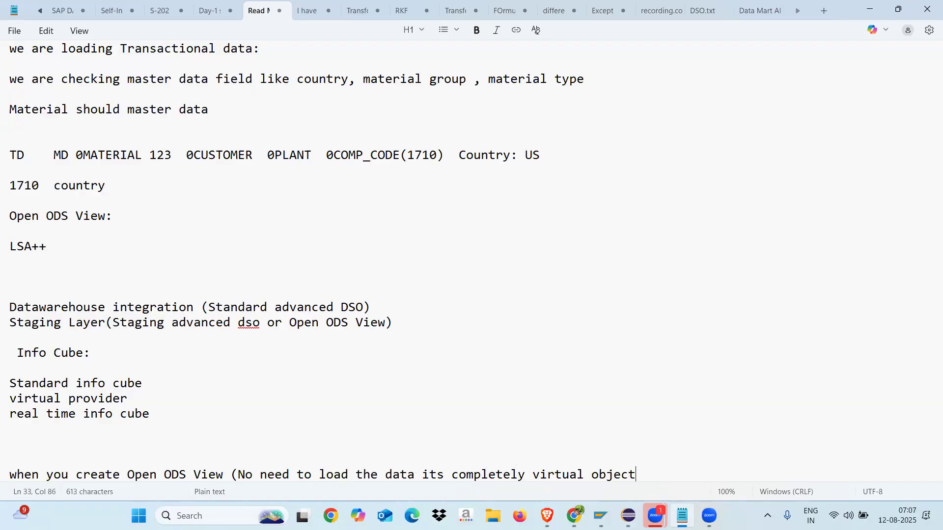
pyautogui.press('Return')
pyautogui.press('Return')
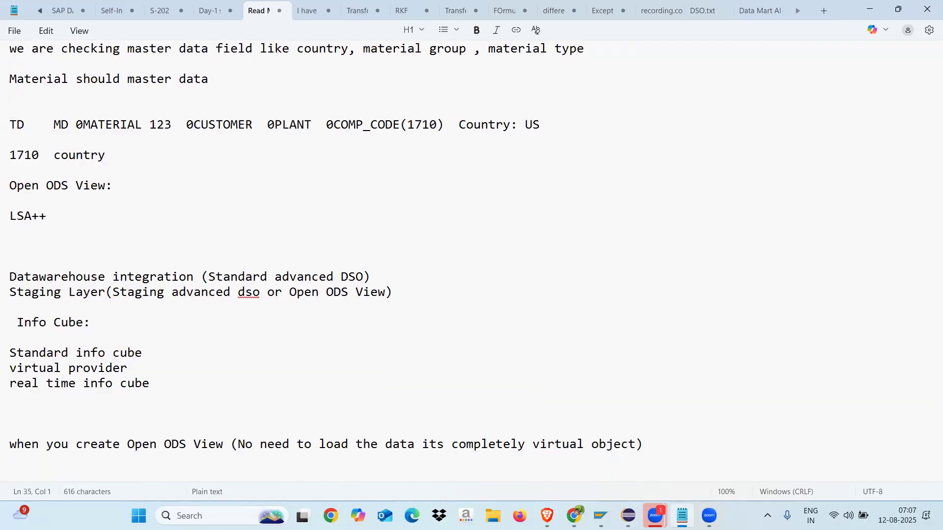
# Step: Switch back to Eclipse and close the ZEX_OPEN editor to return to the ZOPEN data flow
pyautogui.hotkey('alt', 'Tab')
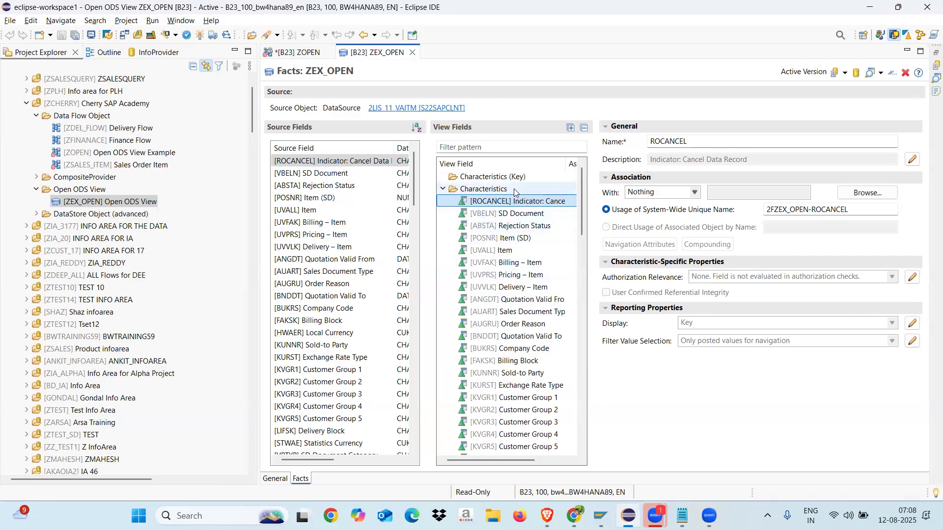
pyautogui.click(414, 54)
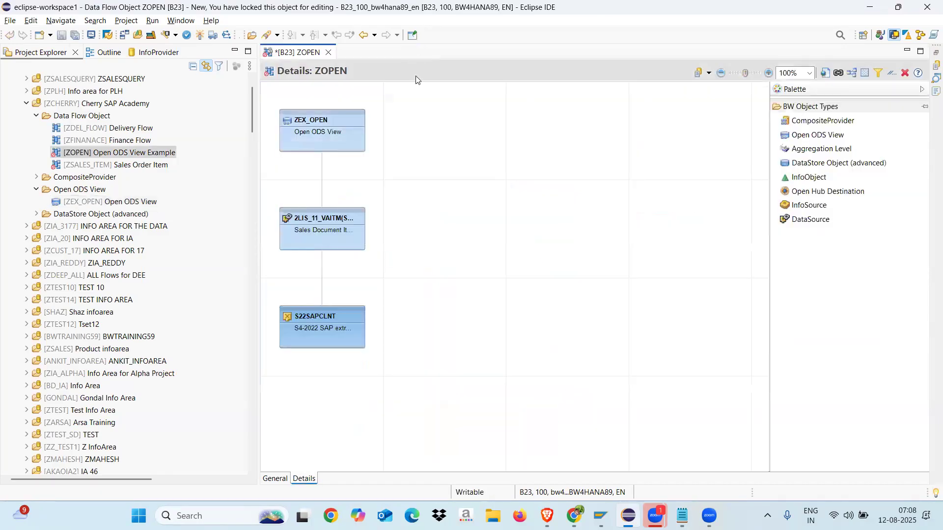
pyautogui.moveTo(330, 124)
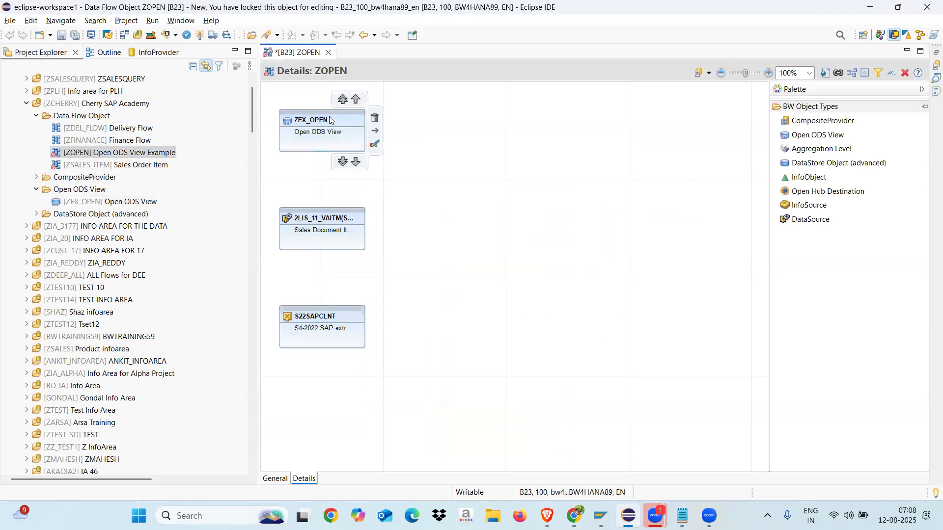
pyautogui.rightClick(330, 119)
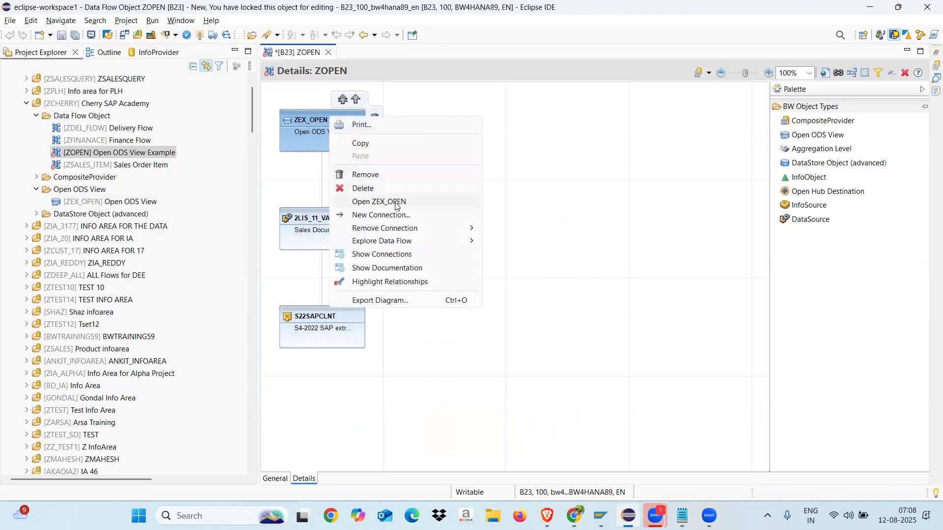
pyautogui.moveTo(420, 243)
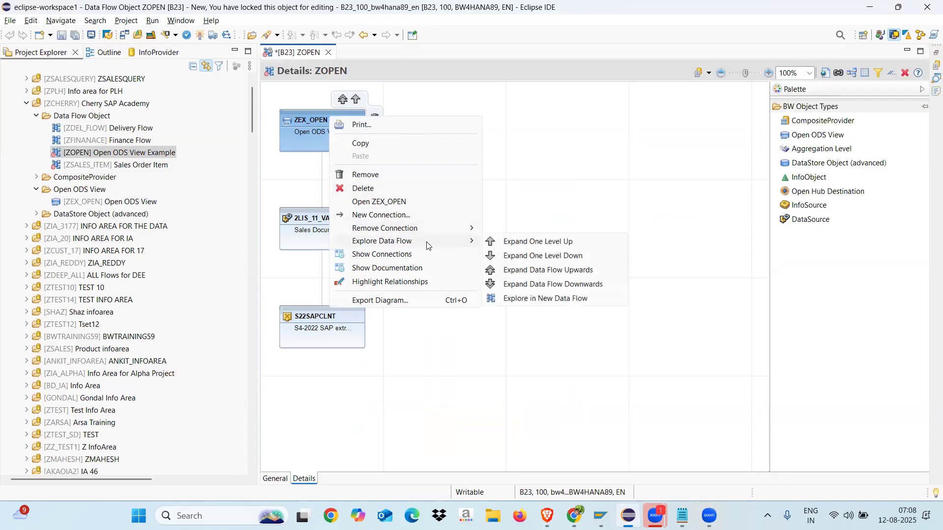
pyautogui.click(522, 199)
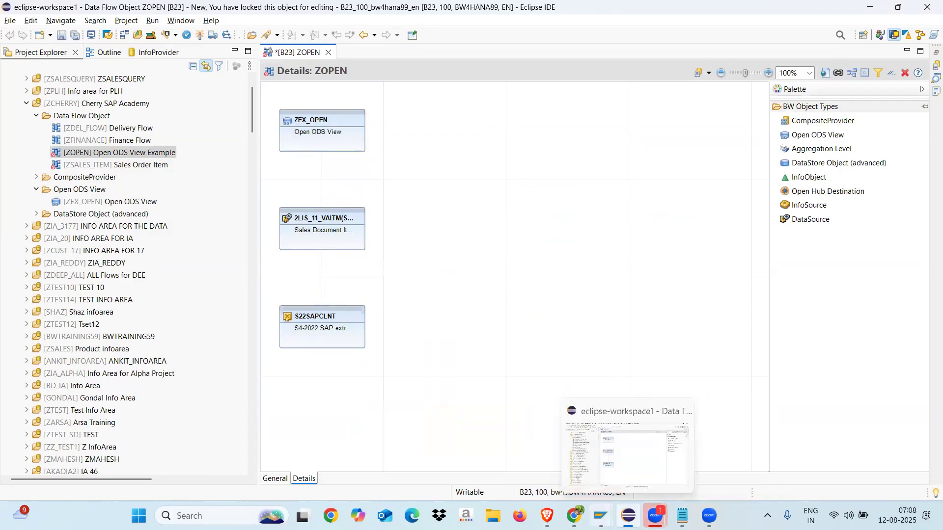
# Step: Switch to the SAP session showing table /BI0/PCUSTOMER, leave the results and run transaction /nrsmng
pyautogui.moveTo(600, 516)
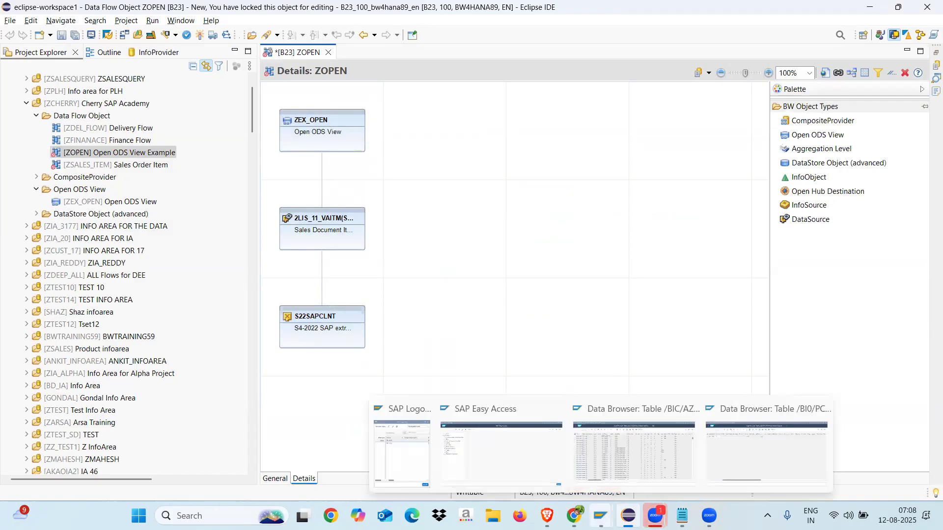
pyautogui.click(718, 461)
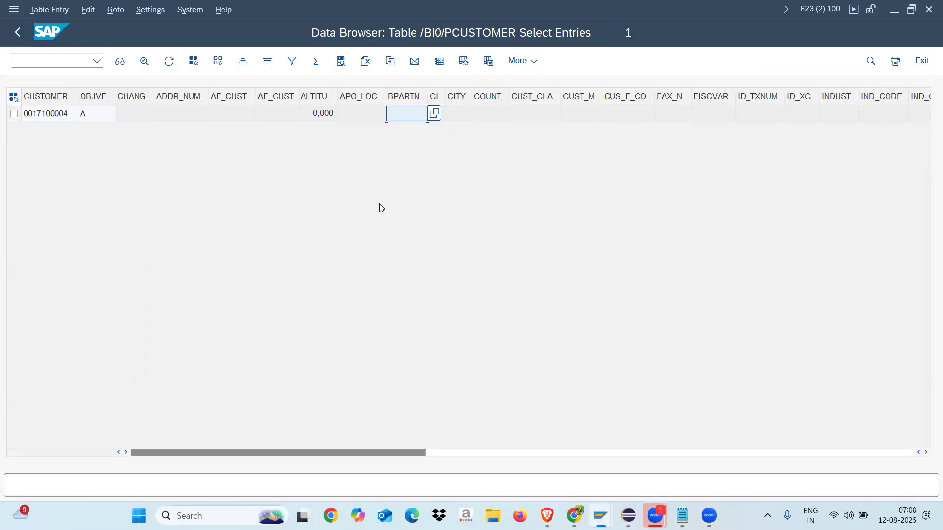
pyautogui.click(22, 32)
pyautogui.click(35, 63)
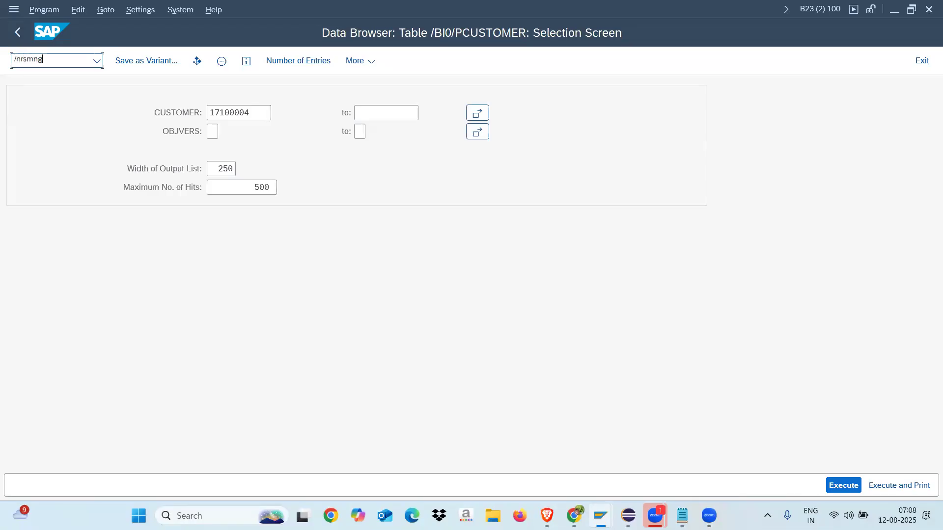
pyautogui.press('Return')
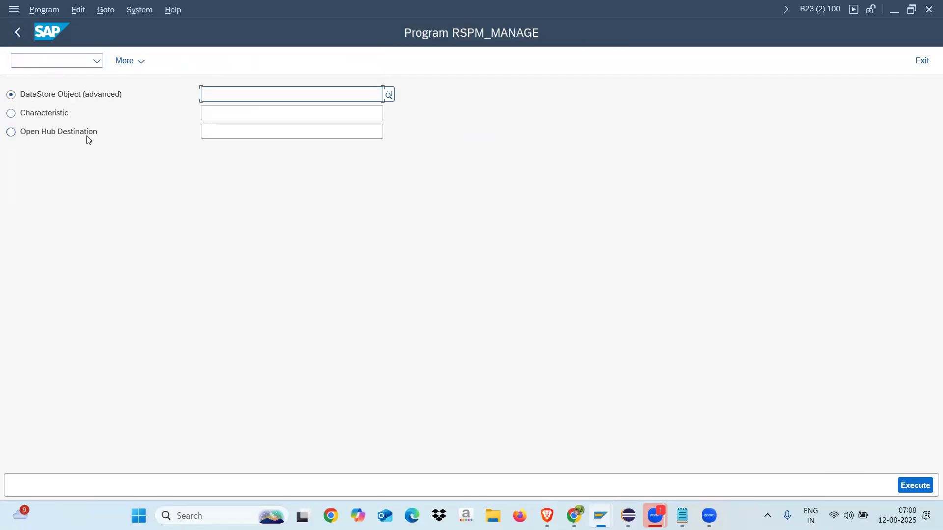
# Step: Run transaction /nlistcube to start the list viewer for InfoProviders
pyautogui.click(62, 62)
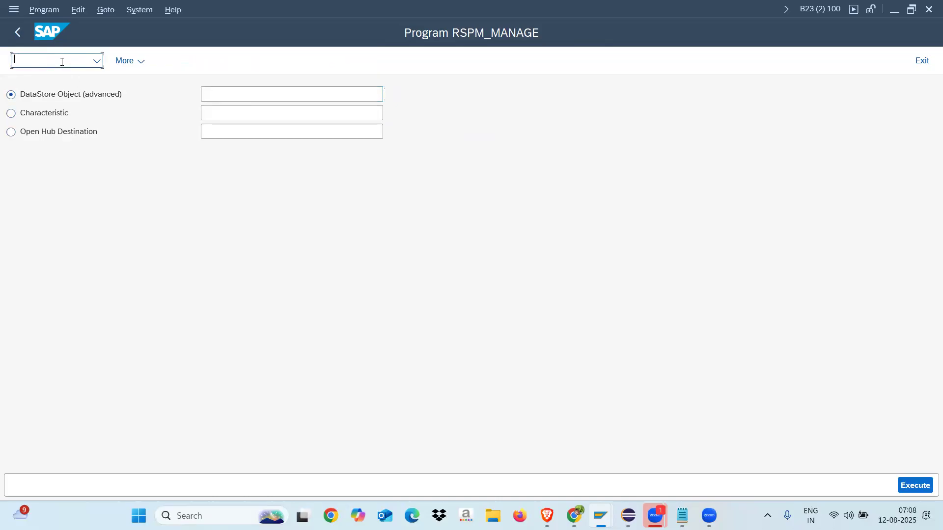
pyautogui.write('/nlistcube')
pyautogui.press('Return')
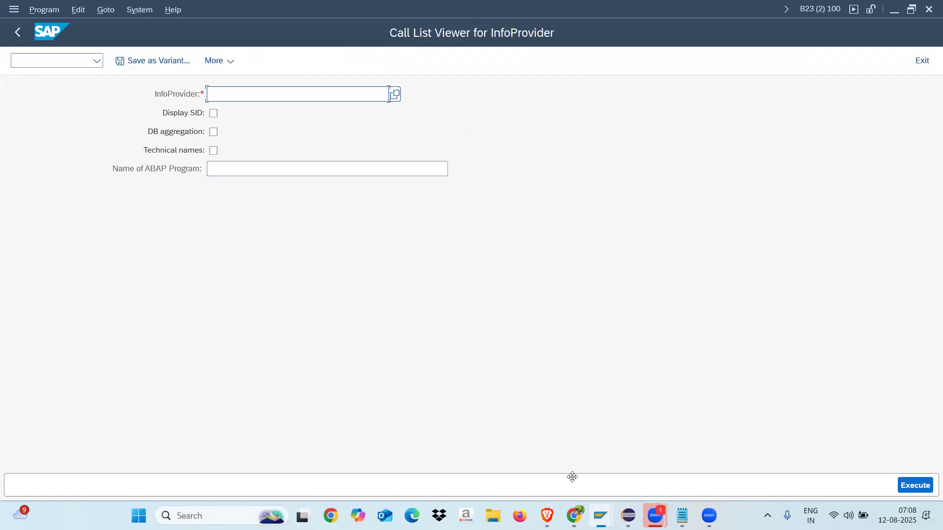
# Step: Run the list viewer for InfoProvider ZEX_OPEN with DB aggregation enabled and continue to the characteristic selection
pyautogui.hotkey('alt', 'Tab')
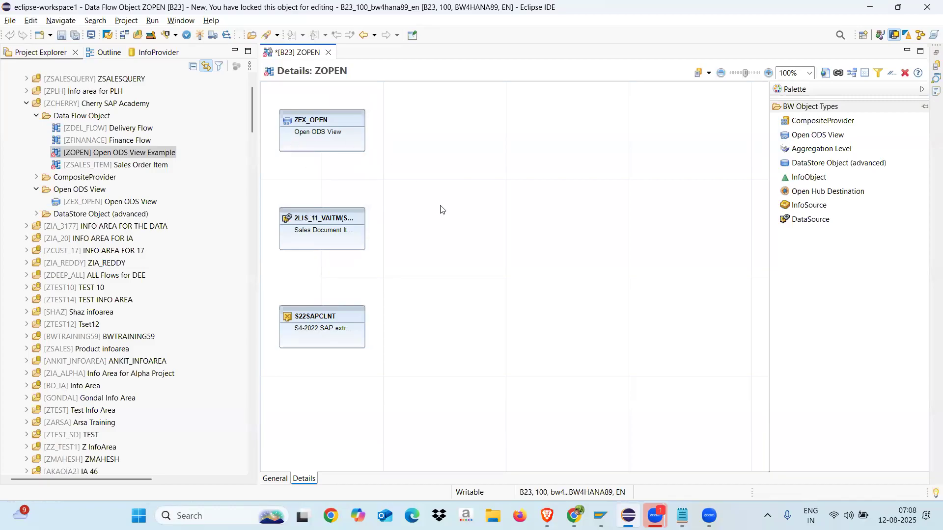
pyautogui.hotkey('alt', 'Tab')
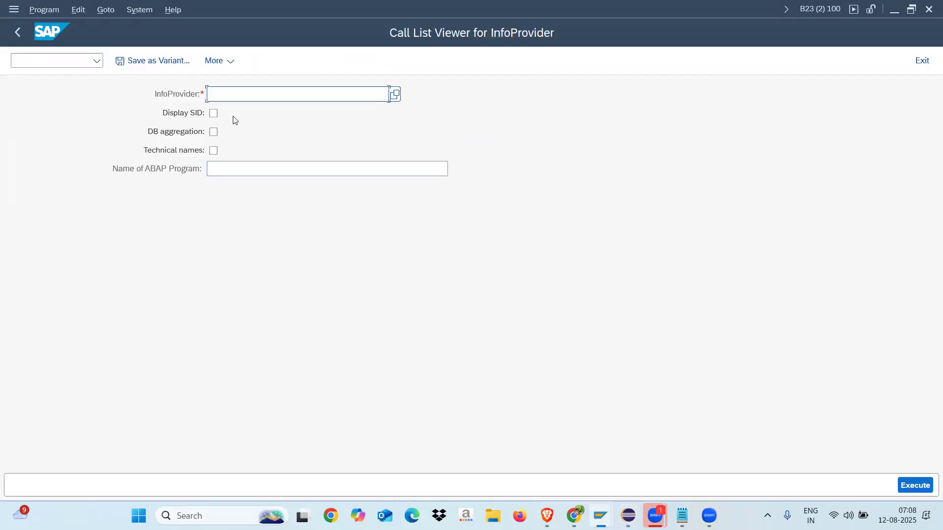
pyautogui.write('EX_OPEN')
pyautogui.click(213, 131)
pyautogui.click(914, 485)
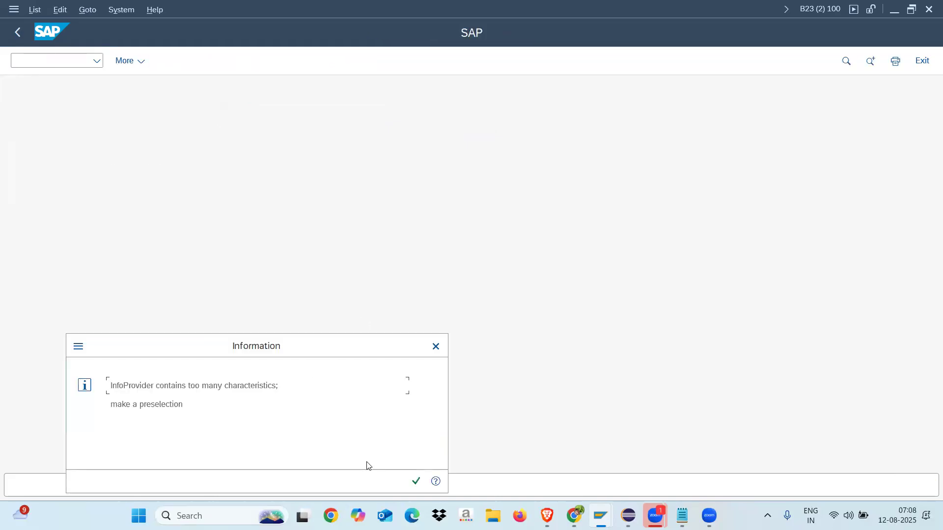
pyautogui.click(416, 481)
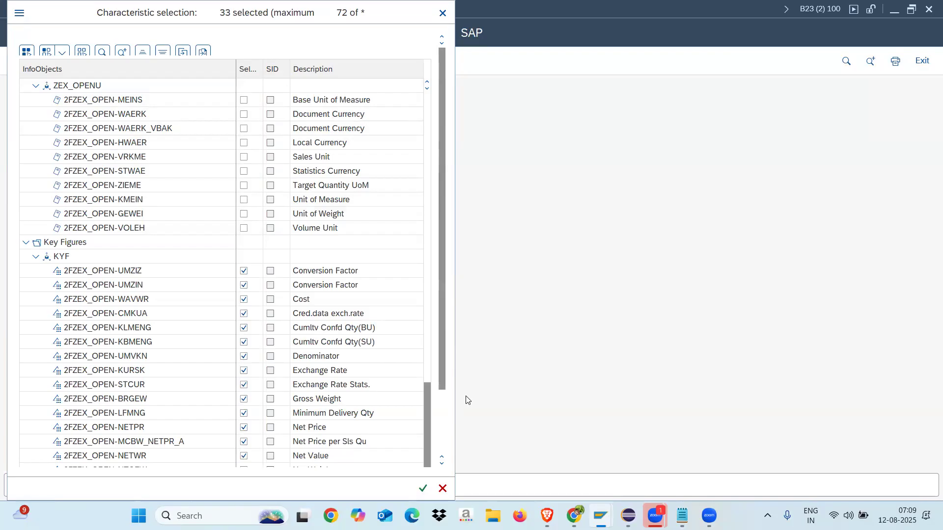
# Step: Deselect all preselected fields in the characteristic selection of ZEX_OPEN
pyautogui.click(426, 416)
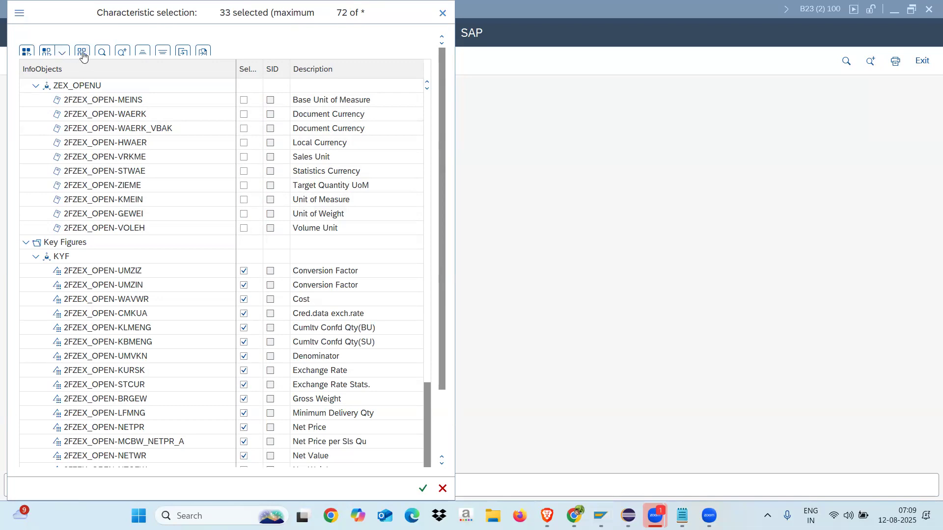
pyautogui.click(429, 417)
pyautogui.moveTo(429, 415); pyautogui.dragTo(425, 98)
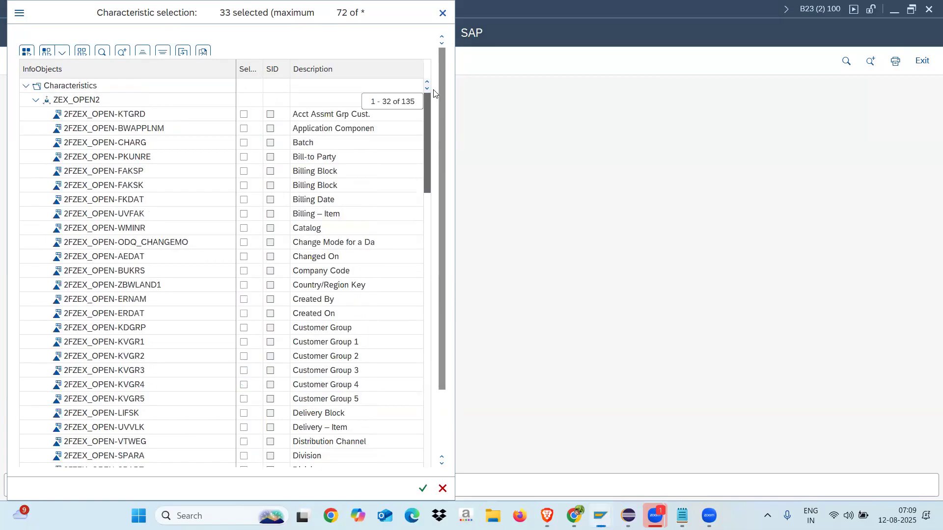
pyautogui.click(61, 53)
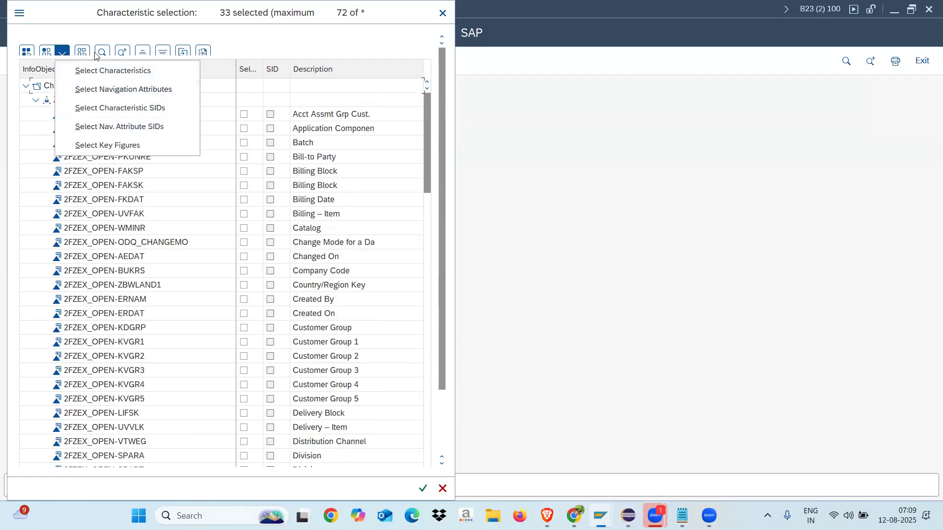
pyautogui.click(82, 53)
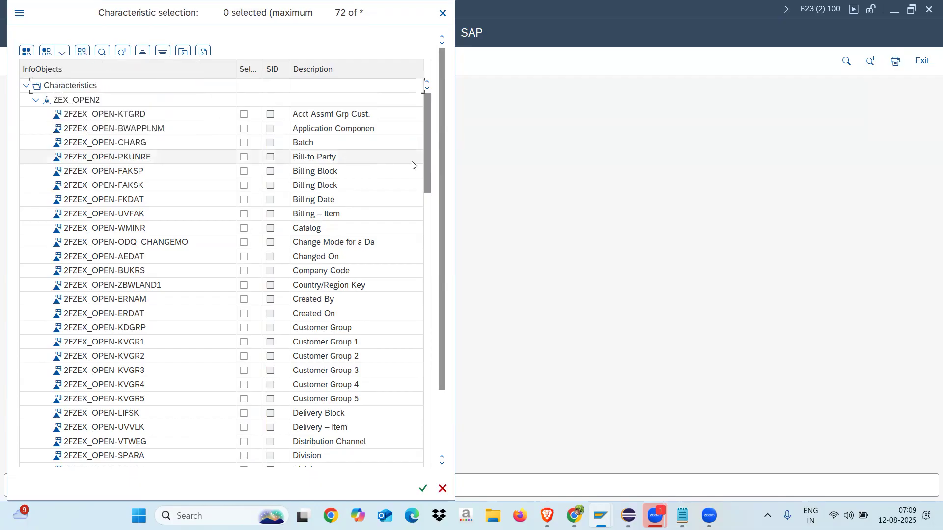
# Step: Select the Order Quantity key figure and the Company Code and Created On characteristics of ZEX_OPEN
pyautogui.moveTo(426, 164); pyautogui.dragTo(429, 492)
pyautogui.click(244, 385)
pyautogui.moveTo(425, 434); pyautogui.dragTo(431, 94)
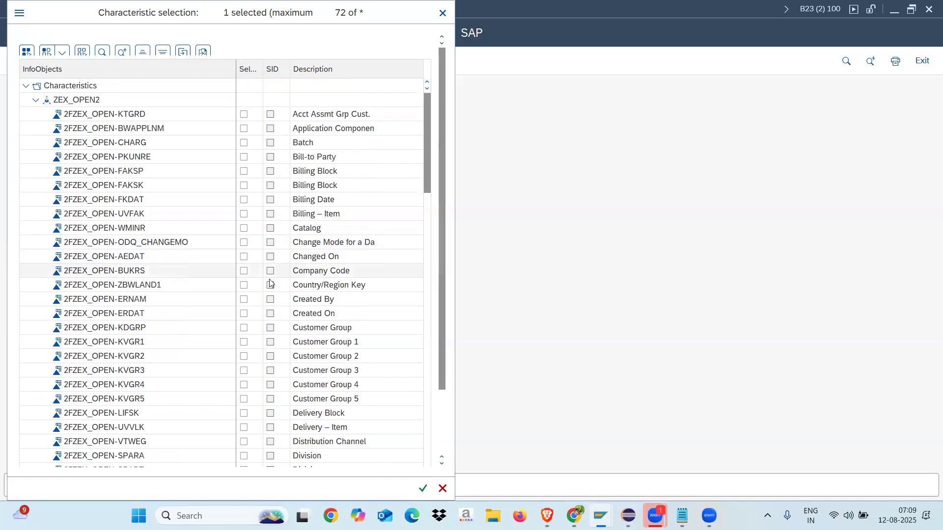
pyautogui.click(244, 271)
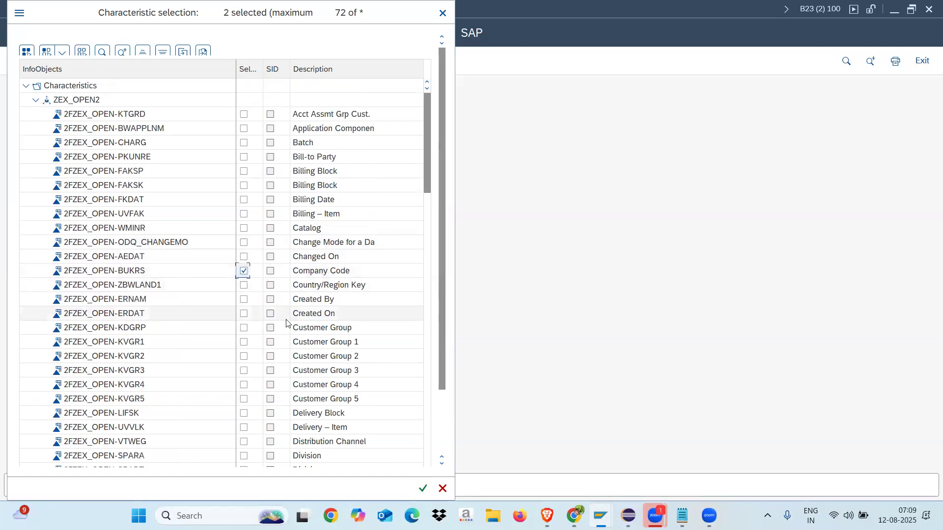
pyautogui.click(244, 313)
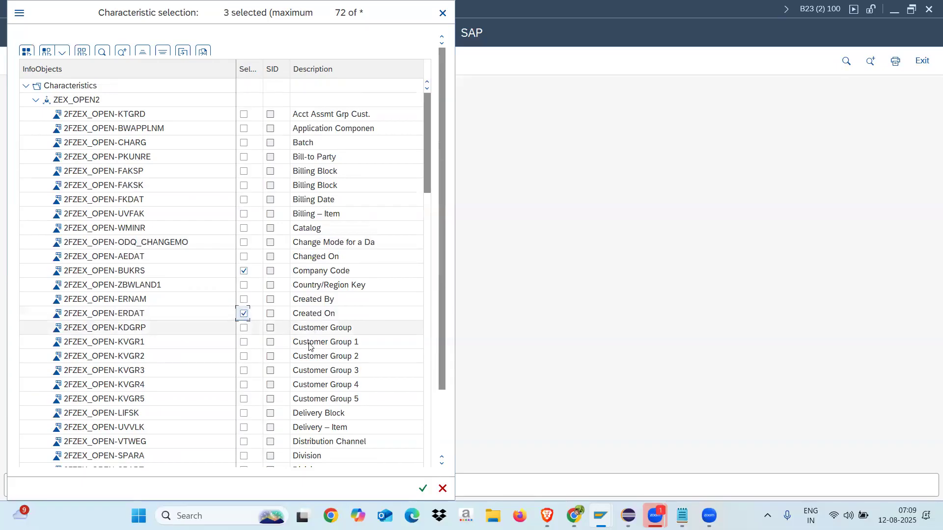
# Step: Add the Material and Plant characteristics to the selection
pyautogui.click(427, 430)
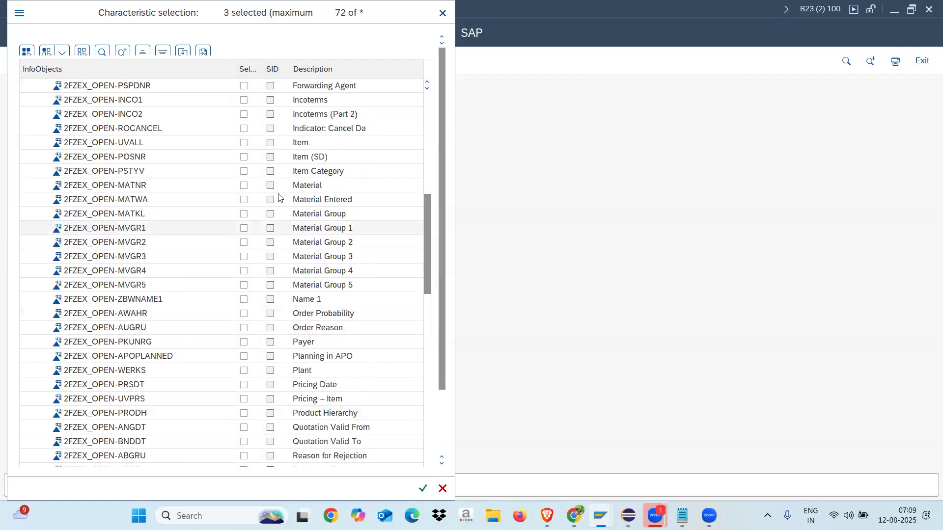
pyautogui.click(245, 185)
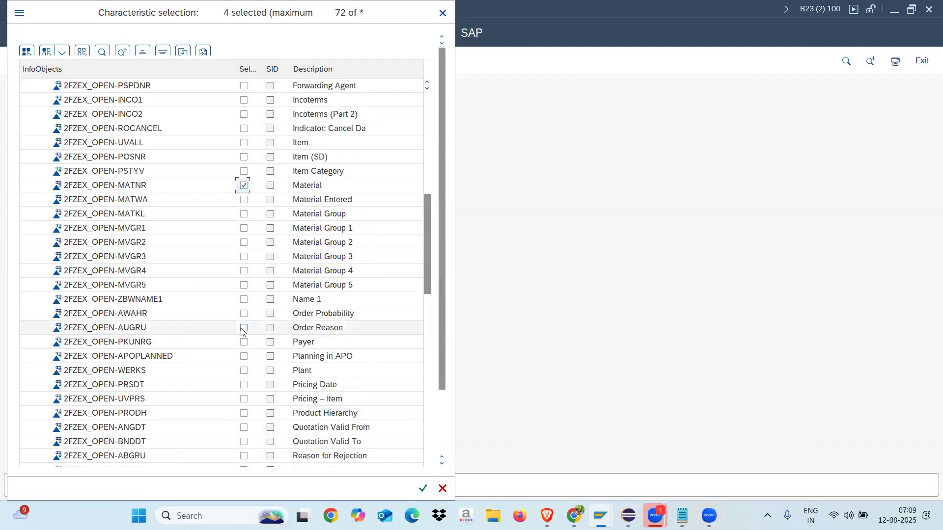
pyautogui.click(244, 371)
pyautogui.click(245, 330)
# Step: Add SD Document, Sales Organization and Sold-to Party to the selection and confirm the chosen characteristics
pyautogui.click(429, 426)
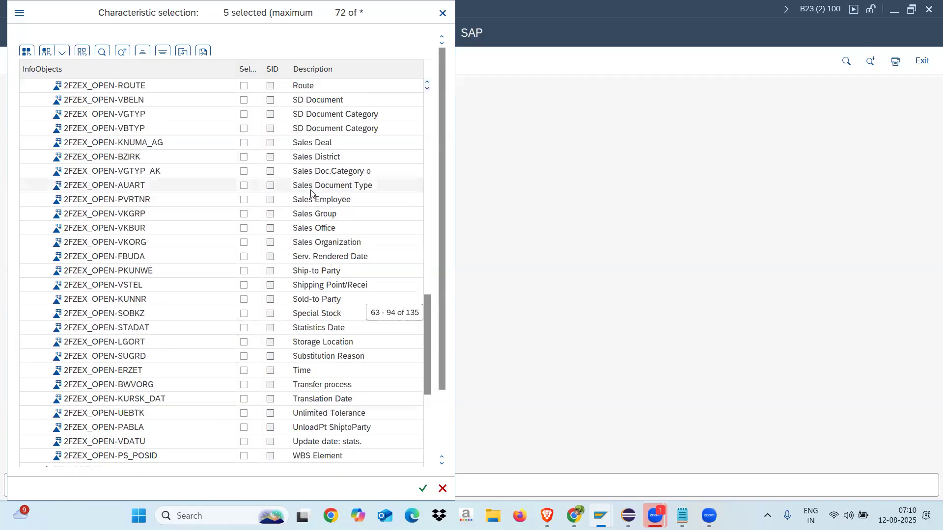
pyautogui.click(244, 100)
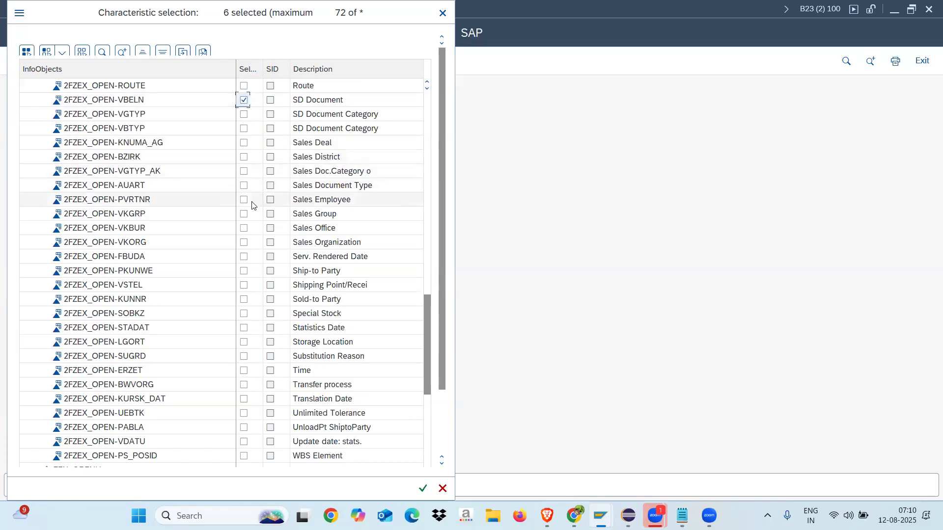
pyautogui.click(243, 244)
pyautogui.click(243, 300)
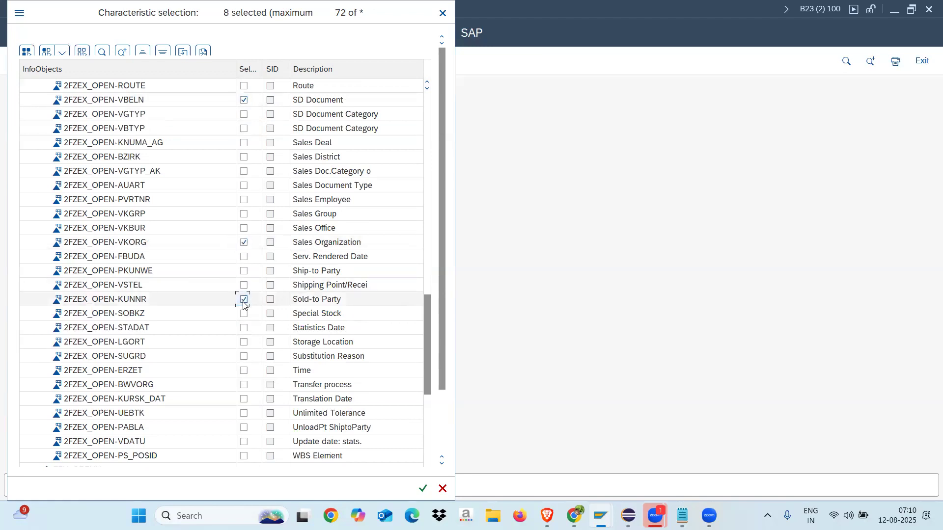
pyautogui.click(425, 494)
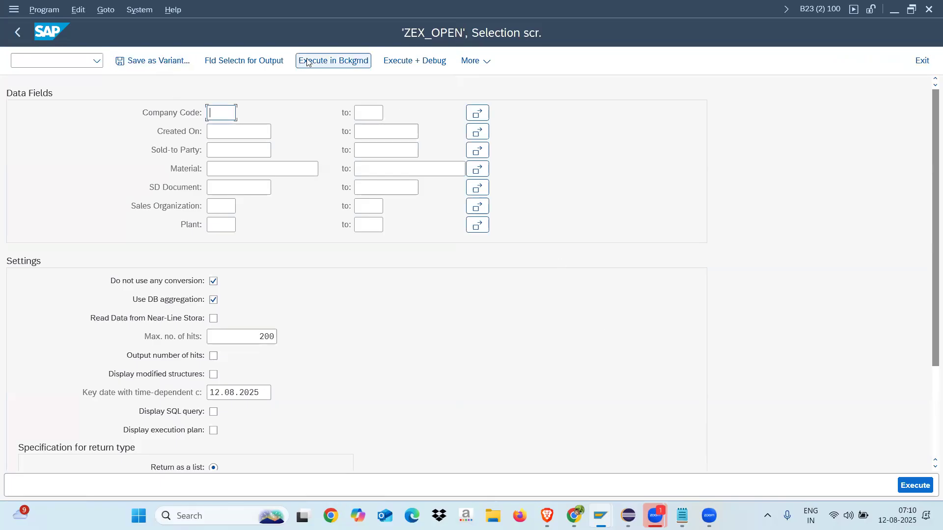
# Step: Select all key figures and data fields for the output of ZEX_OPEN and apply the field selection
pyautogui.click(251, 63)
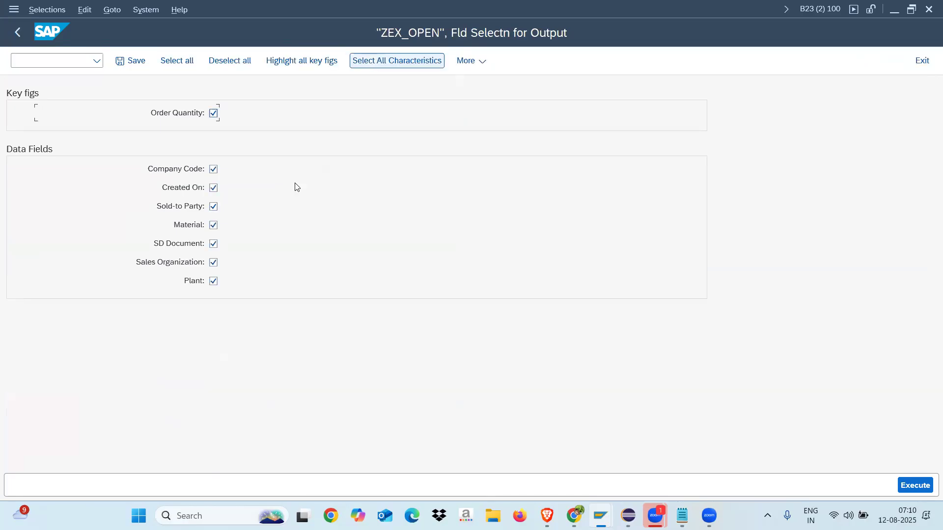
pyautogui.click(179, 64)
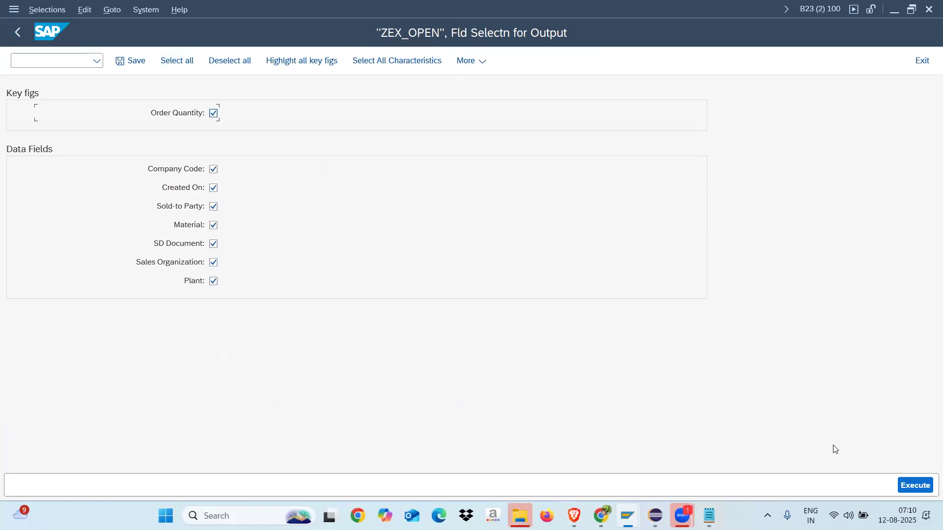
pyautogui.click(914, 485)
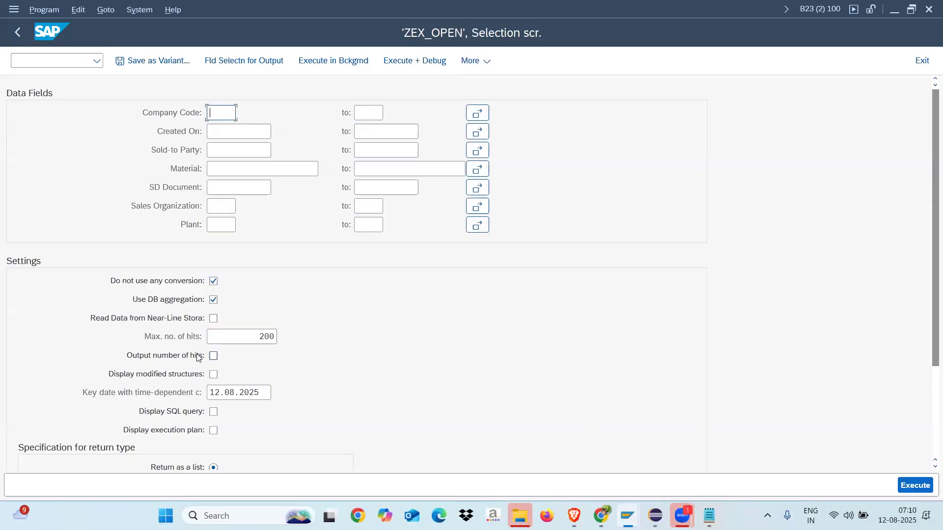
# Step: Run the ZEX_OPEN list with the number of hits output and no hit limit, and widen the Company Code column
pyautogui.click(212, 358)
pyautogui.click(243, 336)
pyautogui.press('BackSpace')
pyautogui.press('BackSpace')
pyautogui.press('BackSpace')
pyautogui.click(906, 485)
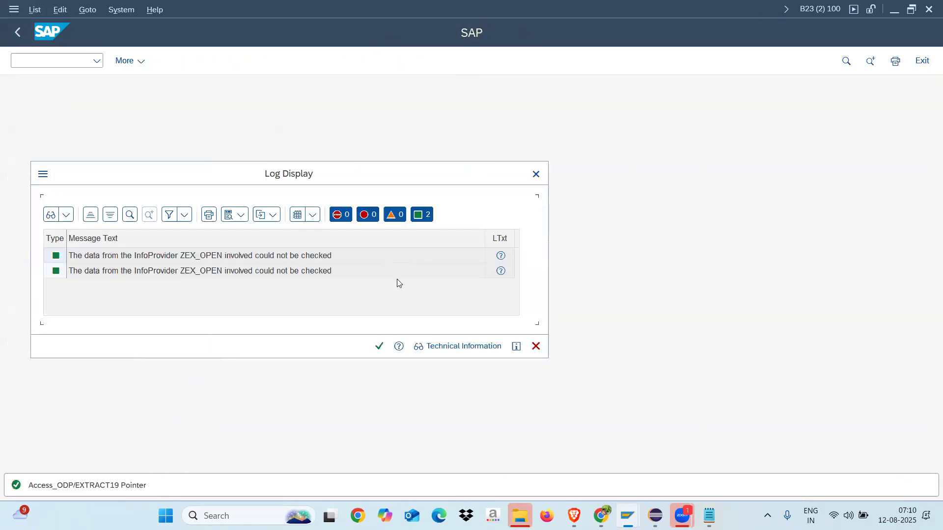
pyautogui.press('Return')
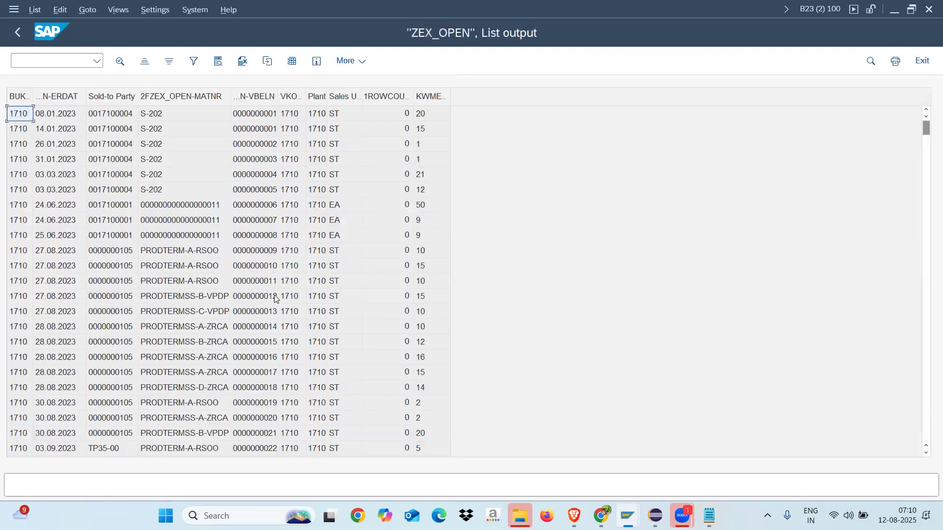
pyautogui.moveTo(34, 94); pyautogui.dragTo(76, 96)
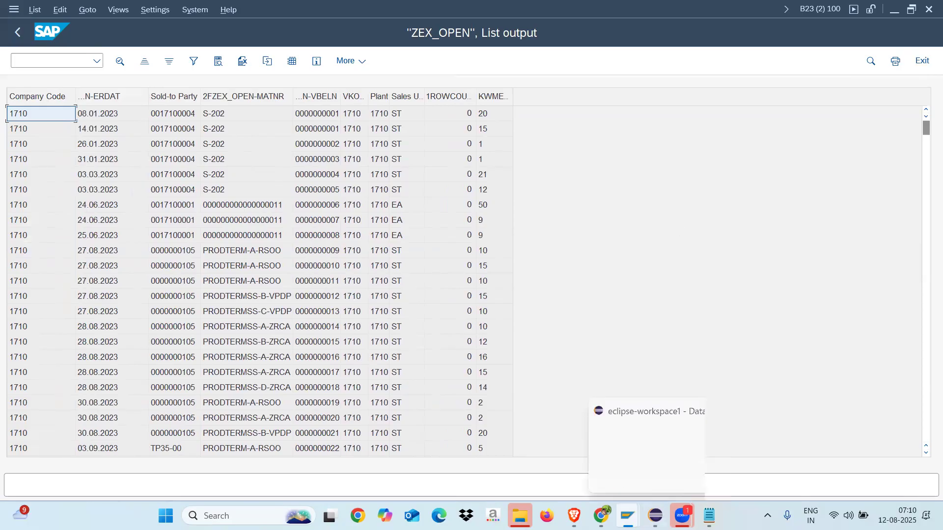
# Step: Switch to the S22 SAP Easy Access session and dismiss its connection error without viewing the details
pyautogui.moveTo(628, 515)
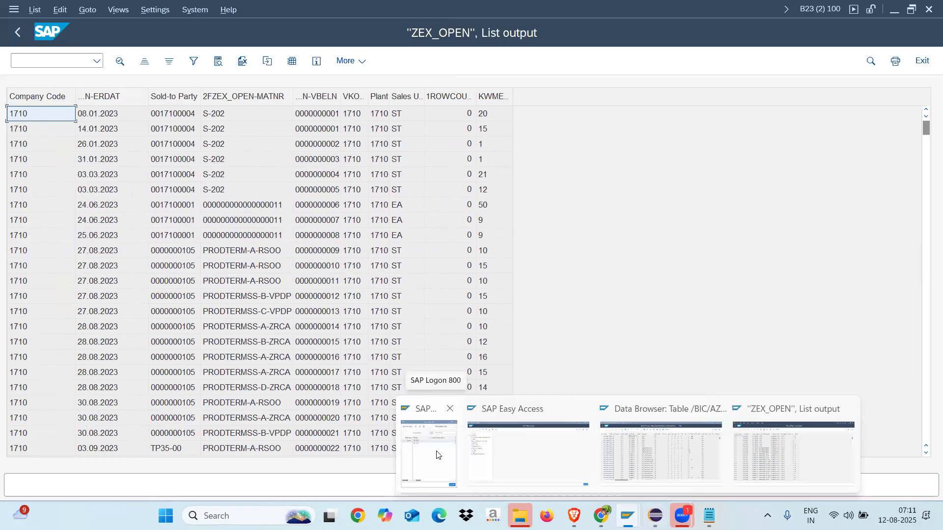
pyautogui.click(514, 451)
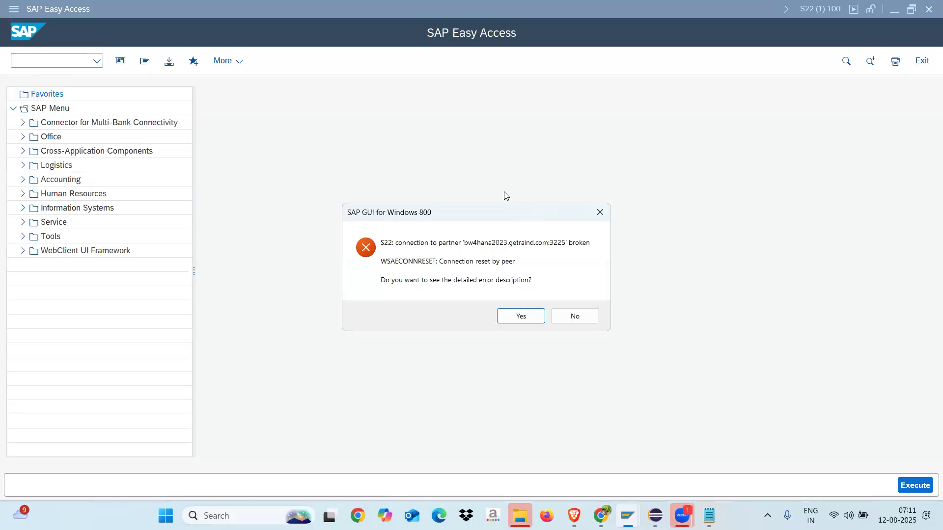
pyautogui.click(575, 316)
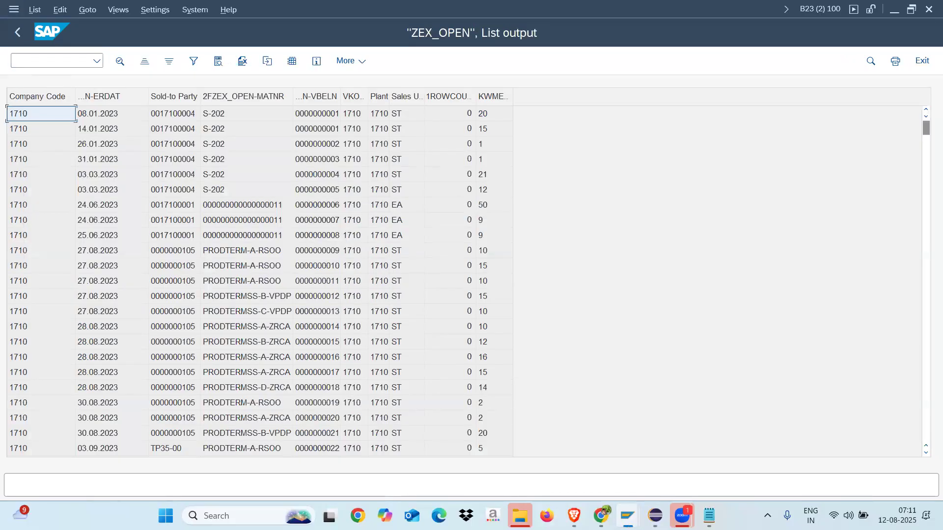
# Step: Open connection S22 from SAP Logon and log on with the user name and account password
pyautogui.moveTo(628, 515)
pyautogui.click(489, 458)
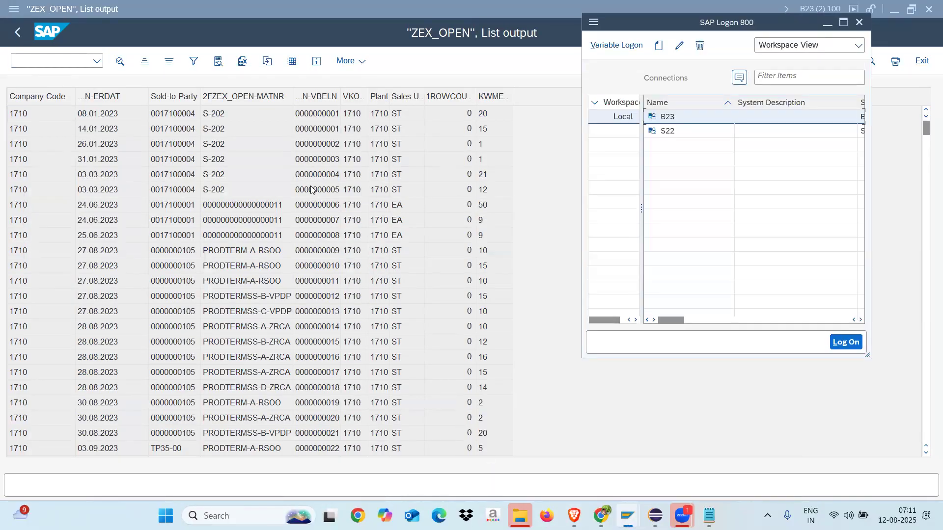
pyautogui.doubleClick(669, 132)
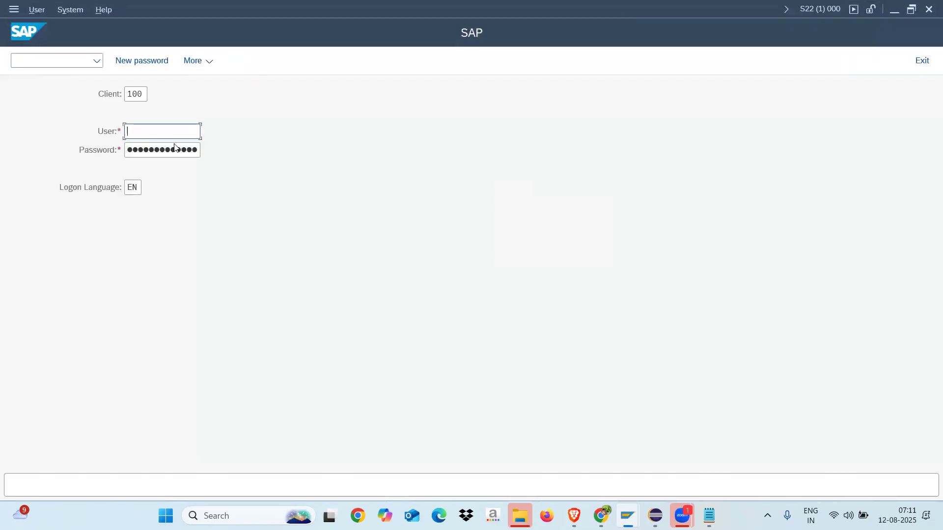
pyautogui.click(170, 136)
pyautogui.click(168, 149)
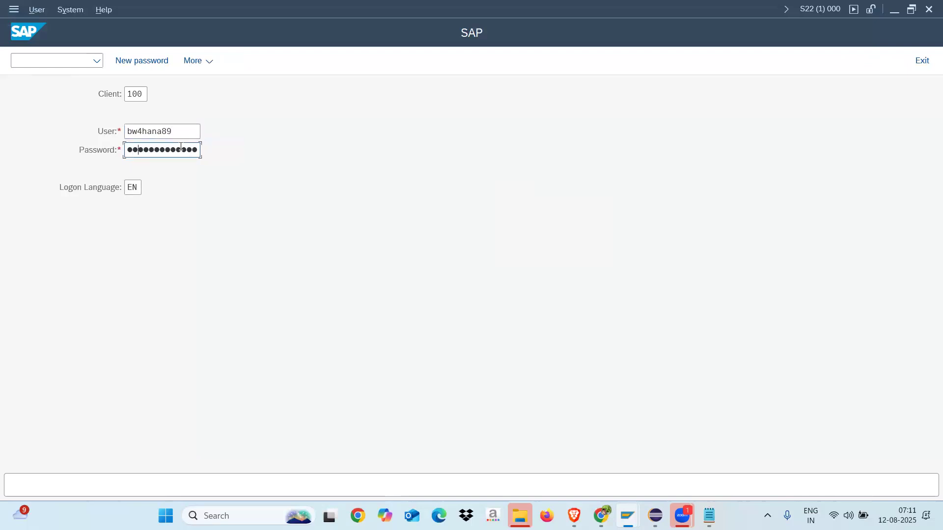
pyautogui.press('Return')
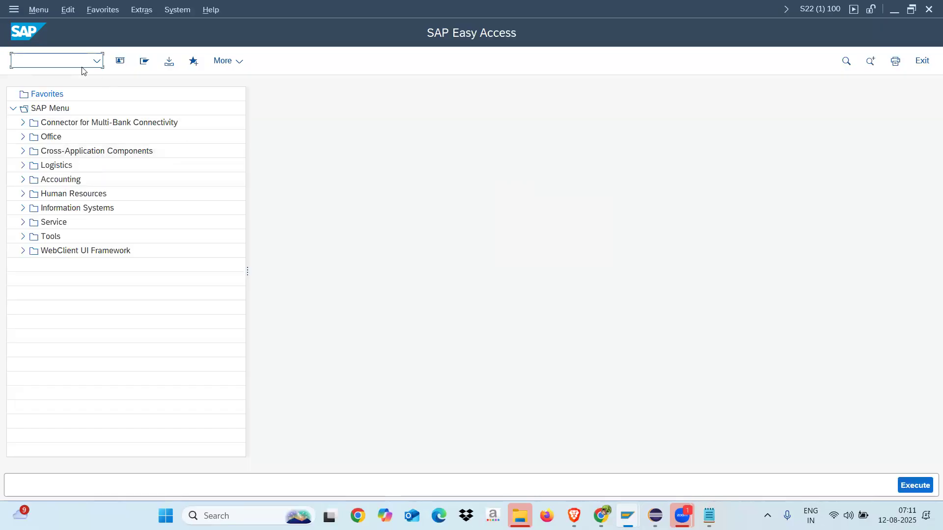
# Step: Run transaction va01 and start a sales document with order type TA and sales organization 1710
pyautogui.write('va01')
pyautogui.press('Return')
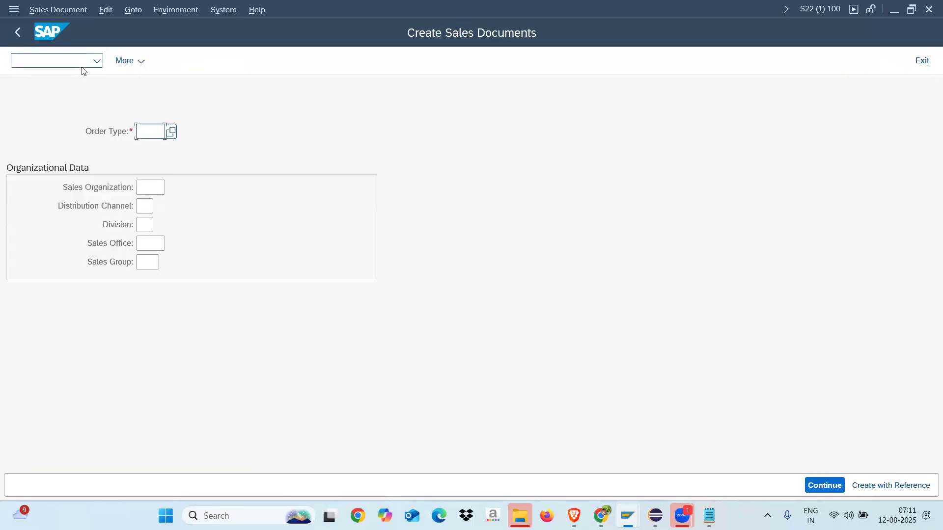
pyautogui.click(157, 135)
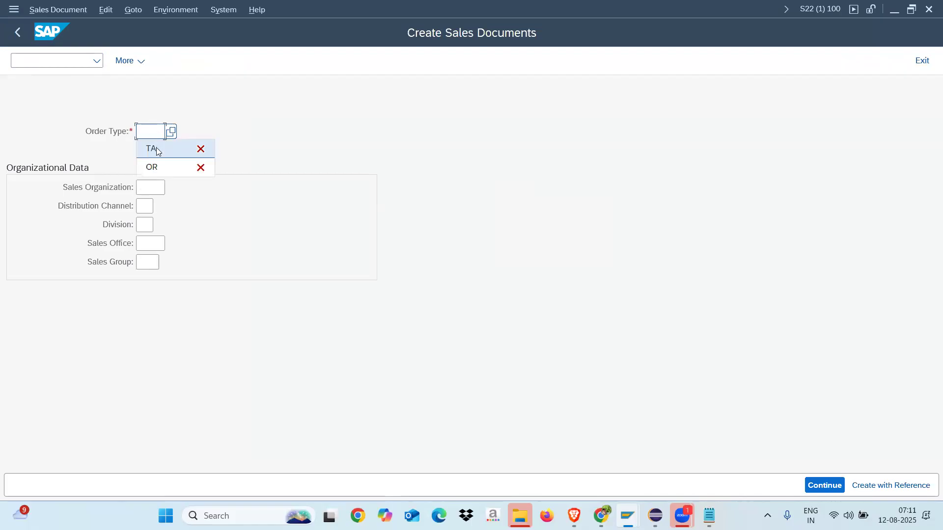
pyautogui.click(156, 147)
pyautogui.click(151, 192)
pyautogui.click(157, 205)
pyautogui.click(147, 207)
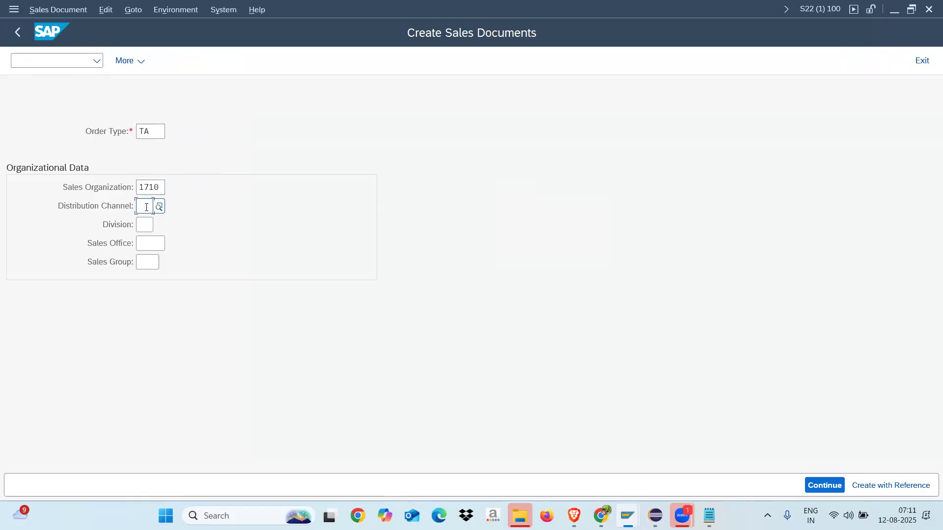
pyautogui.click(147, 220)
pyautogui.press('Return')
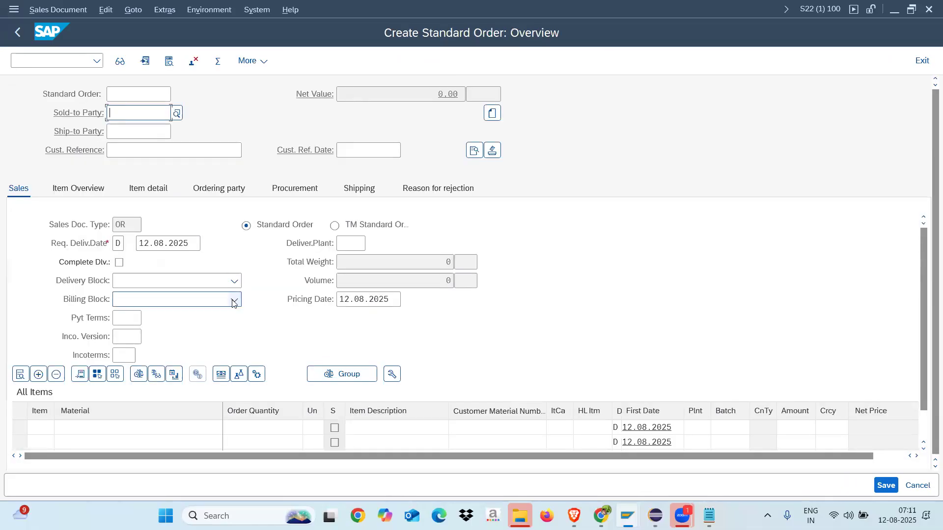
# Step: Enter the same customer number as sold-to and ship-to party, set customer reference CDFGHDX and confirm the header
pyautogui.click(141, 114)
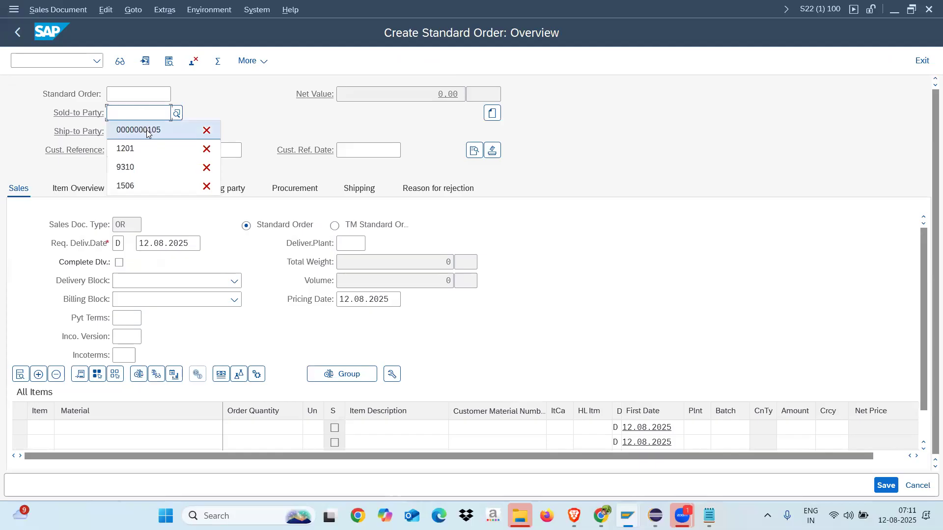
pyautogui.click(127, 186)
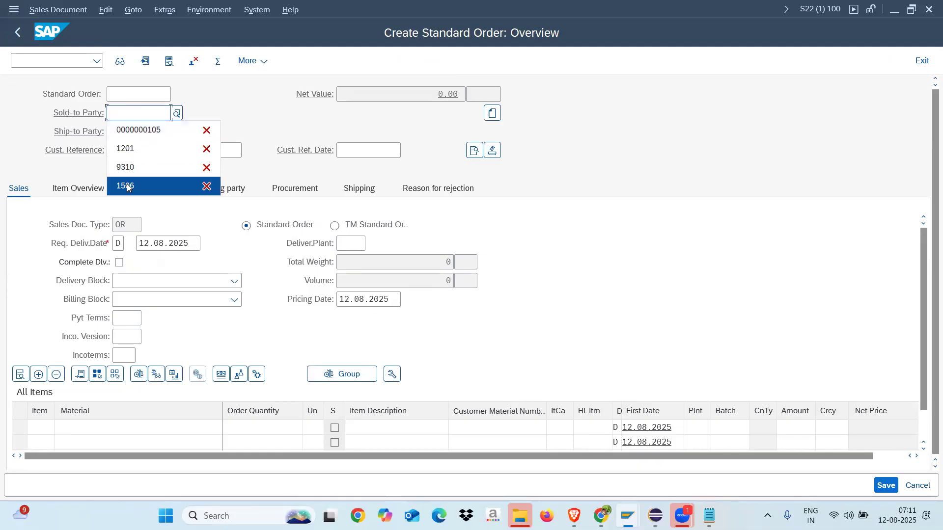
pyautogui.click(126, 133)
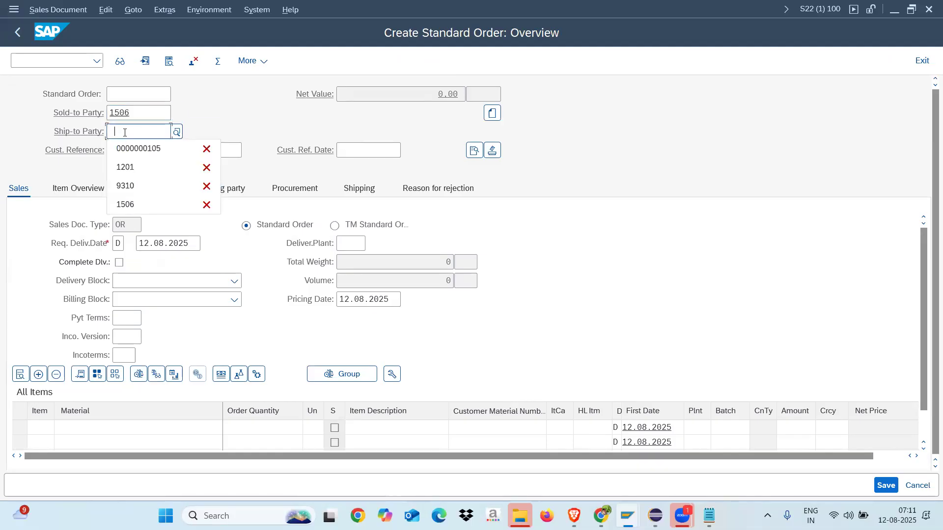
pyautogui.click(127, 204)
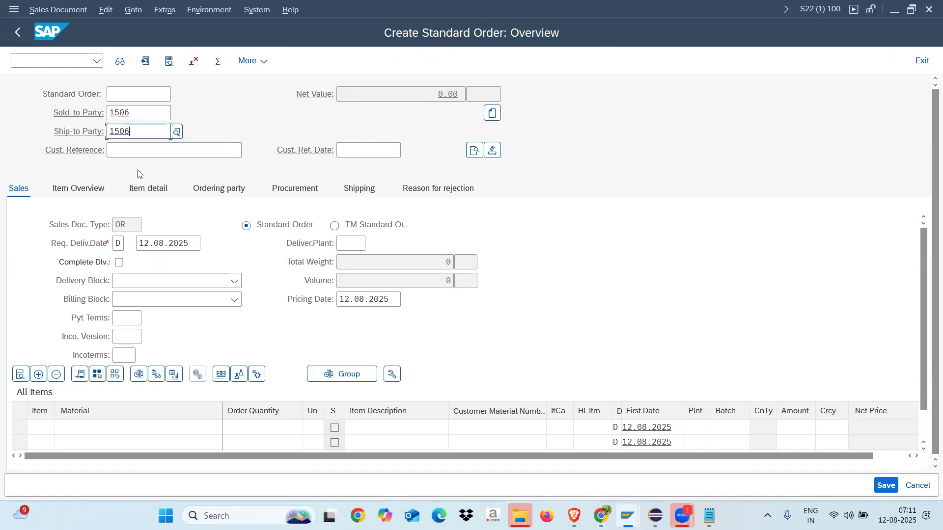
pyautogui.click(135, 152)
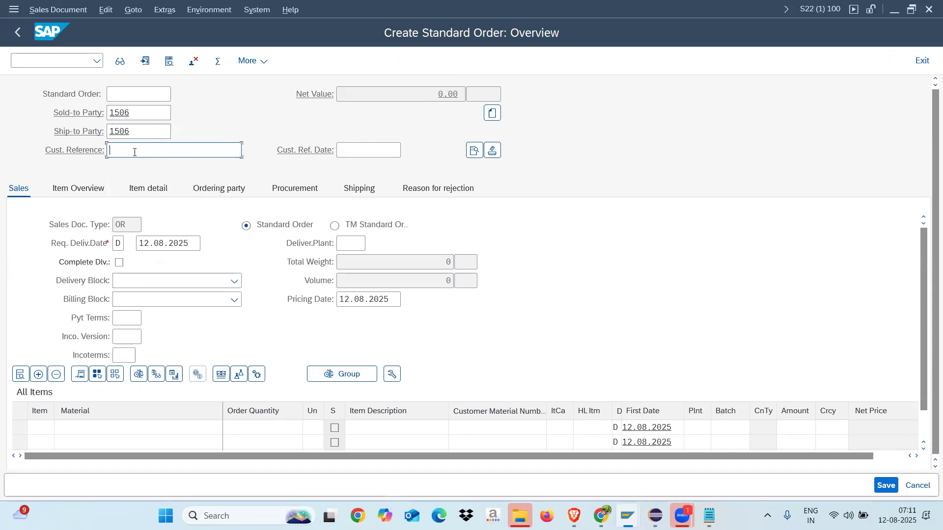
pyautogui.write('CDFGHDX')
pyautogui.press('Return')
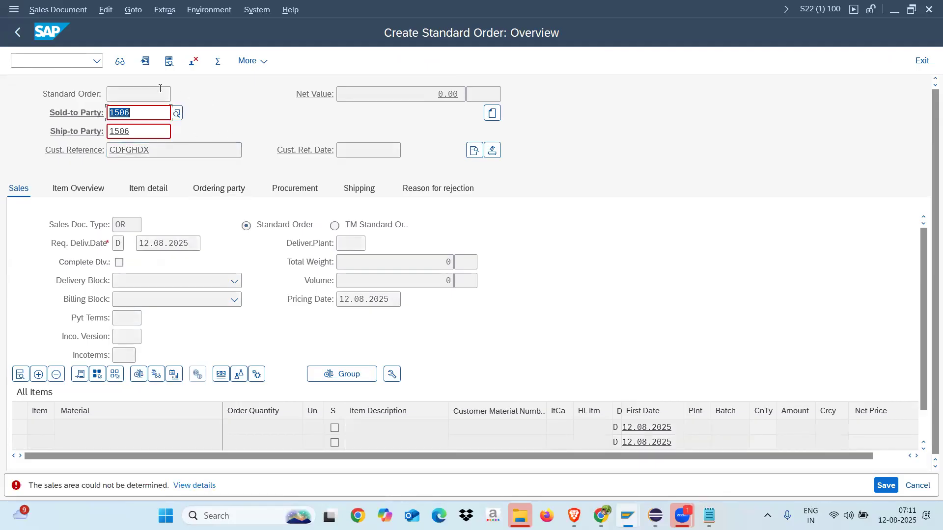
# Step: Try to confirm the order header again with the same sold-to and ship-to party
pyautogui.click(108, 430)
pyautogui.click(145, 132)
pyautogui.press('Return')
# Step: Replace the sold-to party with a different customer number from the previously used entries
pyautogui.click(139, 117)
pyautogui.press('BackSpace')
pyautogui.press('BackSpace')
pyautogui.press('BackSpace')
pyautogui.press('BackSpace')
pyautogui.click(177, 113)
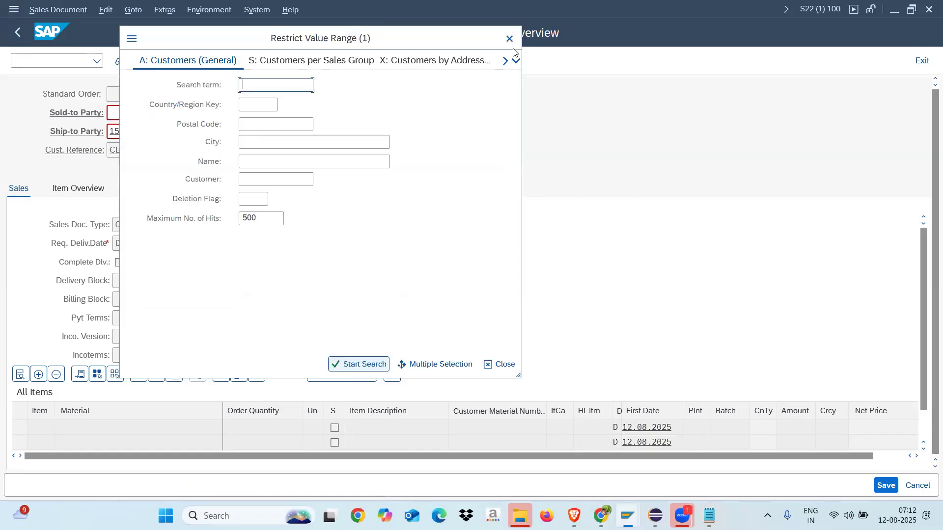
pyautogui.click(510, 39)
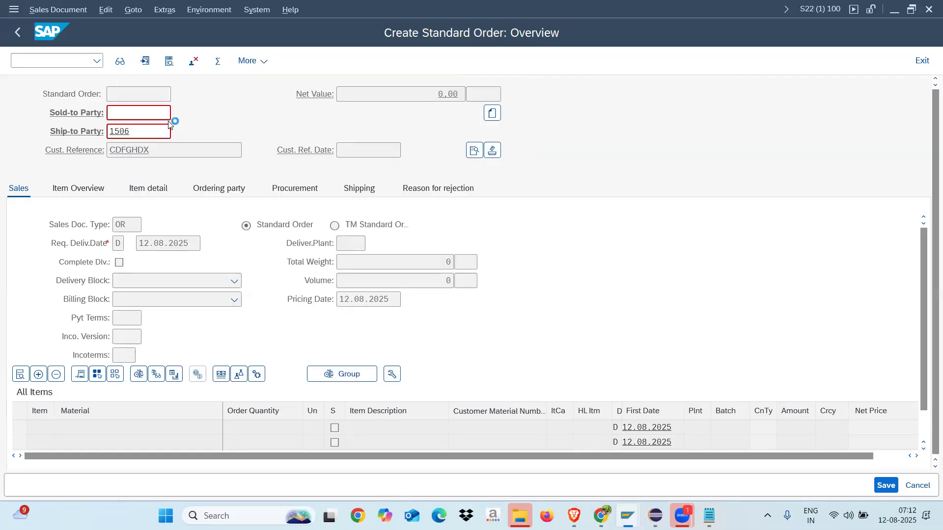
pyautogui.click(124, 113)
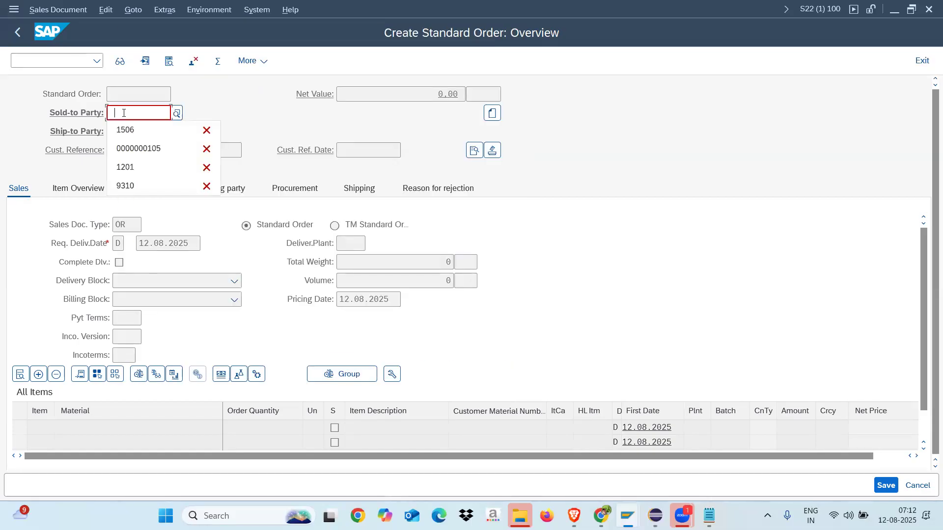
pyautogui.click(140, 147)
# Step: Set the ship-to party to the same customer number as the sold-to party and confirm the order header
pyautogui.click(138, 133)
pyautogui.doubleClick(138, 133)
pyautogui.press('BackSpace')
pyautogui.click(137, 133)
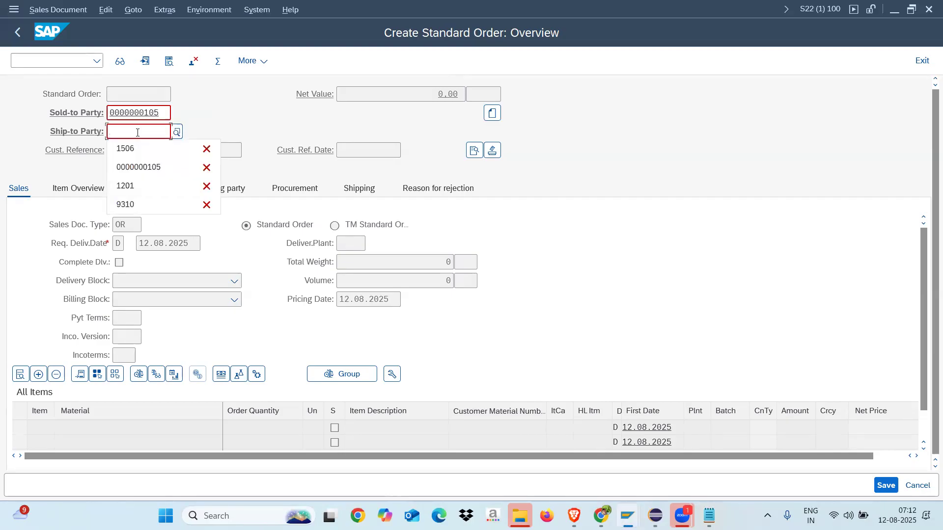
pyautogui.click(138, 167)
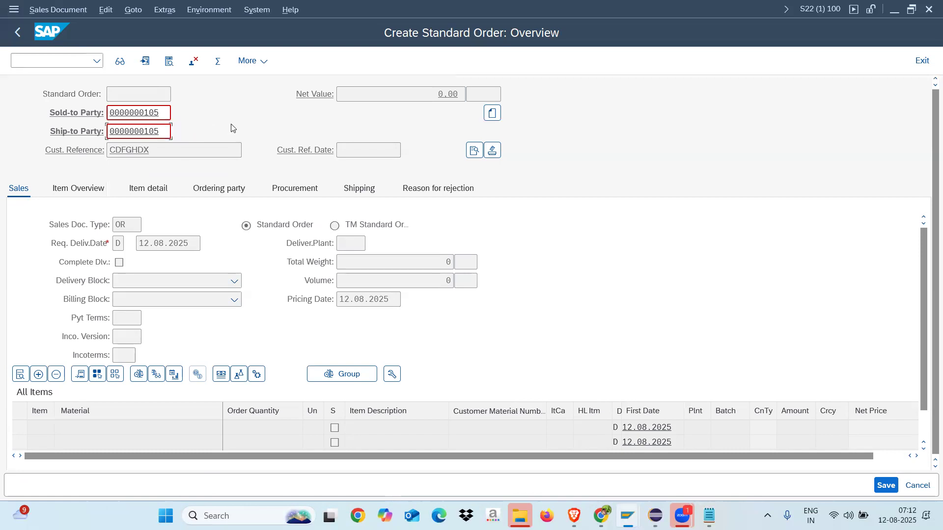
pyautogui.press('Return')
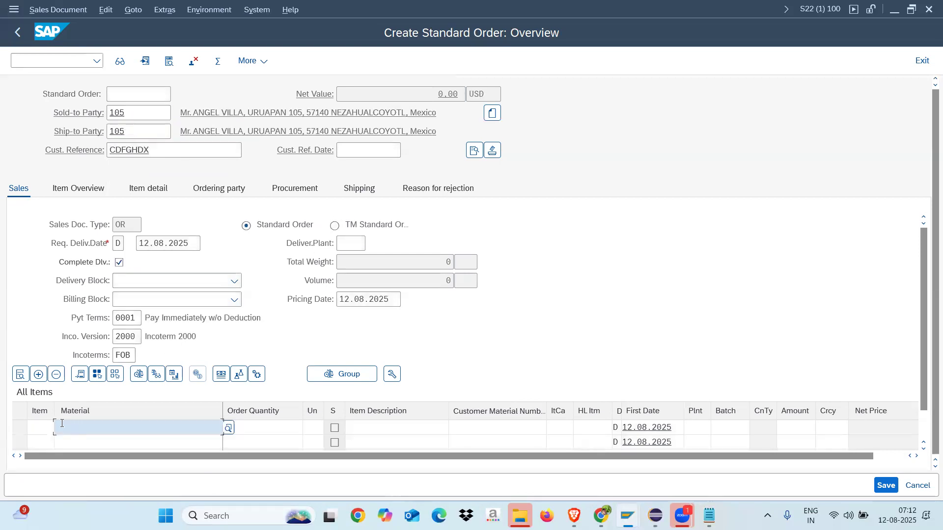
# Step: Add item 10 with material PRODTERM-A-RSOO and order quantity 10000, continuing past the open quotations for the material
pyautogui.click(41, 425)
pyautogui.write('10')
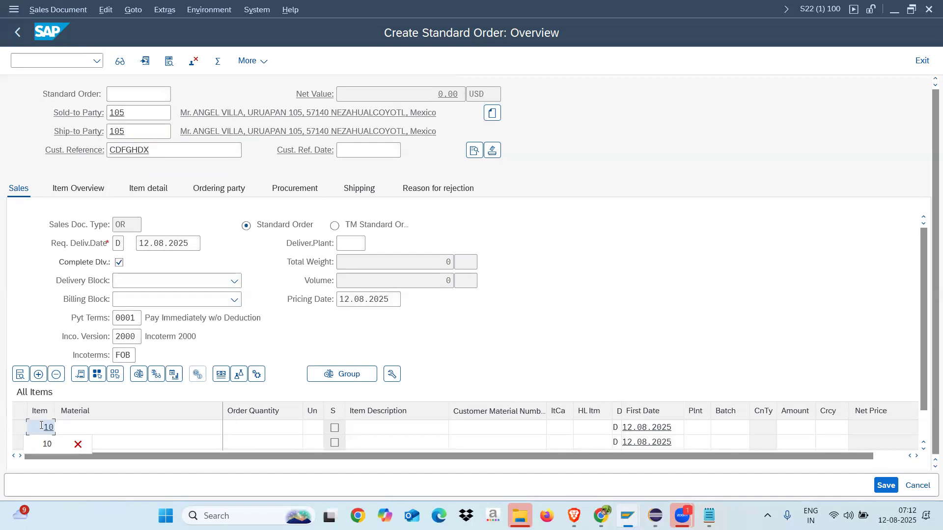
pyautogui.click(162, 430)
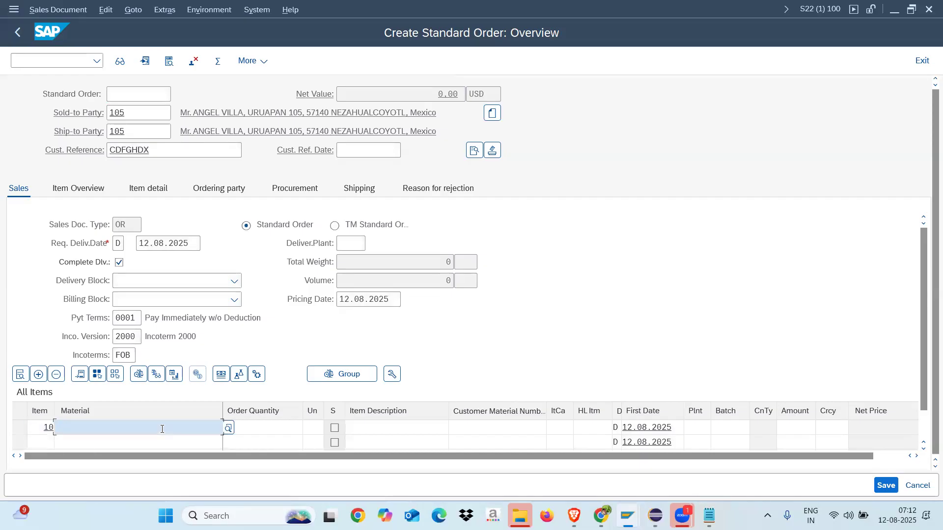
pyautogui.click(135, 445)
pyautogui.click(261, 429)
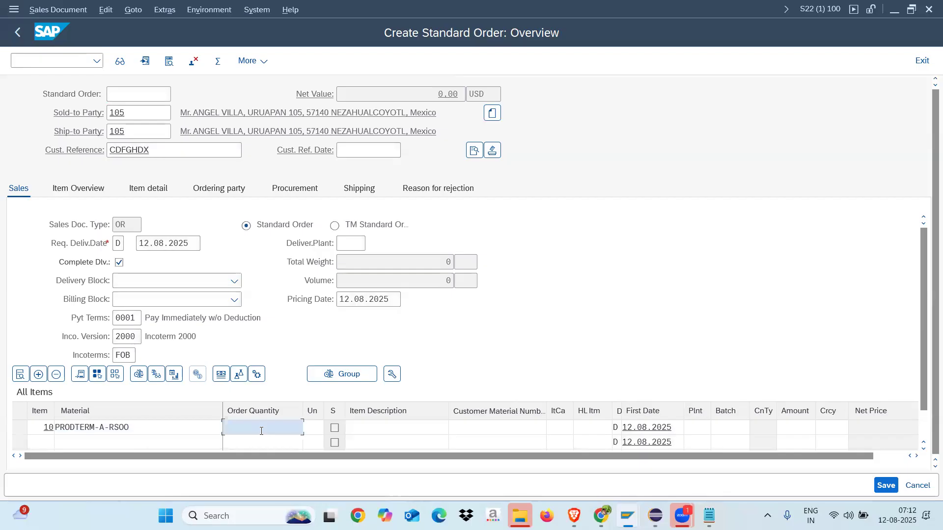
pyautogui.write('10000')
pyautogui.click(376, 427)
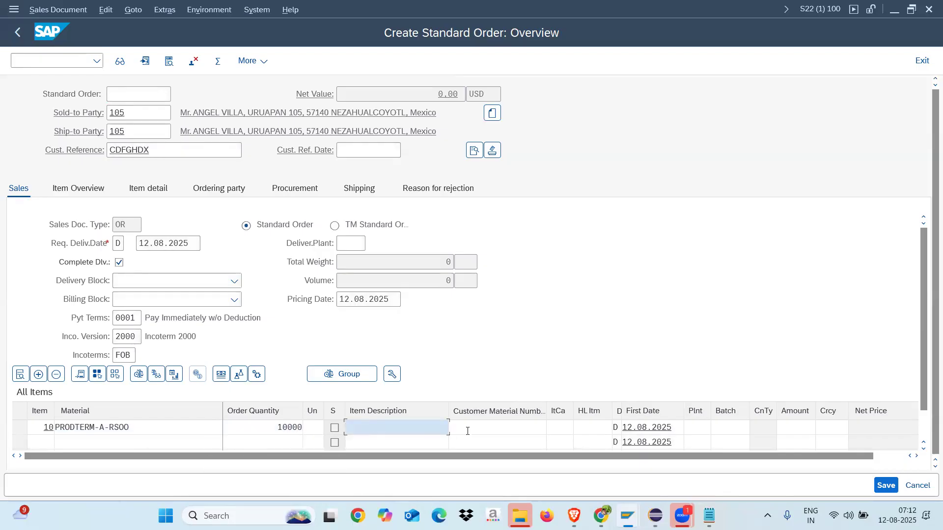
pyautogui.press('Return')
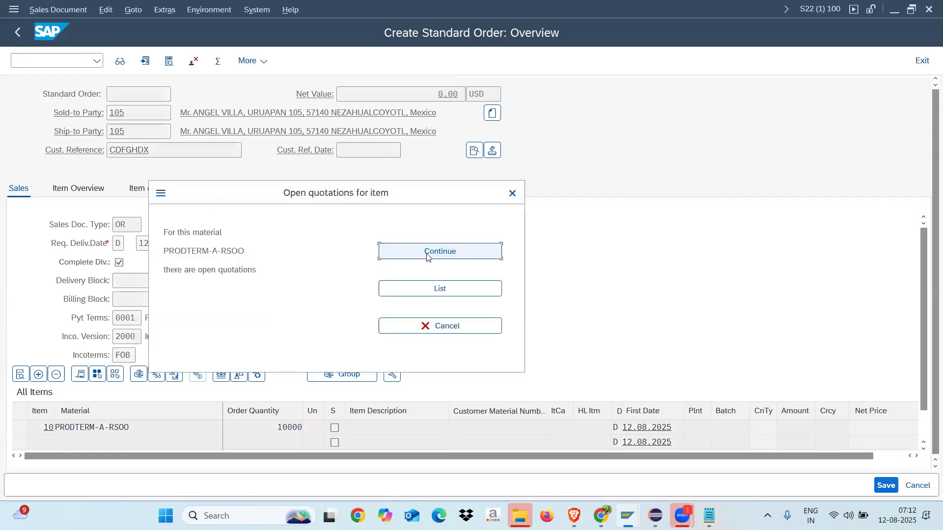
pyautogui.click(427, 253)
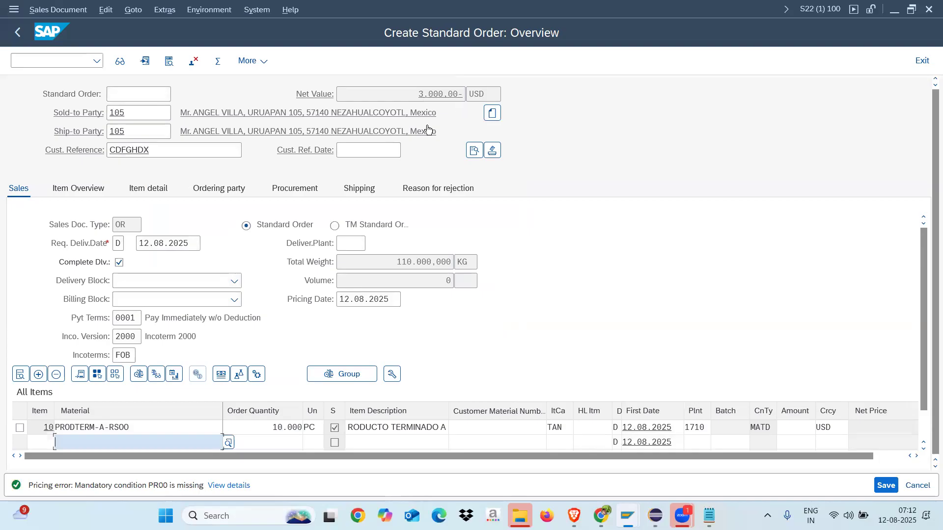
# Step: Open the order's incompletion log, select the Pricing entry of item 10 and save the order
pyautogui.click(106, 10)
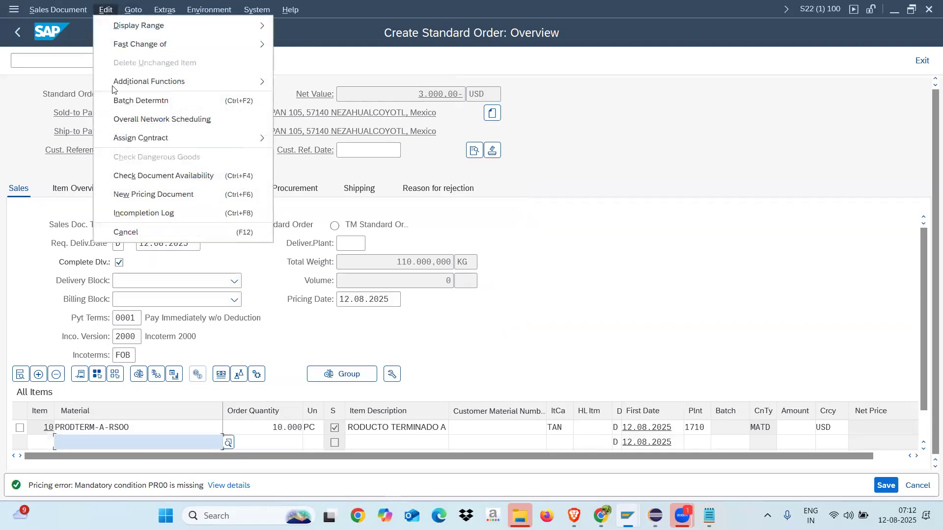
pyautogui.click(143, 214)
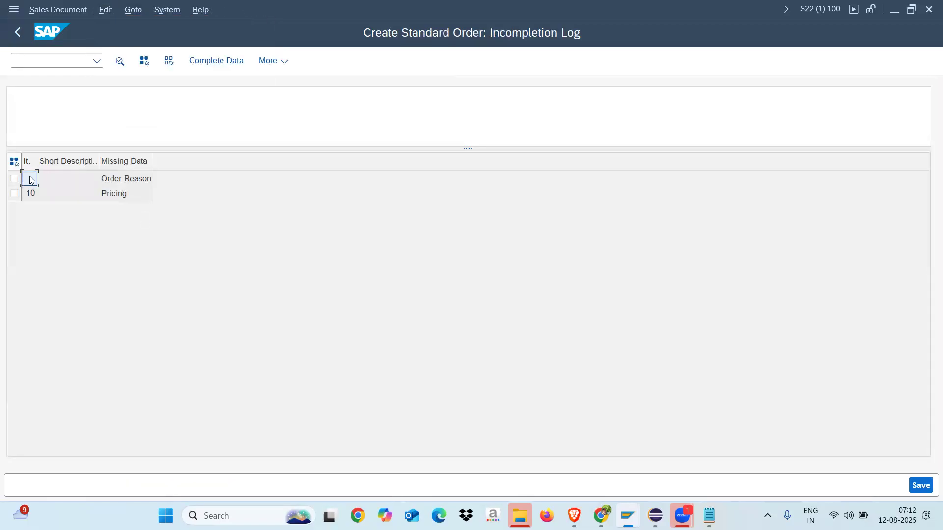
pyautogui.click(14, 194)
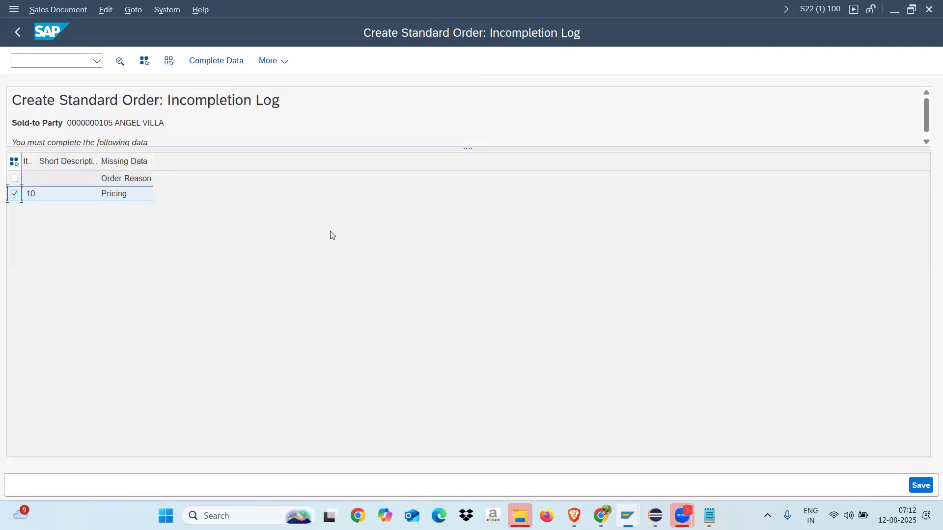
pyautogui.click(920, 487)
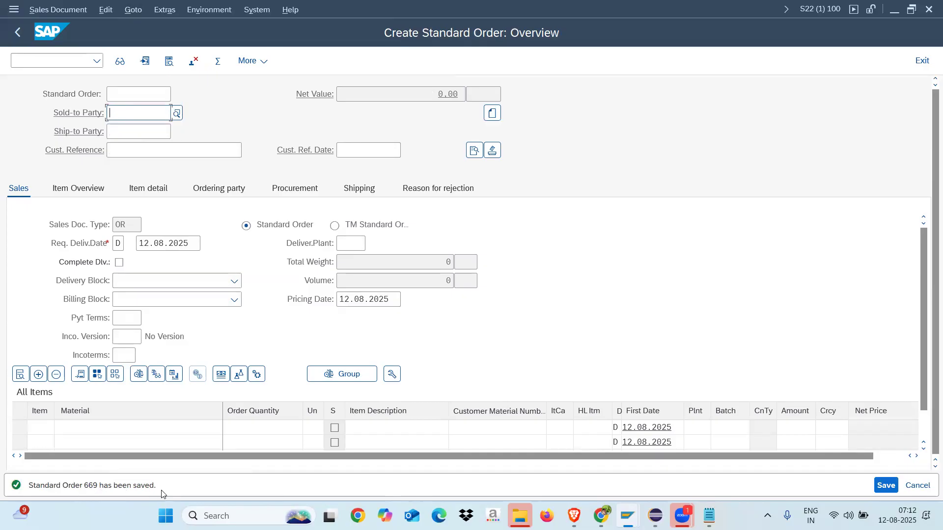
# Step: Switch to the ZEX_OPEN list output in system B23 and widen the SD Document column
pyautogui.moveTo(627, 515)
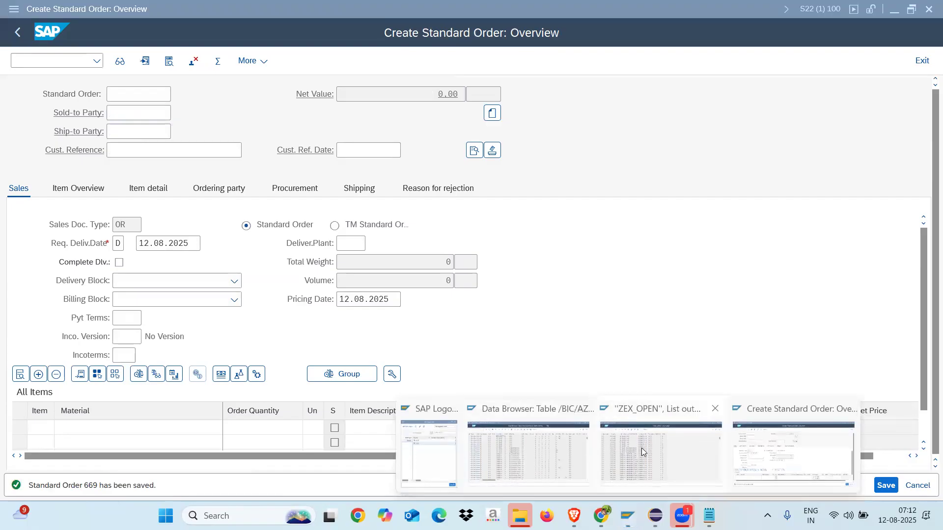
pyautogui.click(642, 448)
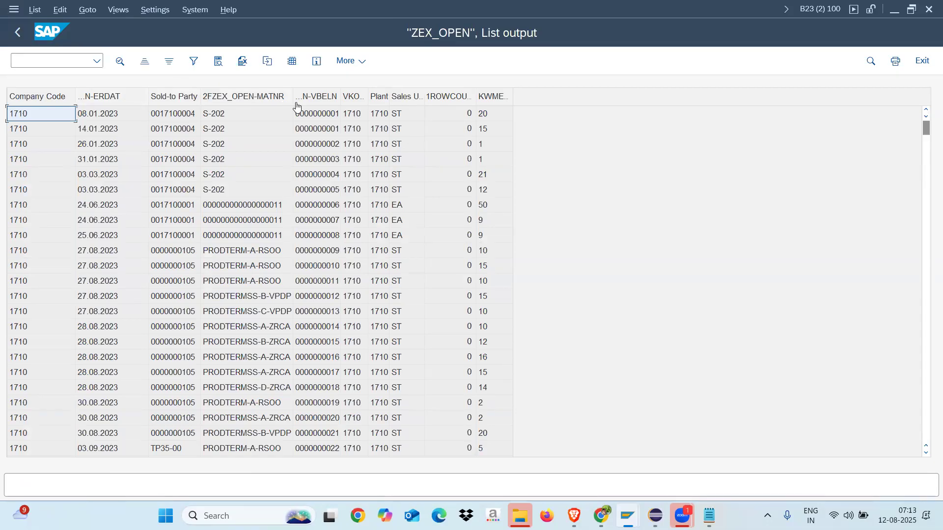
pyautogui.moveTo(342, 96); pyautogui.dragTo(371, 95)
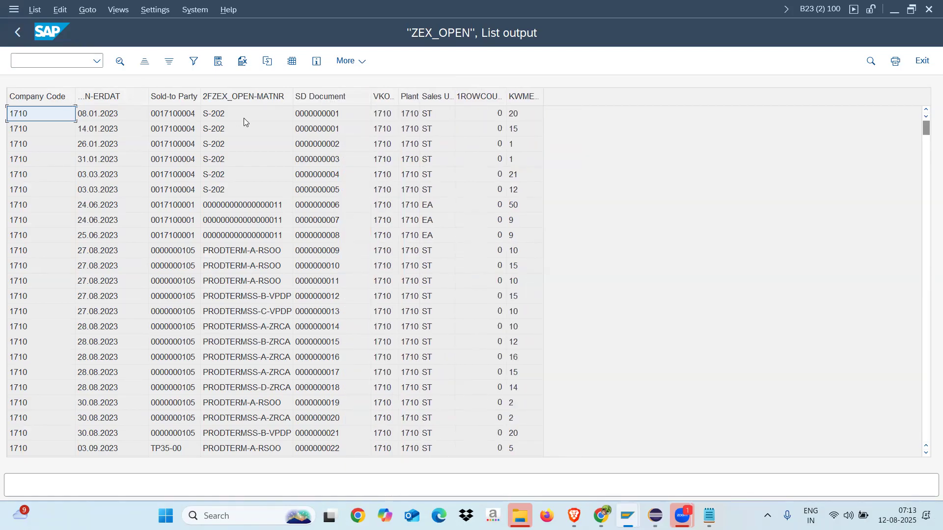
# Step: Filter the SD Document column of the list output by the newly saved sales order's number
pyautogui.click(322, 98)
pyautogui.rightClick(322, 99)
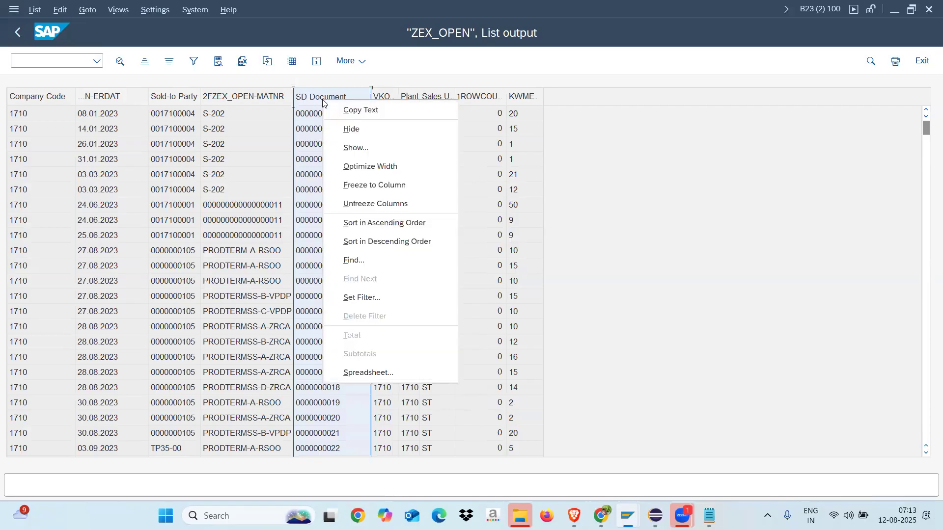
pyautogui.click(344, 297)
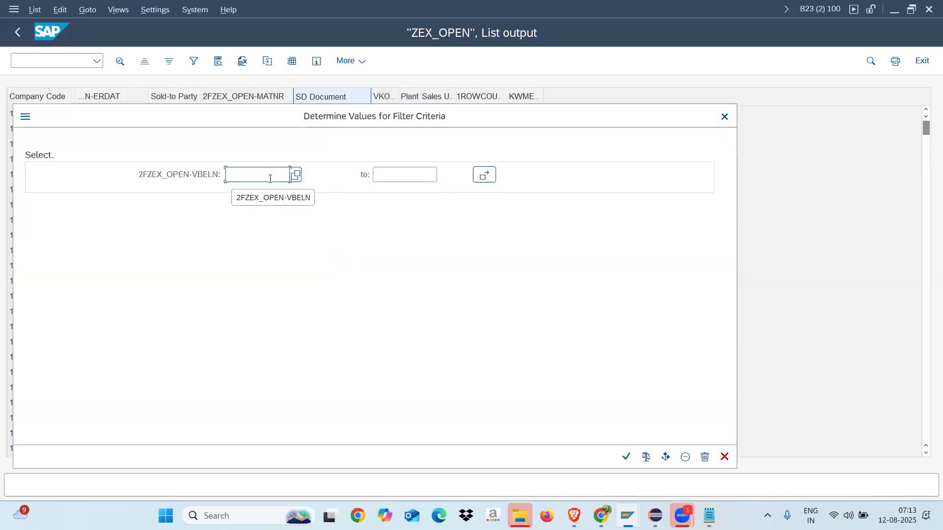
pyautogui.write('669')
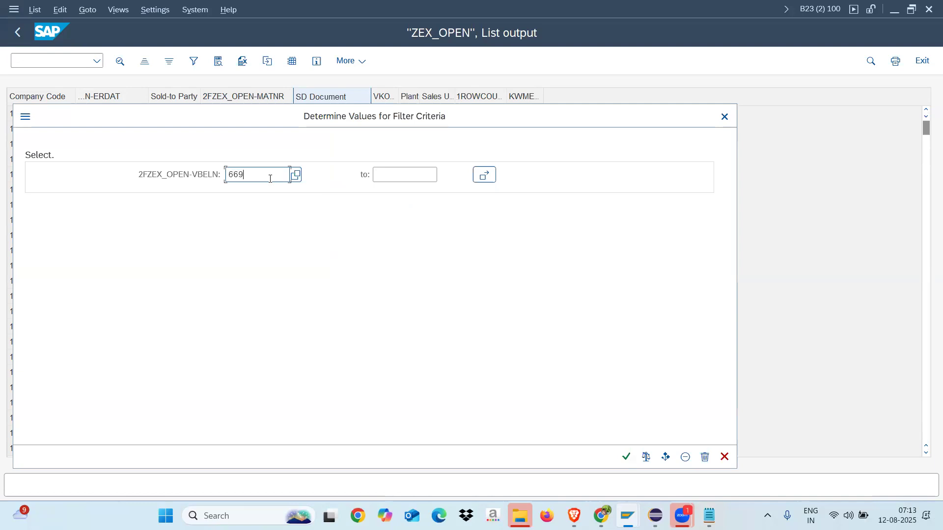
pyautogui.press('Return')
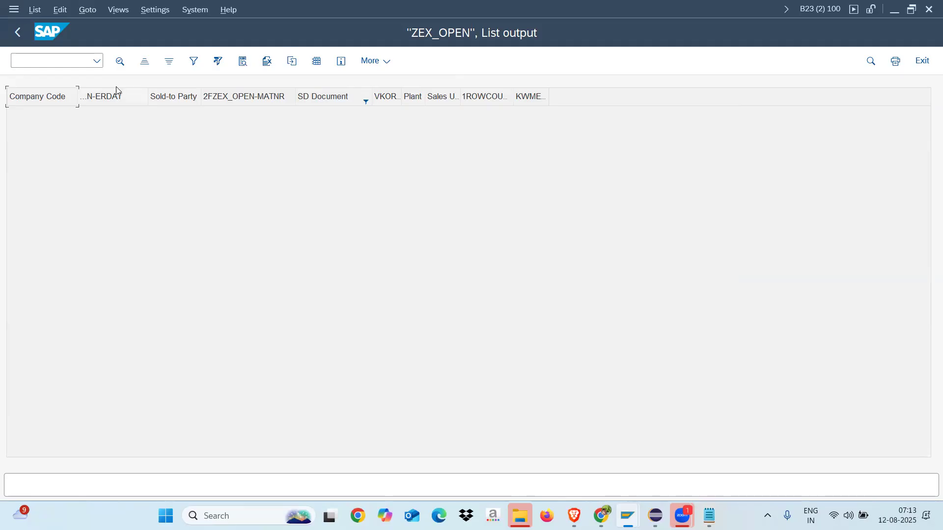
# Step: Return to the ZEX_OPEN selection screen and execute the list for the new order's SD document number, confirming the log
pyautogui.click(21, 35)
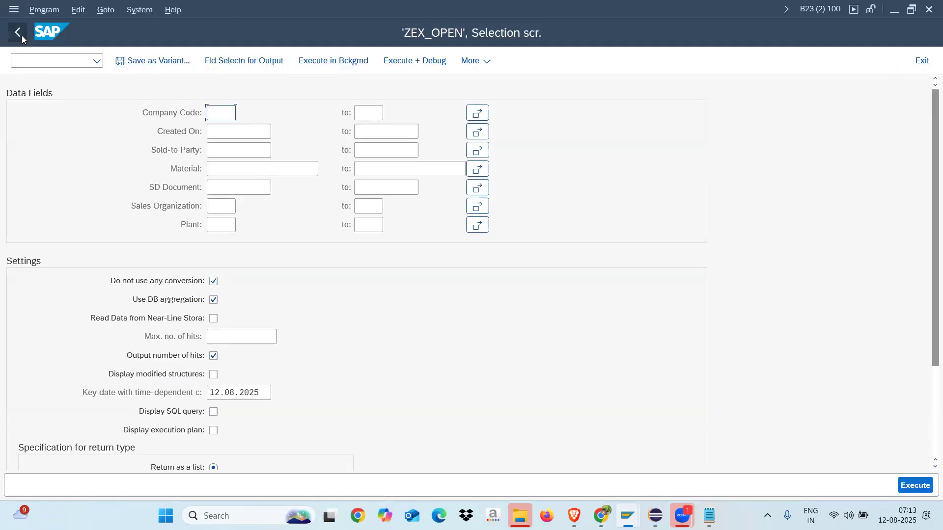
pyautogui.click(230, 190)
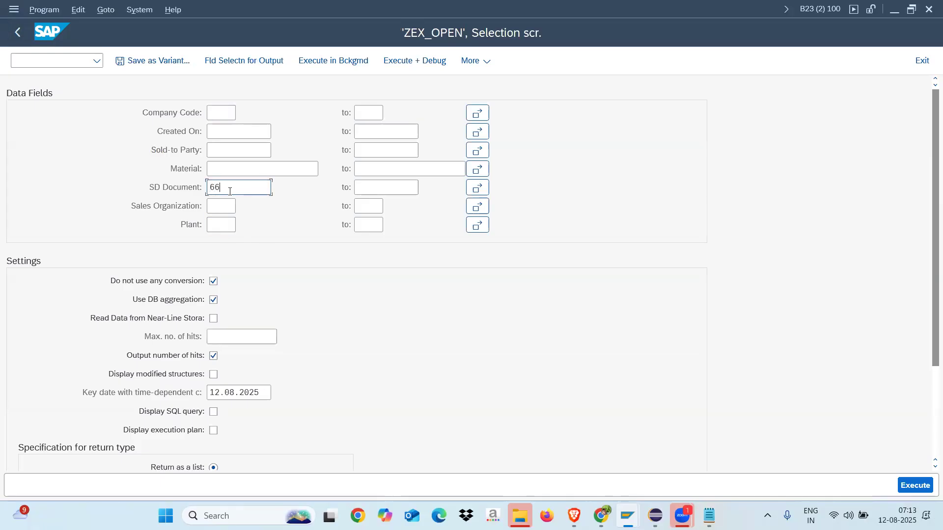
pyautogui.doubleClick(230, 192)
pyautogui.click(908, 485)
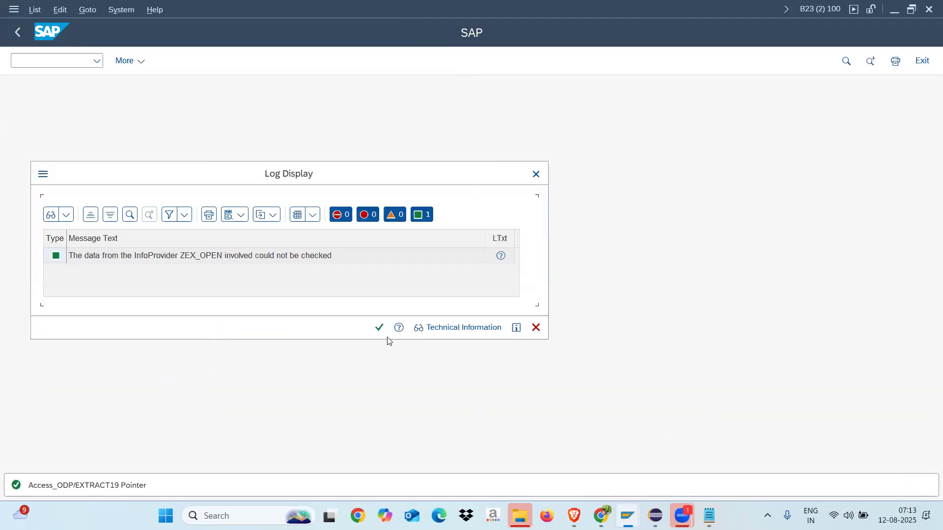
pyautogui.click(379, 327)
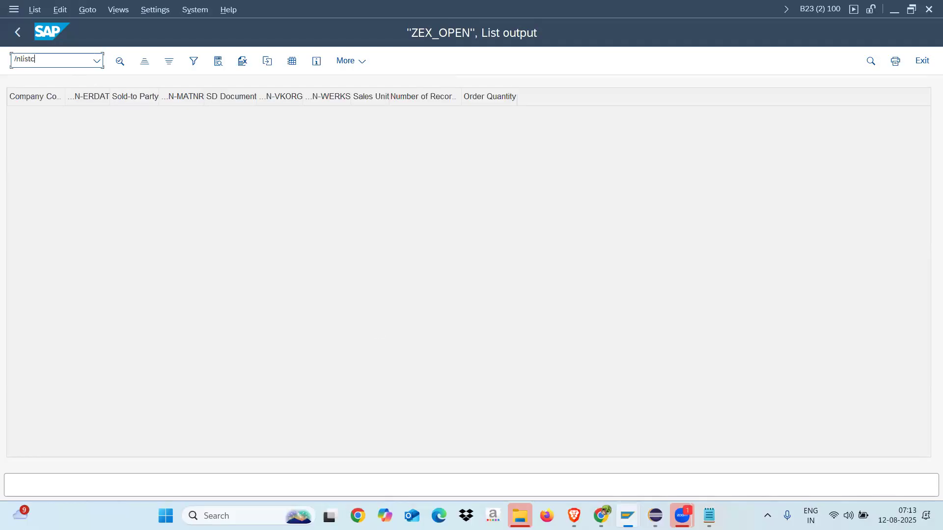
# Step: Restart the LISTCUBE transaction and execute it for InfoProvider ZEX_OPEN
pyautogui.write('/nlistcub')
pyautogui.press('Return')
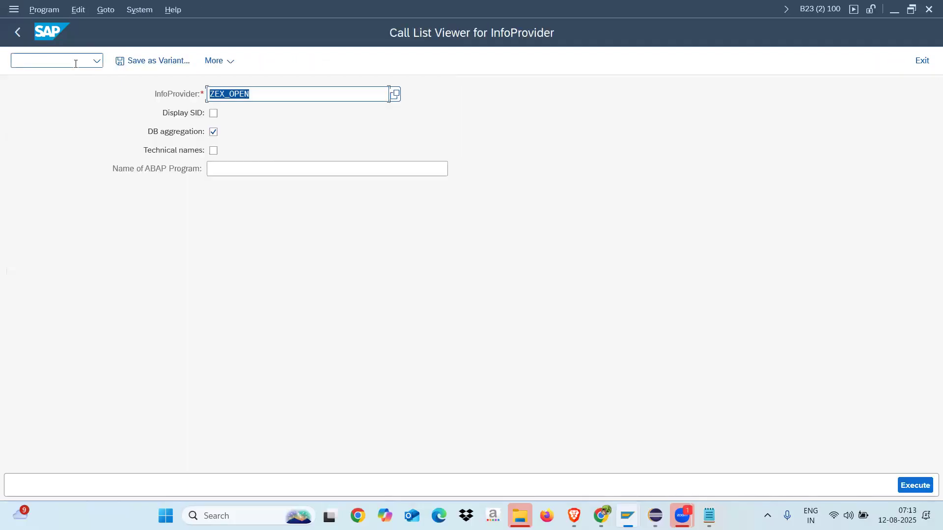
pyautogui.click(915, 485)
# Step: Open the characteristic selection for ZEX_OPEN, clear all preselected fields and select only the Order Quantity key figure (KWMENG)
pyautogui.click(417, 482)
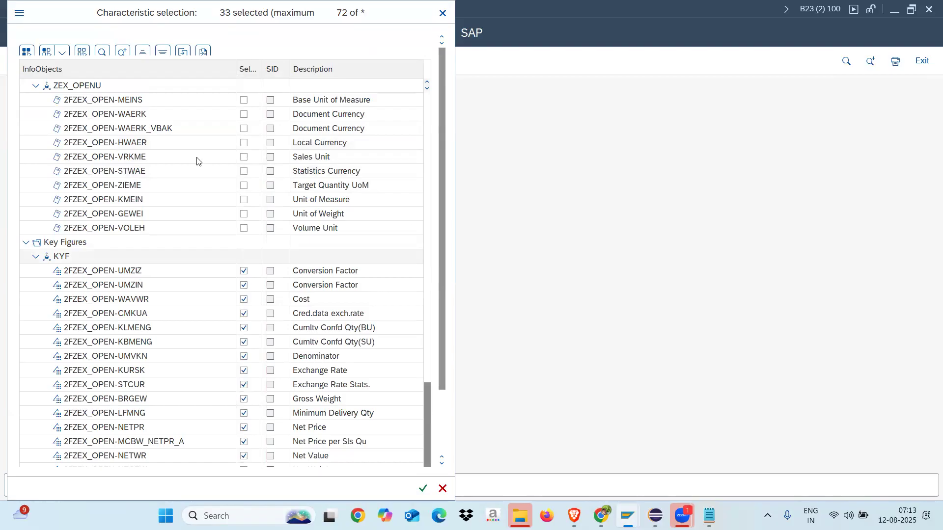
pyautogui.click(82, 51)
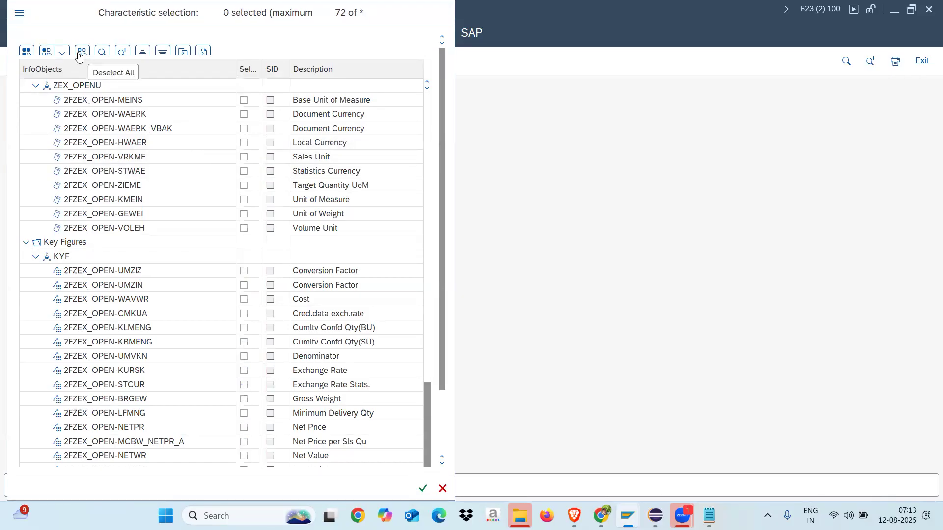
pyautogui.moveTo(428, 415); pyautogui.dragTo(429, 483)
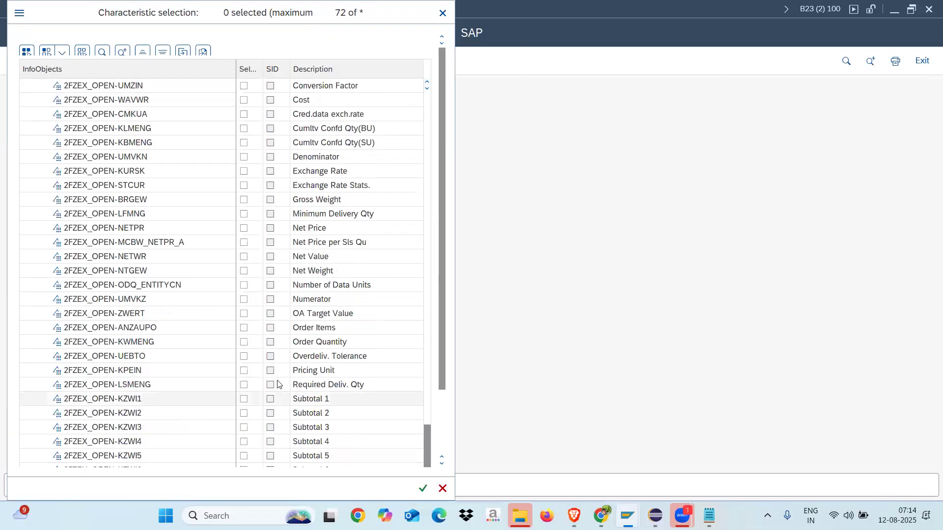
pyautogui.click(244, 343)
# Step: Add the characteristics Company Code, Material, Plant and SD Document to the field selection
pyautogui.moveTo(429, 446); pyautogui.dragTo(428, 98)
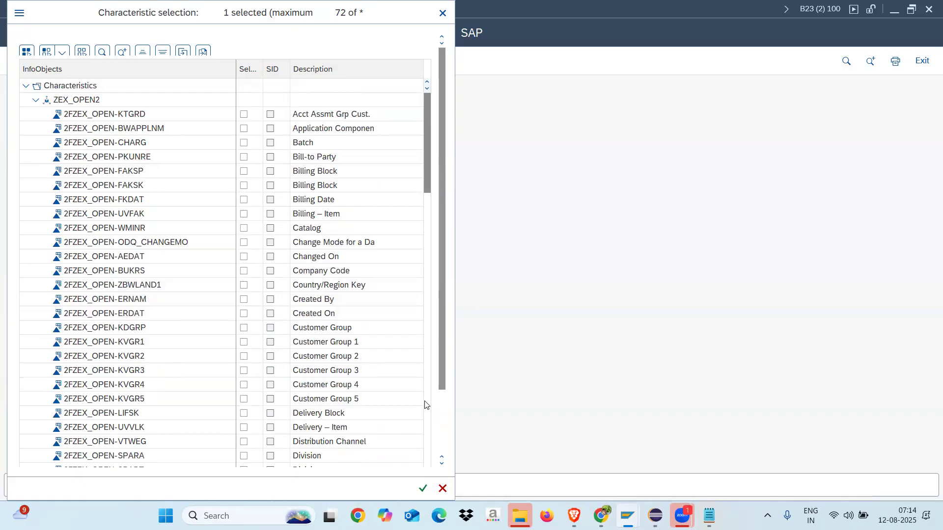
pyautogui.click(244, 272)
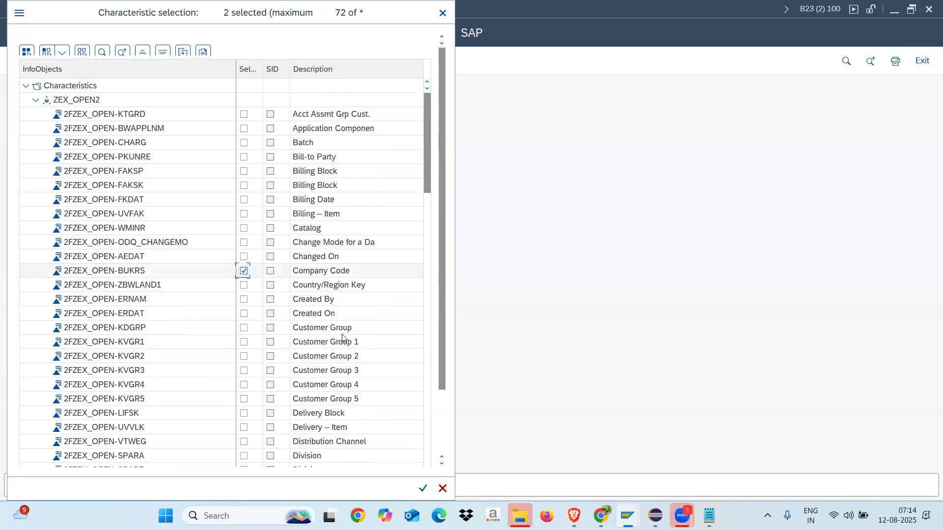
pyautogui.click(426, 410)
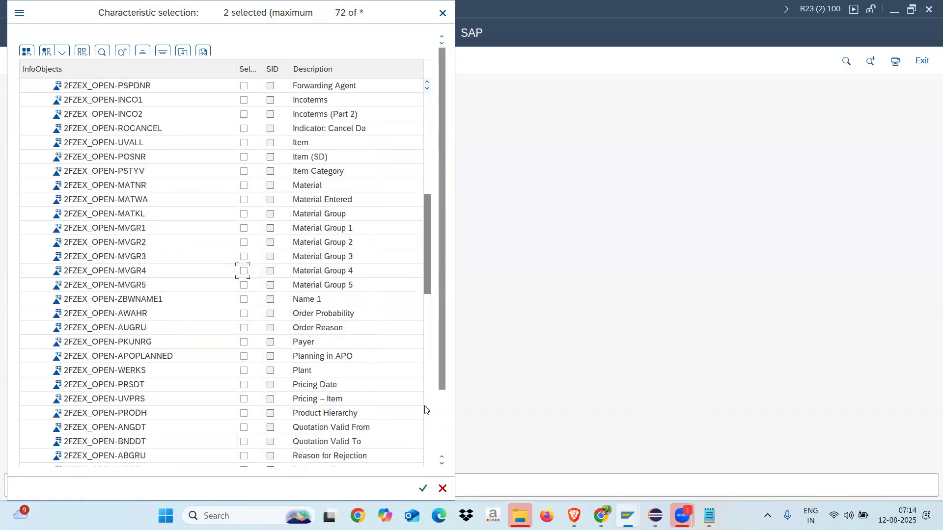
pyautogui.click(247, 187)
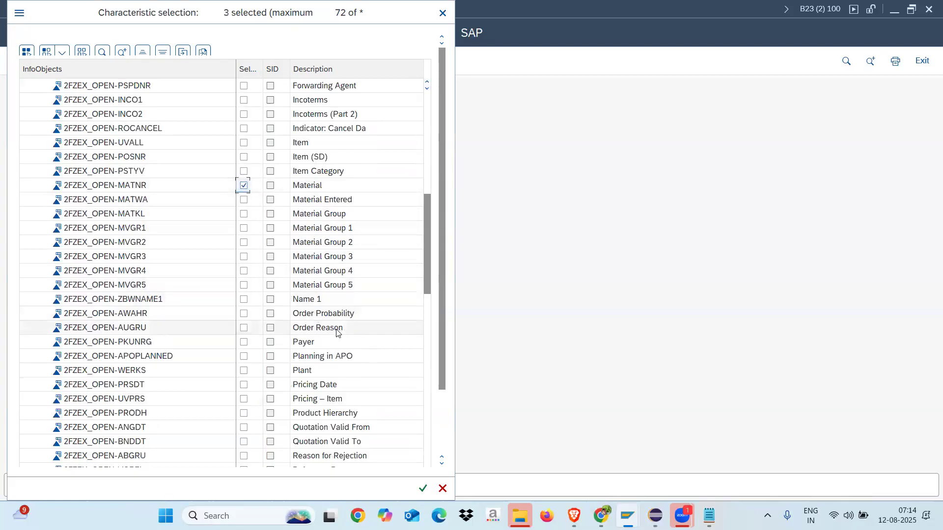
pyautogui.click(244, 371)
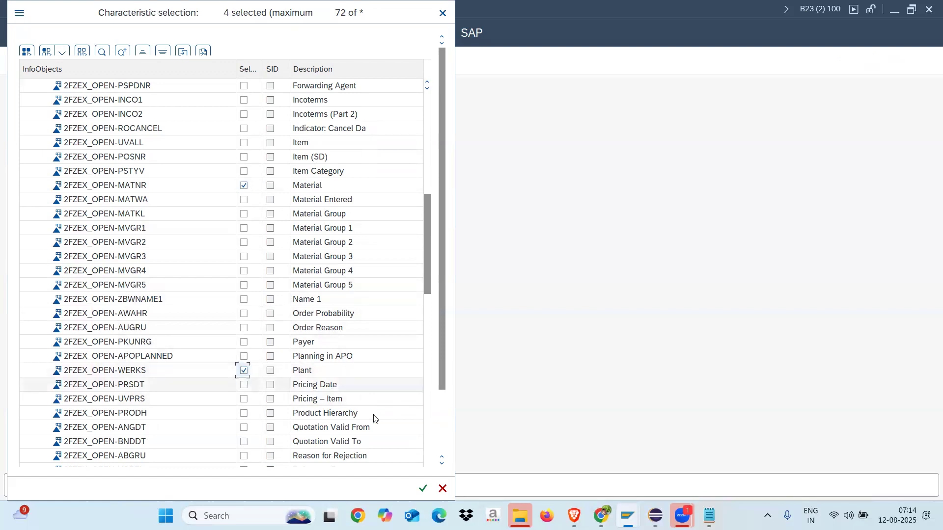
pyautogui.click(428, 423)
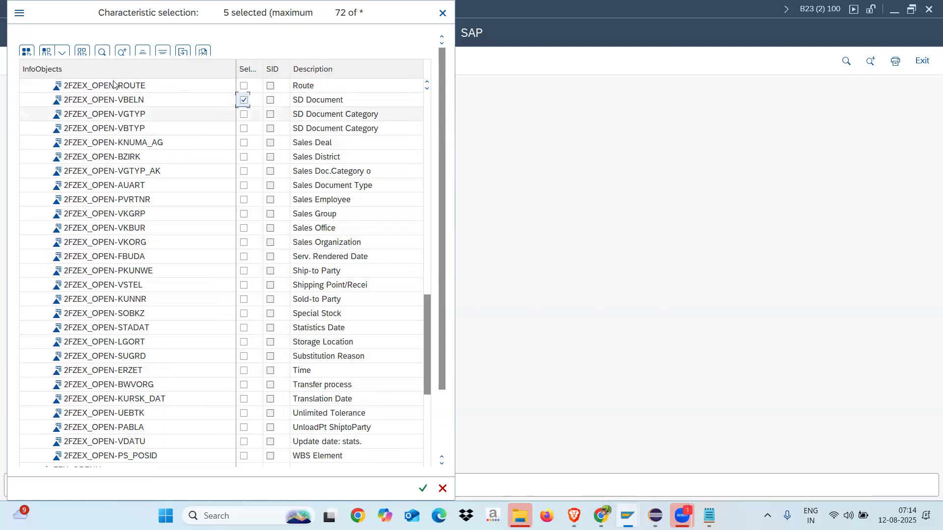
# Step: Find POSNR in the field list, select Item (SD) and confirm the characteristic selection
pyautogui.click(102, 52)
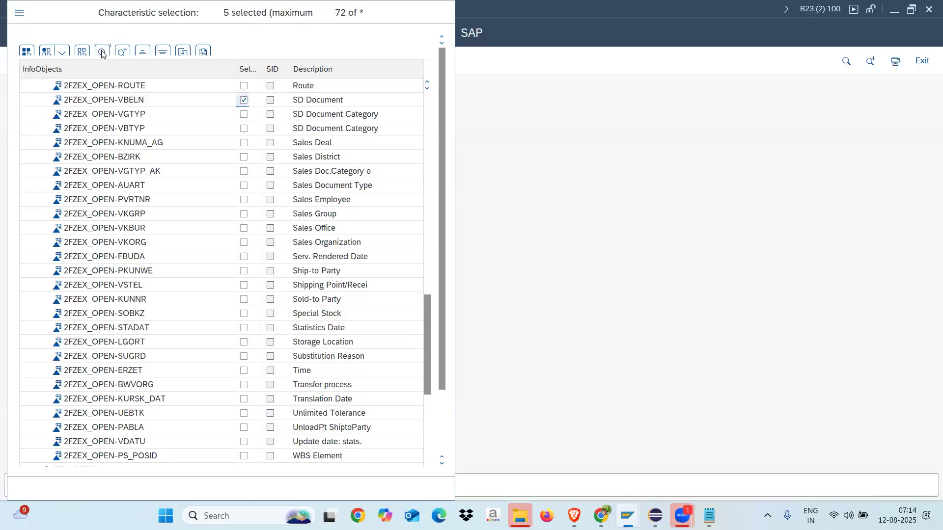
pyautogui.write('POSN')
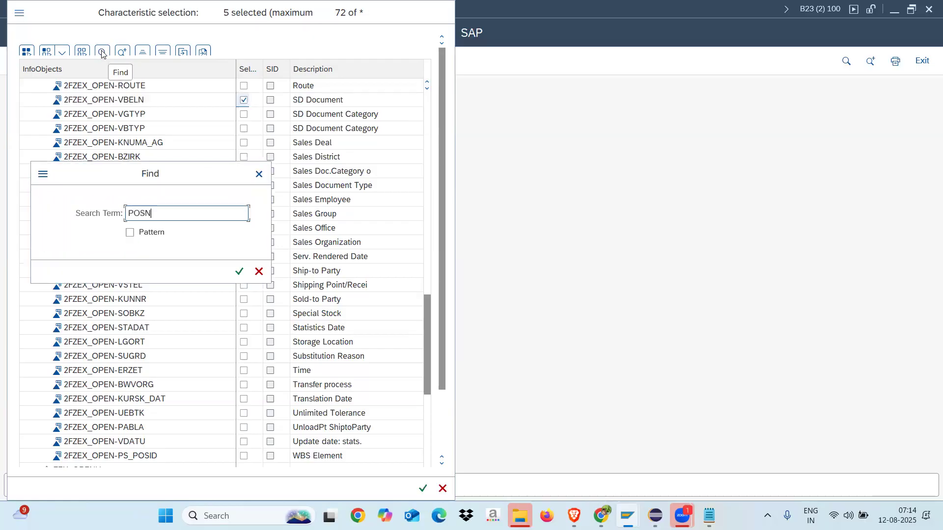
pyautogui.write('R')
pyautogui.press('Return')
pyautogui.click(244, 86)
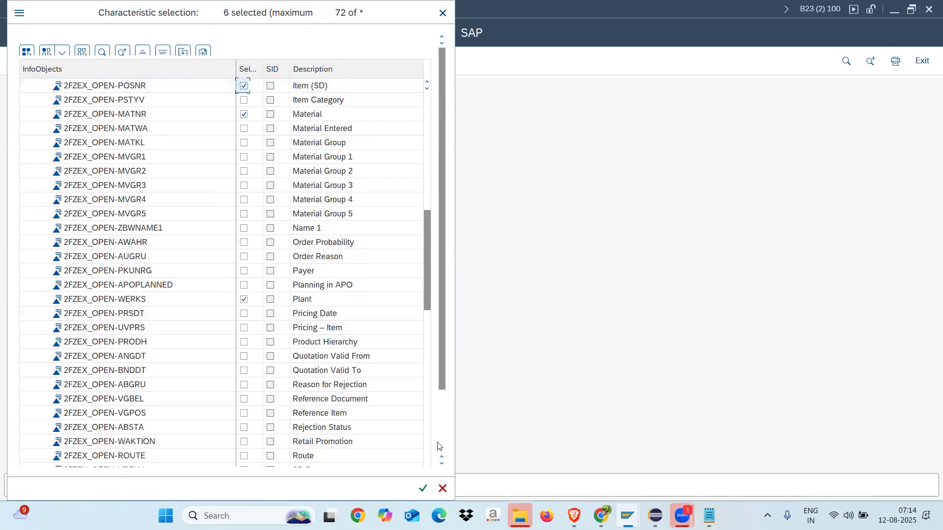
pyautogui.click(423, 488)
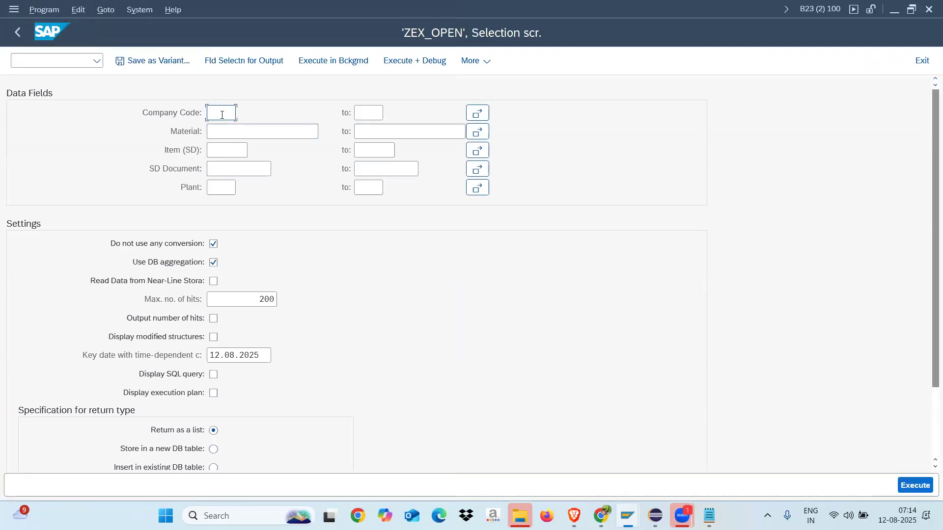
# Step: Restrict SD Document to the new order's number, clear the maximum number of hits and enable Output number of hits
pyautogui.click(226, 170)
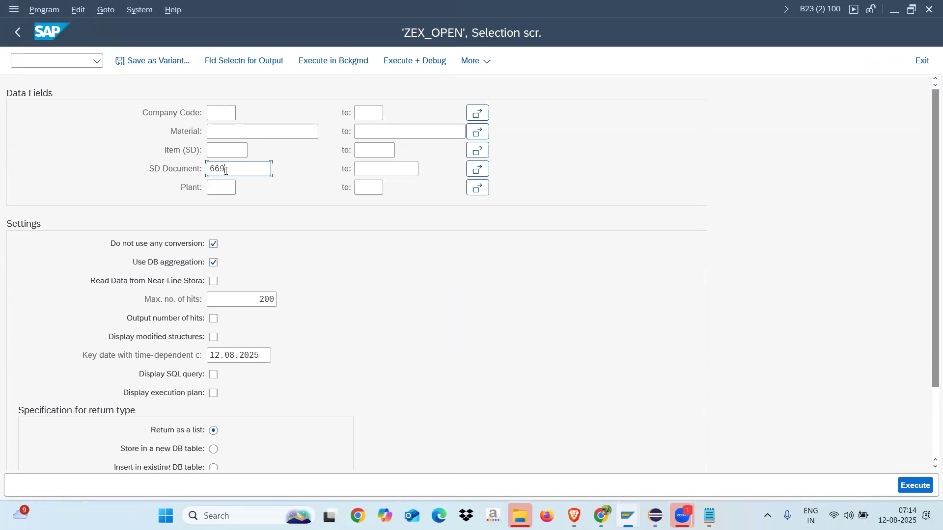
pyautogui.hotkey('ctrl', 'a')
pyautogui.click(213, 318)
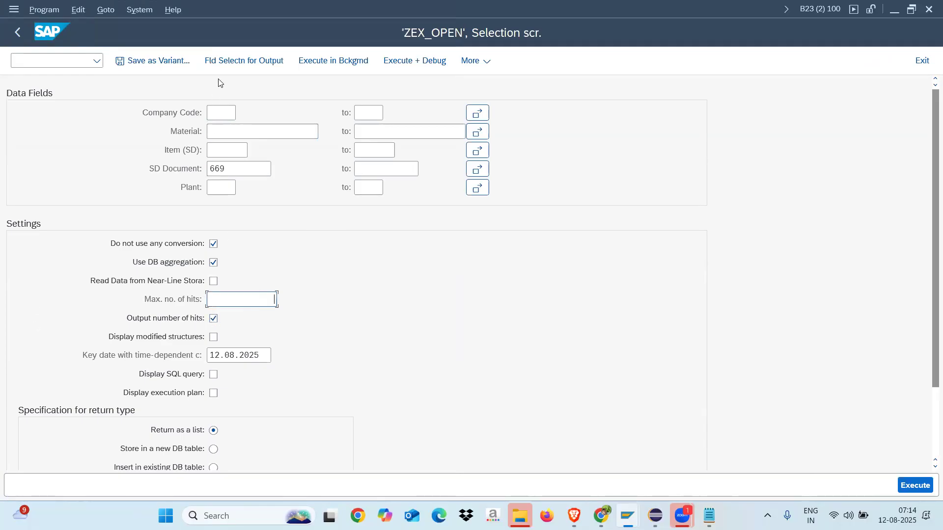
# Step: Select all key figures and characteristics for output, execute the ZEX_OPEN list and confirm the log
pyautogui.click(226, 67)
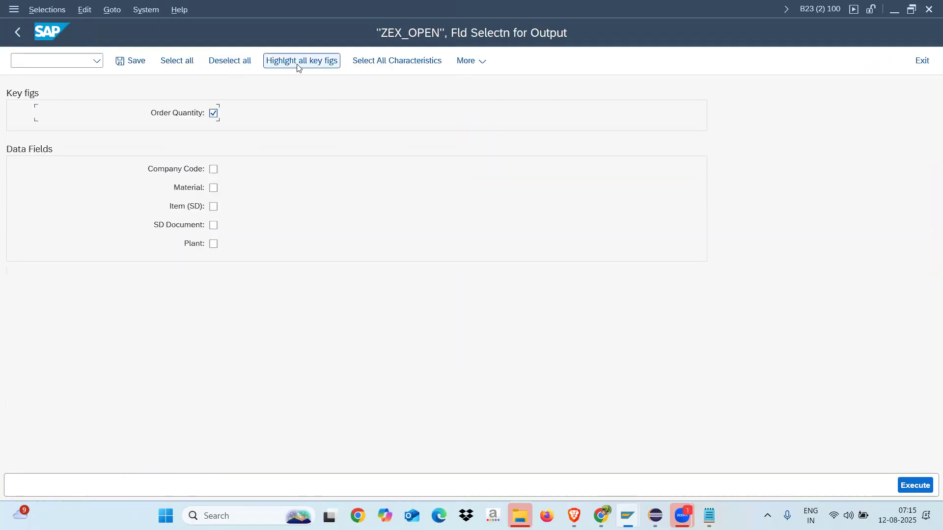
pyautogui.click(372, 67)
pyautogui.click(176, 61)
pyautogui.click(912, 486)
pyautogui.click(906, 489)
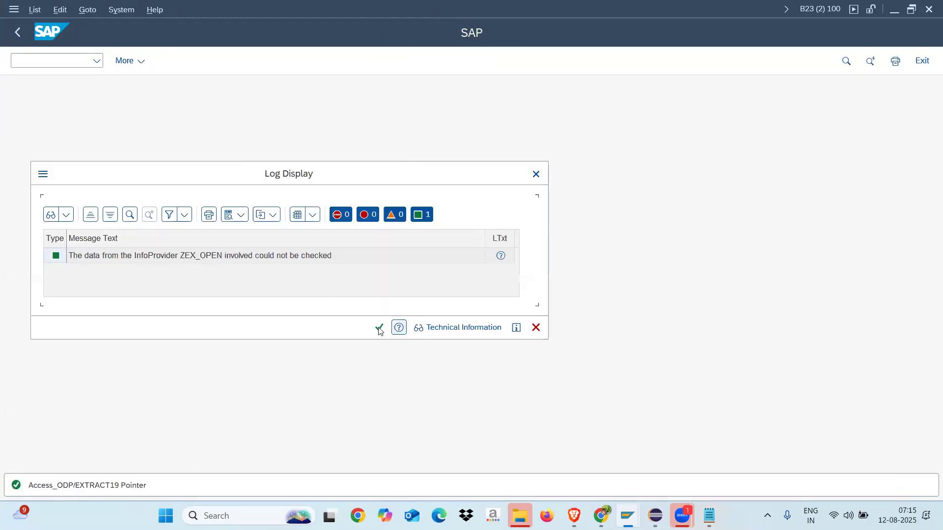
pyautogui.click(377, 329)
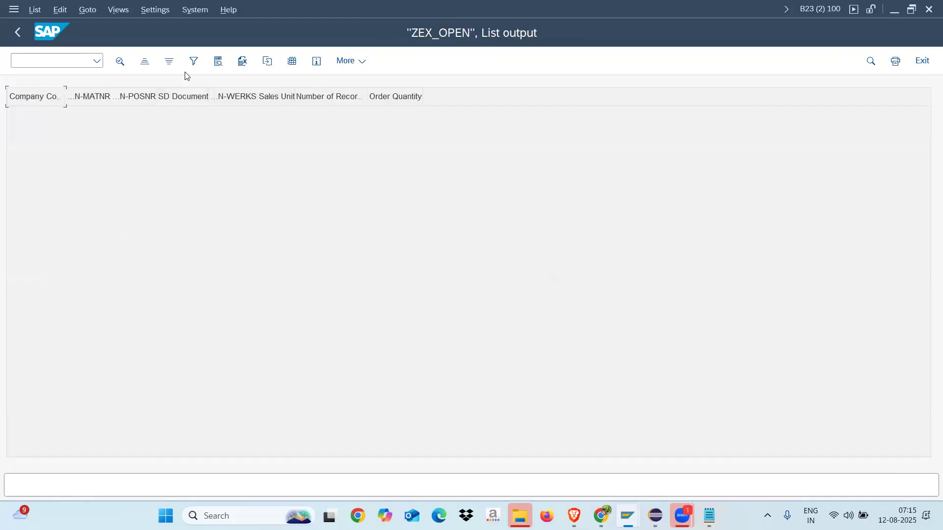
# Step: Return to the selection screen, surround the SD Document number with asterisk wildcards, execute the list again and confirm the log
pyautogui.click(17, 32)
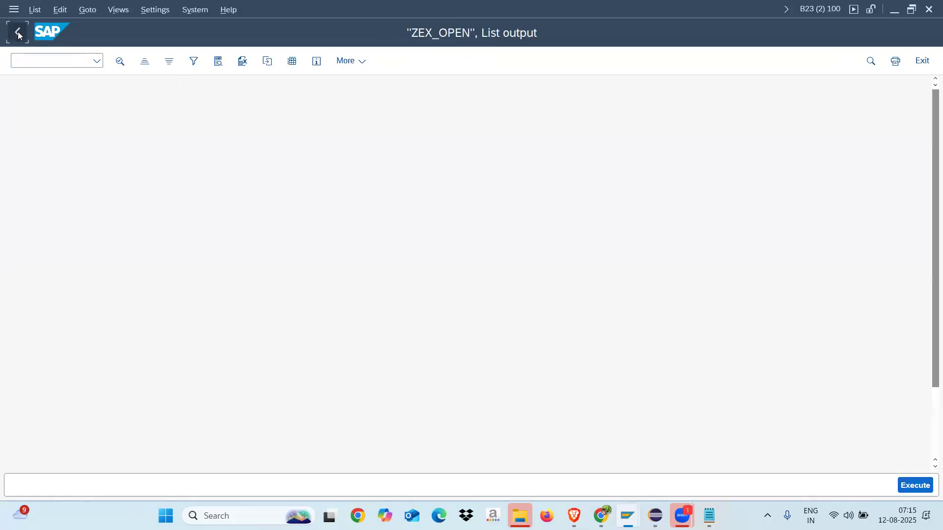
pyautogui.click(231, 171)
pyautogui.press('BackSpace')
pyautogui.press('BackSpace')
pyautogui.write('*')
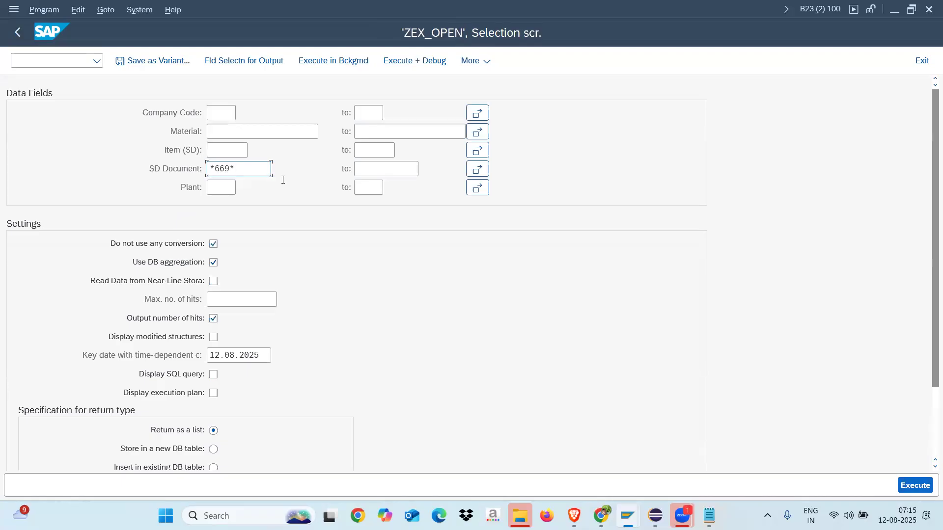
pyautogui.click(913, 485)
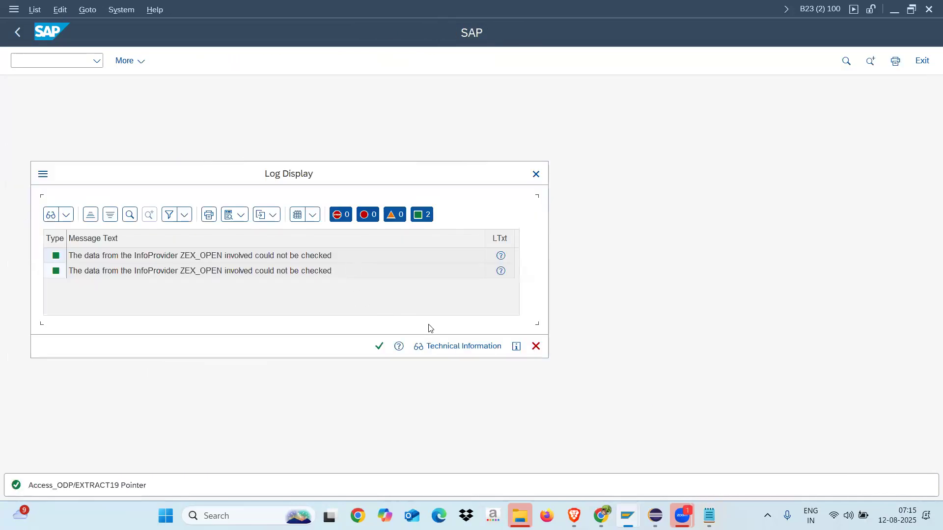
pyautogui.click(381, 346)
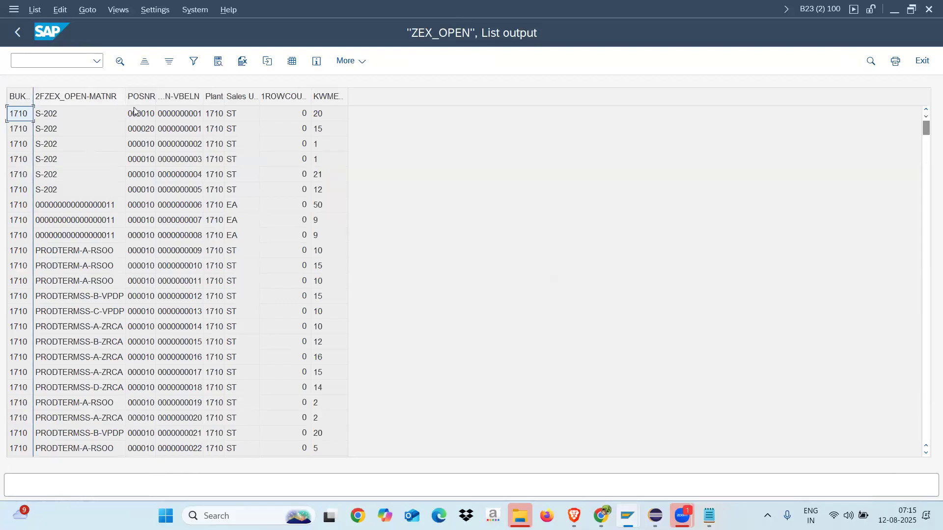
# Step: Widen the VBELN column and examine the SD document numbers at the end of the list output
pyautogui.moveTo(205, 93); pyautogui.dragTo(247, 94)
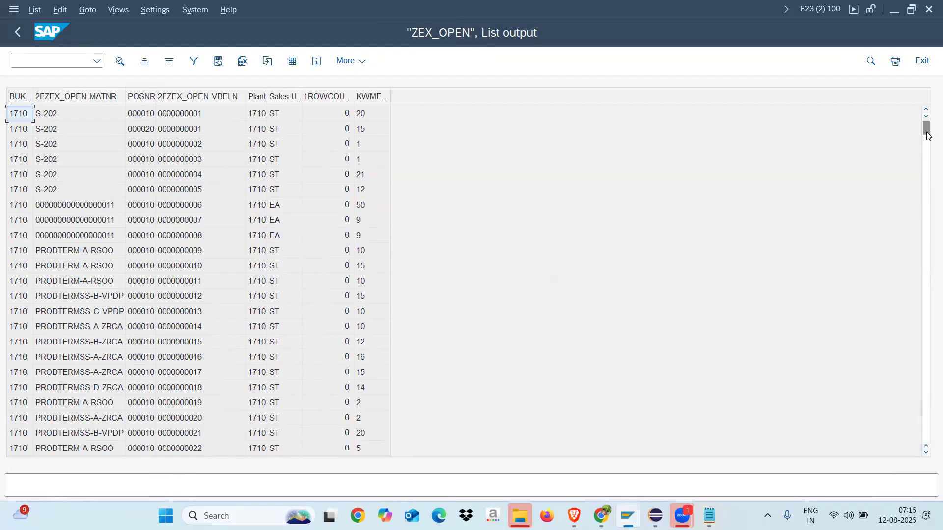
pyautogui.moveTo(927, 128); pyautogui.dragTo(928, 435)
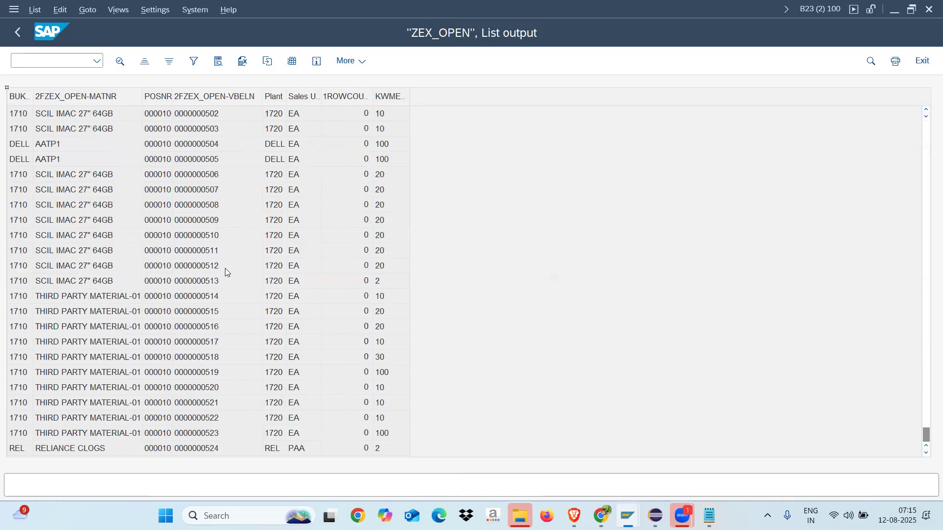
pyautogui.click(207, 450)
pyautogui.click(926, 455)
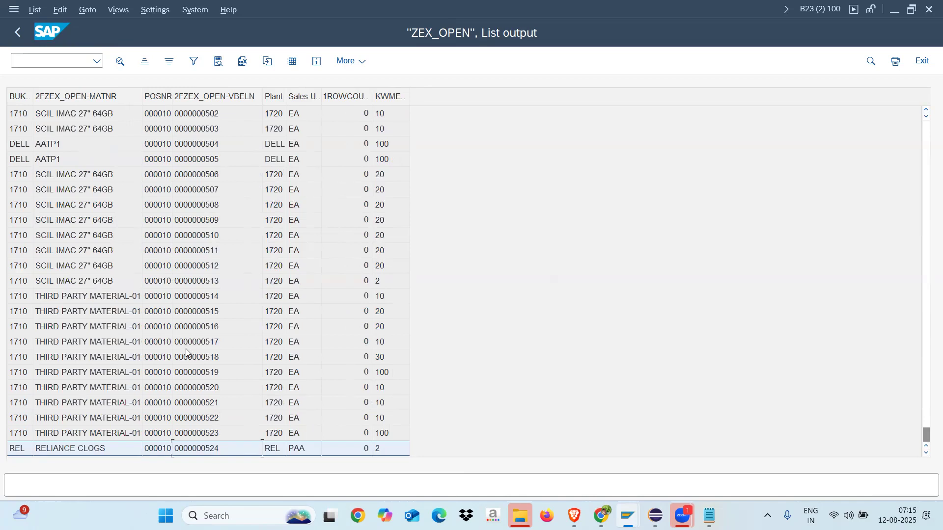
pyautogui.click(224, 178)
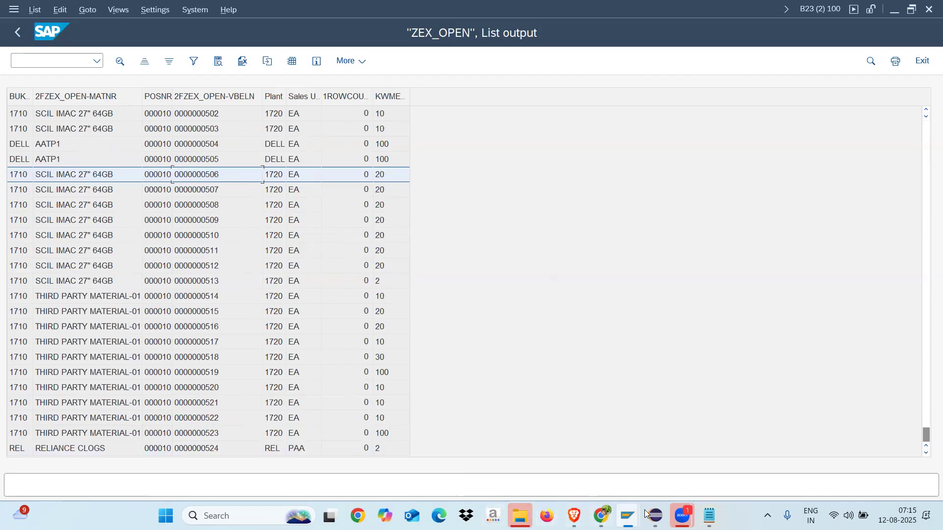
# Step: Switch to the S22 session, start transaction RSA3 and load DataSource 2LIS_11_VAITM in the extractor checker
pyautogui.moveTo(627, 515)
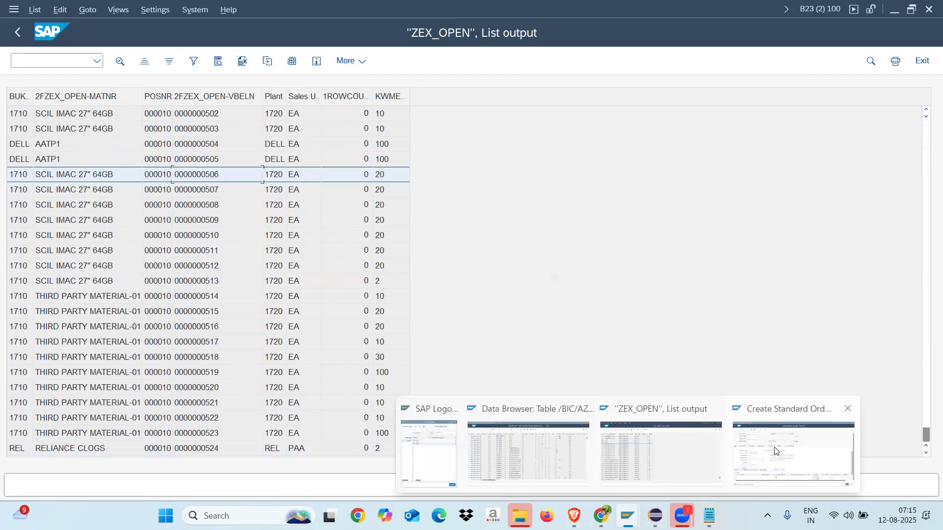
pyautogui.click(793, 452)
pyautogui.hotkey('ctrl', '/')
pyautogui.write('/')
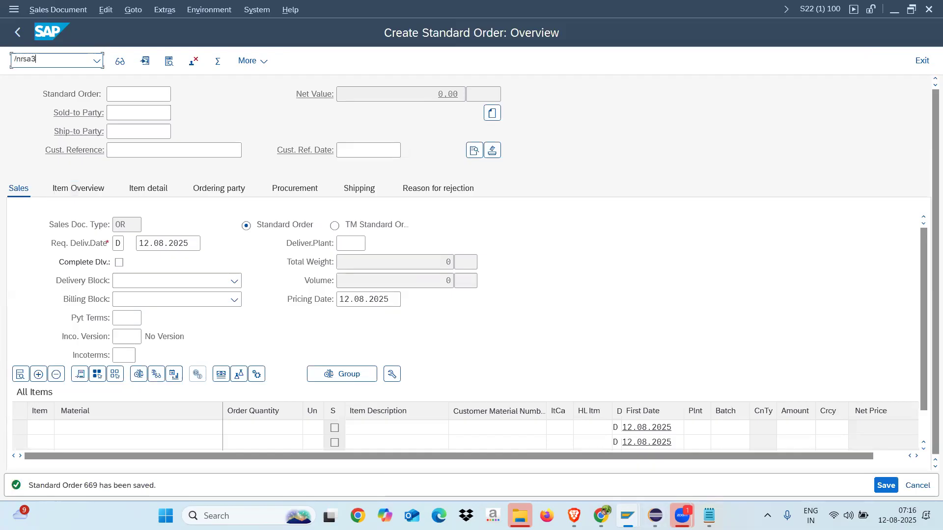
pyautogui.write('nrsa3')
pyautogui.press('Return')
pyautogui.write('2LIS_11_VAITM')
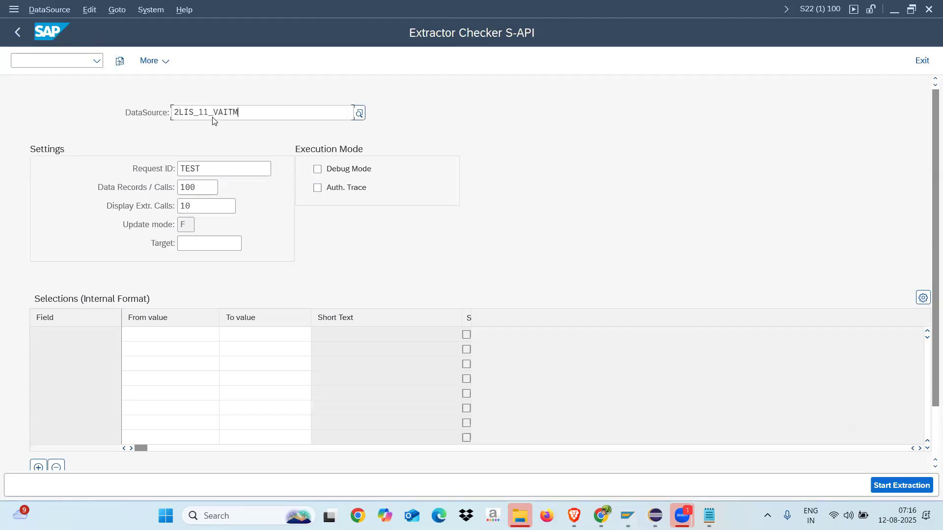
pyautogui.press('Return')
# Step: Set Data Records / Calls to 100000, start the extraction and confirm the information message
pyautogui.click(202, 187)
pyautogui.write('000')
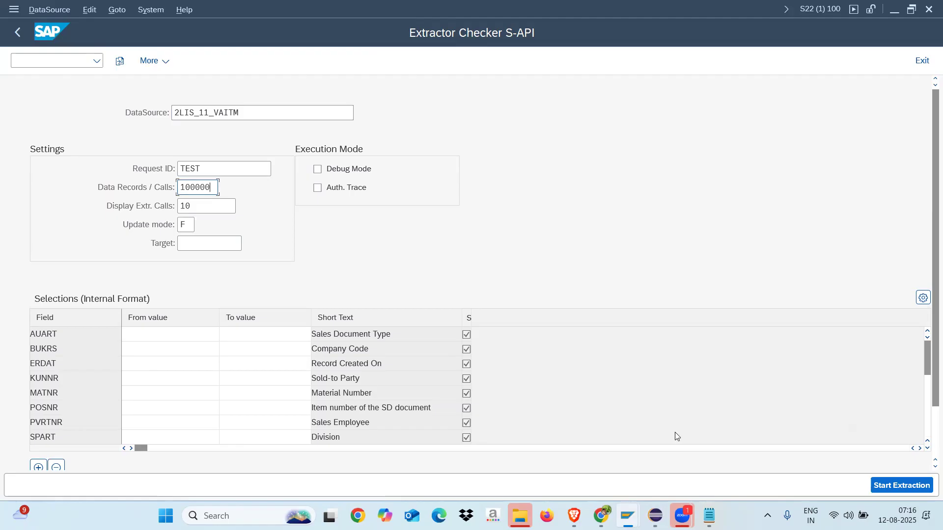
pyautogui.click(892, 481)
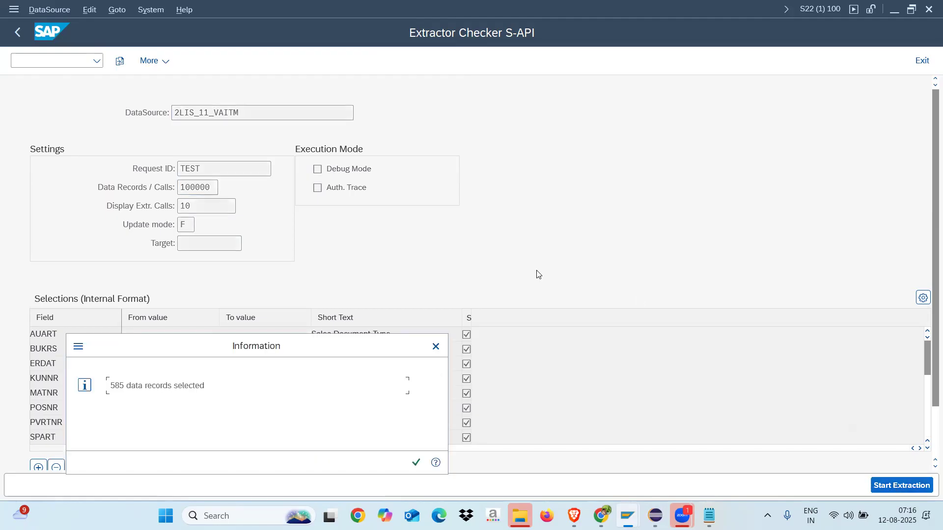
pyautogui.click(415, 462)
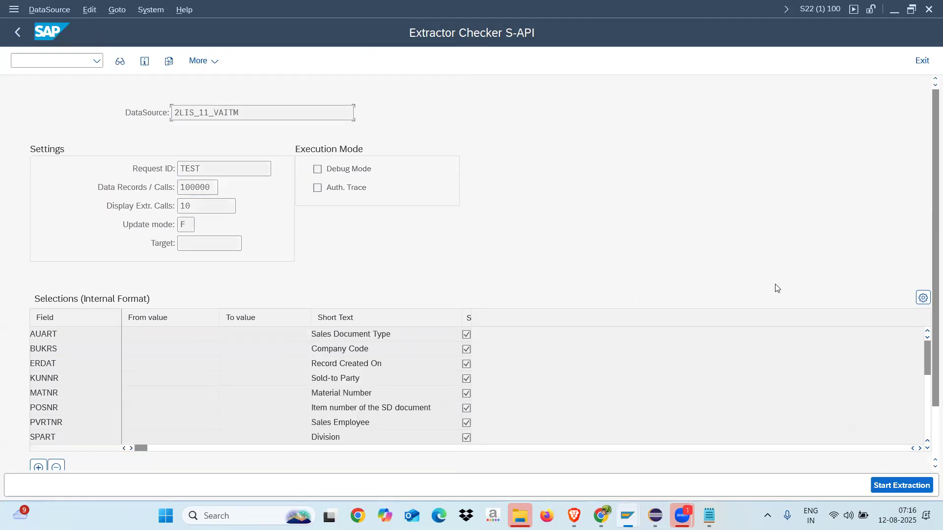
# Step: Display the extracted 2LIS_11_VAITM records in the ALV grid
pyautogui.scroll(-3, 930, 205)
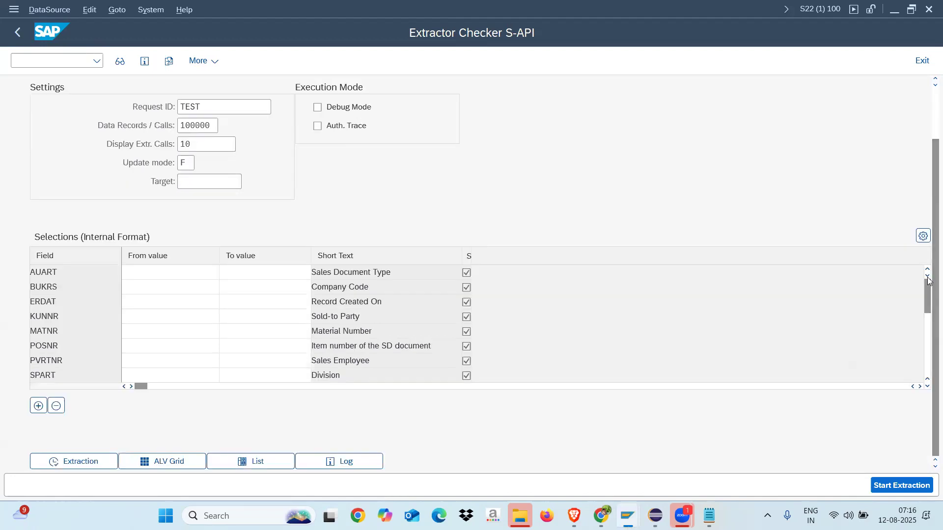
pyautogui.click(205, 142)
pyautogui.click(161, 464)
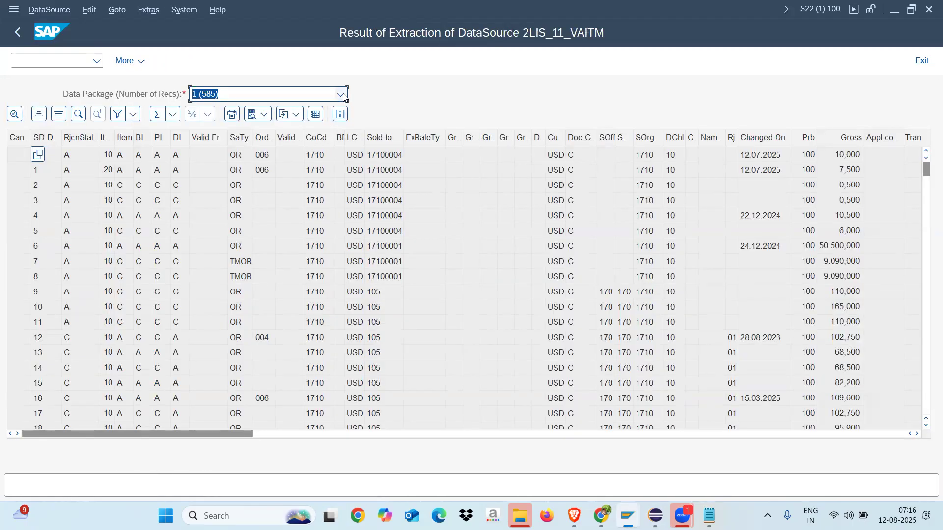
# Step: Open a filter on the SD Document column, examine the end of its value list, and close the filter without applying it
pyautogui.click(50, 142)
pyautogui.rightClick(50, 142)
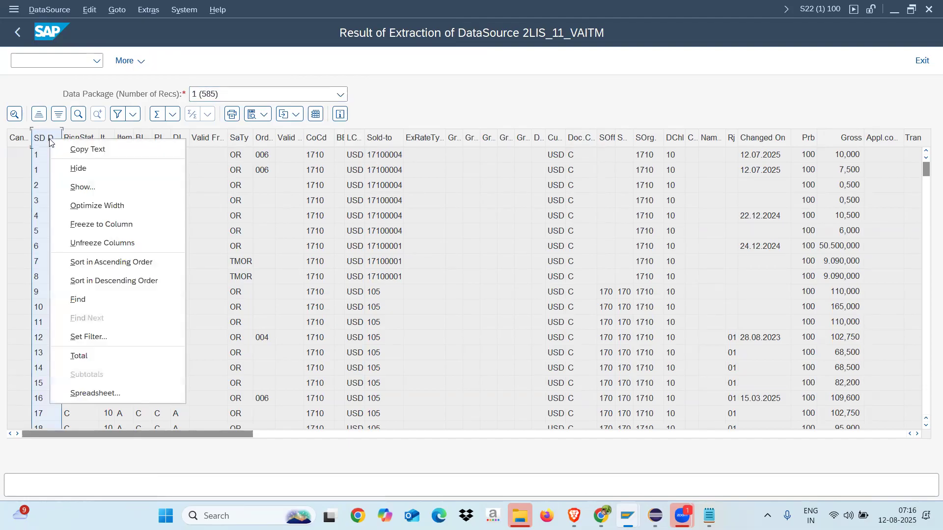
pyautogui.click(98, 336)
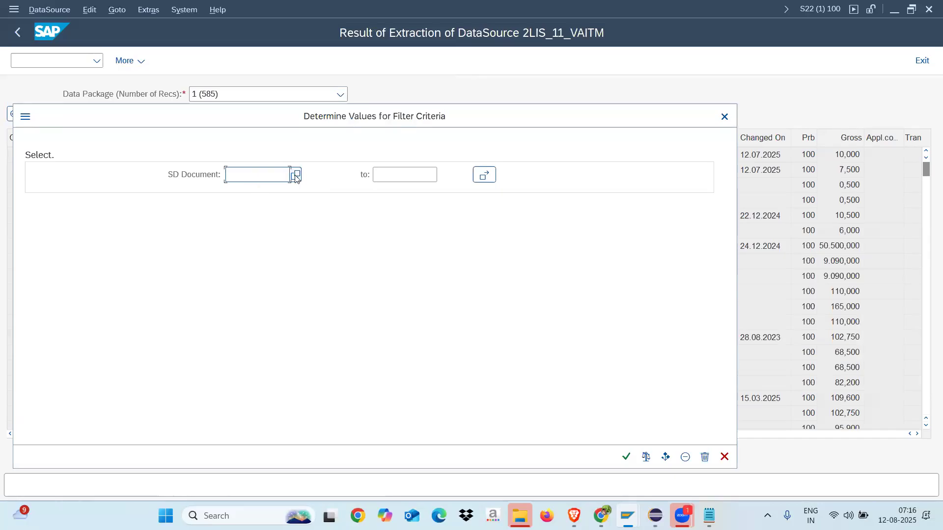
pyautogui.click(295, 175)
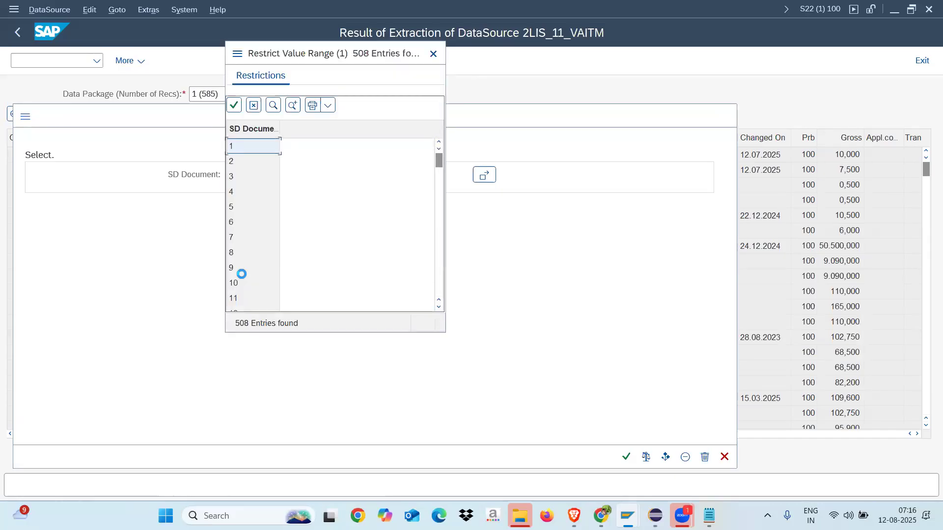
pyautogui.moveTo(439, 163); pyautogui.dragTo(439, 289)
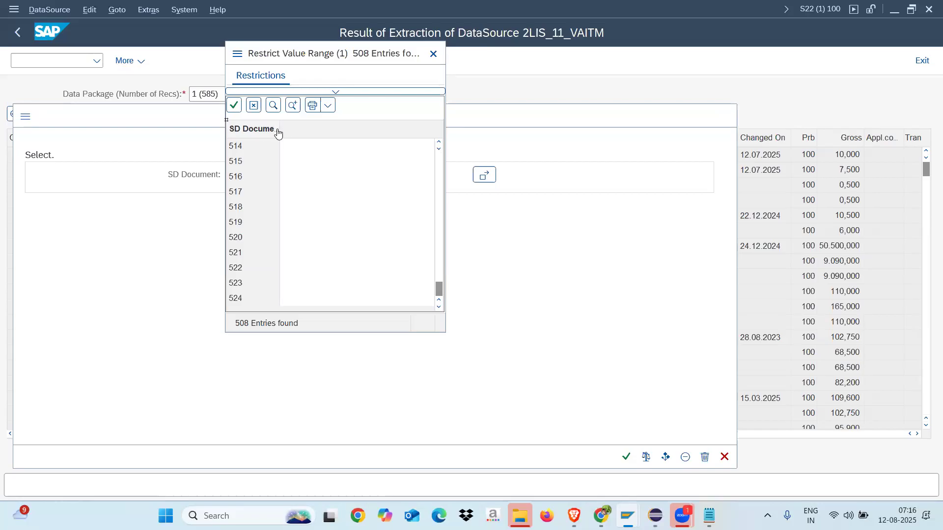
pyautogui.moveTo(278, 129); pyautogui.dragTo(311, 129)
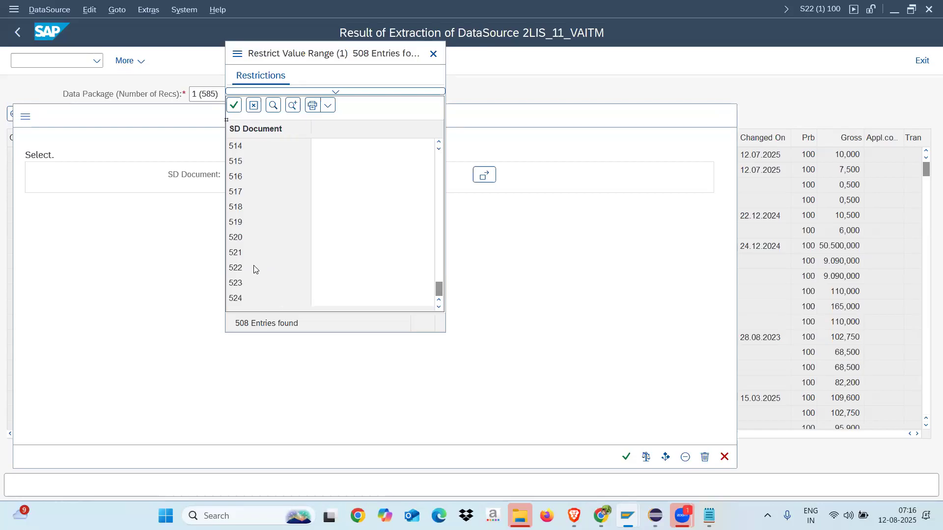
pyautogui.click(236, 300)
pyautogui.click(433, 54)
pyautogui.click(726, 119)
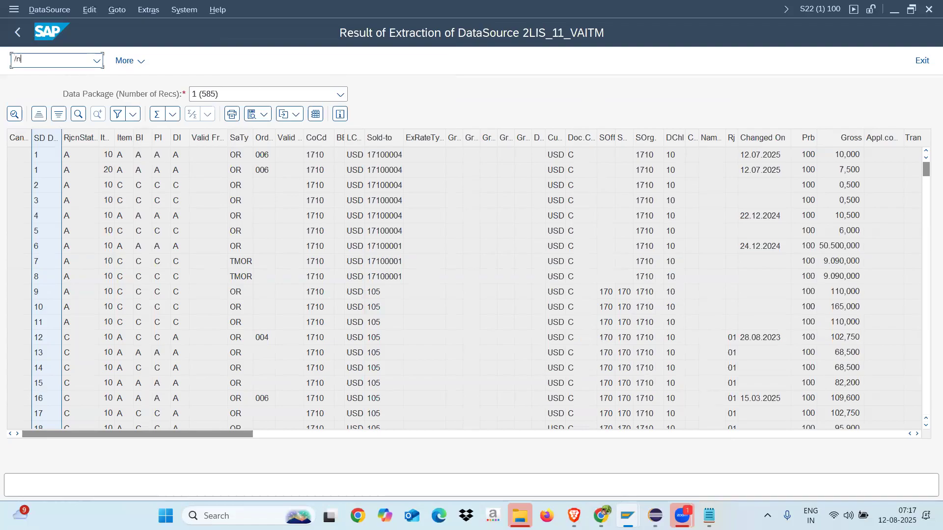
# Step: Clear the command entry, widen the SD Document column and select the last record of the extraction result
pyautogui.press('BackSpace')
pyautogui.press('BackSpace')
pyautogui.moveTo(60, 139); pyautogui.dragTo(95, 139)
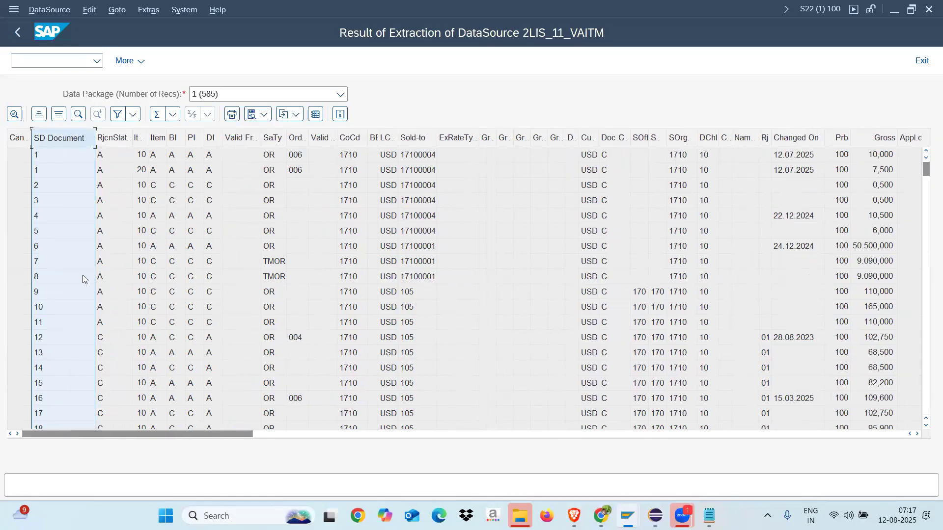
pyautogui.moveTo(929, 170); pyautogui.dragTo(926, 435)
pyautogui.click(77, 411)
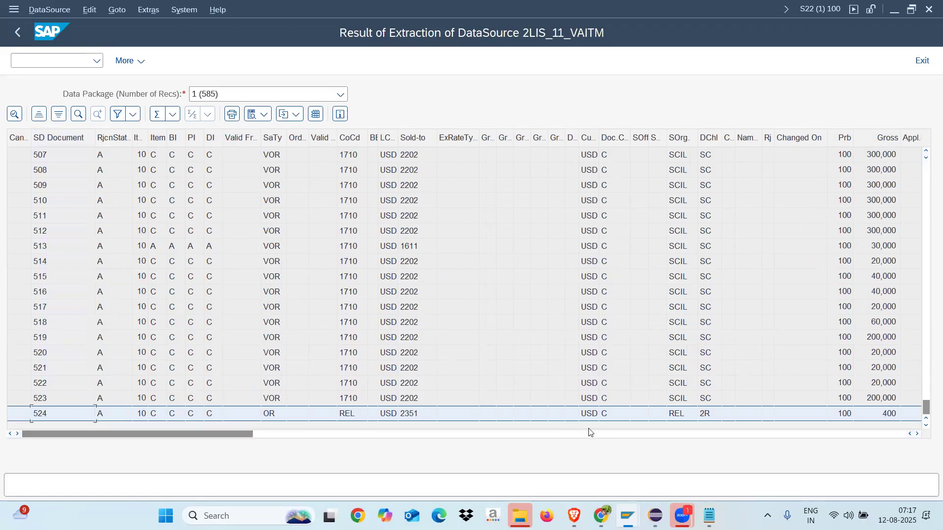
# Step: Examine the last record's remaining columns, including material, net value and partners, and adjust the SD Document column width
pyautogui.click(474, 434)
pyautogui.click(727, 434)
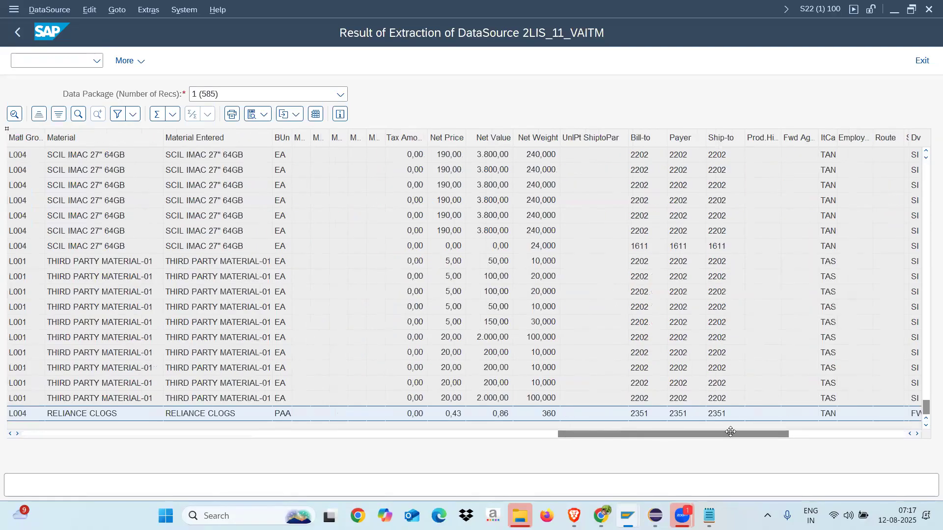
pyautogui.click(805, 433)
pyautogui.moveTo(785, 434); pyautogui.dragTo(132, 433)
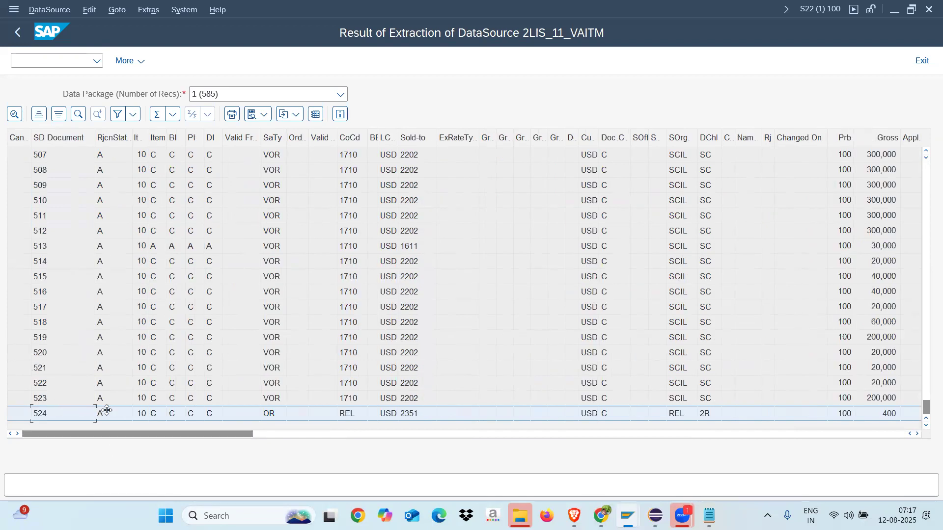
pyautogui.click(65, 141)
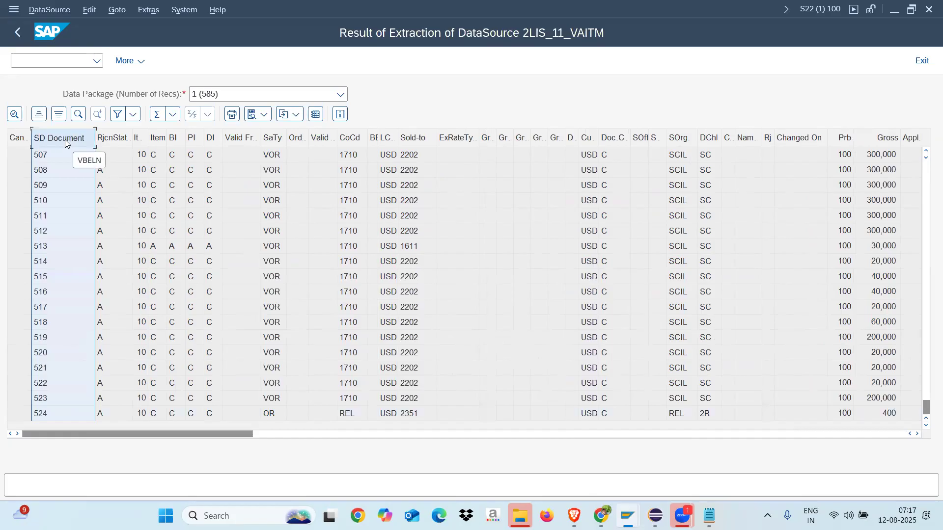
pyautogui.moveTo(95, 133); pyautogui.dragTo(92, 133)
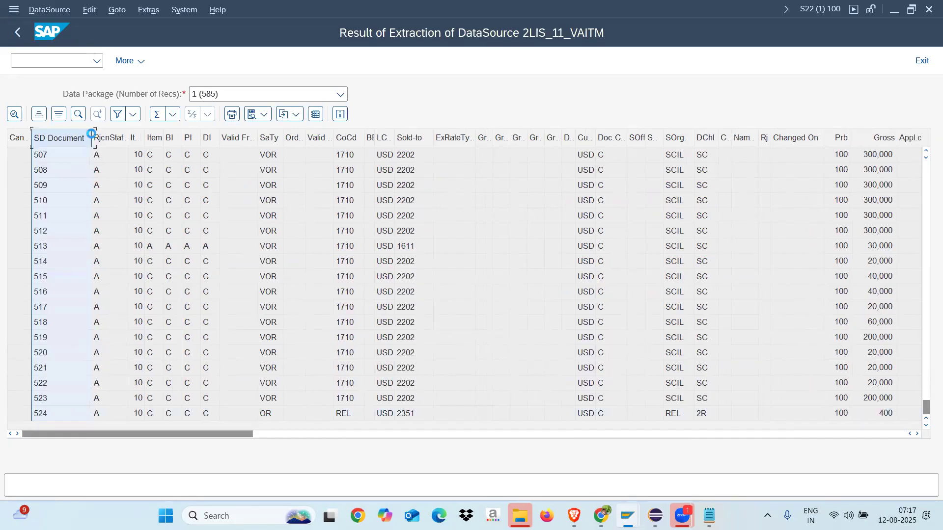
# Step: Switch to the B23 session's ZEX_OPEN list output, widen the POSNR column and compare the SD document numbers
pyautogui.moveTo(630, 513)
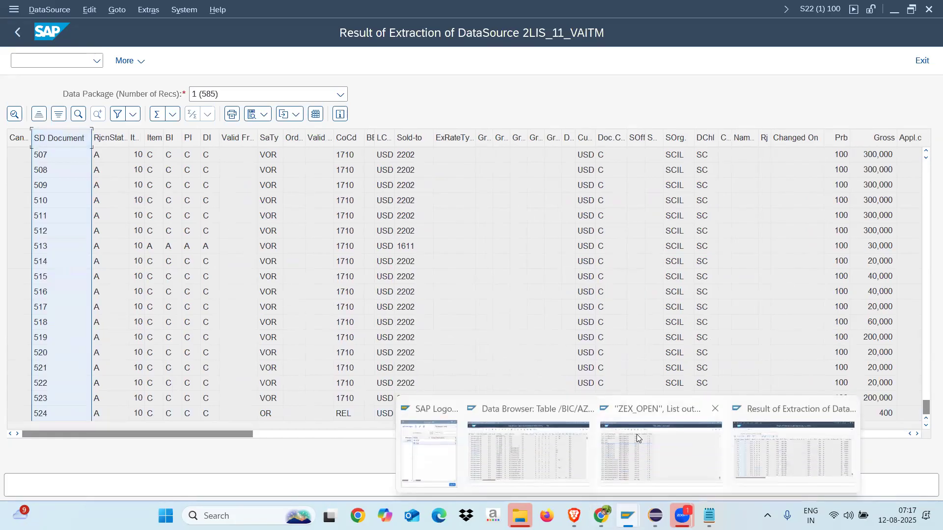
pyautogui.click(672, 440)
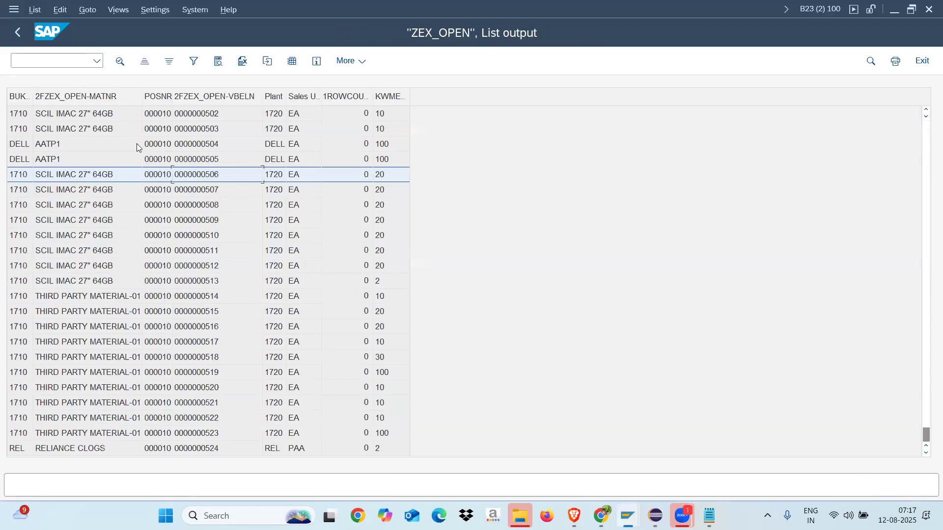
pyautogui.moveTo(172, 94); pyautogui.dragTo(181, 94)
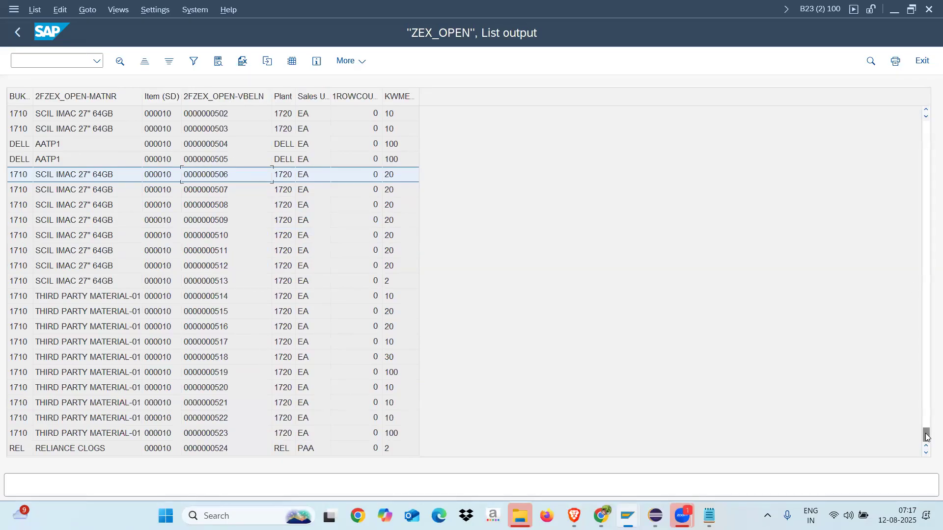
pyautogui.click(927, 131)
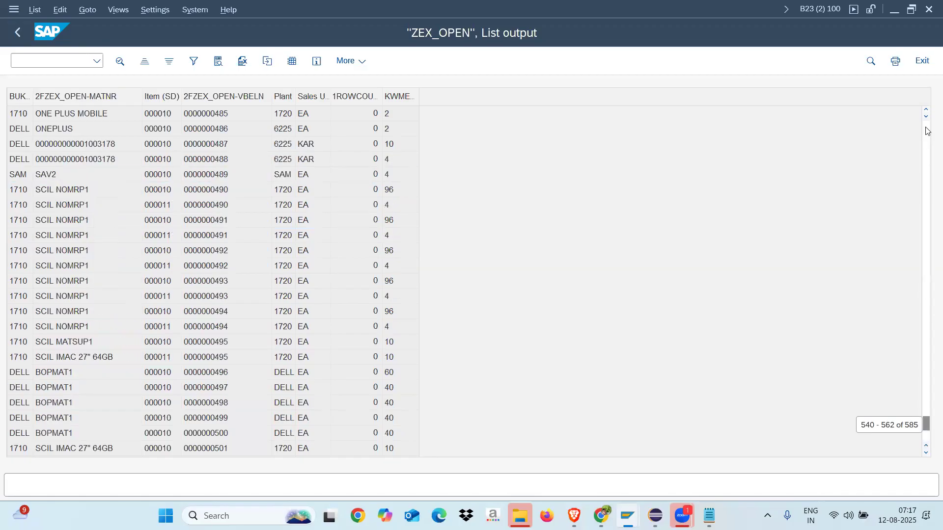
pyautogui.click(214, 332)
pyautogui.click(222, 256)
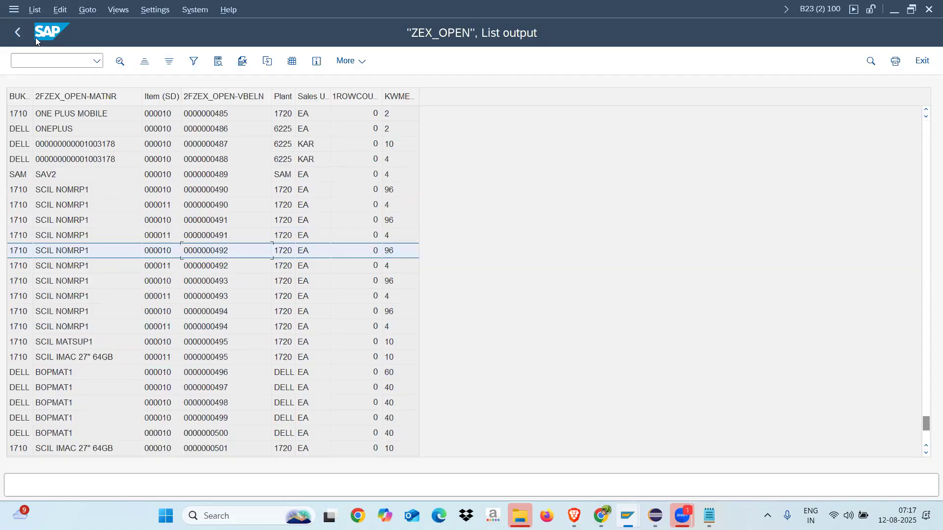
# Step: Leave the ZEX_OPEN list output and selection screen, returning to SAP Easy Access
pyautogui.click(20, 31)
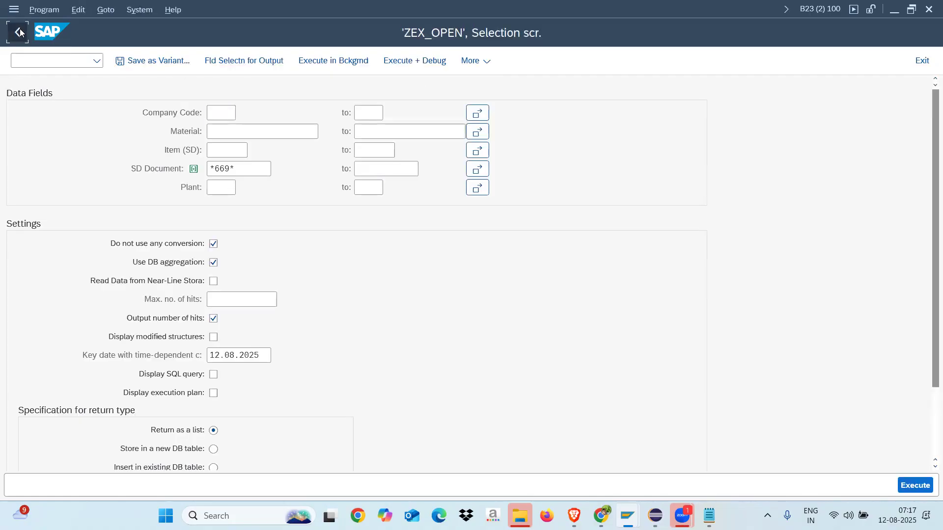
pyautogui.click(20, 31)
pyautogui.click(19, 28)
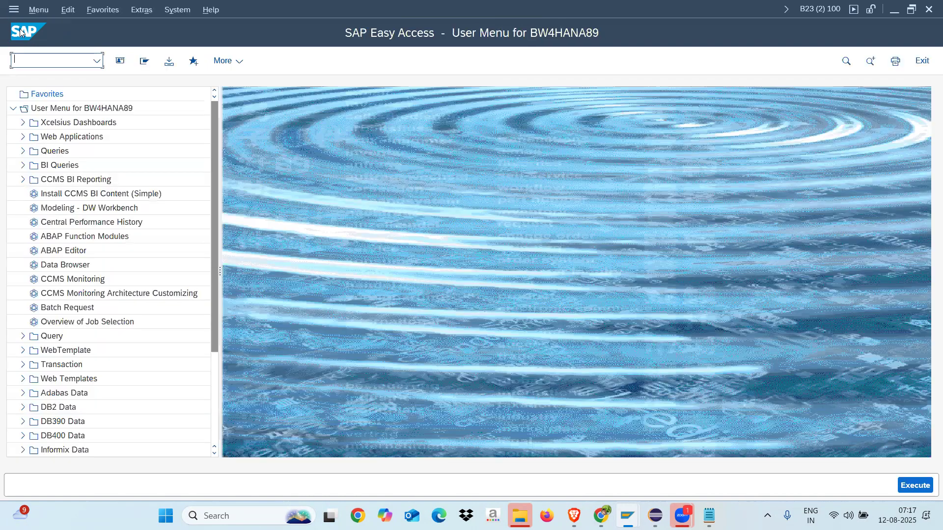
# Step: Switch to Eclipse, open ZEX_OPEN from the ZOPEN data flow, review its source and view fields, and close it
pyautogui.click(657, 515)
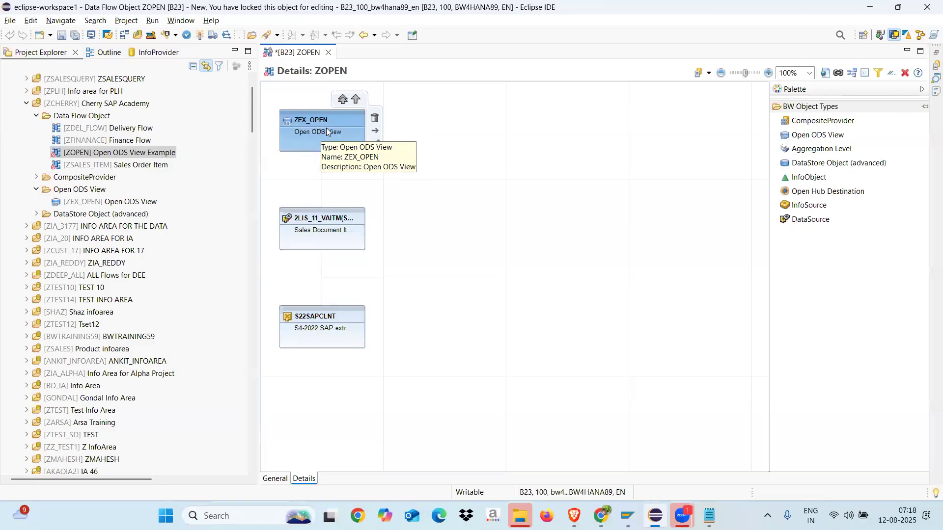
pyautogui.doubleClick(328, 132)
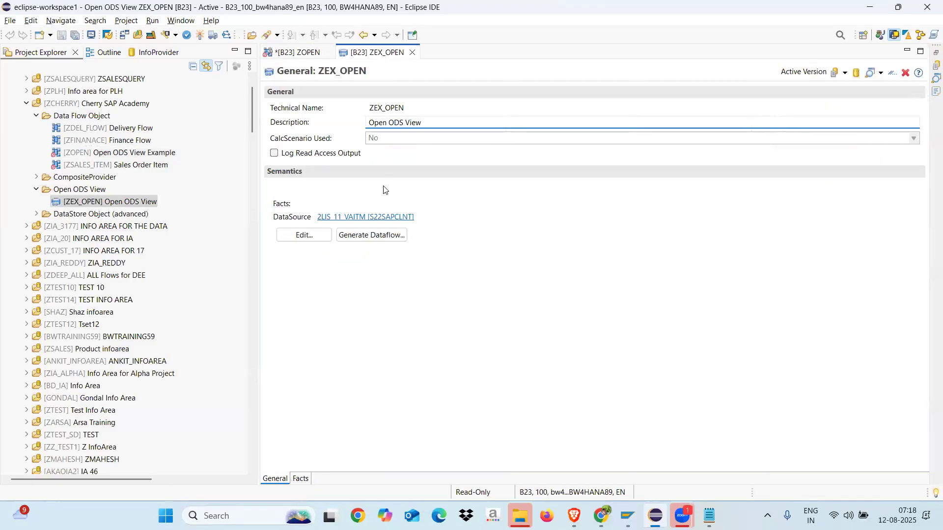
pyautogui.click(301, 480)
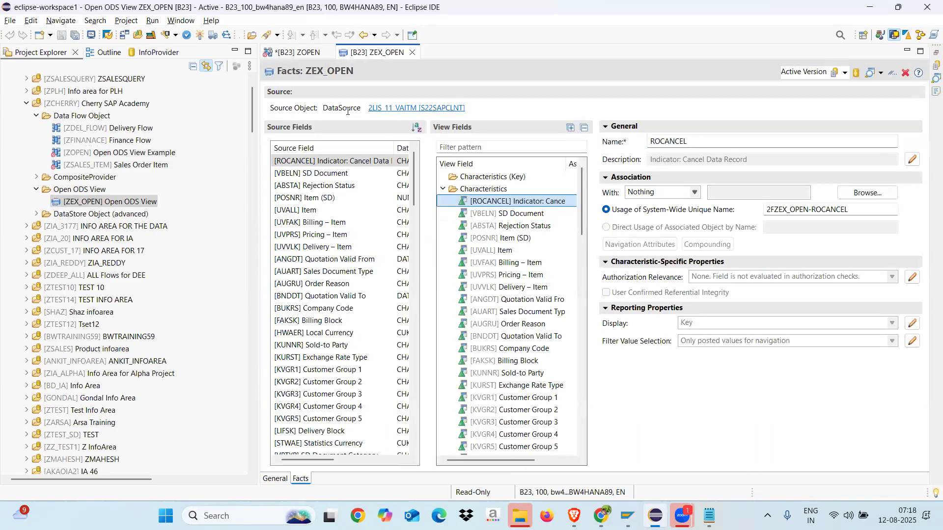
pyautogui.click(412, 52)
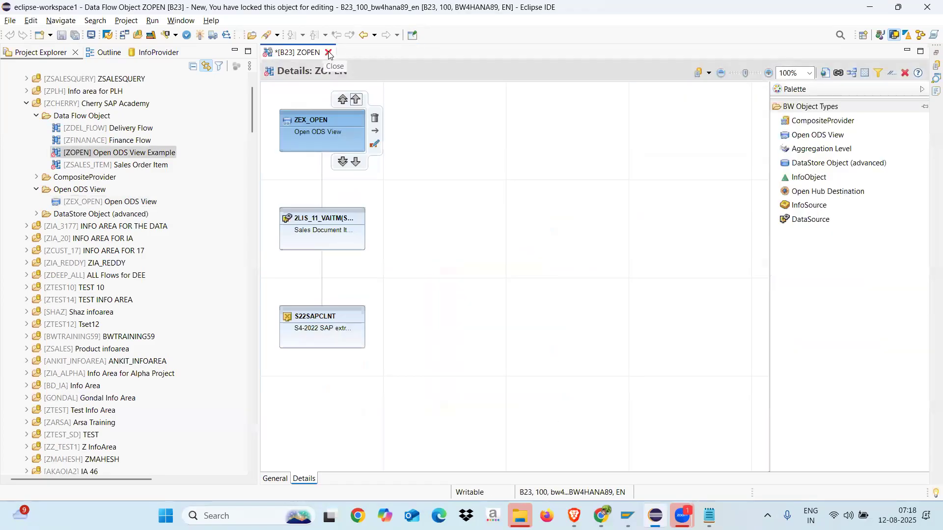
# Step: Remove ZEX_OPEN from the ZOPEN data flow and place a new Open ODS View node above the 2LIS_11_VAITM DataSource
pyautogui.click(374, 121)
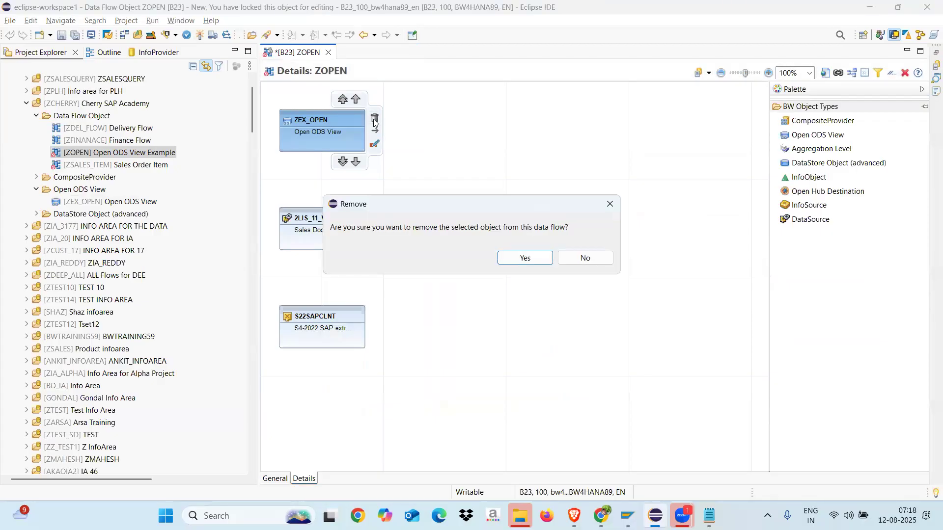
pyautogui.click(509, 262)
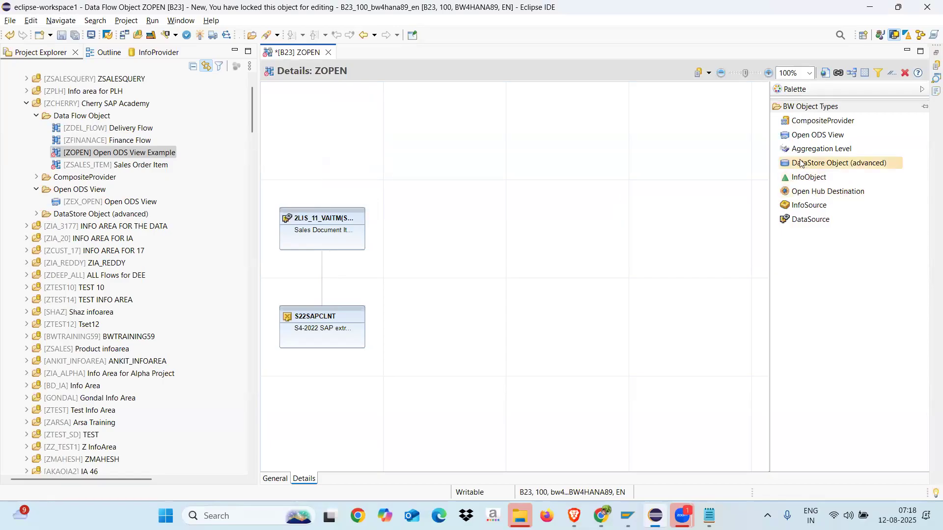
pyautogui.moveTo(801, 140); pyautogui.dragTo(305, 104)
pyautogui.click(410, 168)
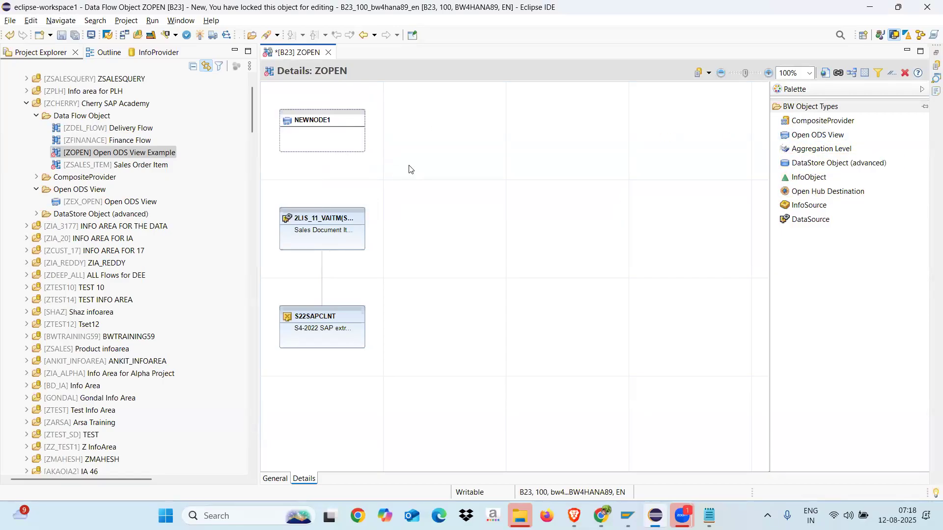
# Step: Start creating the Open ODS View for the new node and name it ZOPEN_DSO
pyautogui.click(328, 121)
pyautogui.rightClick(328, 121)
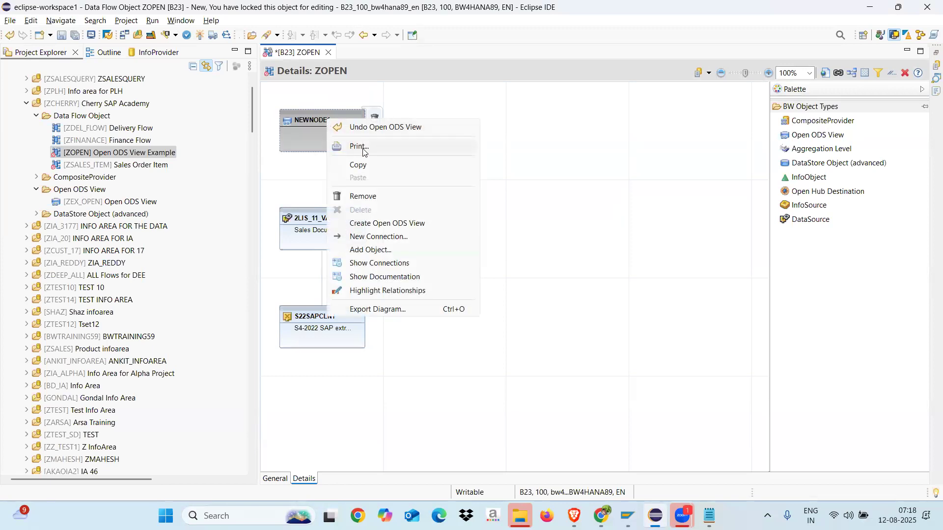
pyautogui.click(308, 121)
pyautogui.doubleClick(310, 121)
pyautogui.click(422, 148)
pyautogui.hotkey('ctrl', 'a')
pyautogui.press('BackSpace')
pyautogui.write('ZOPEN')
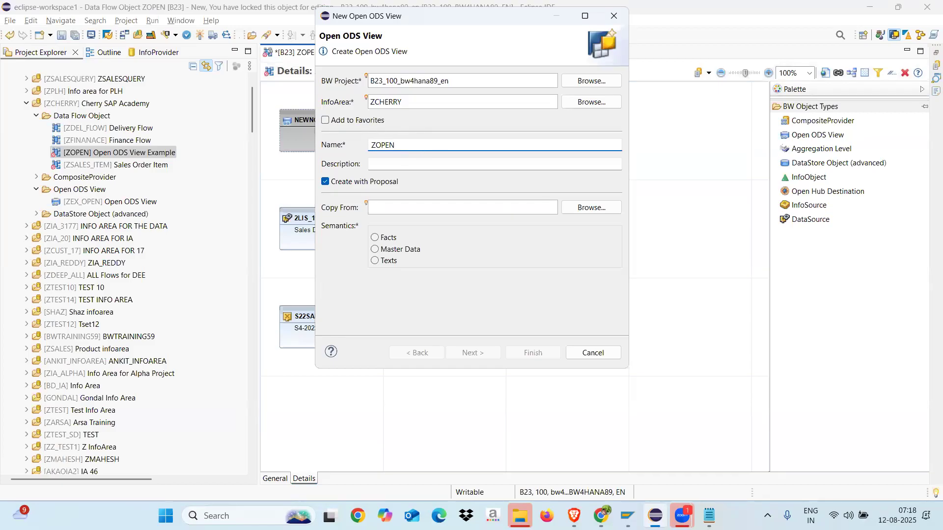
pyautogui.write('_DSO')
pyautogui.click(442, 164)
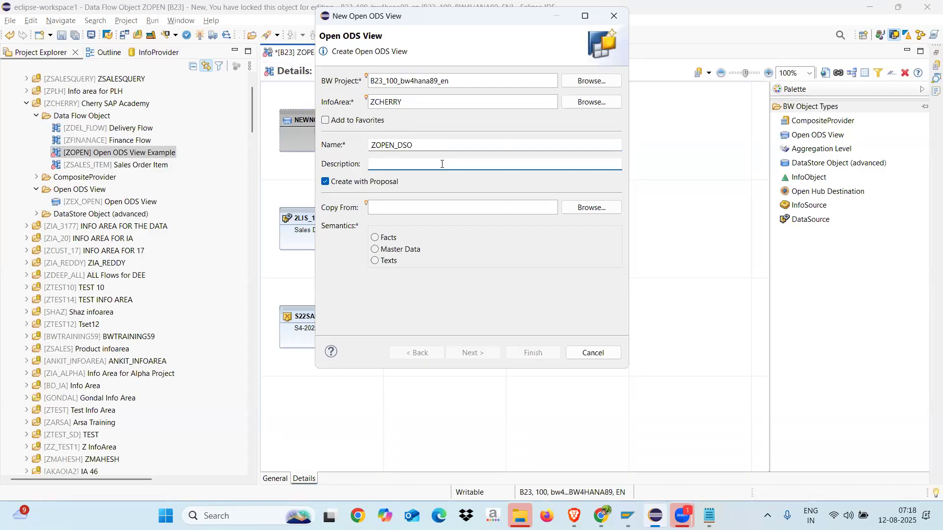
# Step: Set the semantics to Facts and the source type to Database Table or View from an Existing BW Source System
pyautogui.click(374, 250)
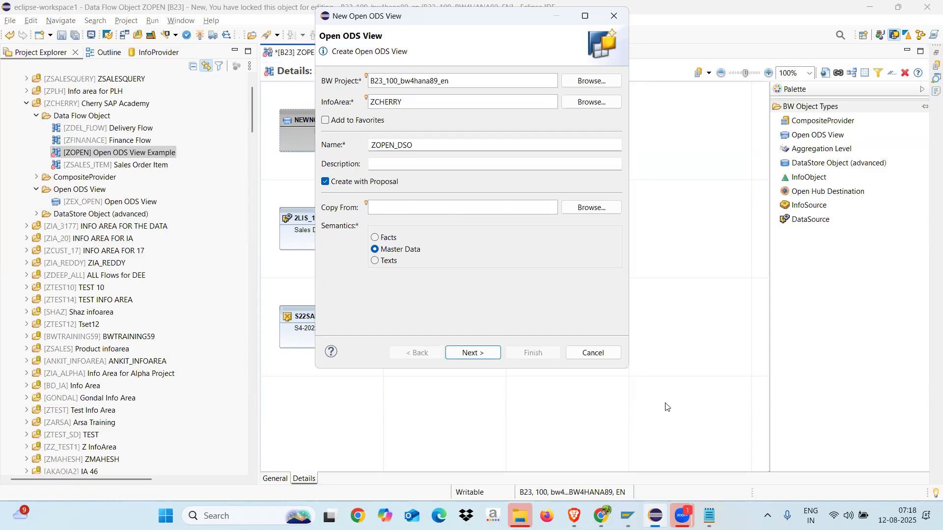
pyautogui.click(375, 238)
pyautogui.click(472, 354)
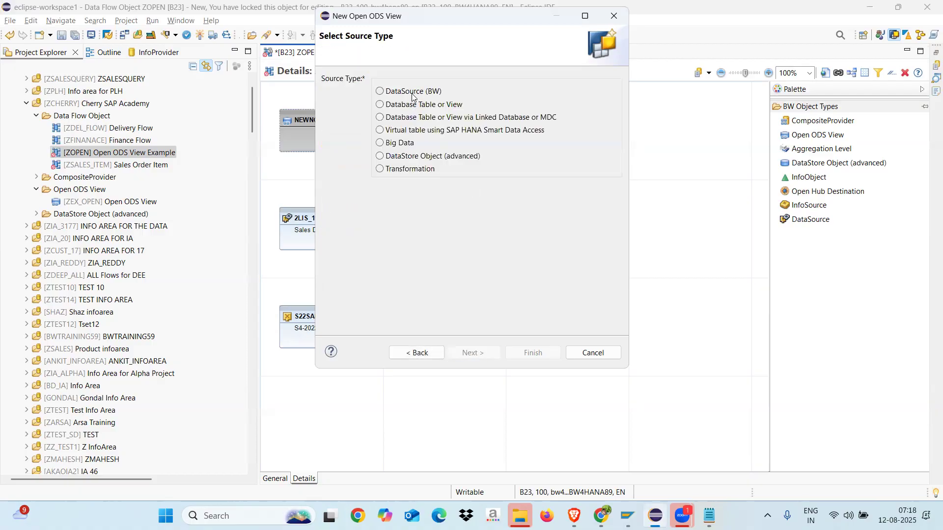
pyautogui.click(377, 105)
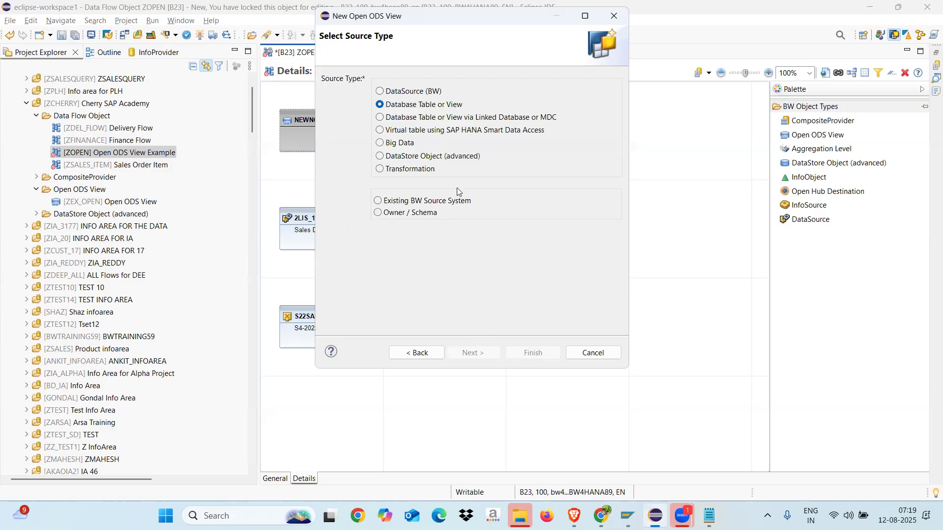
pyautogui.click(378, 202)
pyautogui.click(484, 353)
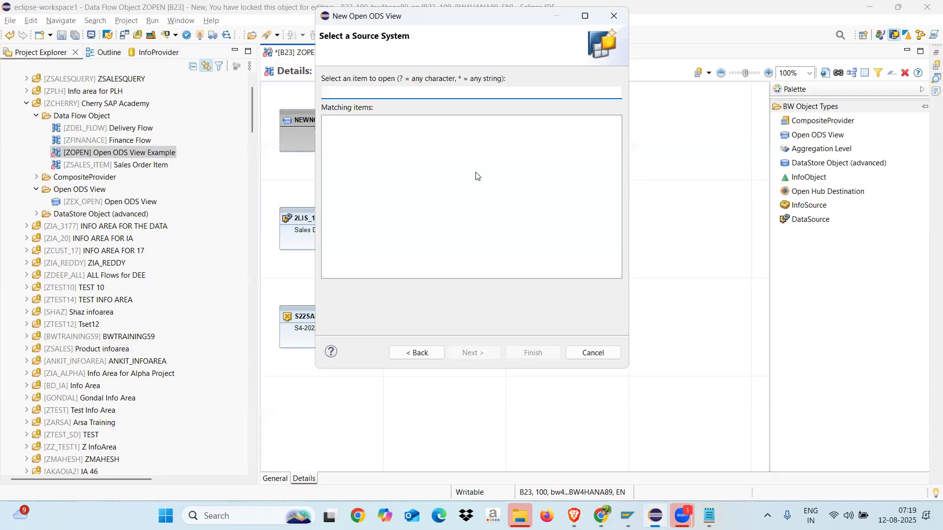
# Step: Search the source systems for VBAP, list all of them instead, and choose the BW Database source system BWHANADB
pyautogui.write('VBAP')
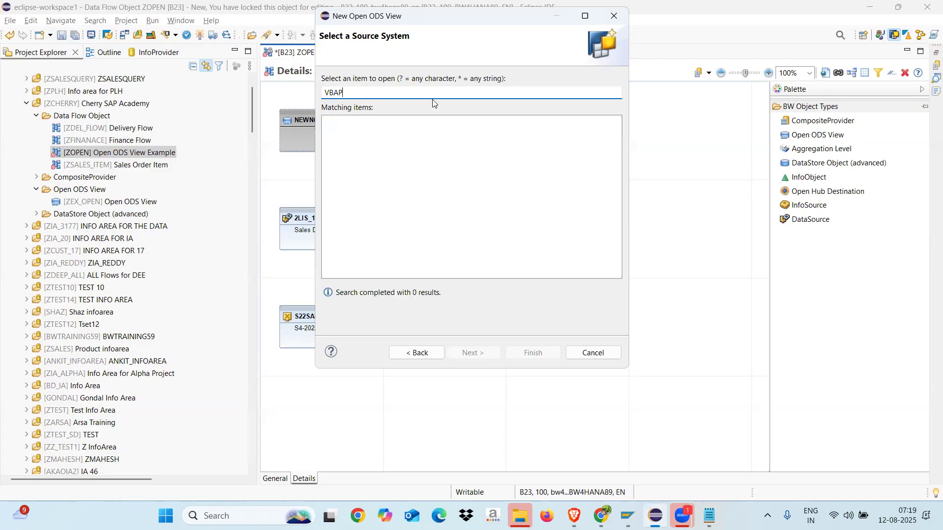
pyautogui.press('BackSpace')
pyautogui.press('BackSpace')
pyautogui.press('BackSpace')
pyautogui.press('BackSpace')
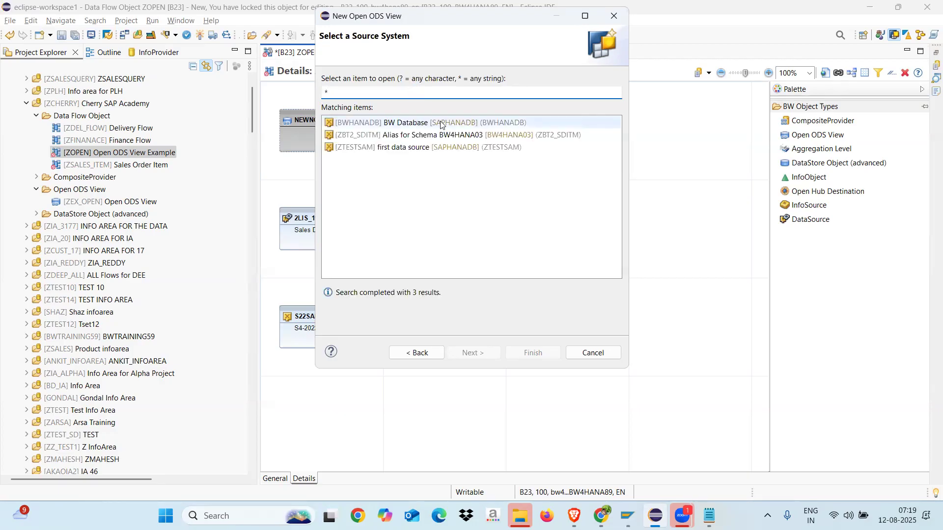
pyautogui.click(369, 124)
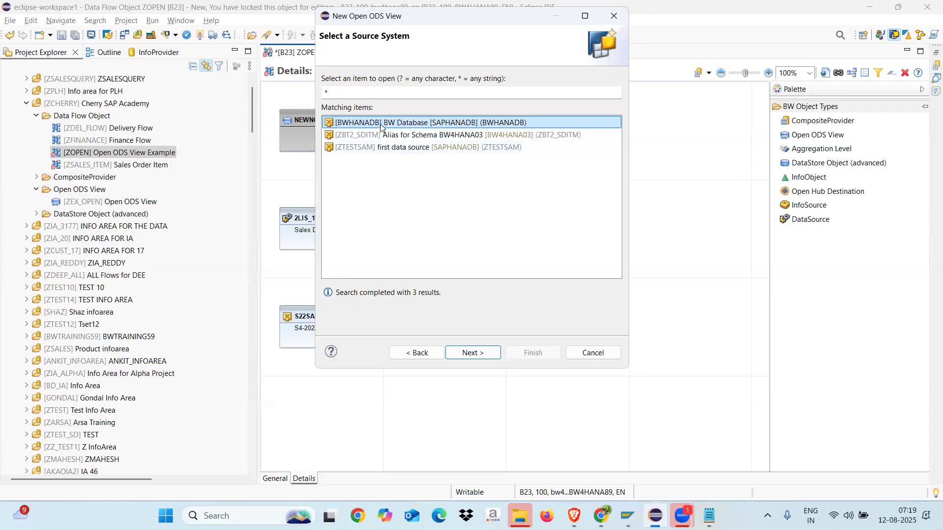
pyautogui.doubleClick(381, 127)
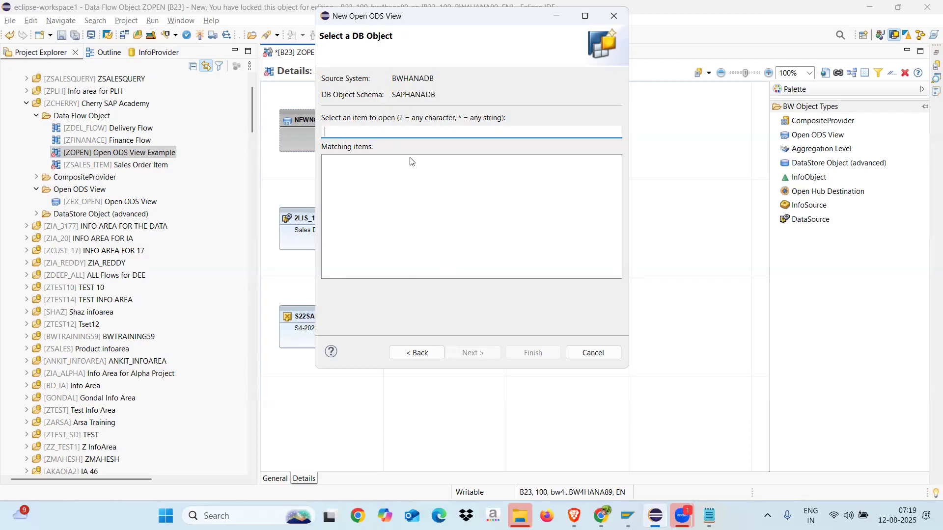
# Step: Browse all database objects in the SAPHANADB schema of BWHANADB and cancel creating the Open ODS View
pyautogui.write('*')
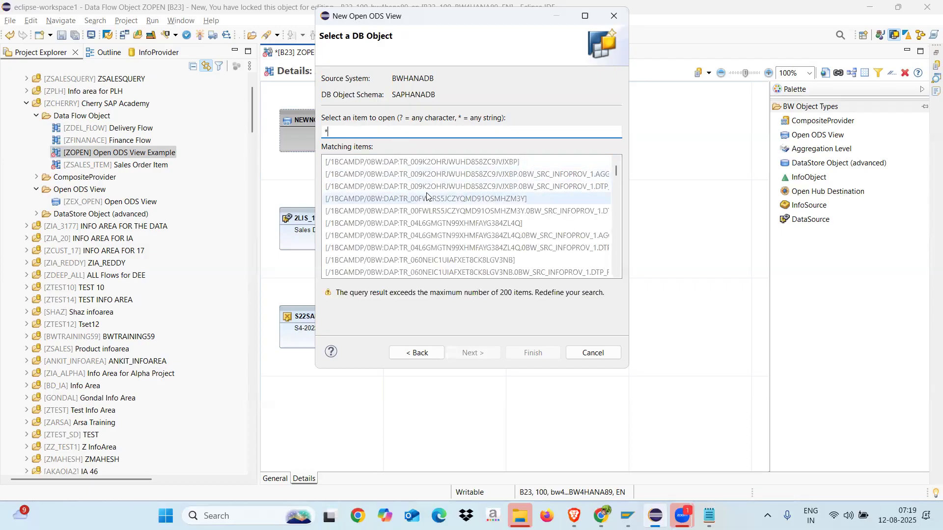
pyautogui.moveTo(617, 170); pyautogui.dragTo(440, 262)
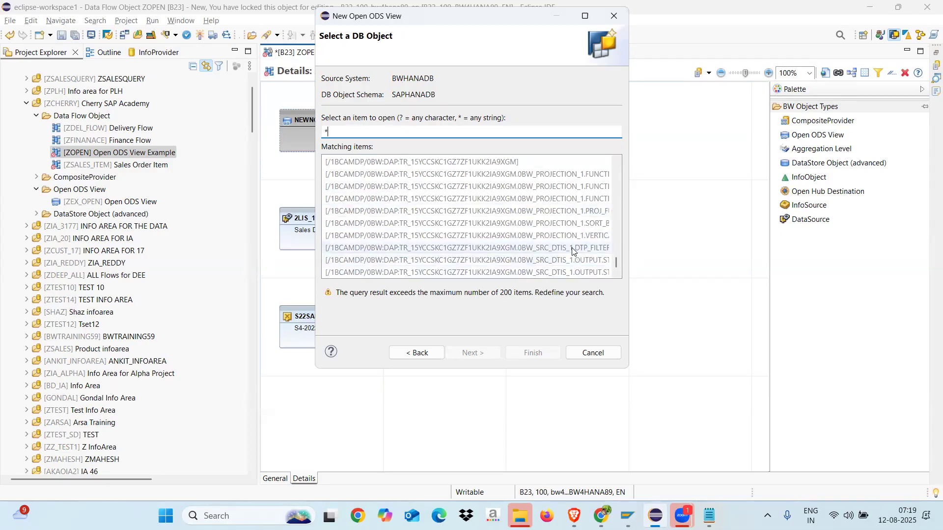
pyautogui.scroll(5, 613, 215)
pyautogui.scroll(5, 615, 219)
pyautogui.scroll(5, 614, 200)
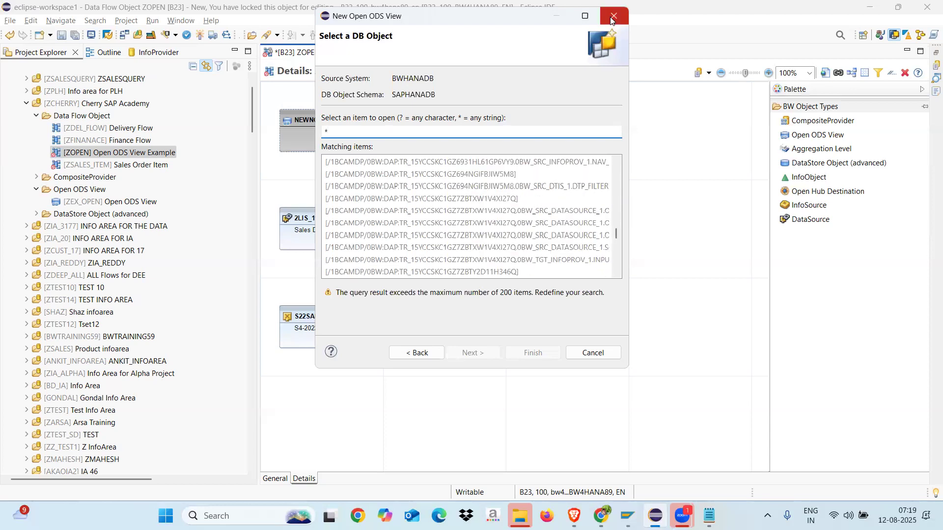
pyautogui.click(612, 19)
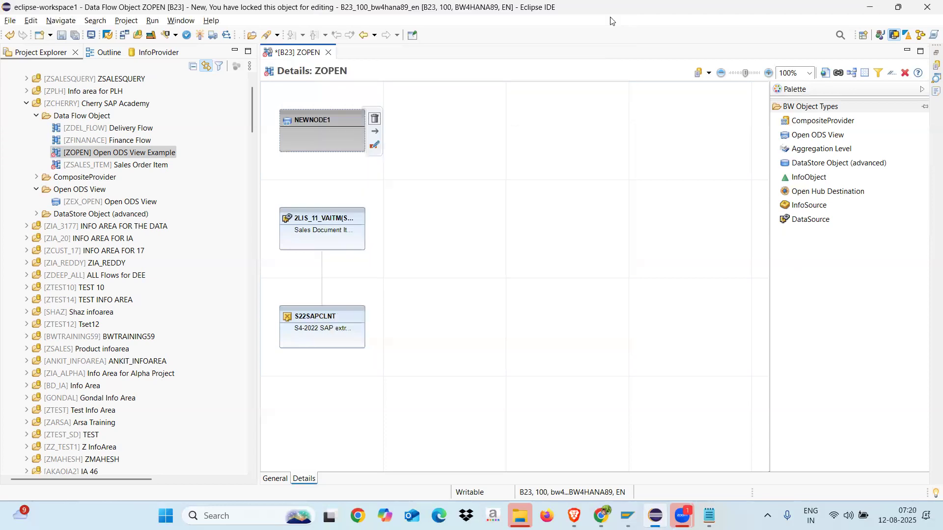
# Step: Restart creating the Open ODS View from NEWNODE1 with Facts semantics and the name ZOPEN_DSO1, continuing to the source type selection
pyautogui.doubleClick(330, 126)
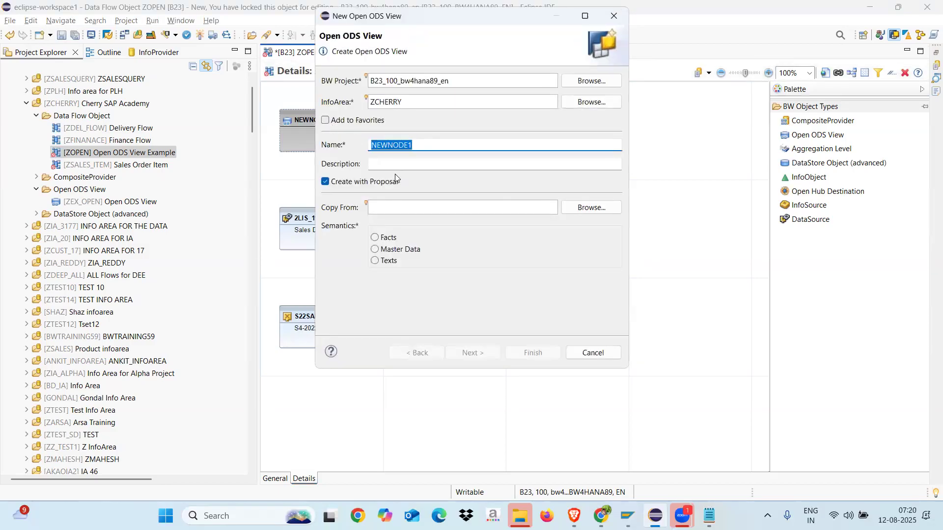
pyautogui.click(375, 238)
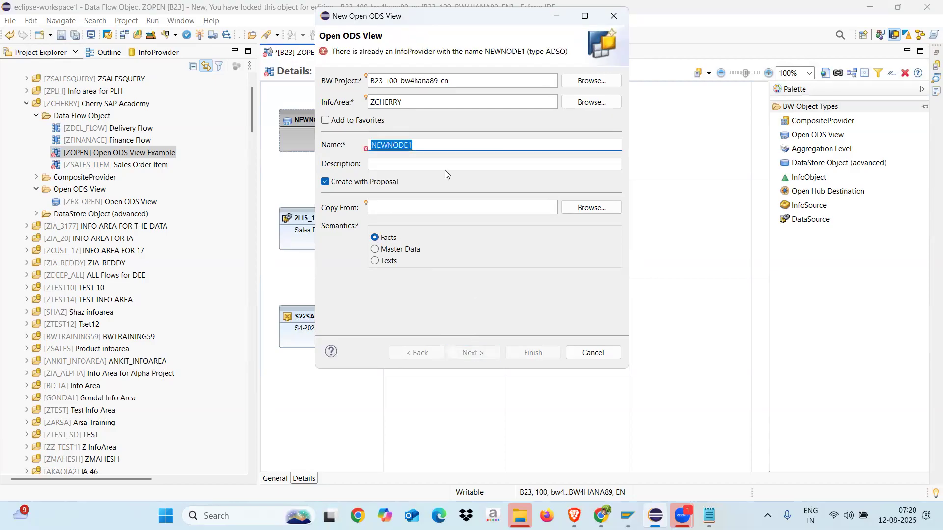
pyautogui.click(423, 146)
pyautogui.press('BackSpace')
pyautogui.hotkey('ctrl', 'a')
pyautogui.press('BackSpace')
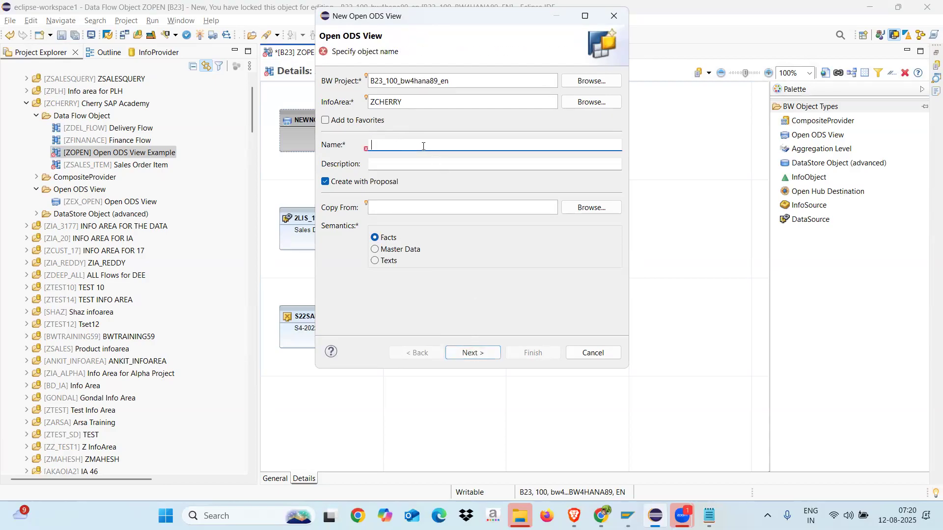
pyautogui.write('ZOPEN')
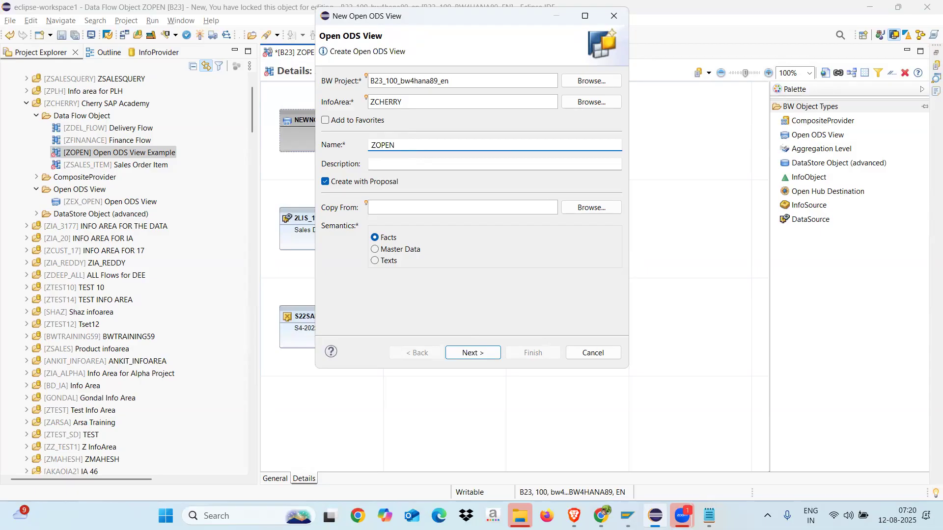
pyautogui.write('_DSO1')
pyautogui.click(484, 354)
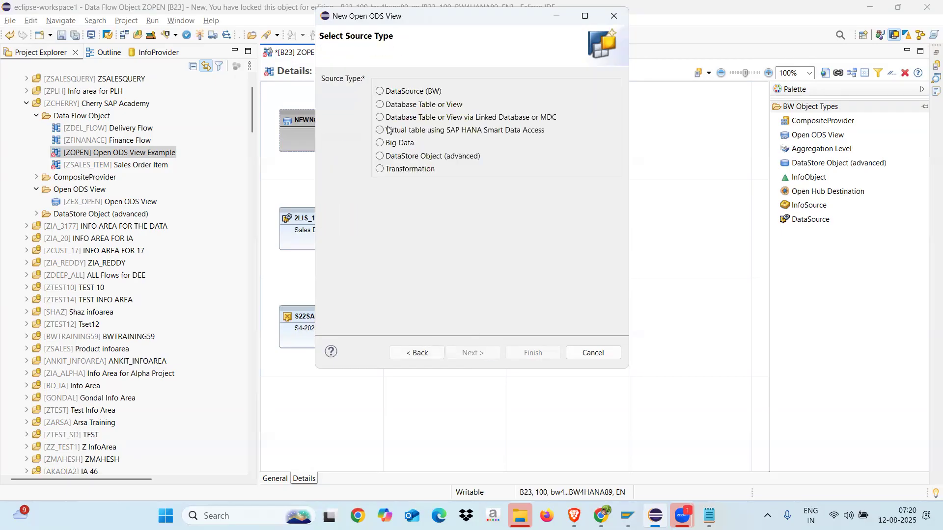
# Step: Set the source type to Virtual table using SAP HANA Smart Data Access with a HANA Remote Source
pyautogui.click(380, 131)
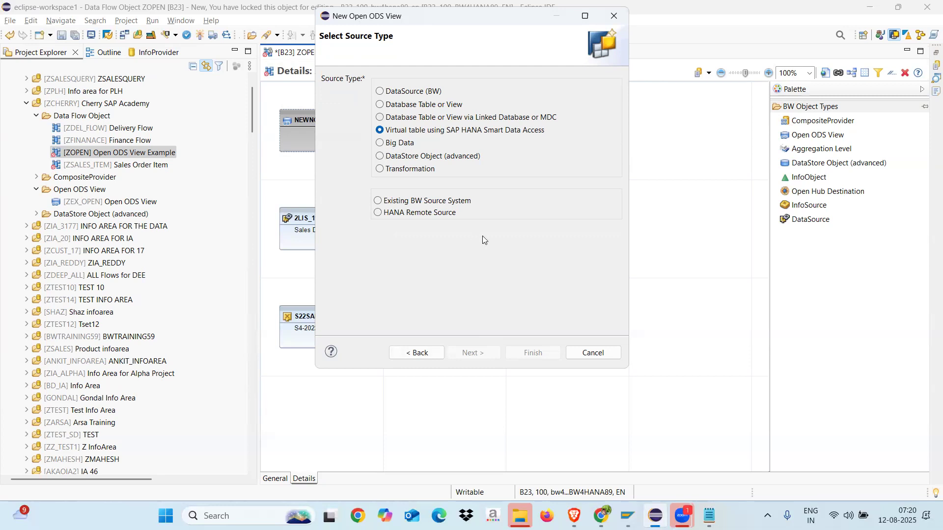
pyautogui.click(377, 213)
pyautogui.click(482, 354)
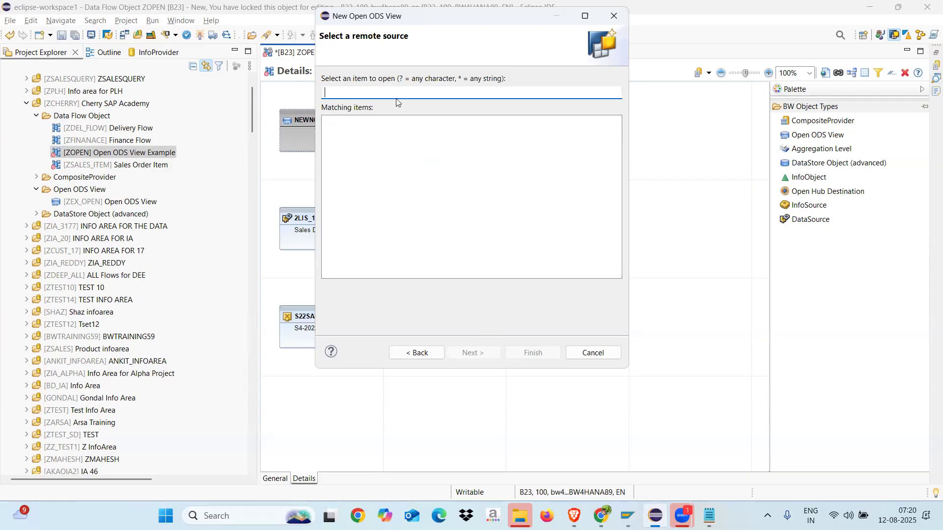
# Step: List all remote sources, try S4H, search for its remote databases, and return to the remote source selection
pyautogui.write('*')
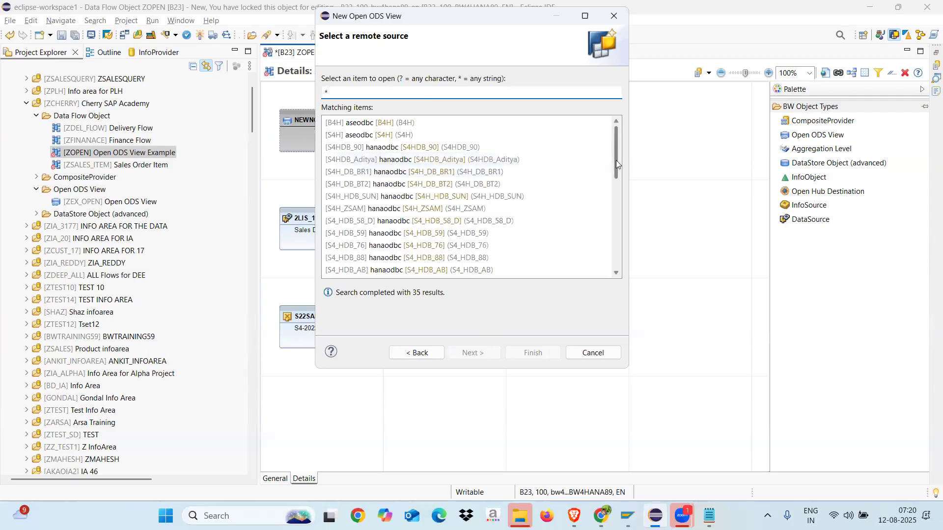
pyautogui.click(387, 137)
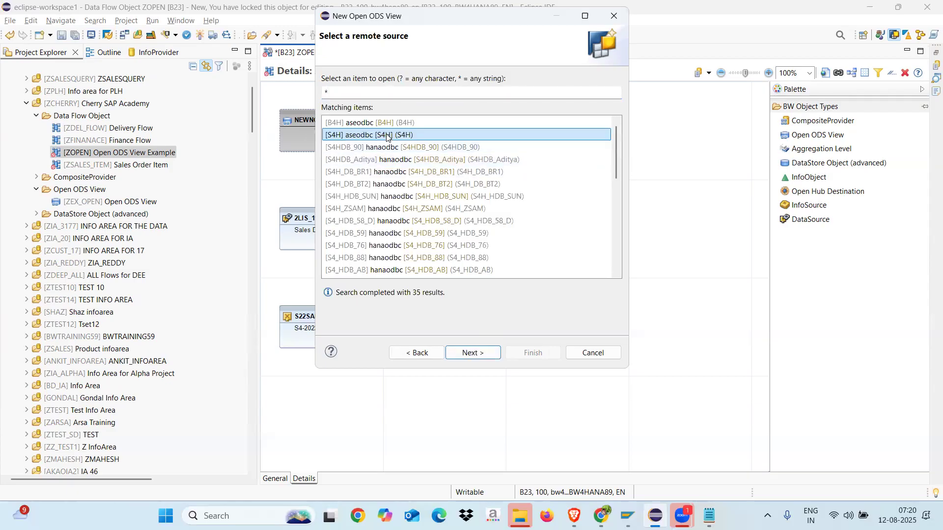
pyautogui.click(469, 353)
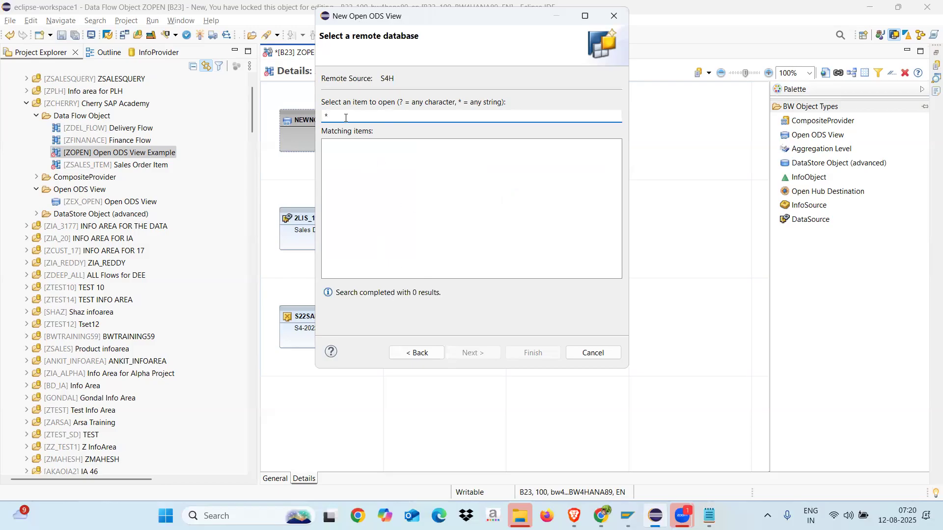
pyautogui.click(422, 352)
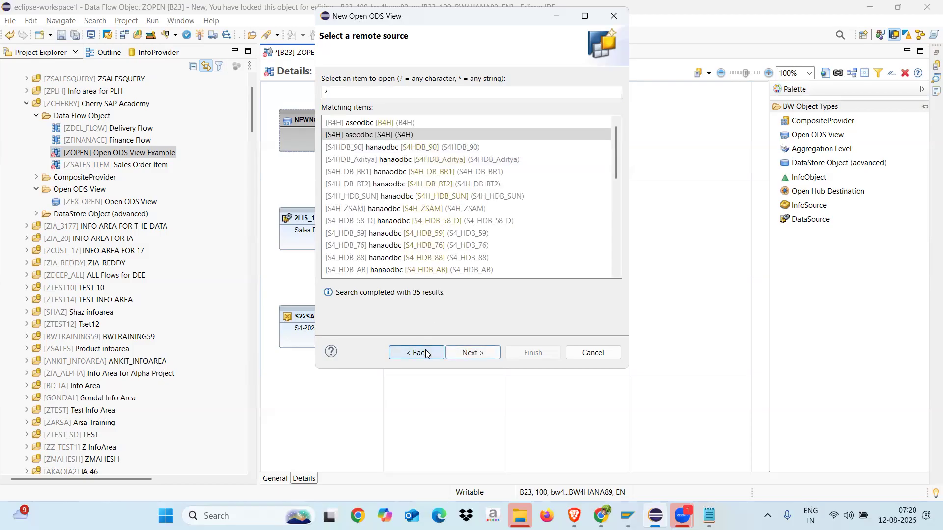
# Step: Choose the remote source S4HDB_90 with the <NULL> remote database and list all its database schemas
pyautogui.doubleClick(392, 148)
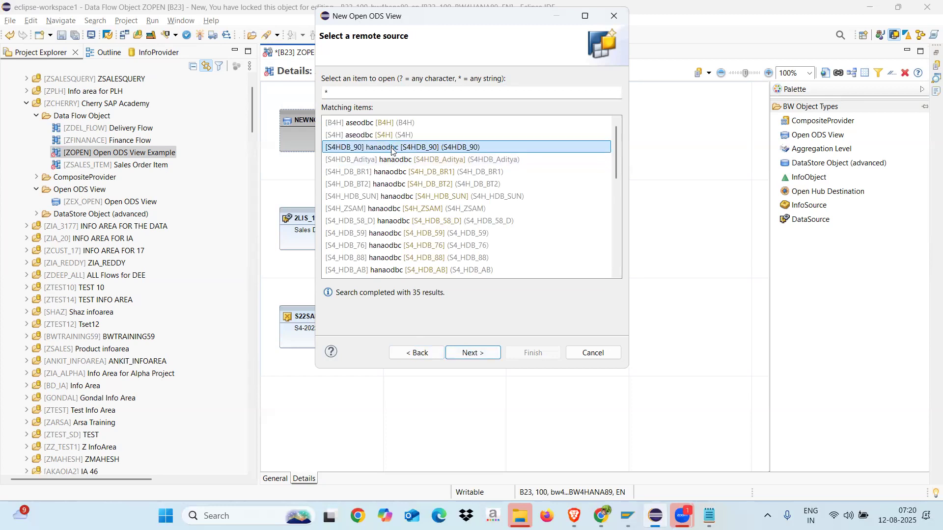
pyautogui.write('*')
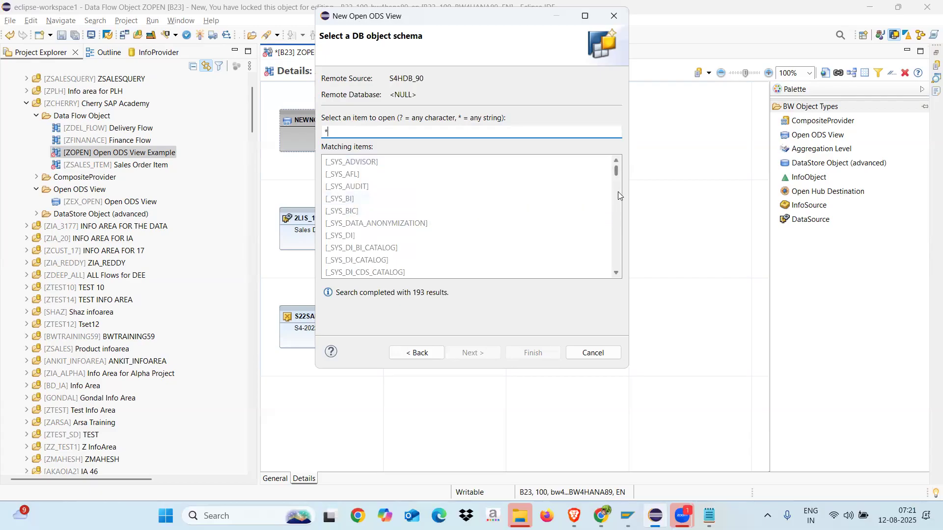
pyautogui.click(342, 211)
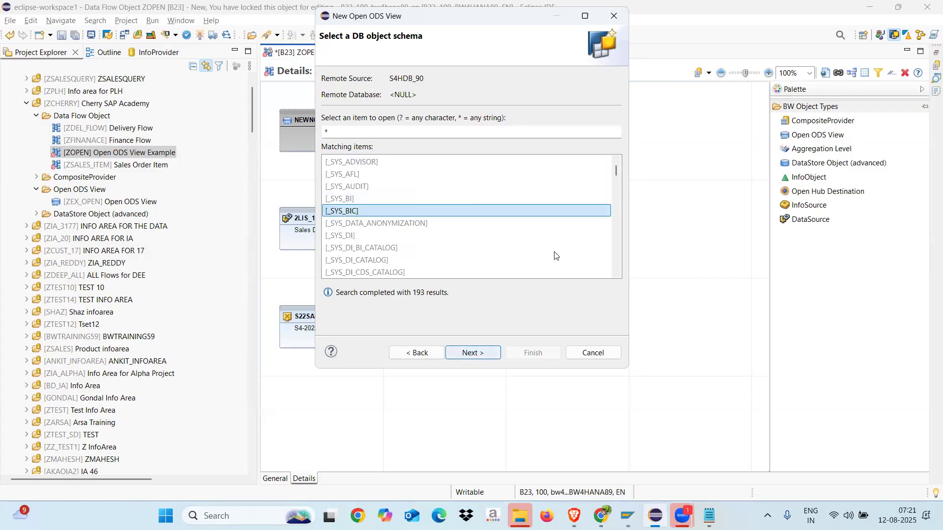
pyautogui.scroll(-5, 617, 226)
pyautogui.scroll(-9, 618, 231)
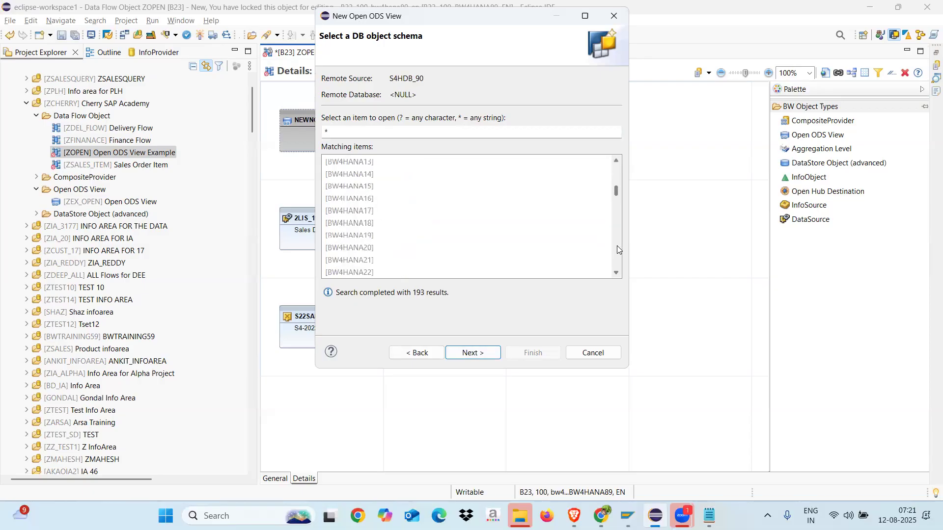
# Step: Try the BW4HANA89 schema, search it for any database object, and return to the schema list
pyautogui.moveTo(614, 192); pyautogui.dragTo(612, 228)
pyautogui.doubleClick(355, 263)
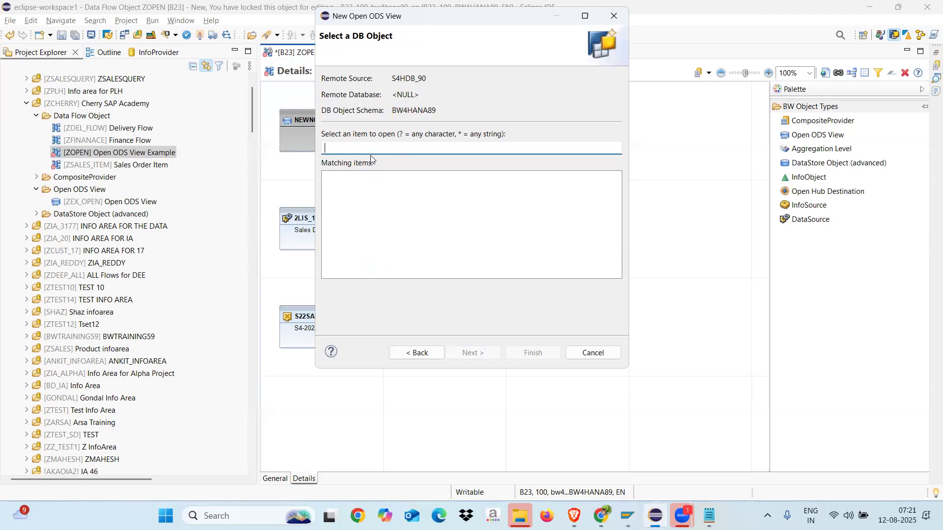
pyautogui.write('*')
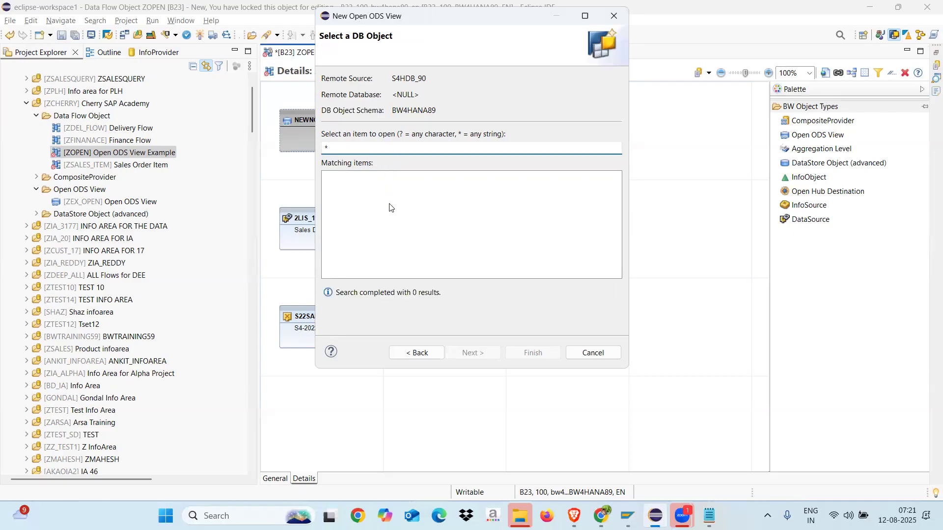
pyautogui.click(359, 153)
pyautogui.press('BackSpace')
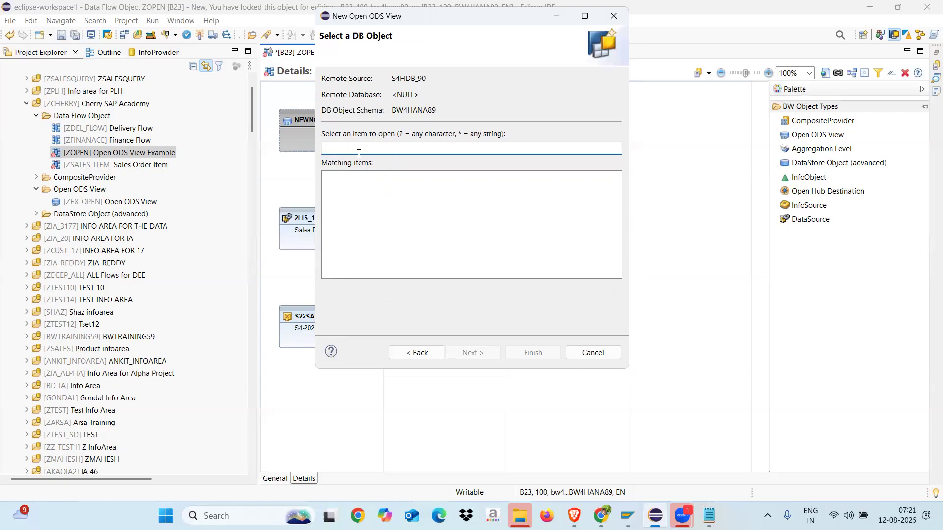
pyautogui.click(417, 353)
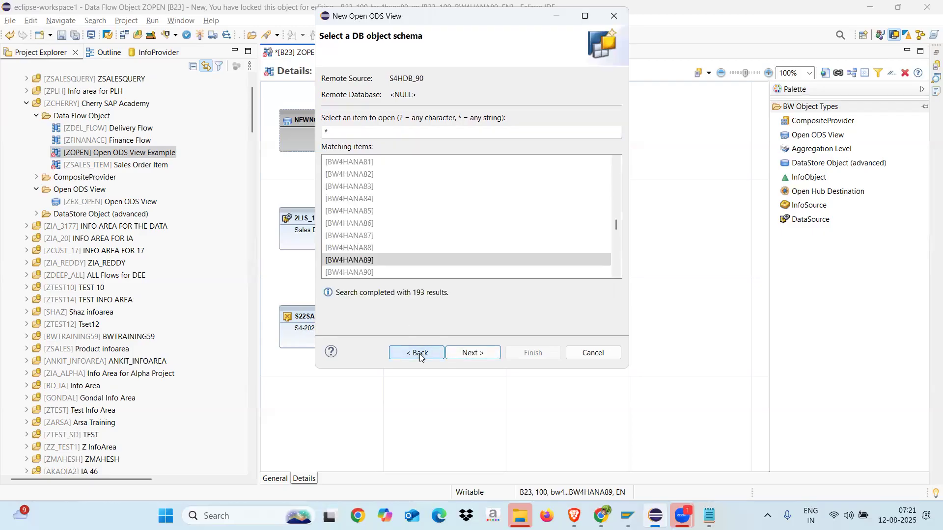
# Step: Try the BW4HANA87 schema, search it for any database object, and go back to the schema list
pyautogui.doubleClick(364, 236)
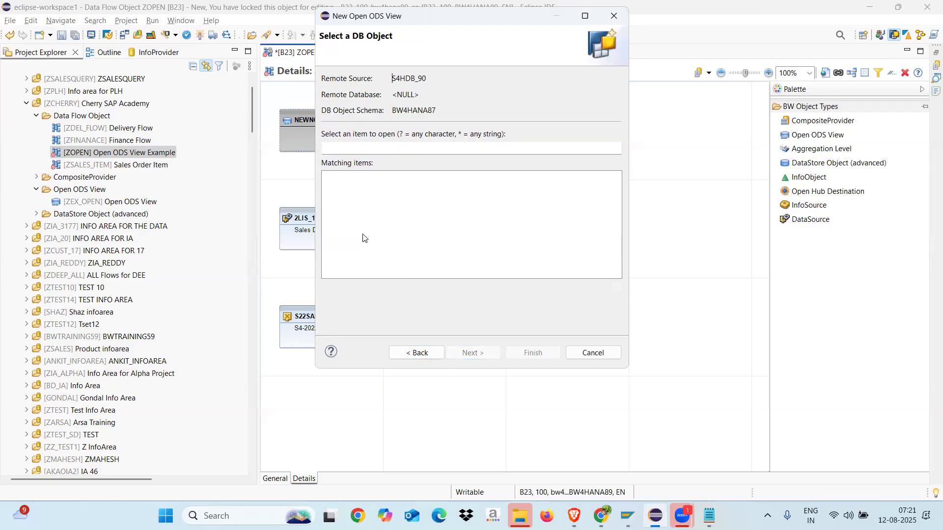
pyautogui.click(369, 148)
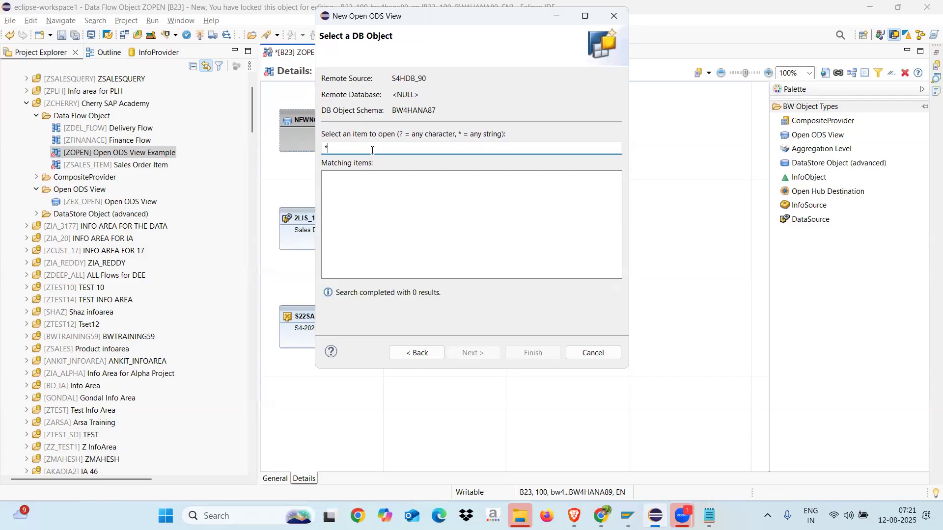
pyautogui.click(418, 351)
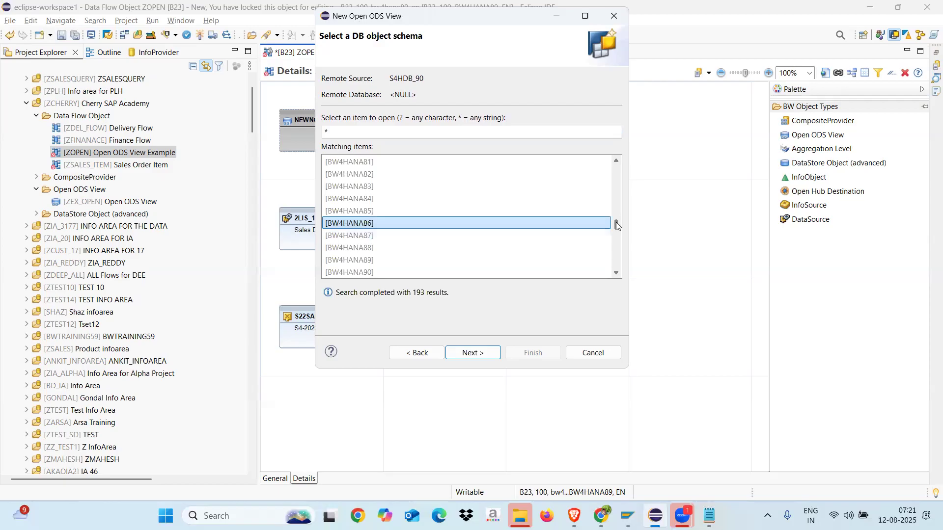
# Step: Choose the SAPHANADB schema of the S4HDB_90 remote source and list its database objects
pyautogui.moveTo(617, 225); pyautogui.dragTo(618, 247)
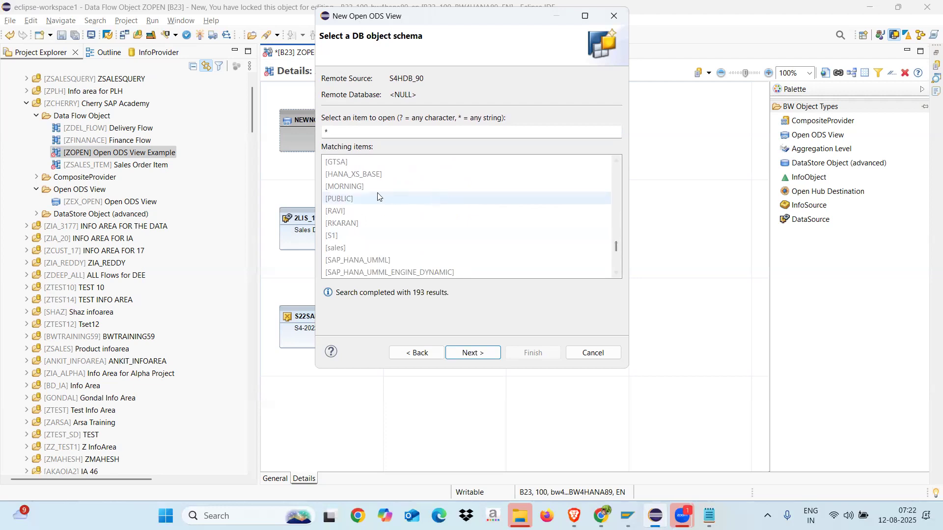
pyautogui.click(618, 265)
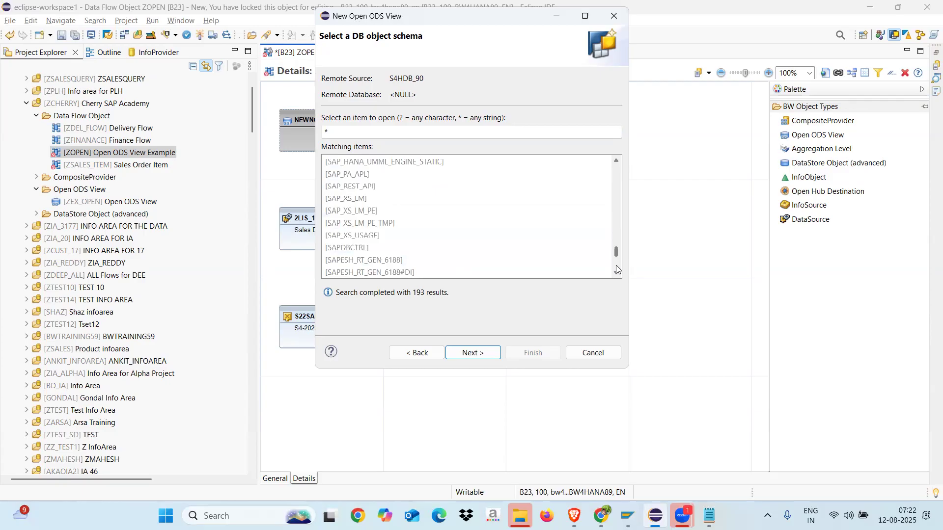
pyautogui.click(617, 270)
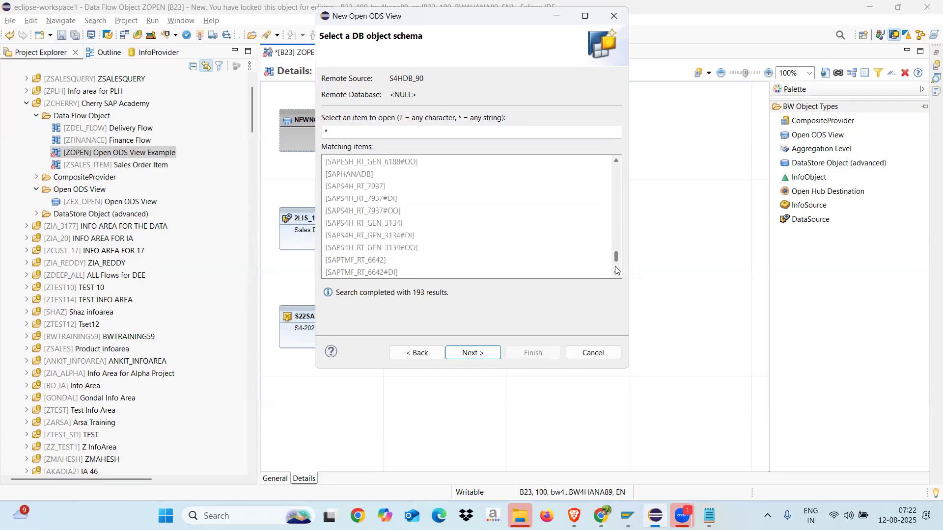
pyautogui.click(616, 270)
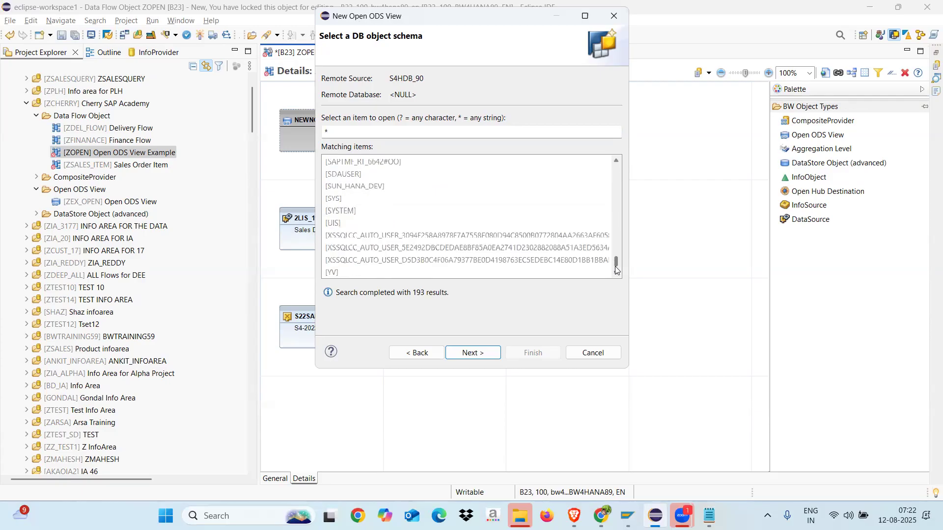
pyautogui.click(617, 240)
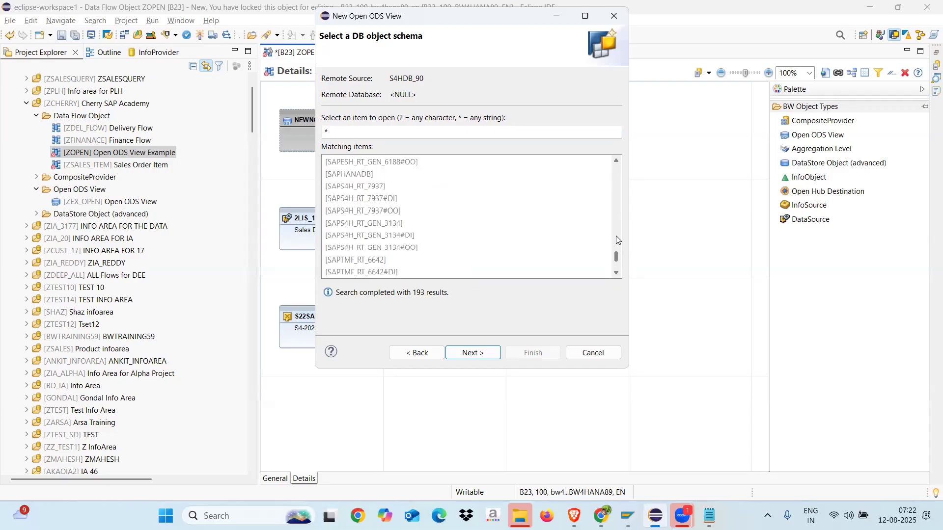
pyautogui.click(617, 229)
pyautogui.click(616, 263)
pyautogui.doubleClick(337, 176)
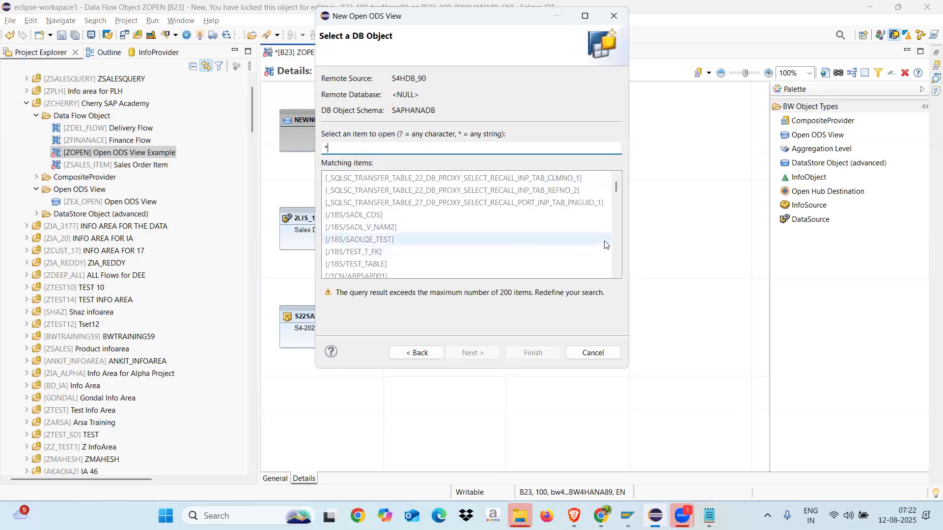
# Step: Try the database object /1CN/AVFSAPI4BAS near the end of the SAPHANADB object list as the view's source
pyautogui.click(617, 238)
pyautogui.click(617, 238)
pyautogui.click(617, 238)
pyautogui.click(617, 237)
pyautogui.click(617, 238)
pyautogui.click(616, 237)
pyautogui.click(617, 237)
pyautogui.click(617, 237)
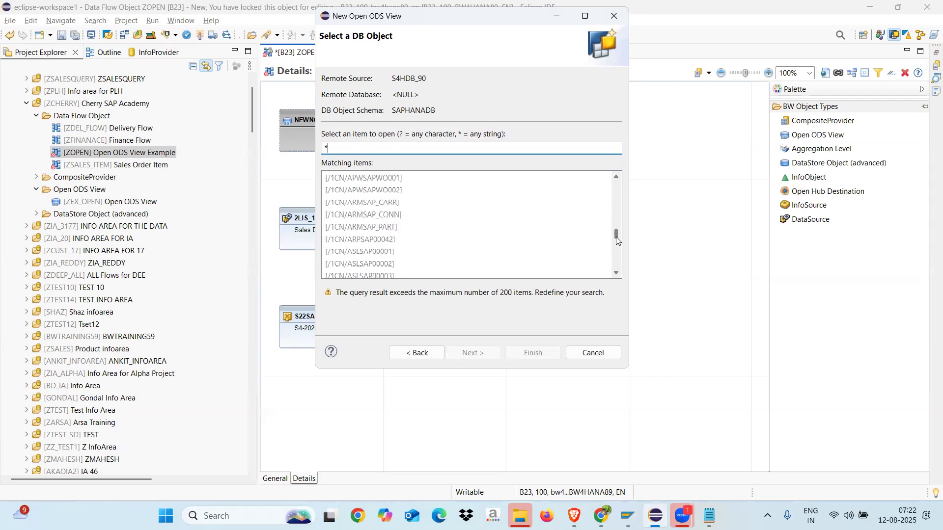
pyautogui.moveTo(616, 238); pyautogui.dragTo(617, 264)
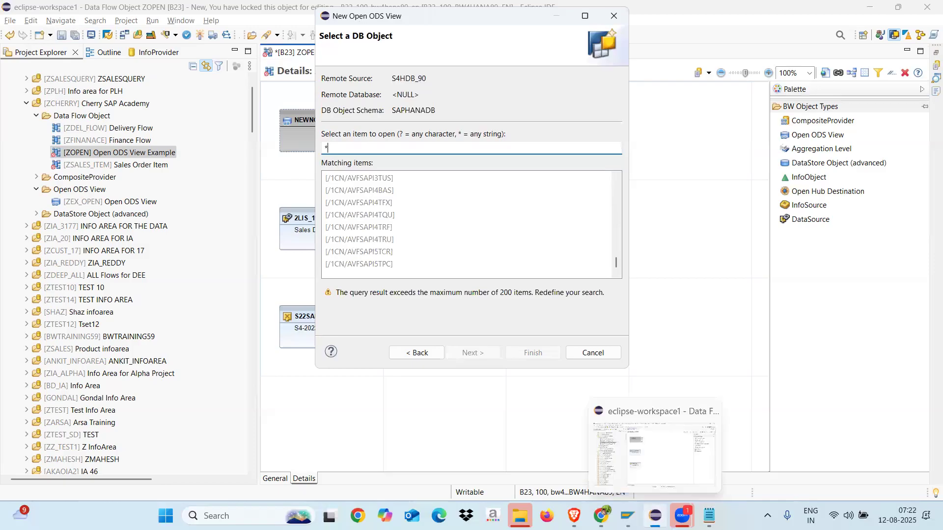
pyautogui.doubleClick(362, 191)
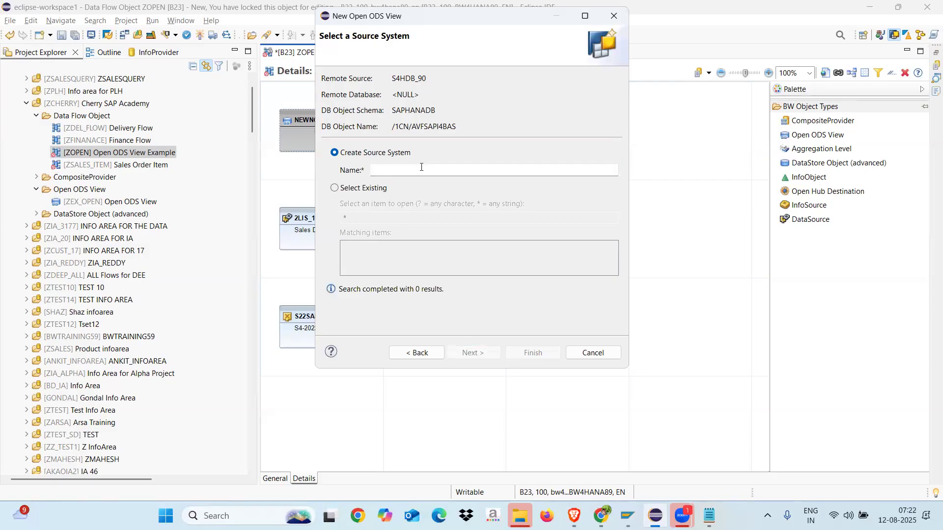
# Step: Try selecting an existing source system instead of creating one, and go back to the database schema list
pyautogui.click(407, 169)
pyautogui.click(334, 189)
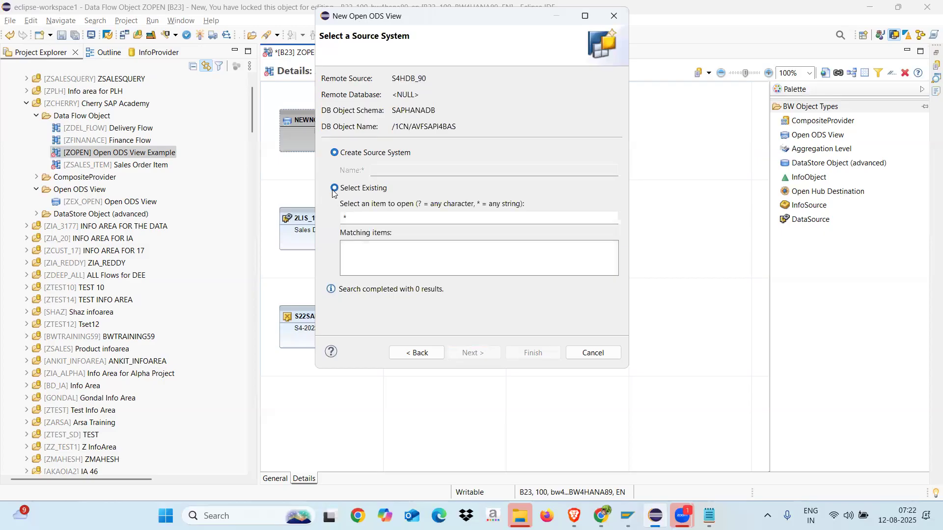
pyautogui.click(370, 216)
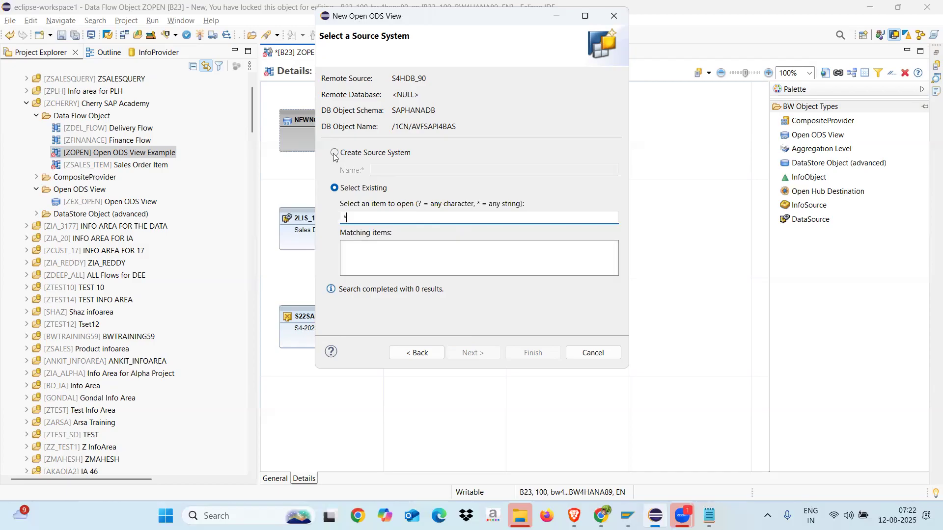
pyautogui.click(425, 355)
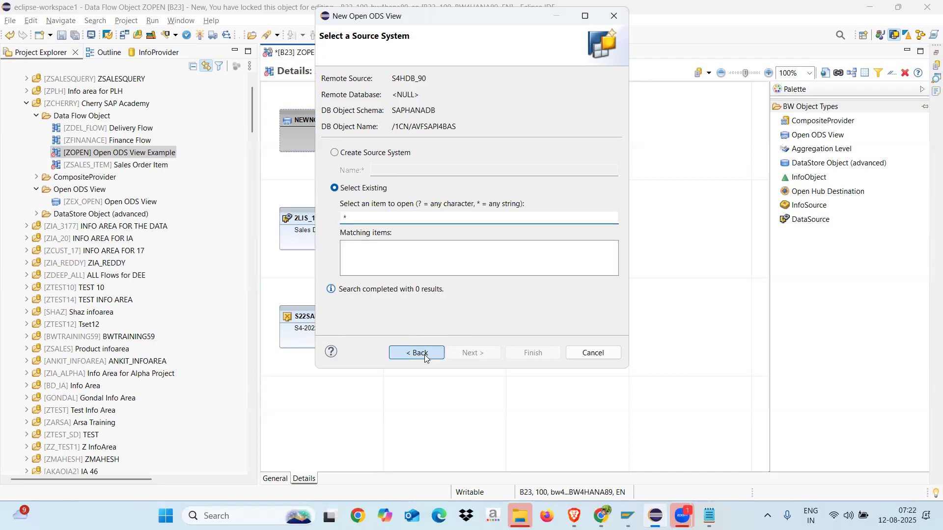
pyautogui.click(430, 355)
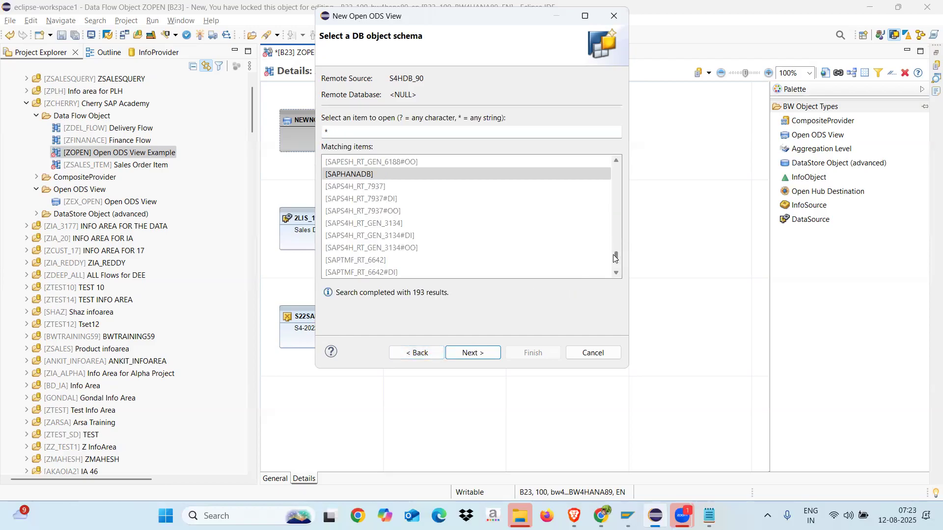
# Step: Filter the schemas by "deb", try the first match with a search for any database object, and return to the schema selection
pyautogui.moveTo(616, 259); pyautogui.dragTo(614, 245)
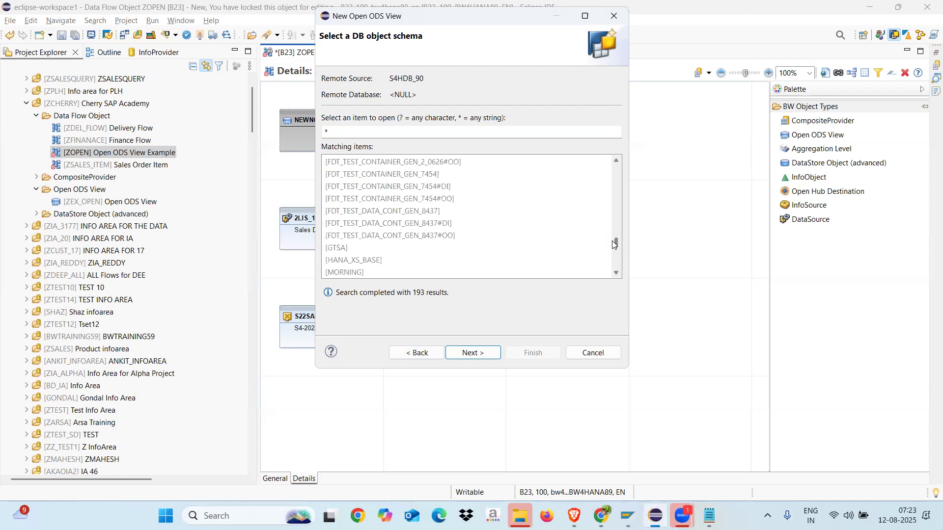
pyautogui.click(403, 135)
pyautogui.write('deb')
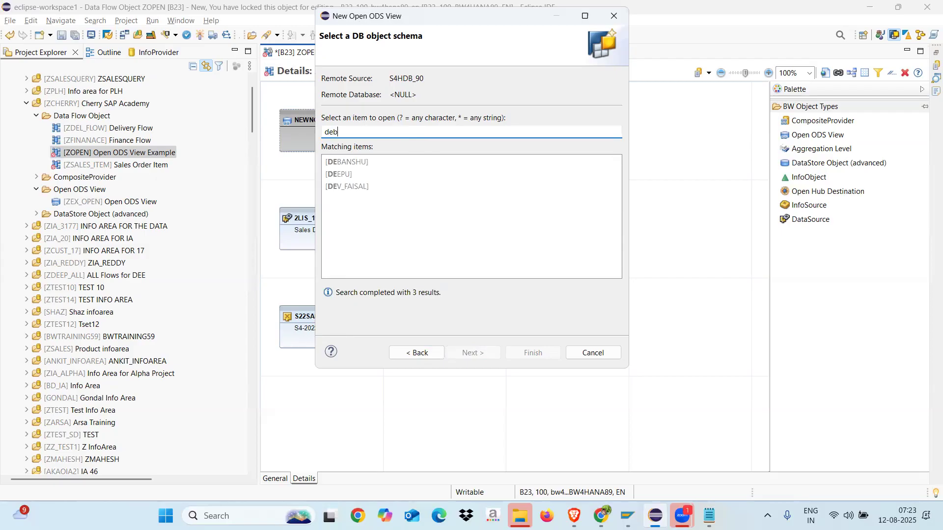
pyautogui.doubleClick(355, 163)
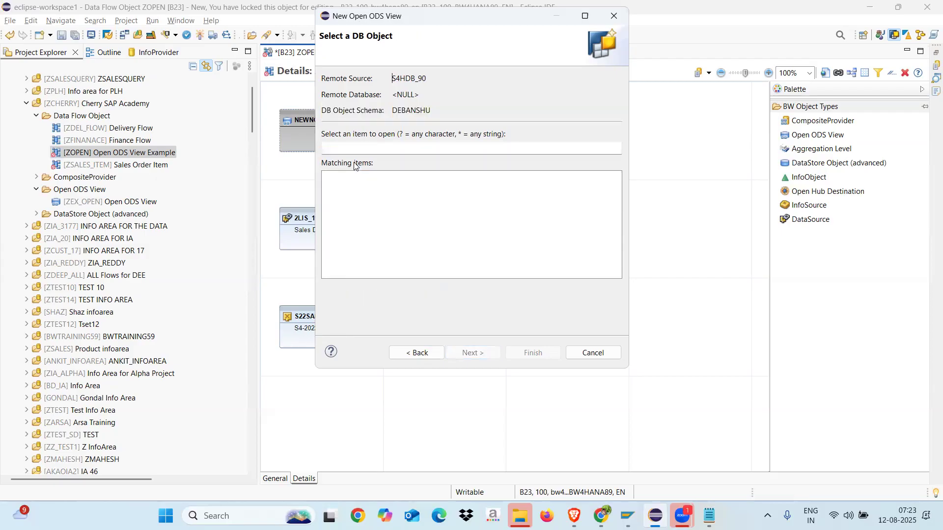
pyautogui.click(354, 150)
pyautogui.write('*')
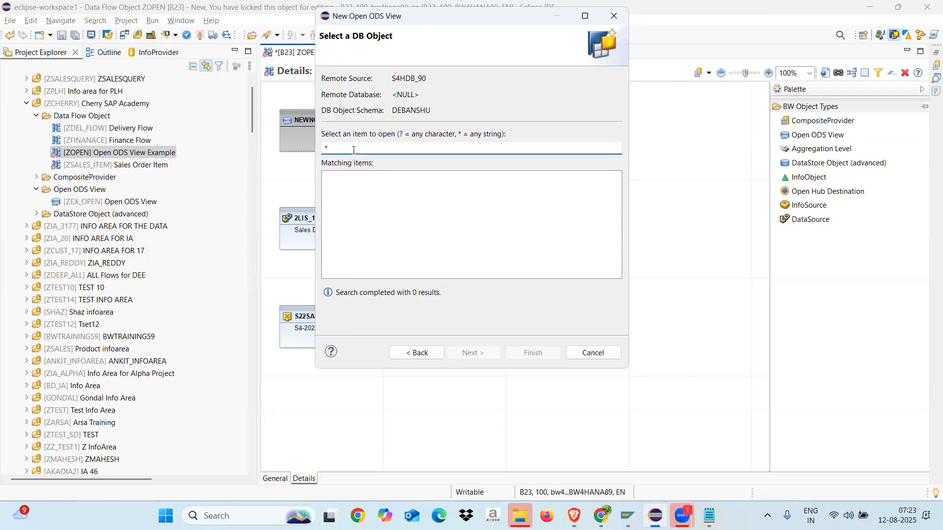
pyautogui.press('BackSpace')
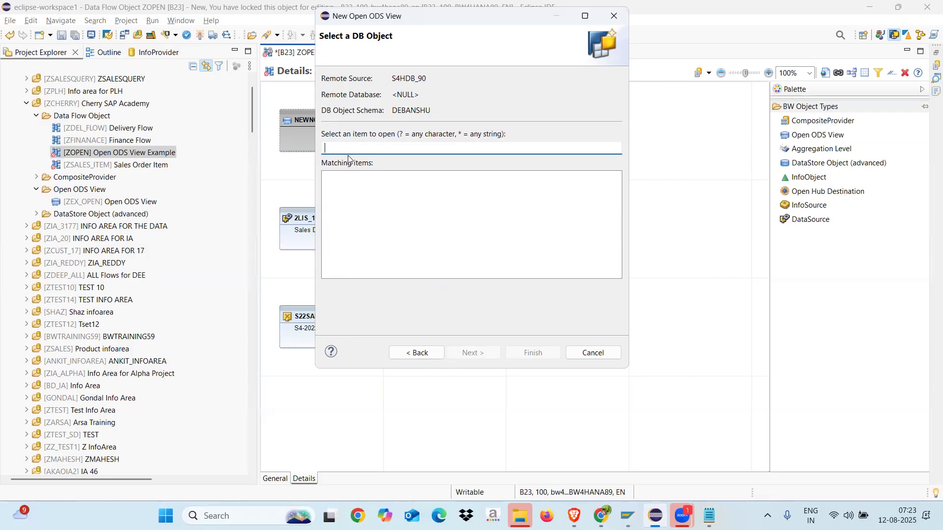
pyautogui.click(421, 353)
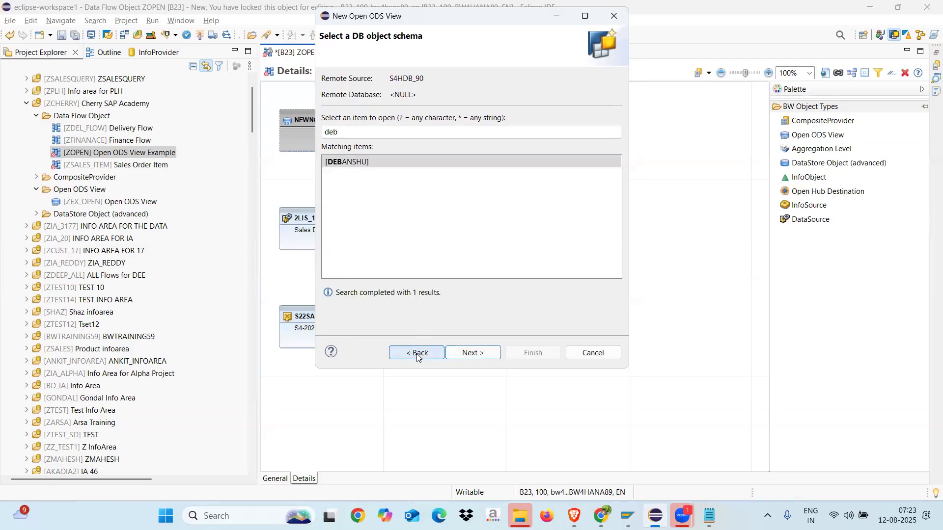
# Step: Go back to the remote source selection and select the hanaodbc source listed directly after S4HDB_90
pyautogui.click(419, 356)
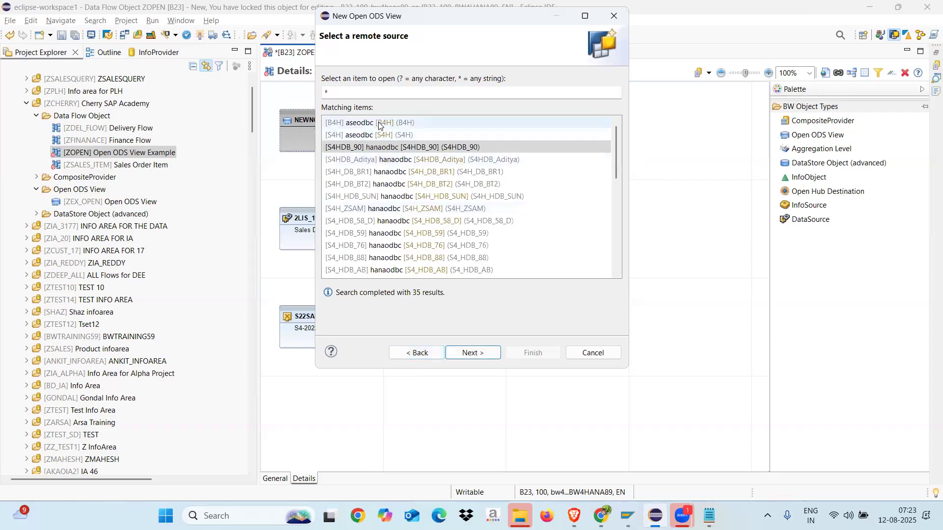
pyautogui.click(397, 162)
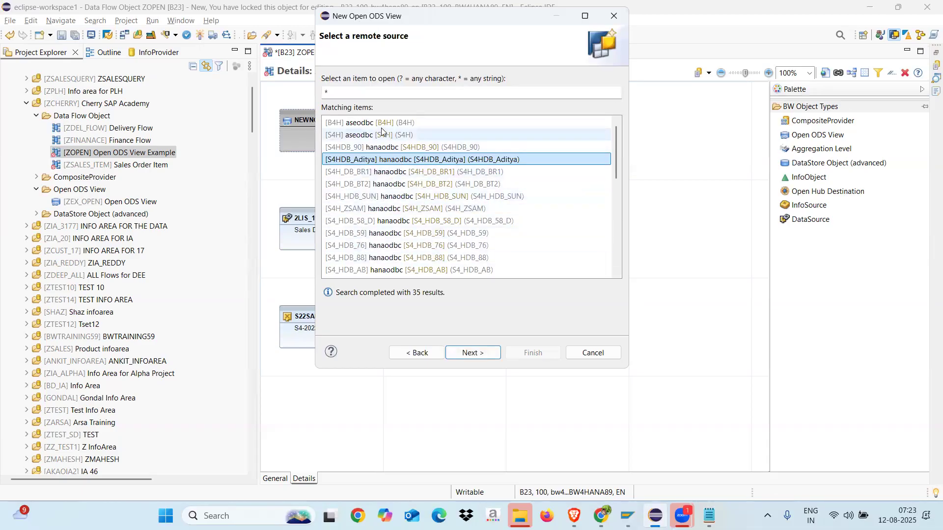
# Step: Cancel the New Open ODS View wizard and log on to the BW4HANA2023 database system with the database user's password
pyautogui.click(614, 11)
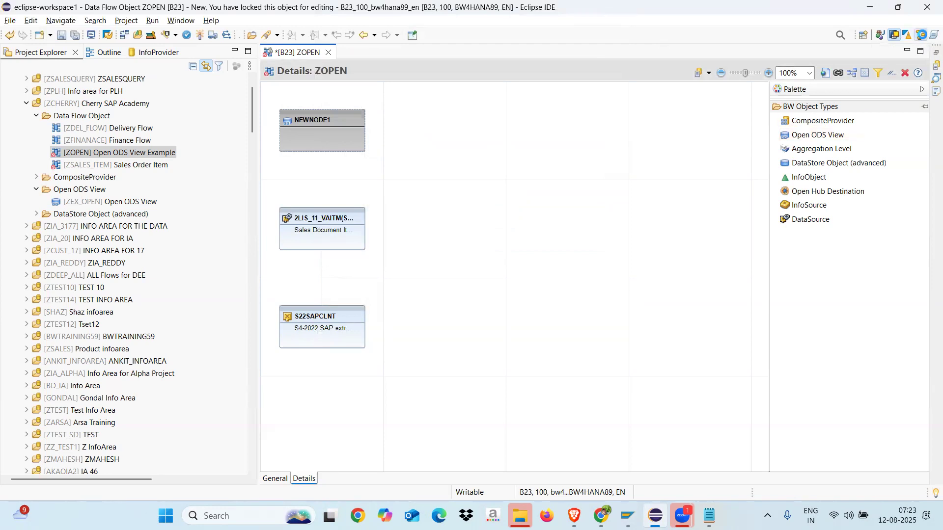
pyautogui.click(922, 34)
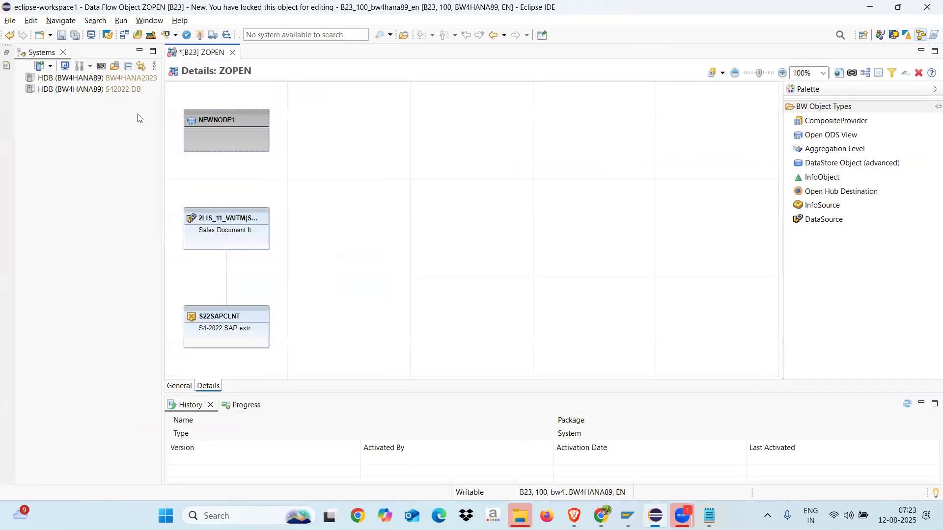
pyautogui.click(57, 79)
pyautogui.rightClick(57, 78)
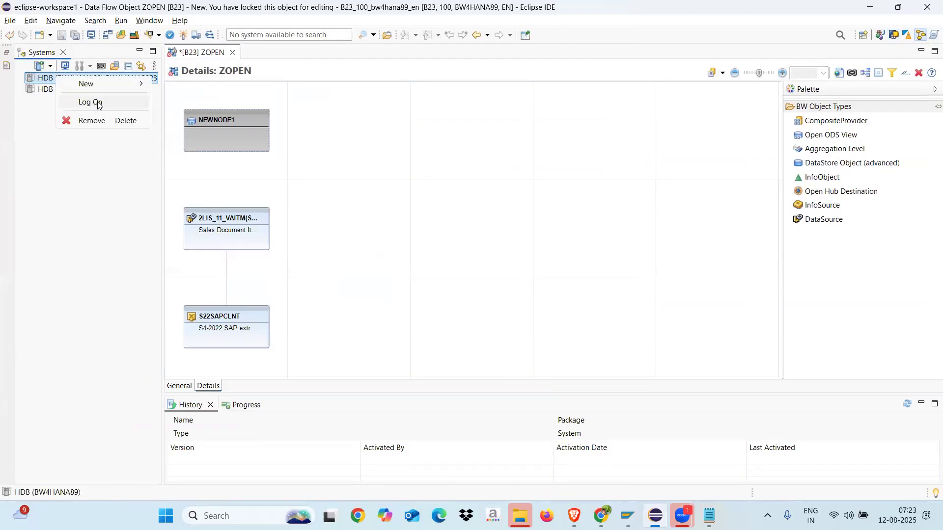
pyautogui.click(94, 102)
pyautogui.write('••••')
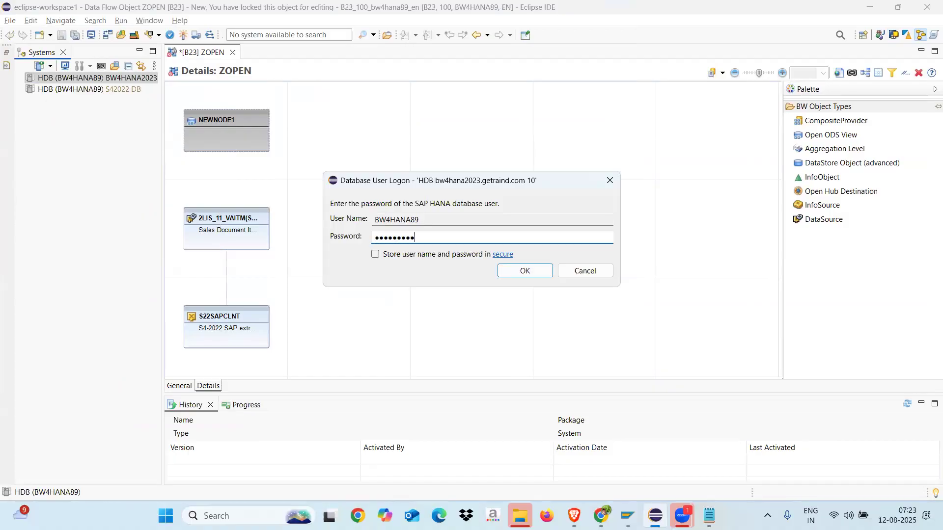
pyautogui.press('Return')
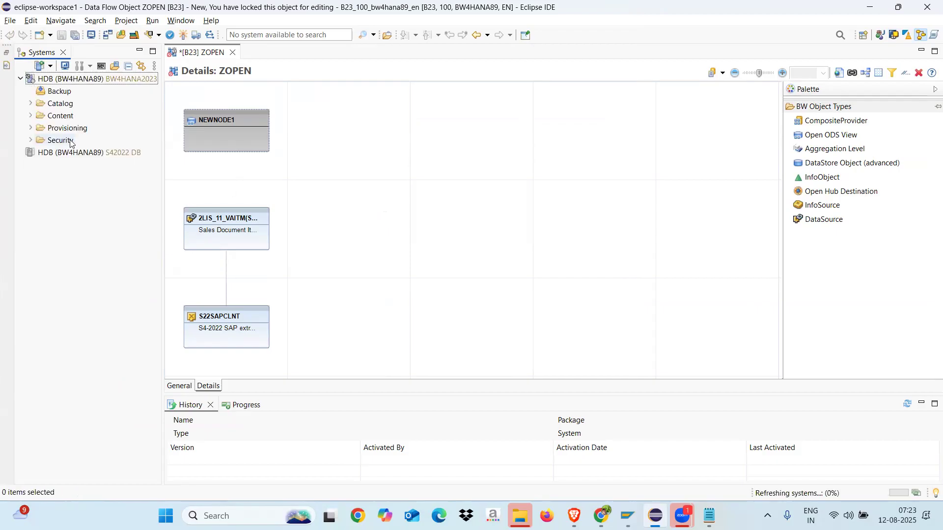
# Step: Browse the Remote Sources under Provisioning, checking S4_HDB_76 and expanding S4_HDB_59 down to its _SYS_BI schema
pyautogui.click(31, 129)
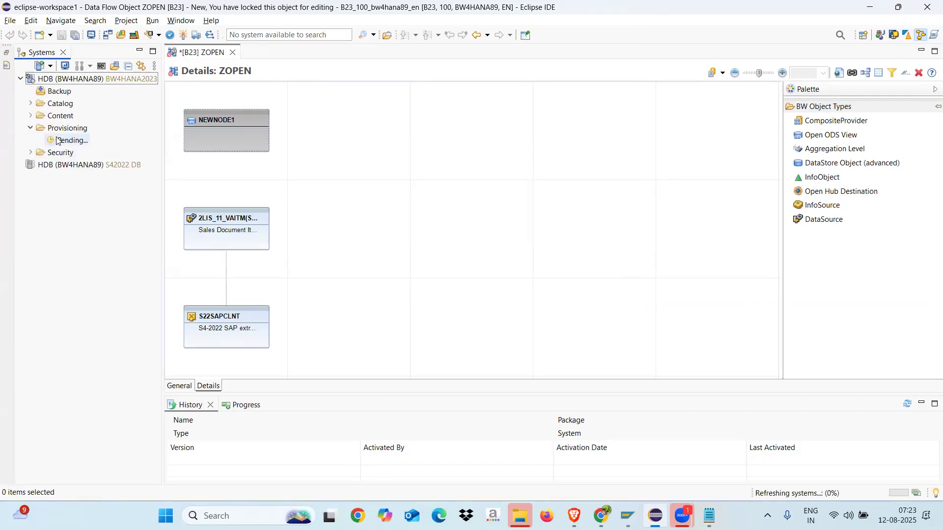
pyautogui.click(41, 153)
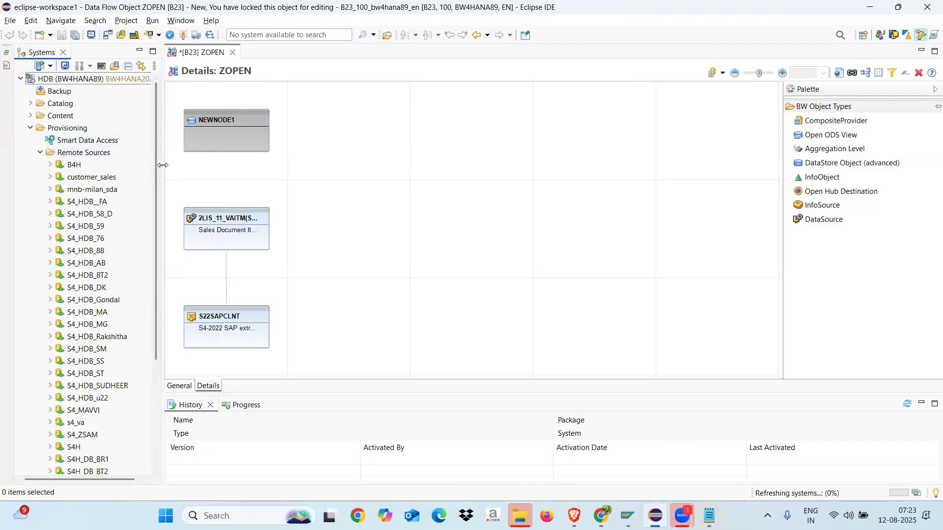
pyautogui.moveTo(163, 165); pyautogui.dragTo(305, 193)
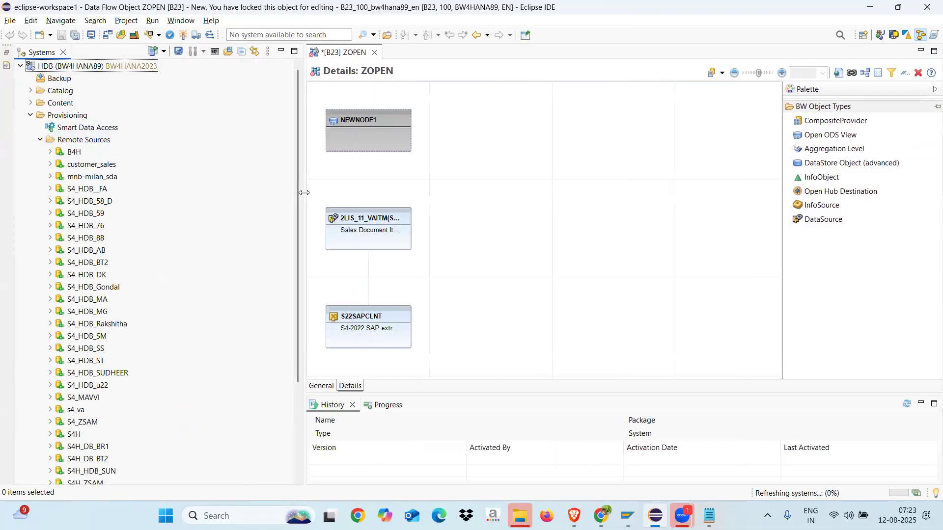
pyautogui.click(51, 227)
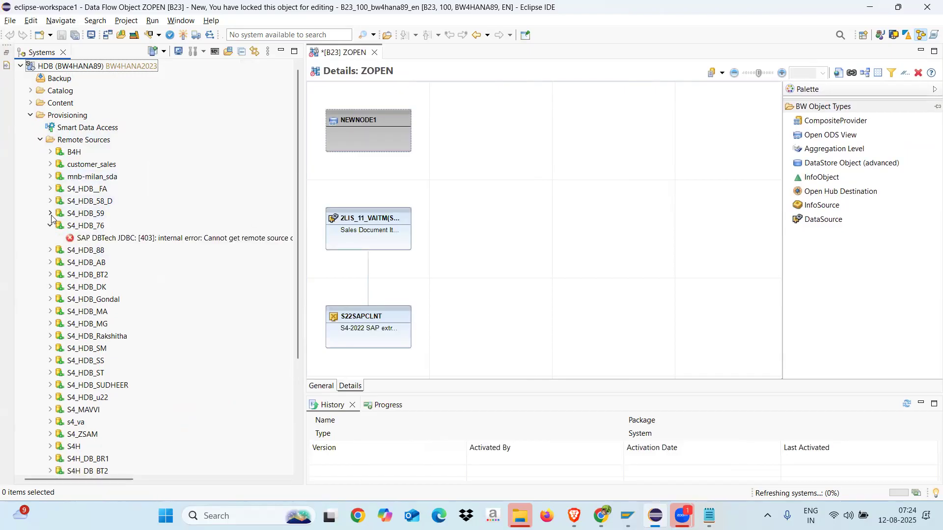
pyautogui.click(50, 213)
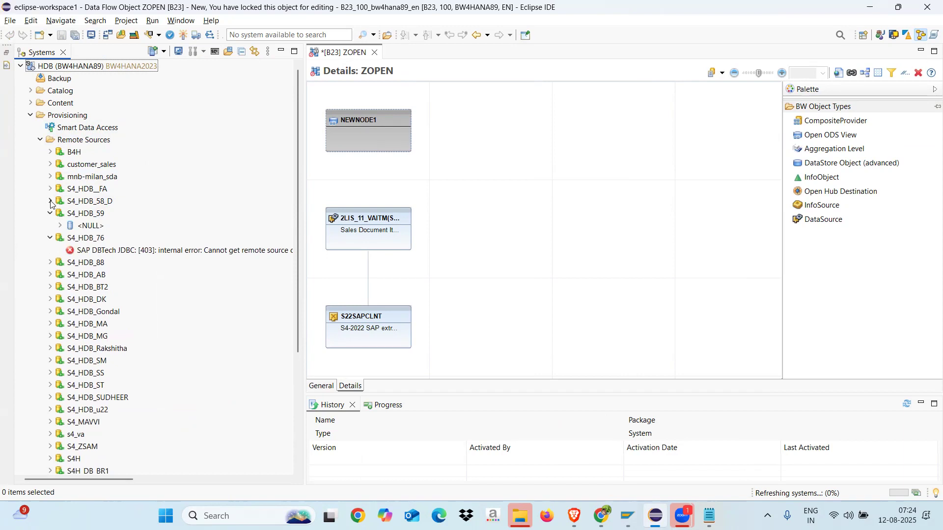
pyautogui.click(61, 226)
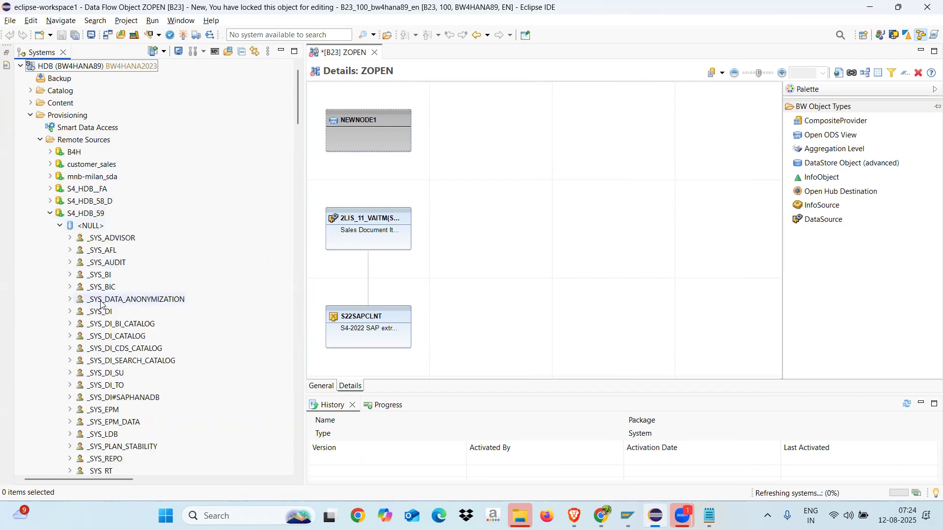
pyautogui.click(70, 275)
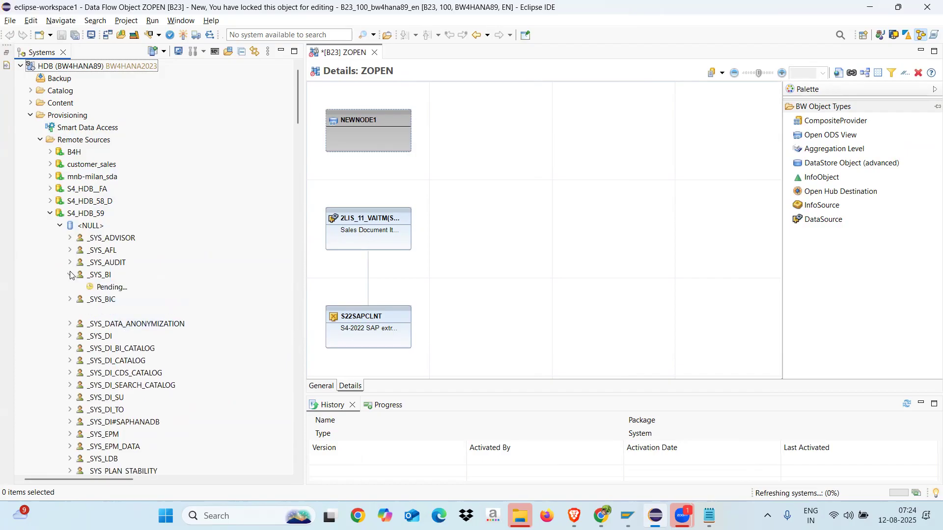
pyautogui.click(125, 291)
pyautogui.rightClick(125, 291)
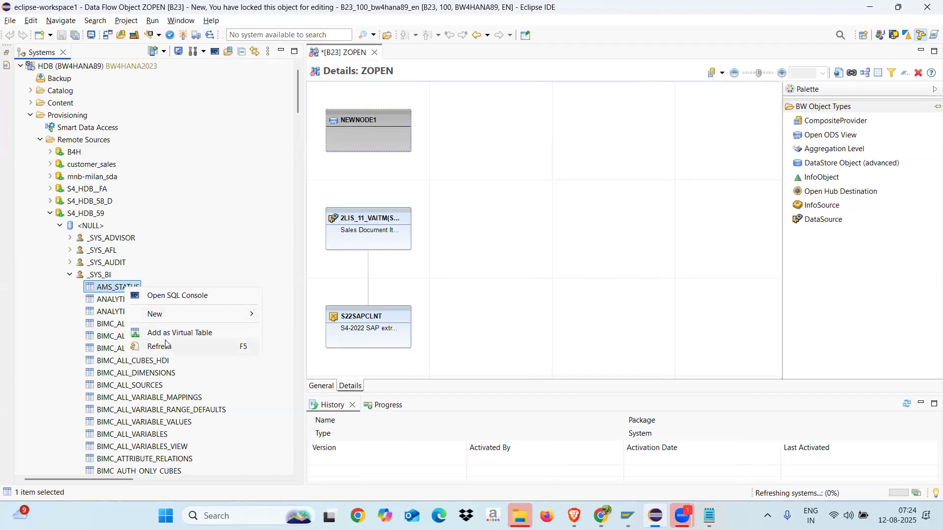
pyautogui.click(175, 297)
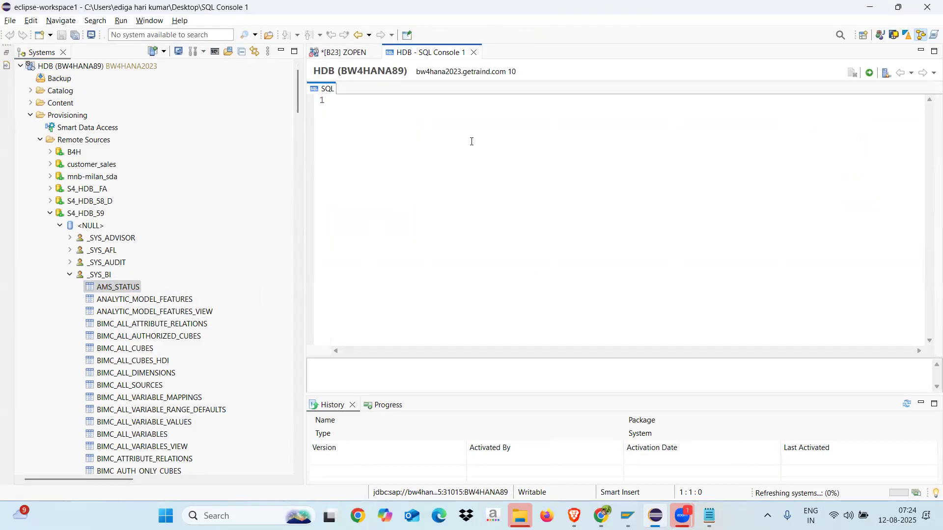
pyautogui.click(473, 52)
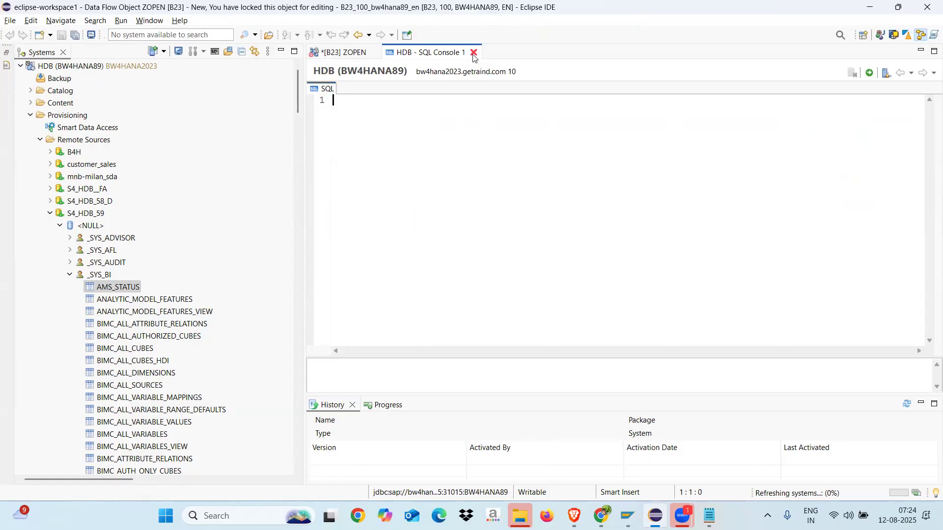
pyautogui.click(107, 289)
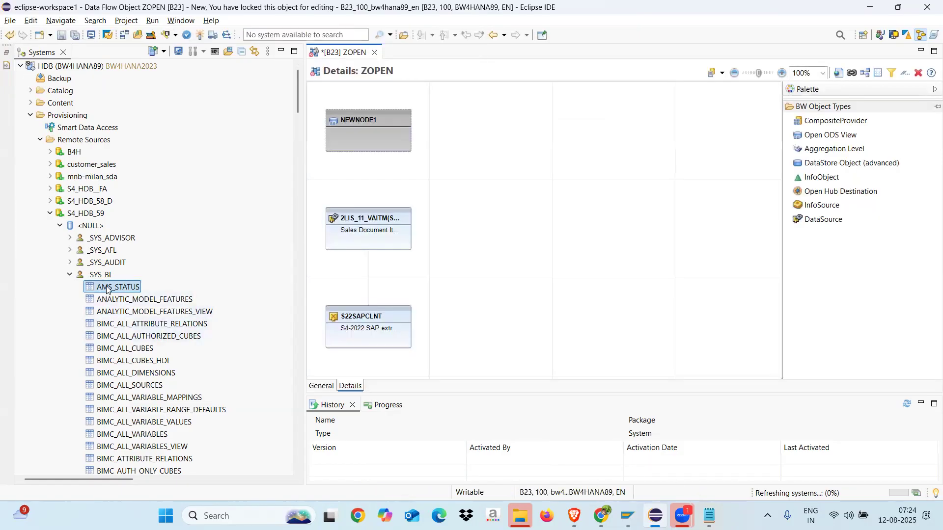
pyautogui.rightClick(107, 289)
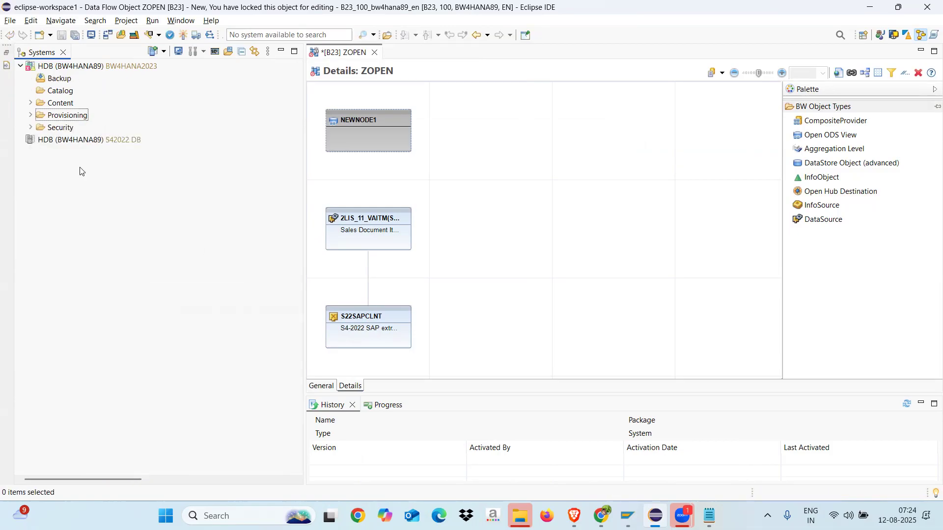
# Step: Expand Remote Sources under Provisioning and check the accessibility of the consecutive sources starting from S4_HDB_76
pyautogui.click(30, 115)
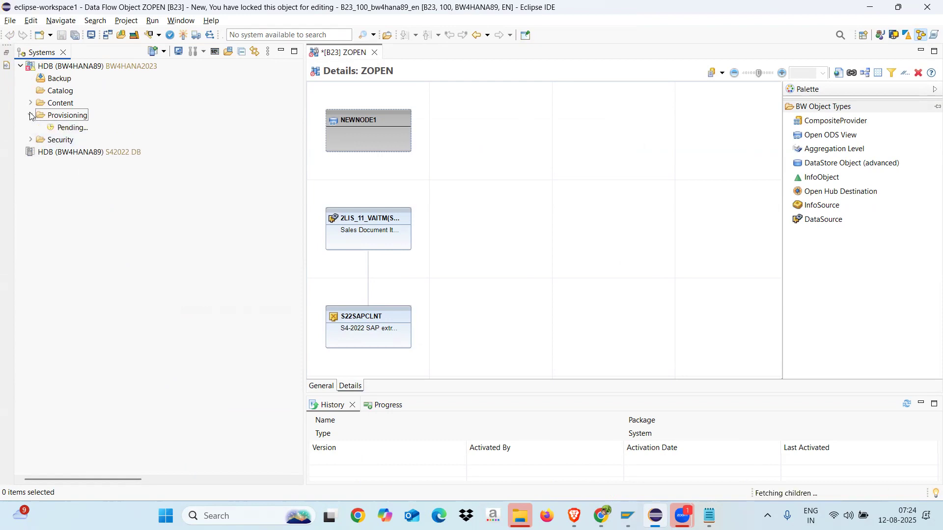
pyautogui.click(40, 139)
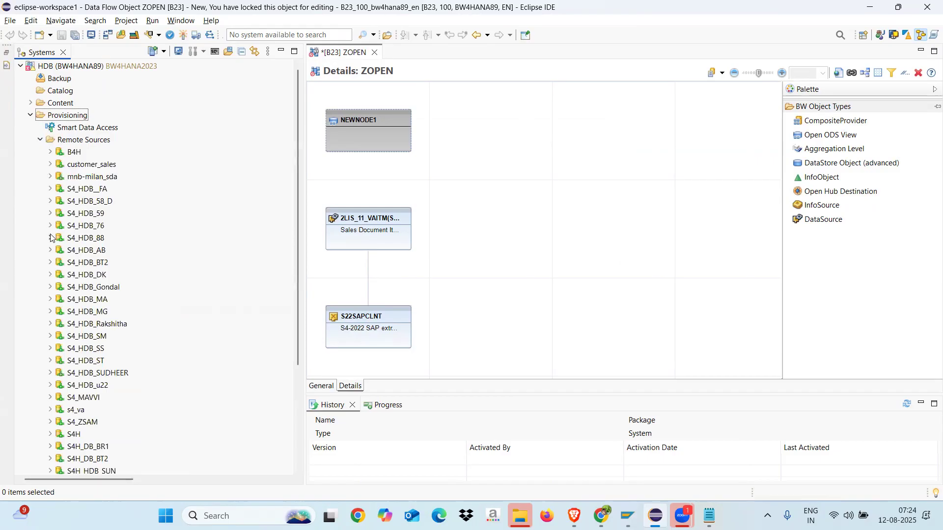
pyautogui.click(50, 226)
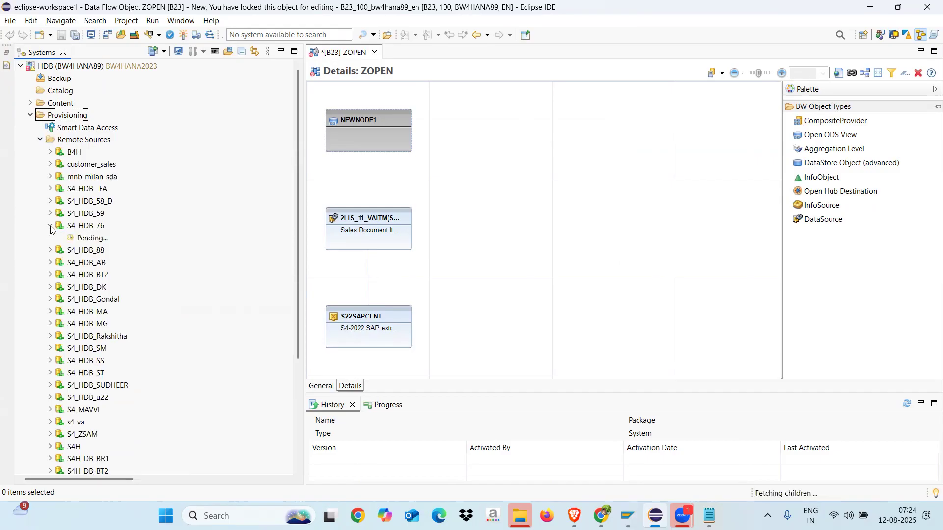
pyautogui.click(50, 251)
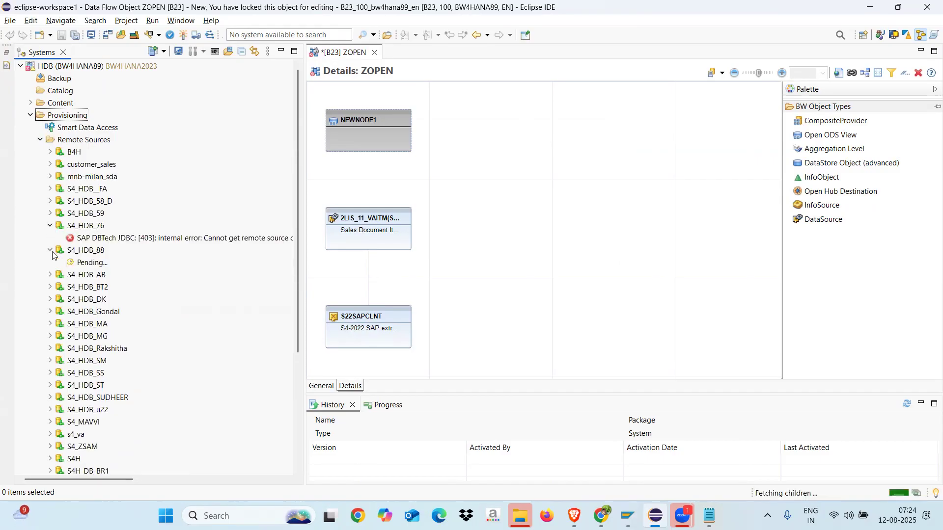
pyautogui.click(50, 275)
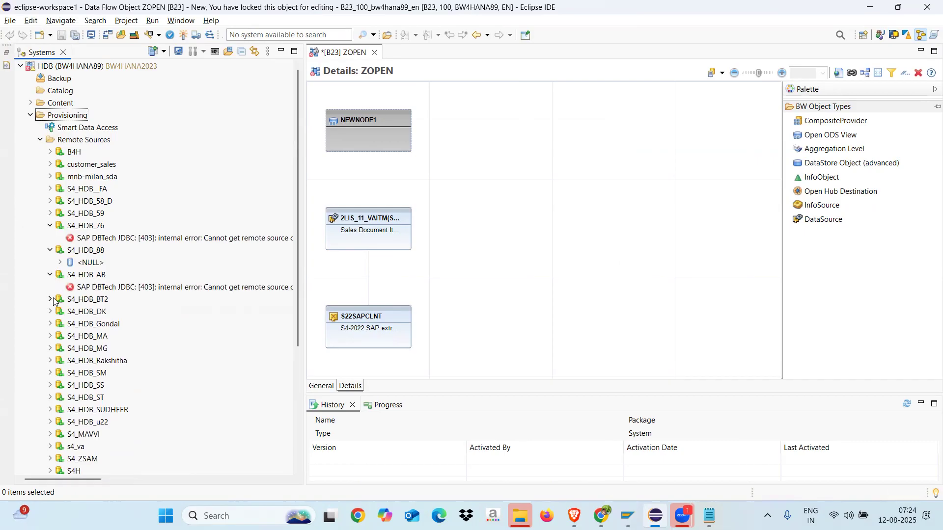
pyautogui.click(50, 299)
pyautogui.click(50, 323)
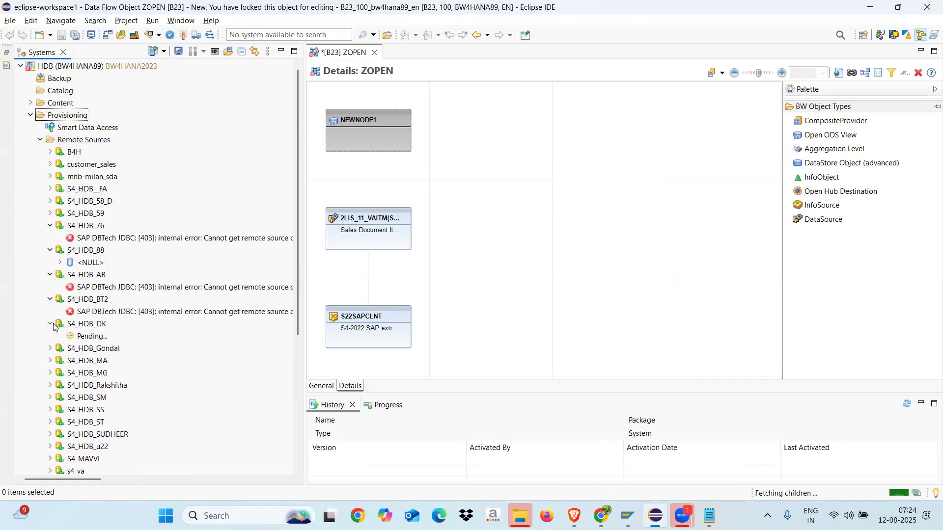
pyautogui.click(50, 348)
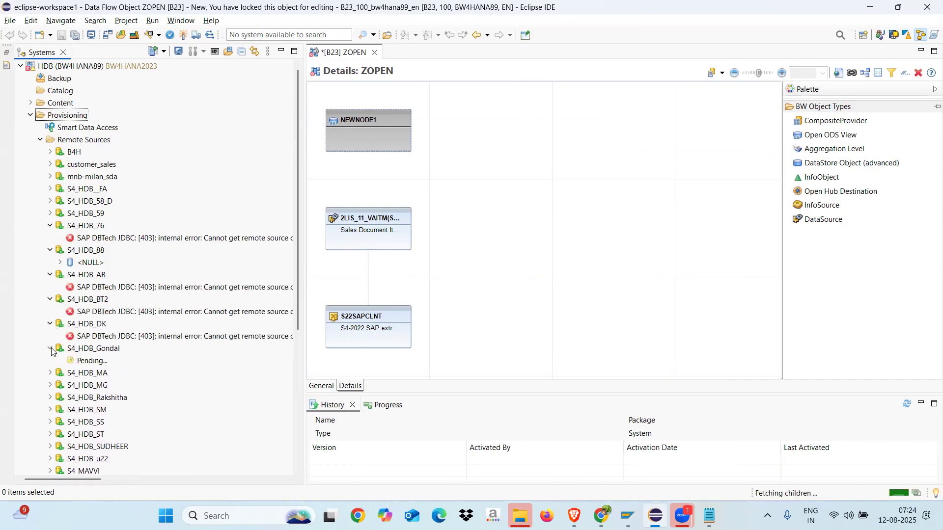
pyautogui.click(51, 374)
pyautogui.click(51, 398)
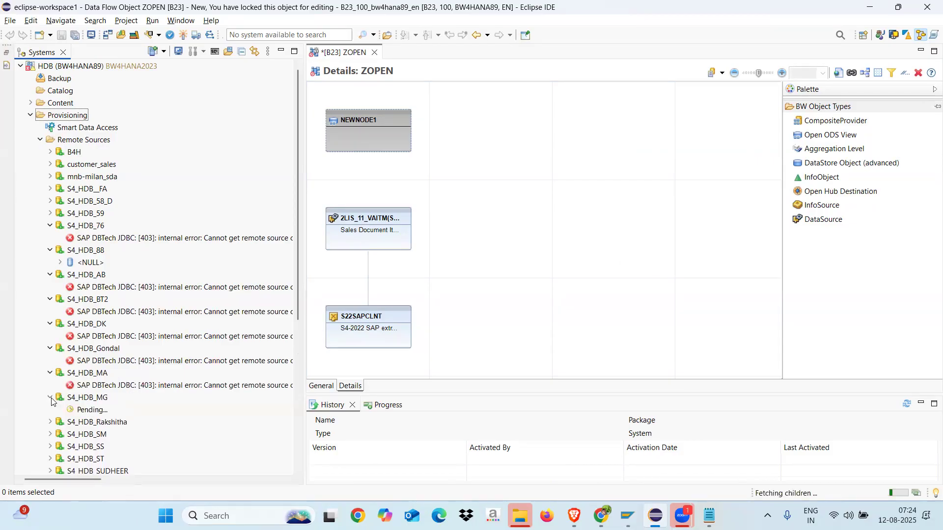
pyautogui.click(50, 422)
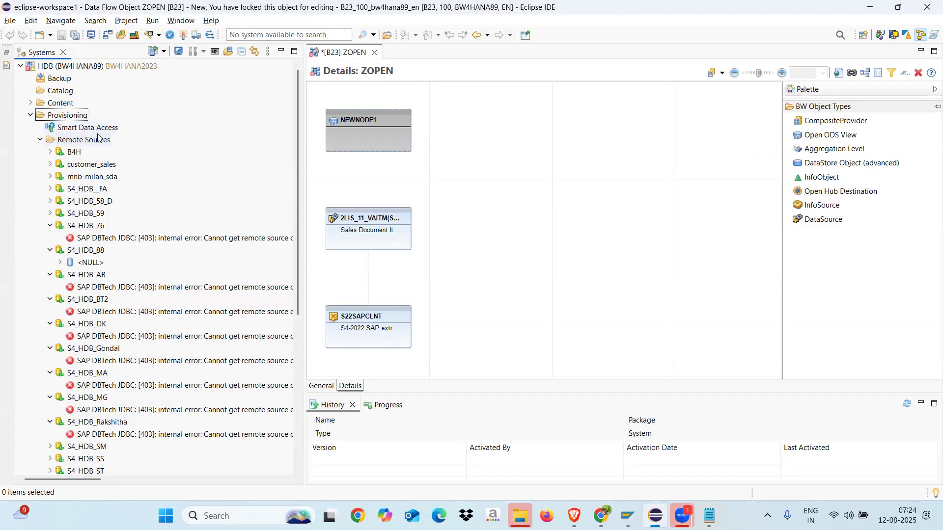
# Step: Check the sources S4_HDB_59, S4_HDB_58_D and S4_HDB__FA, and expand S4_HDB_58_D down to its _SYS_ADVISOR schema
pyautogui.click(50, 214)
pyautogui.click(50, 201)
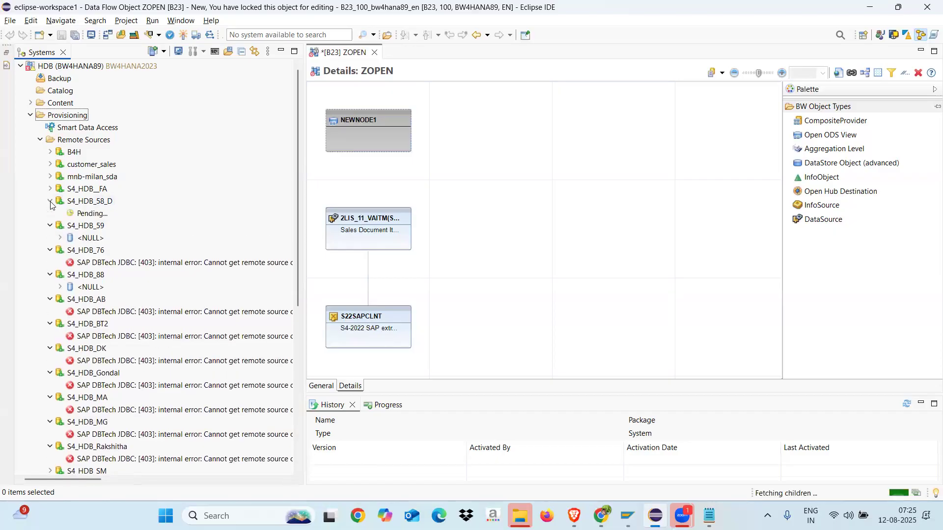
pyautogui.click(50, 189)
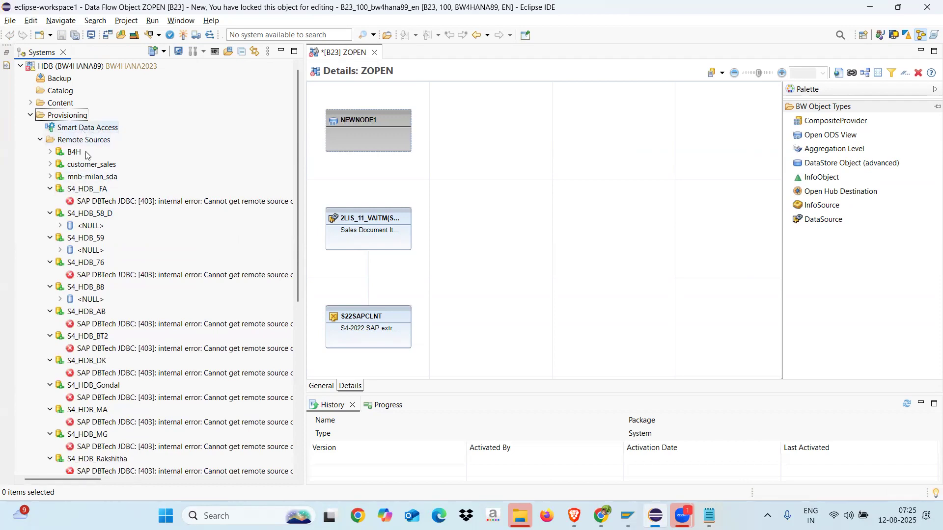
pyautogui.click(61, 226)
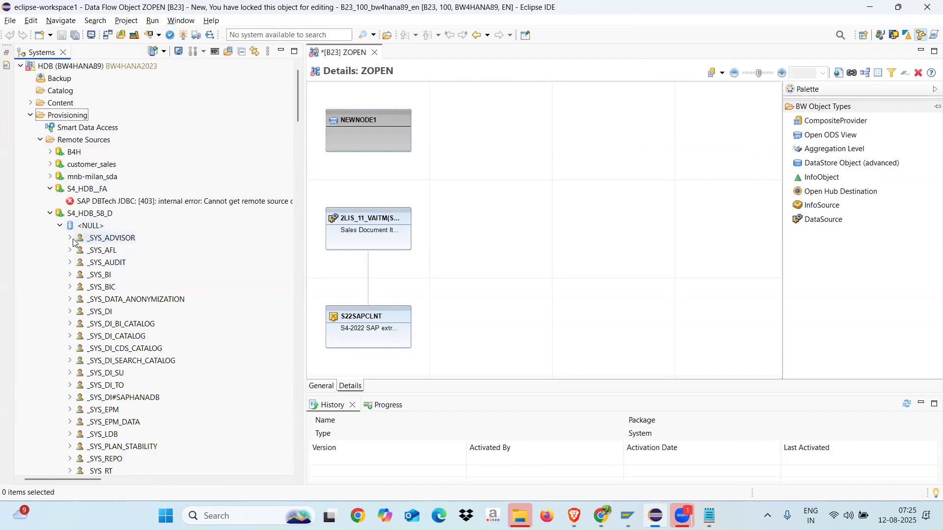
pyautogui.click(71, 238)
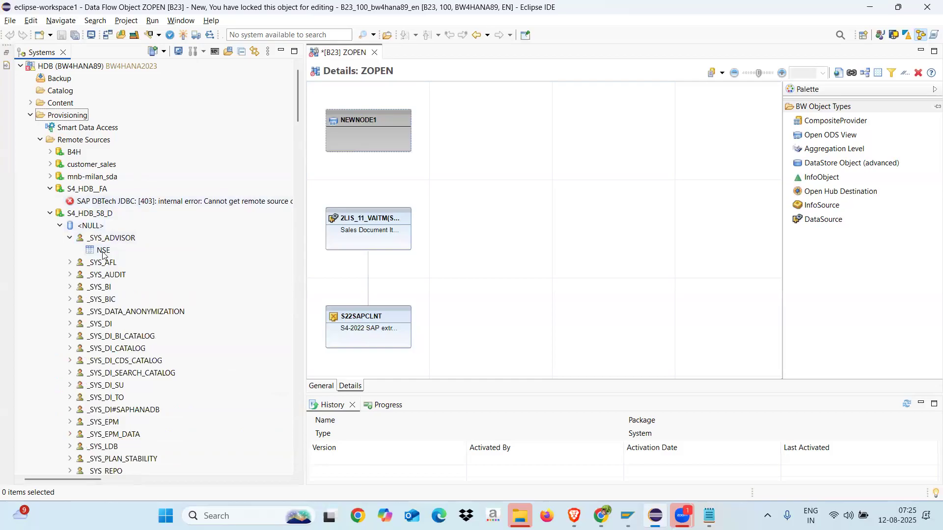
# Step: Try to add the NSE table of _SYS_ADVISOR as virtual table S4_HDB_58_D_NSE in schema BW4HANA89
pyautogui.rightClick(100, 251)
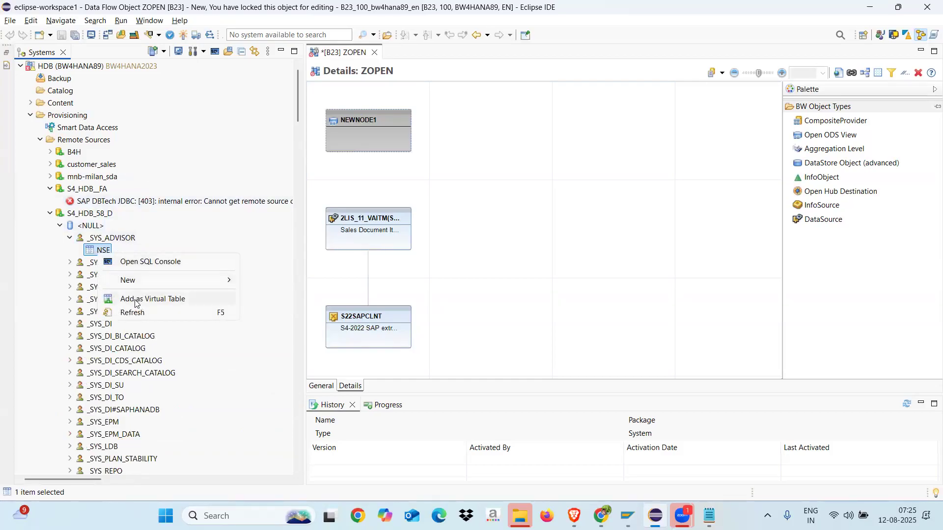
pyautogui.click(137, 303)
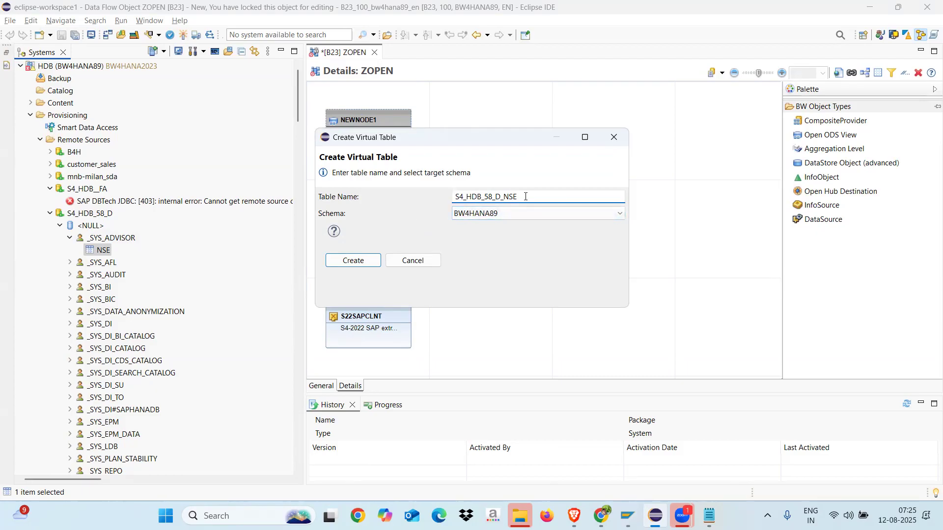
pyautogui.moveTo(525, 197); pyautogui.dragTo(453, 197)
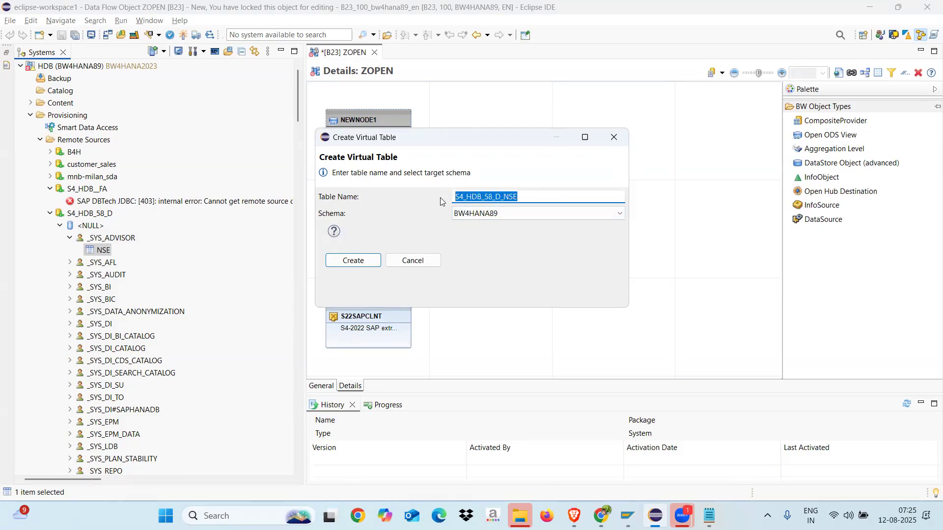
pyautogui.click(366, 262)
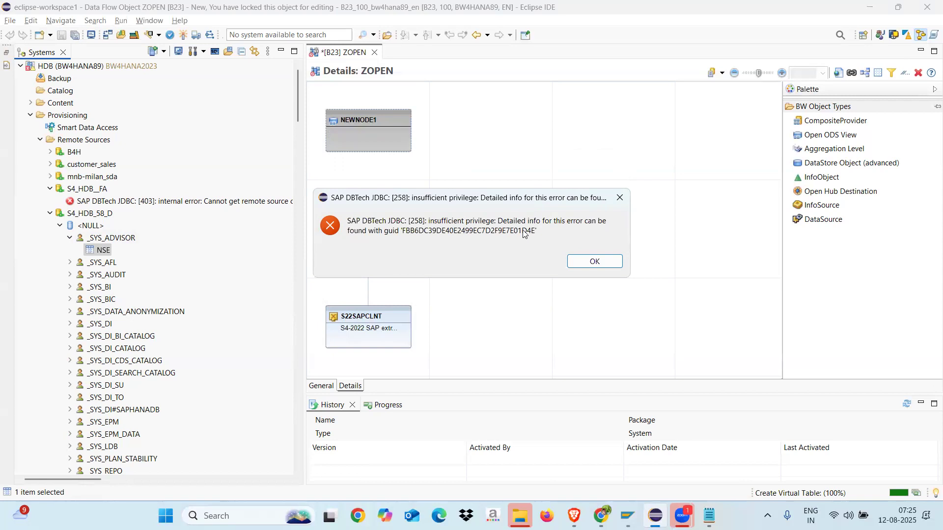
pyautogui.click(594, 261)
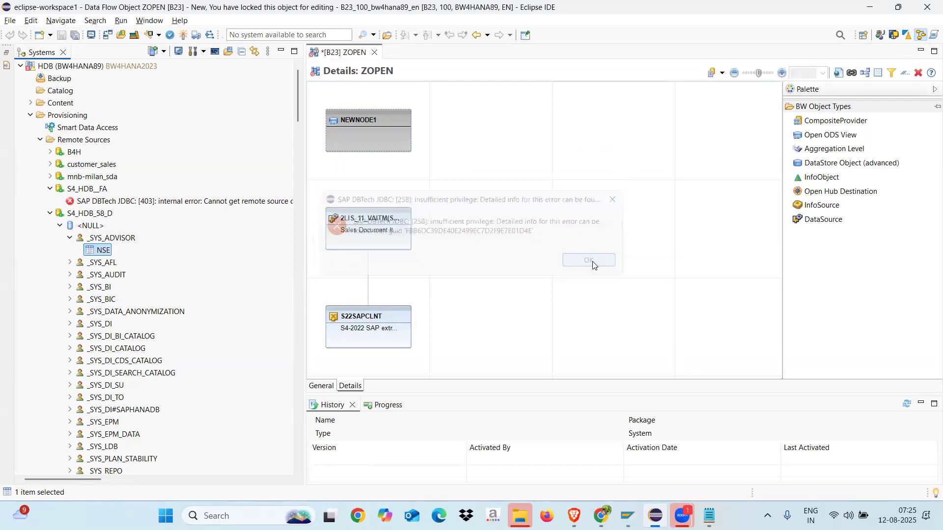
# Step: Expand the schemas _SYS_AFL, _SYS_AUDIT and _SYS_BI of remote source S4_HDB_58_D to browse their tables
pyautogui.click(74, 263)
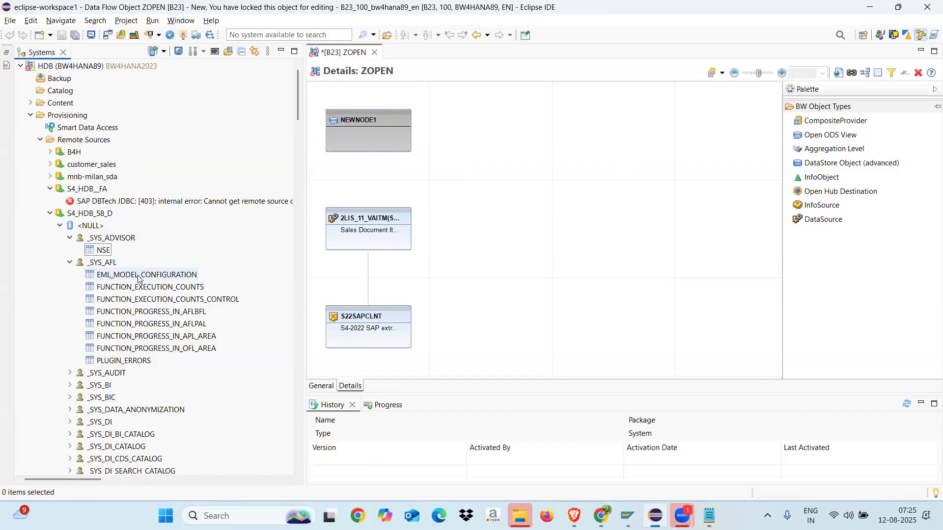
pyautogui.click(138, 278)
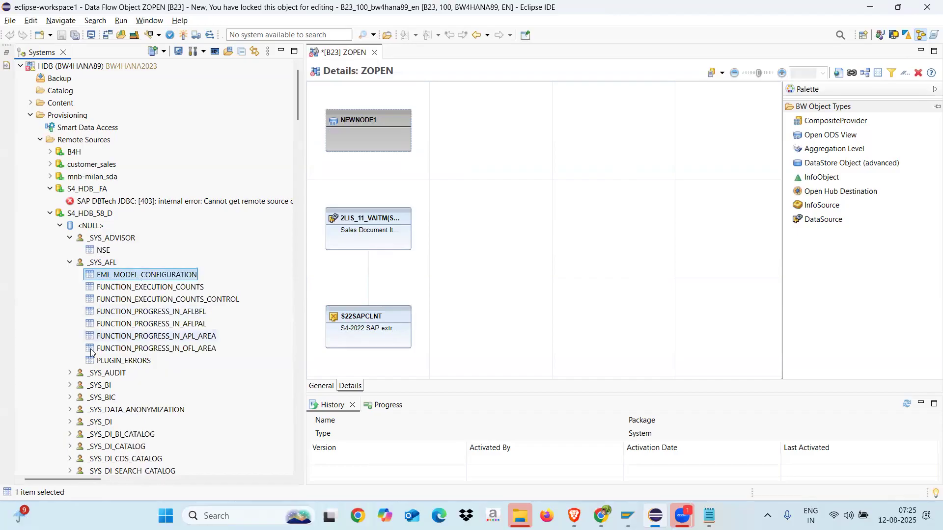
pyautogui.click(71, 375)
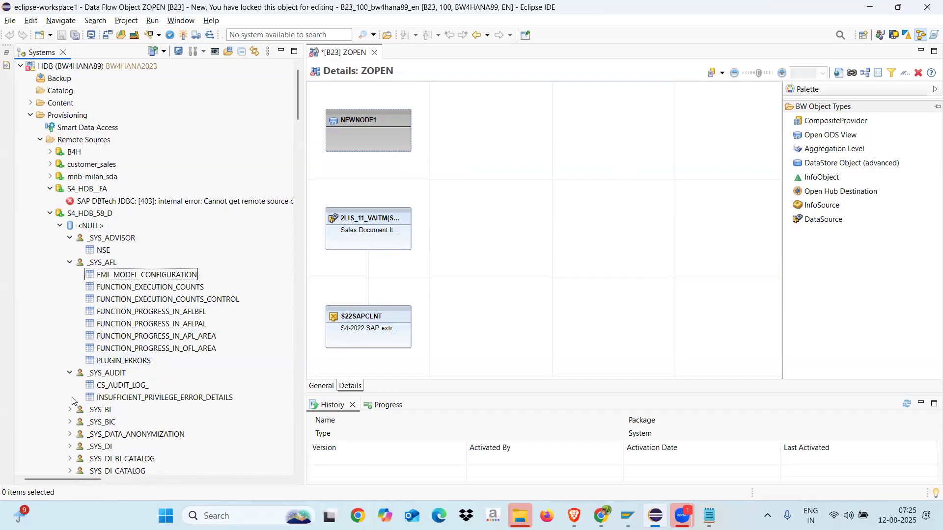
pyautogui.click(70, 410)
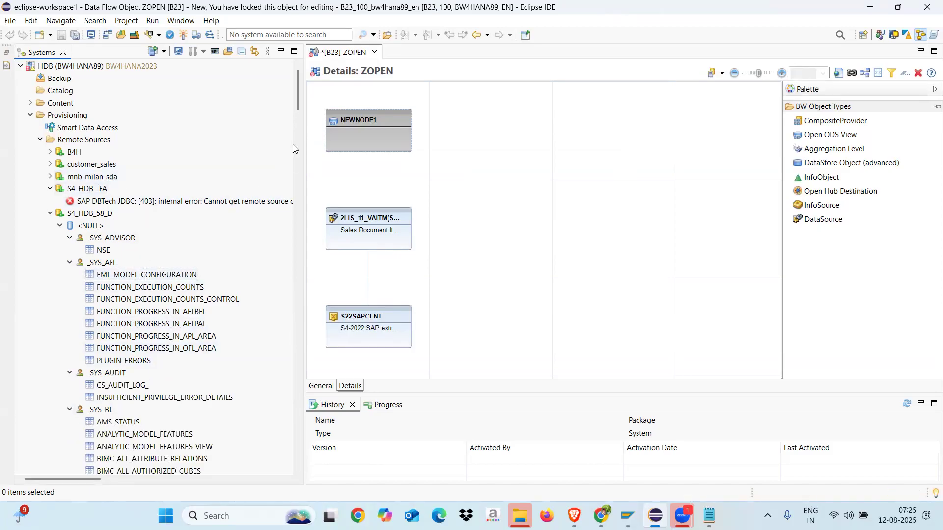
# Step: Check the accessibility of the remote sources B4H, customer_sales and mnb-milan_sda
pyautogui.moveTo(296, 89)
pyautogui.mouseDown()
pyautogui.moveTo(295, 101)
pyautogui.moveTo(296, 88)
pyautogui.mouseUp()
pyautogui.click(50, 153)
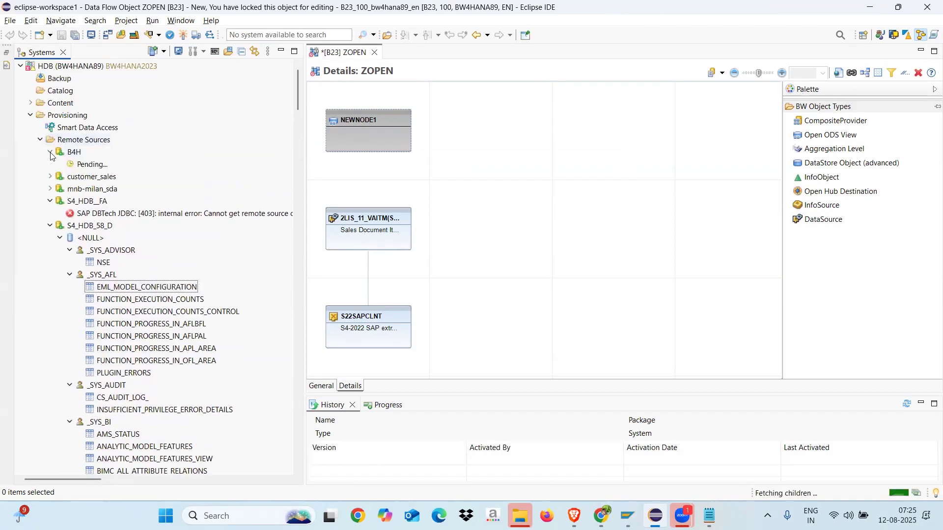
pyautogui.click(50, 177)
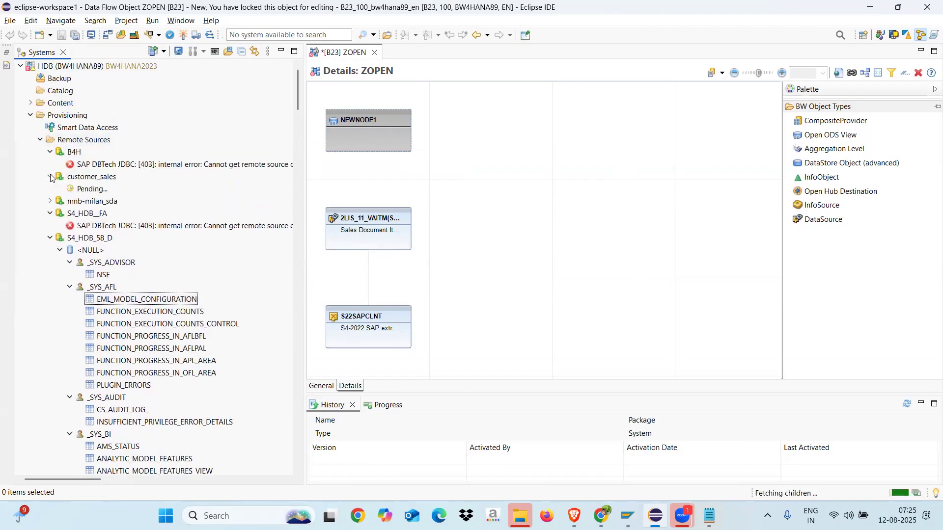
pyautogui.click(50, 201)
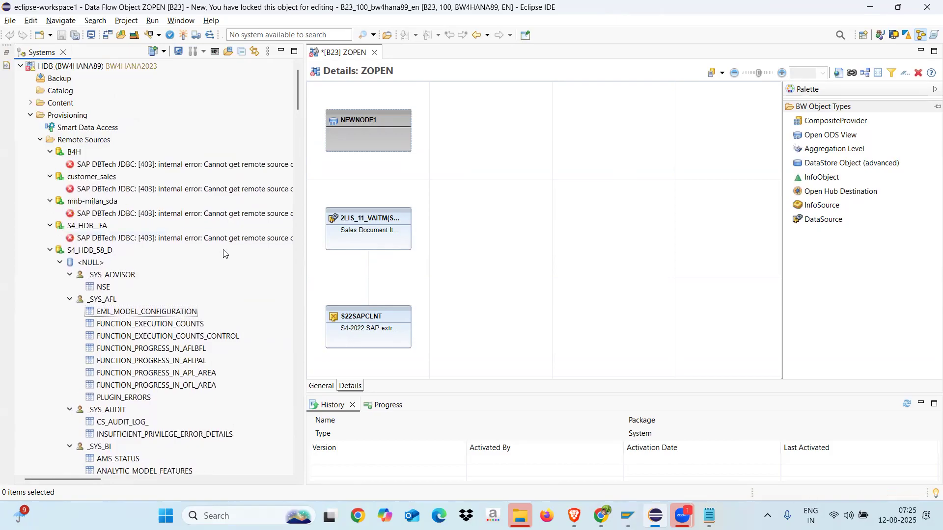
# Step: Try to add the _SYS_BI table BIMC_CUBES as virtual table S4_HDB_58_D_BIMC_CUBES in schema BW4HANA89
pyautogui.click(296, 268)
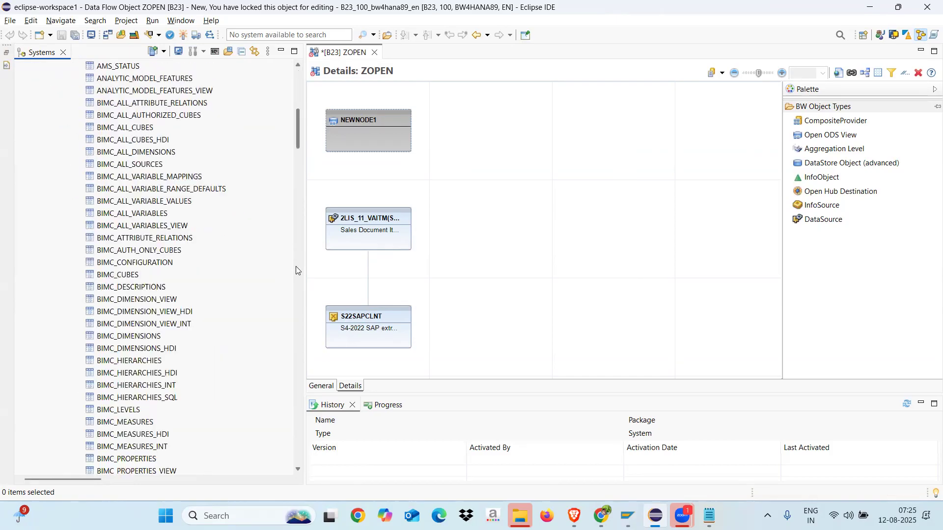
pyautogui.rightClick(114, 275)
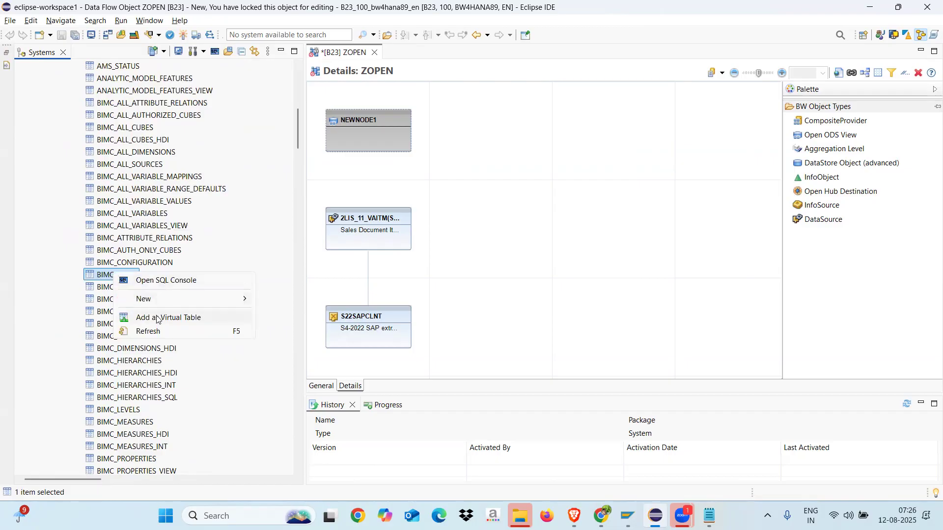
pyautogui.click(196, 318)
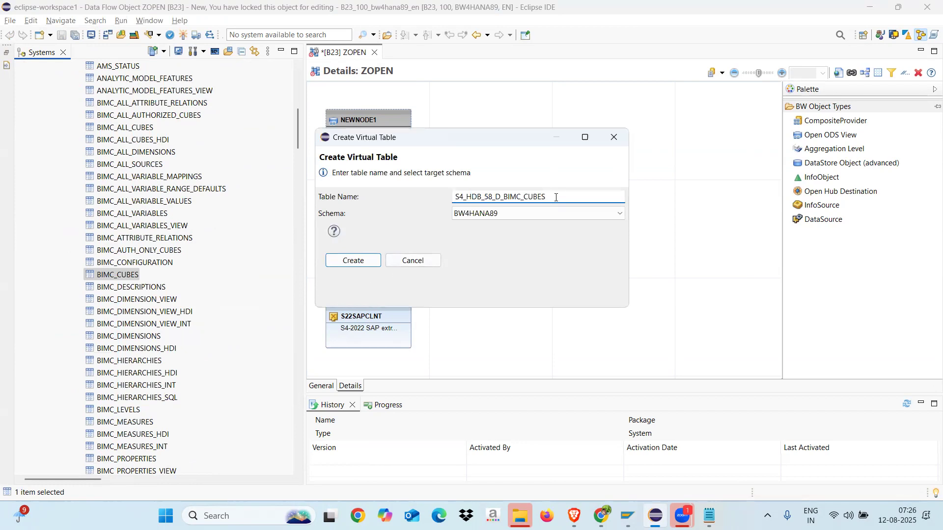
pyautogui.doubleClick(513, 197)
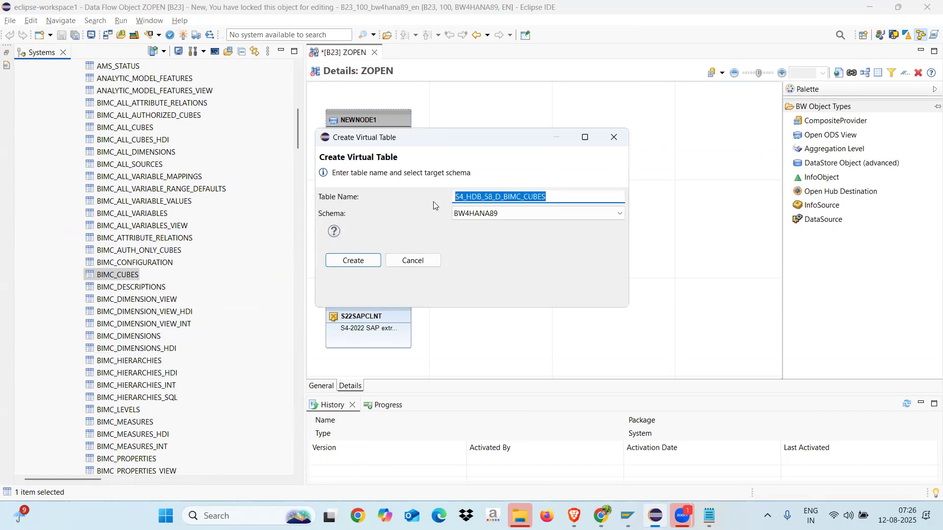
pyautogui.click(367, 256)
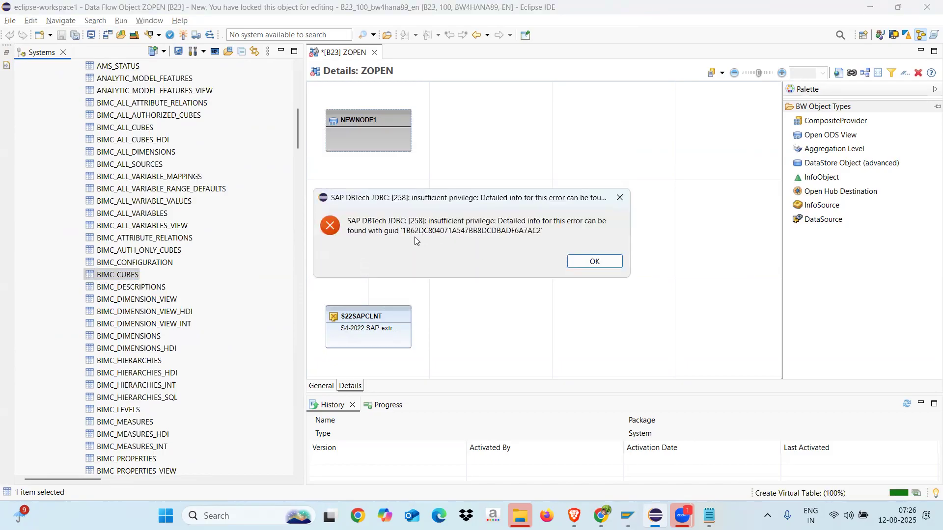
pyautogui.click(596, 262)
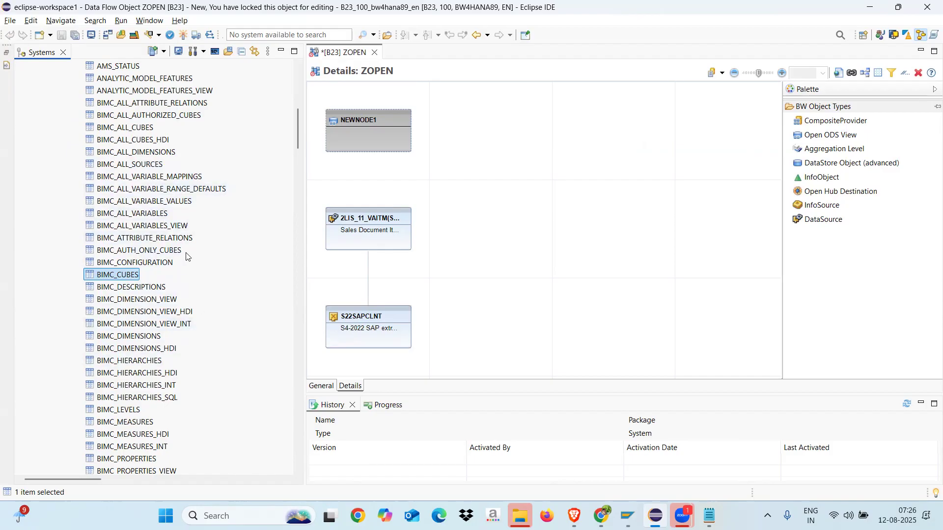
pyautogui.rightClick(117, 276)
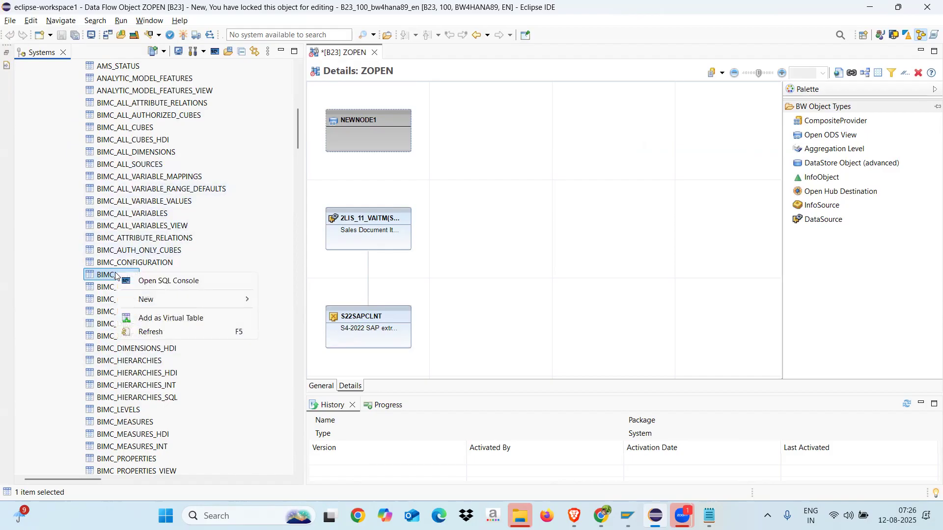
pyautogui.click(511, 196)
# Step: Switch to the BW Modeling perspective and start an Open ODS View from node NEWNODE1, named NEWNODE11 with Facts semantics
pyautogui.moveTo(358, 143)
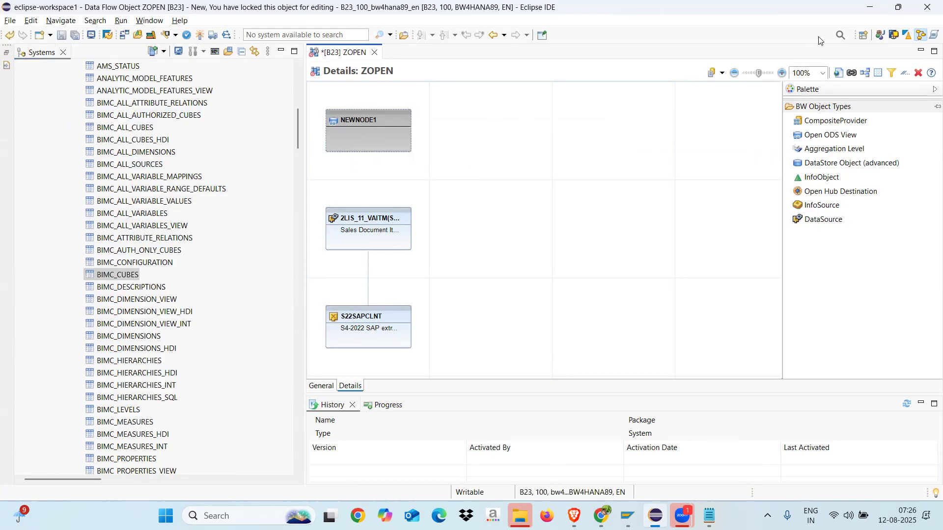
pyautogui.click(894, 35)
pyautogui.rightClick(337, 128)
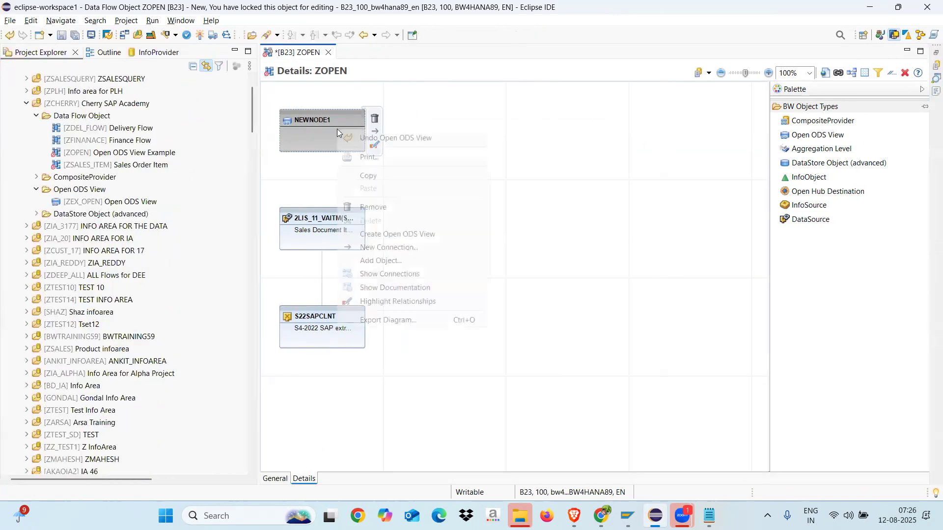
pyautogui.click(396, 234)
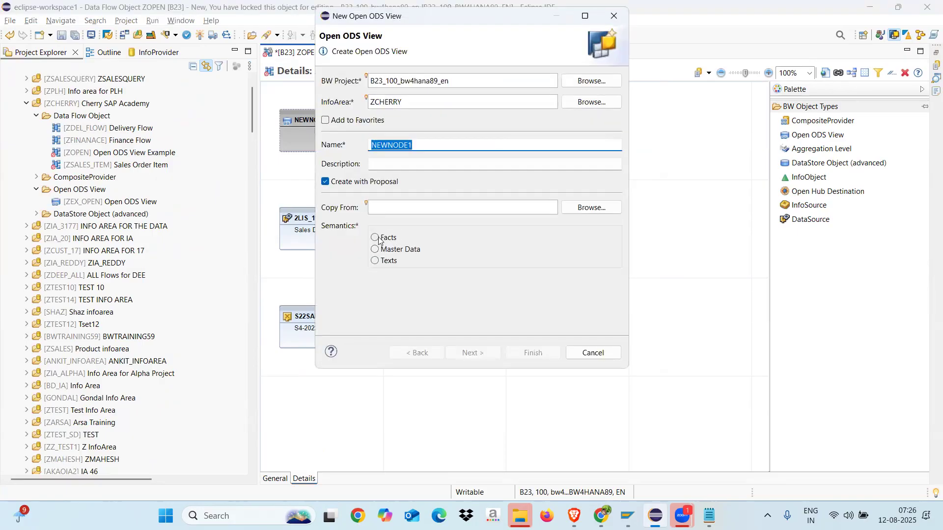
pyautogui.click(378, 239)
pyautogui.click(415, 146)
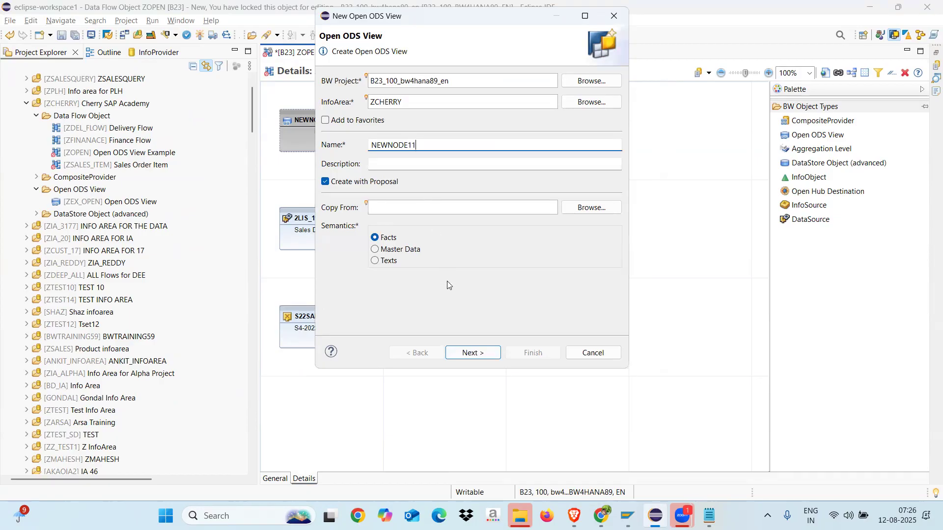
pyautogui.click(469, 352)
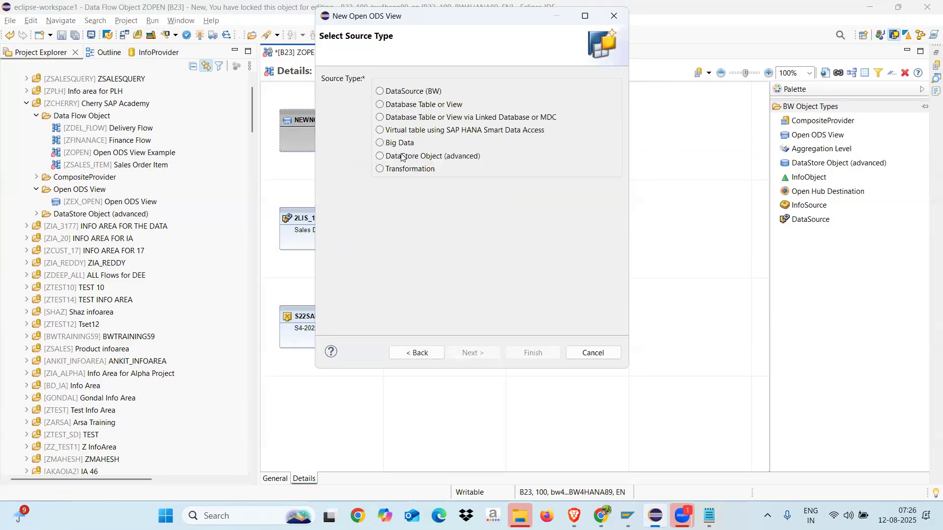
pyautogui.click(381, 131)
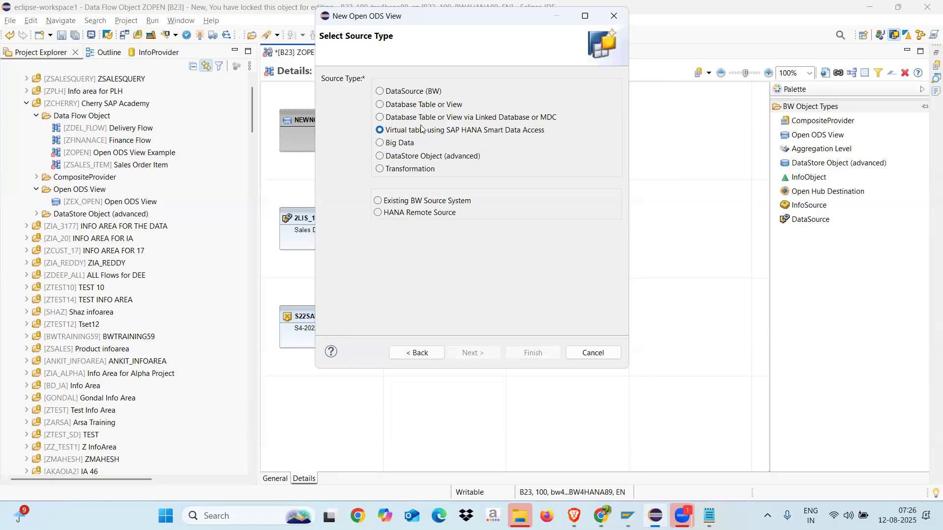
pyautogui.click(378, 213)
pyautogui.click(382, 143)
# Step: Use DataStore Object (advanced) as the source type, select ZSREAD as the source object and finish creating the Open ODS View
pyautogui.click(381, 157)
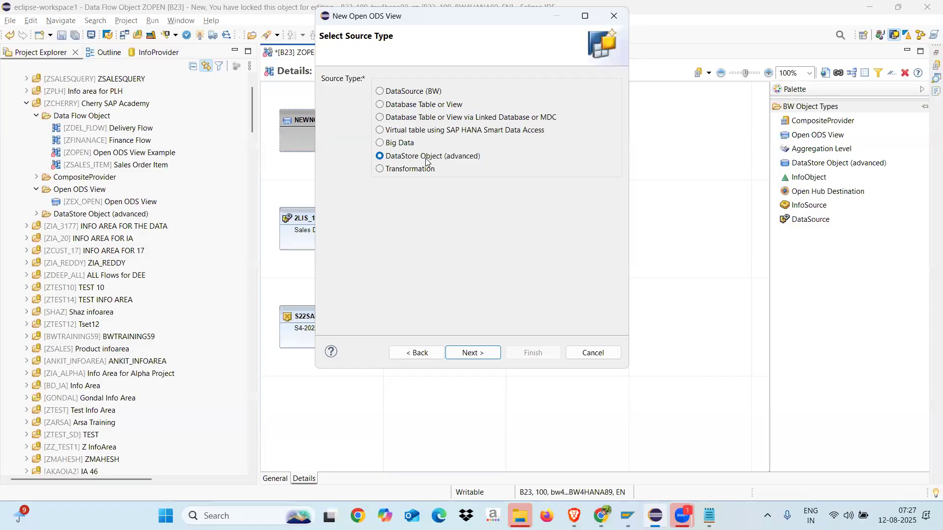
pyautogui.click(485, 353)
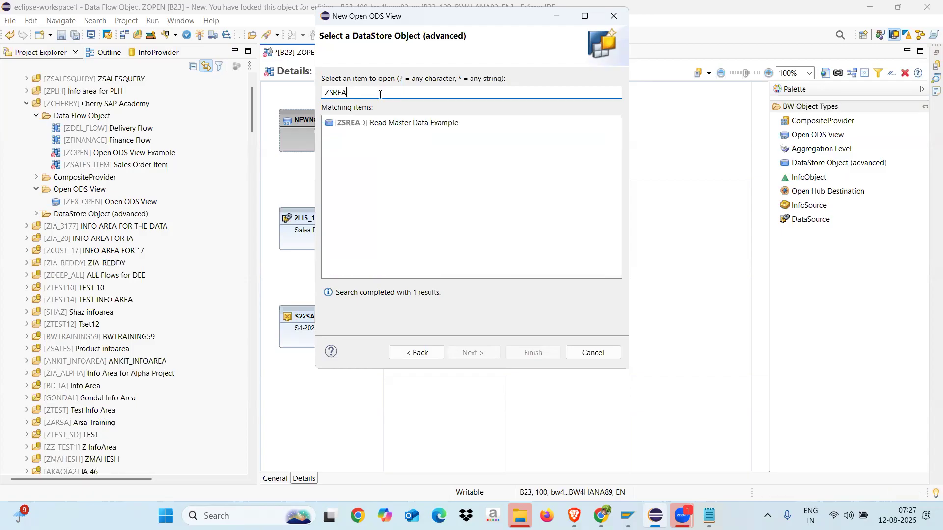
pyautogui.doubleClick(349, 122)
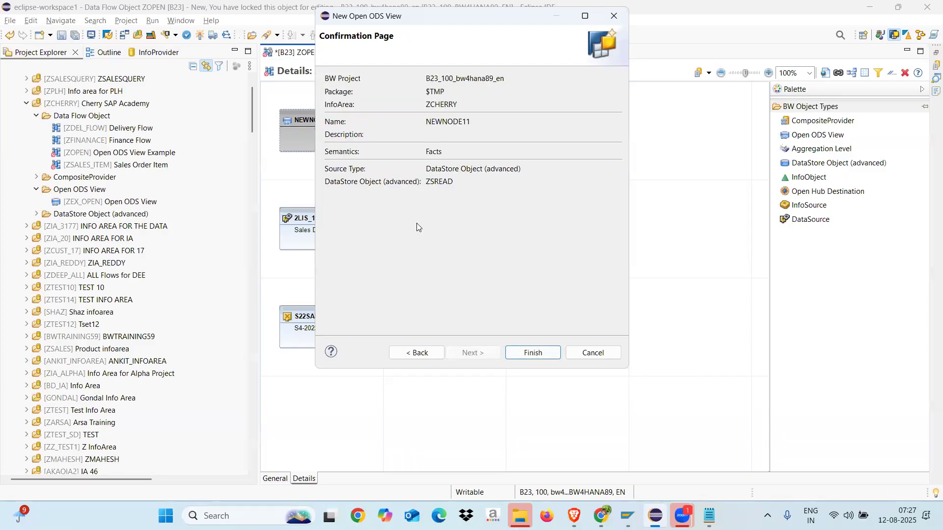
pyautogui.click(524, 353)
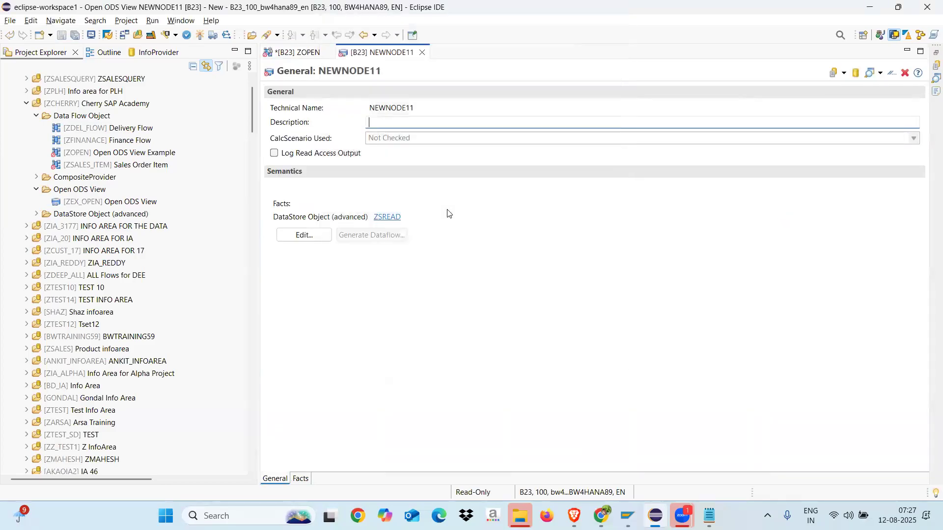
# Step: Review the characteristics, currency, unit and key figure view fields in the facts of NEWNODE11, and activate the Open ODS View
pyautogui.click(301, 479)
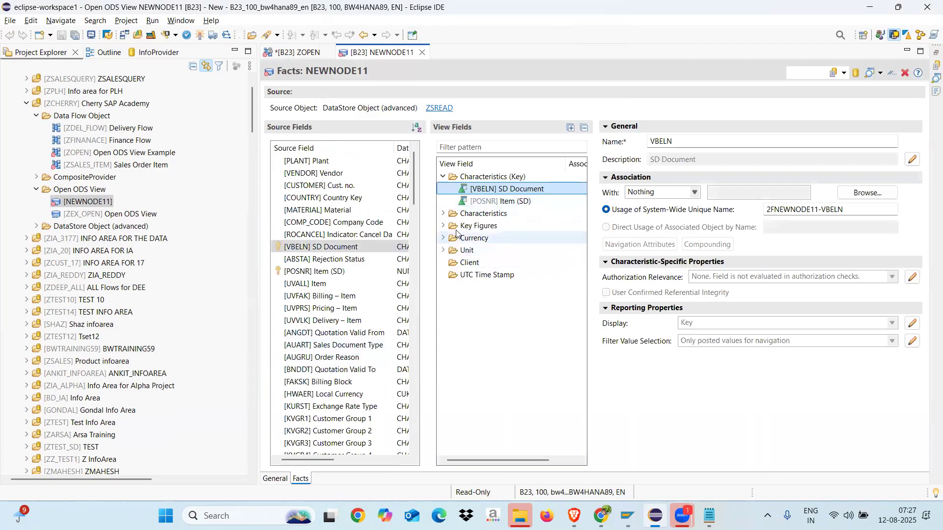
pyautogui.click(444, 215)
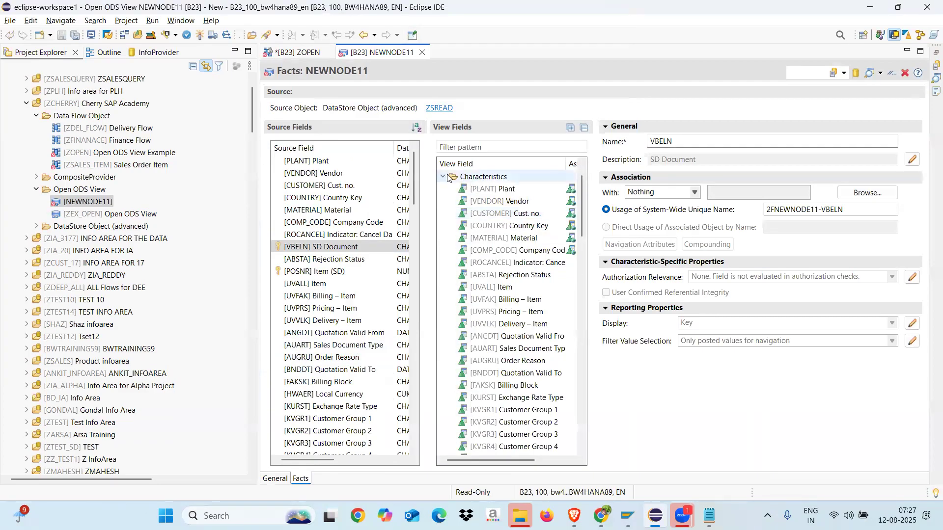
pyautogui.click(444, 176)
pyautogui.click(444, 239)
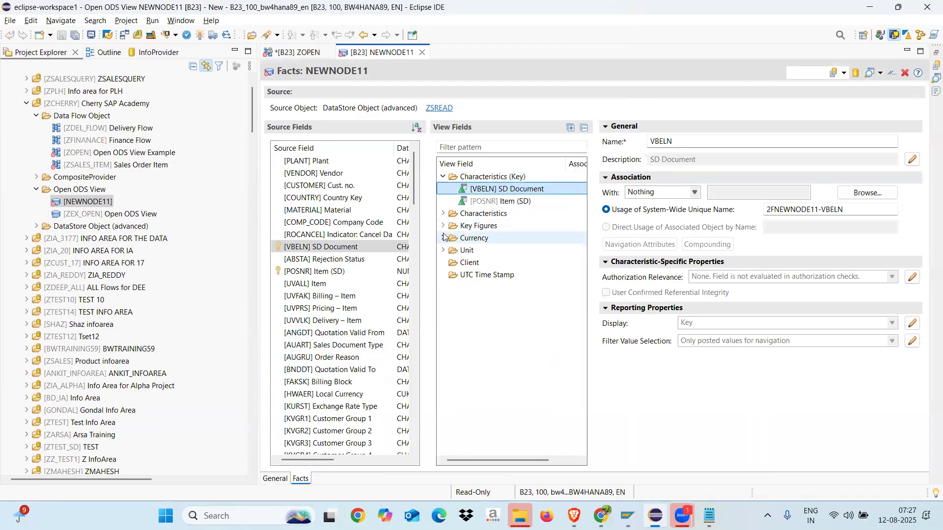
pyautogui.click(444, 300)
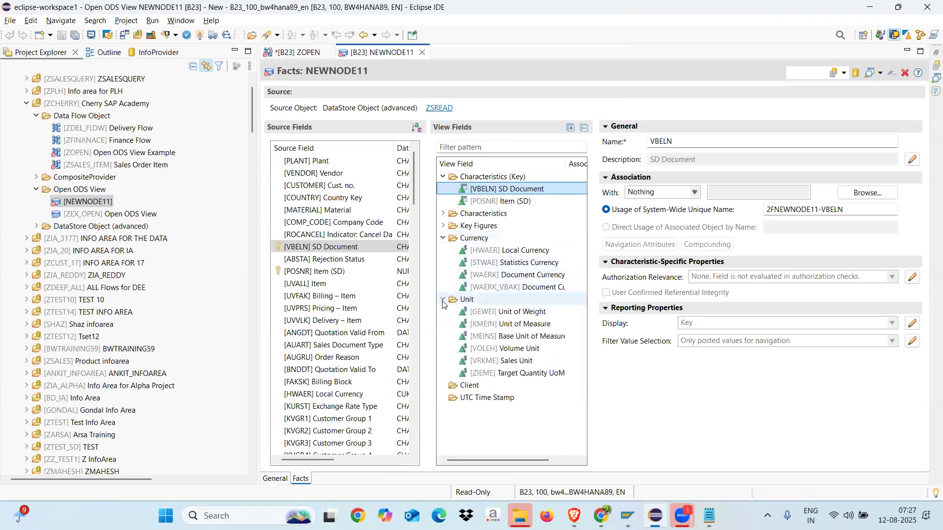
pyautogui.click(444, 226)
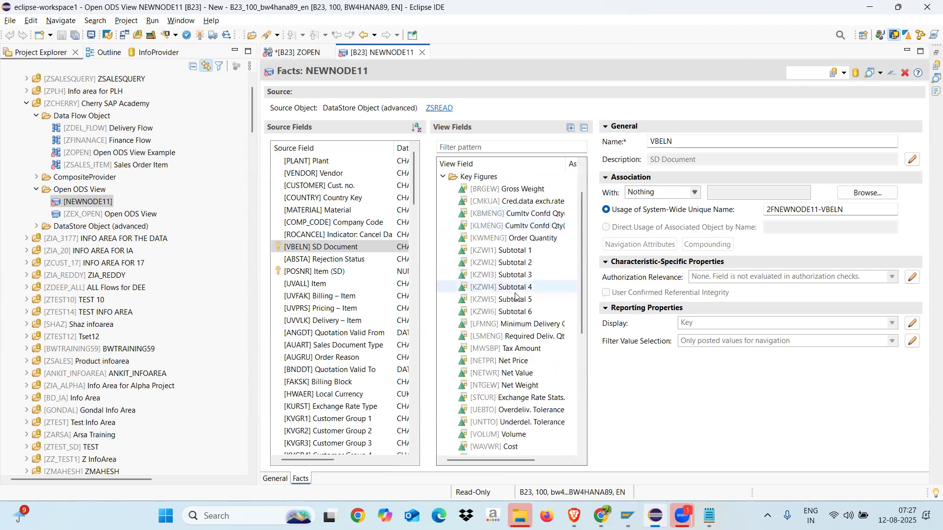
pyautogui.click(198, 34)
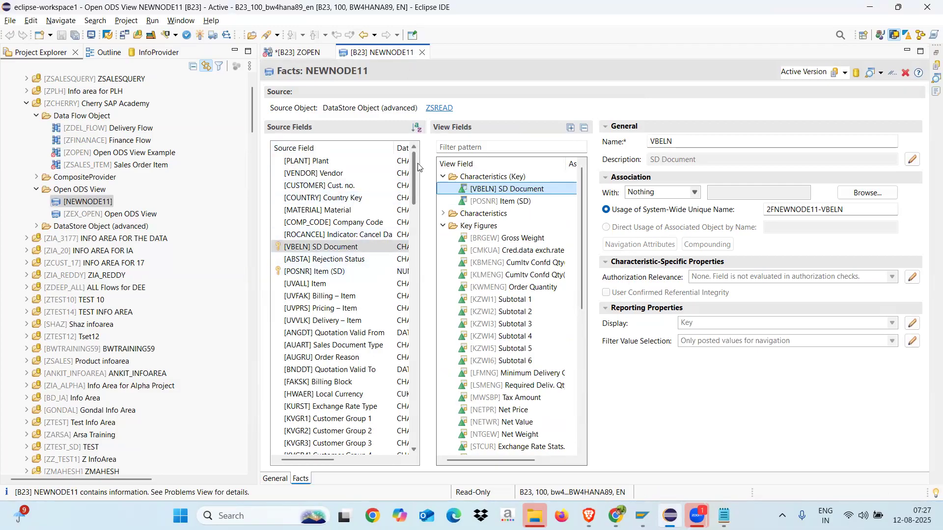
pyautogui.scroll(-3, 415, 167)
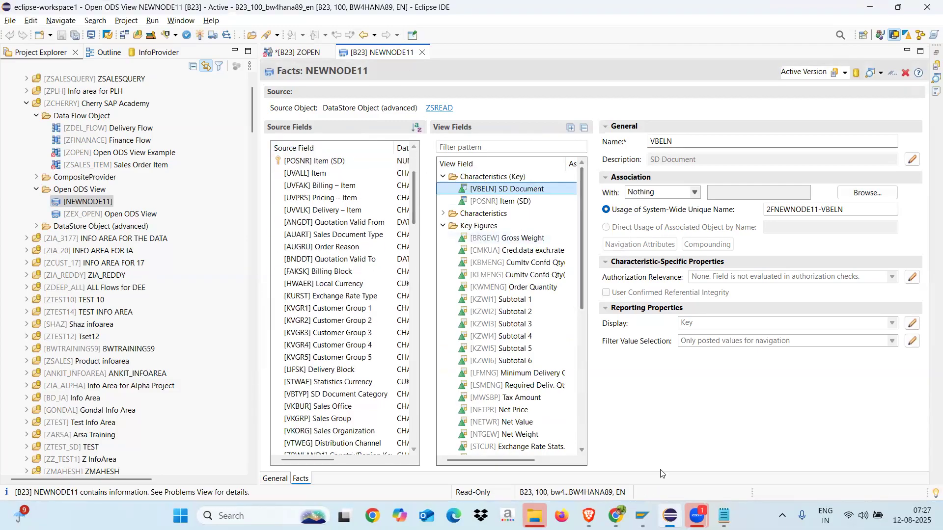
# Step: In the Notepad notes, record that the Open ODS View "will not support for delta" and allows "only FUll loads"
pyautogui.hotkey('alt', 'Tab')
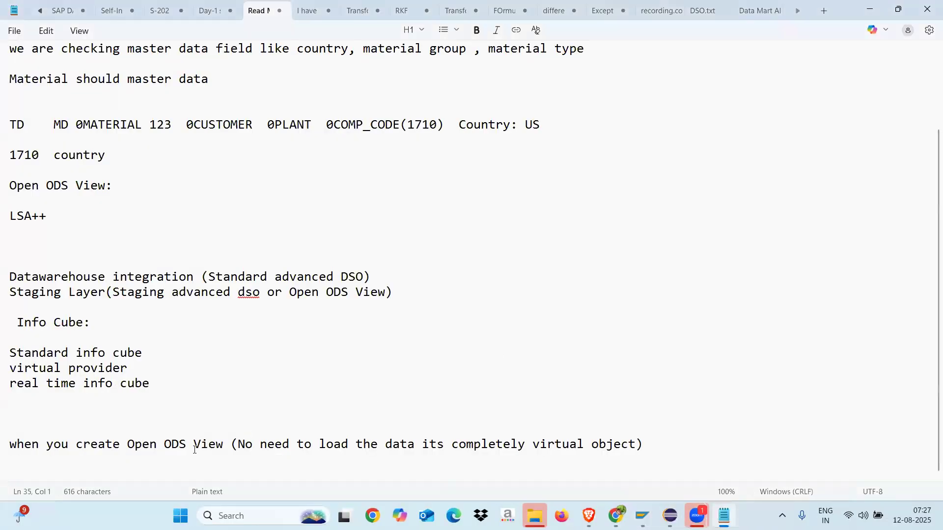
pyautogui.write('It will not')
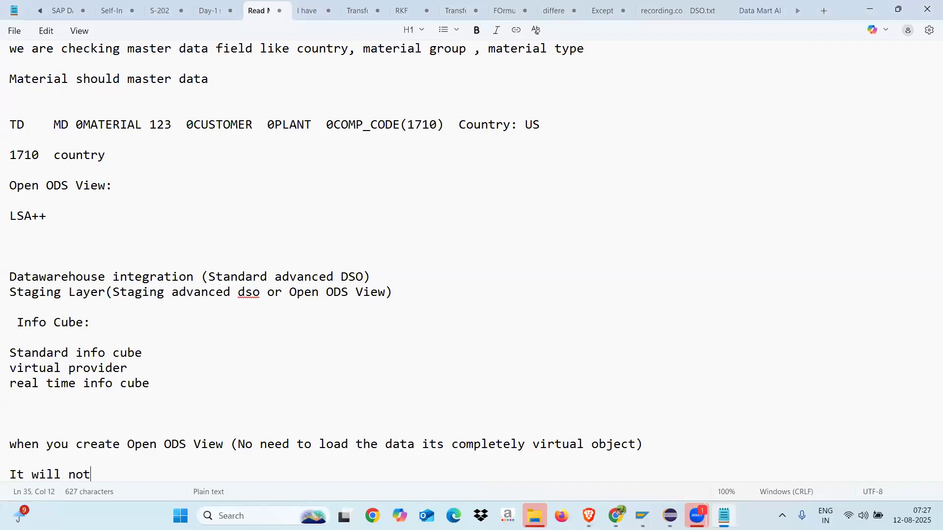
pyautogui.write(' support for delta')
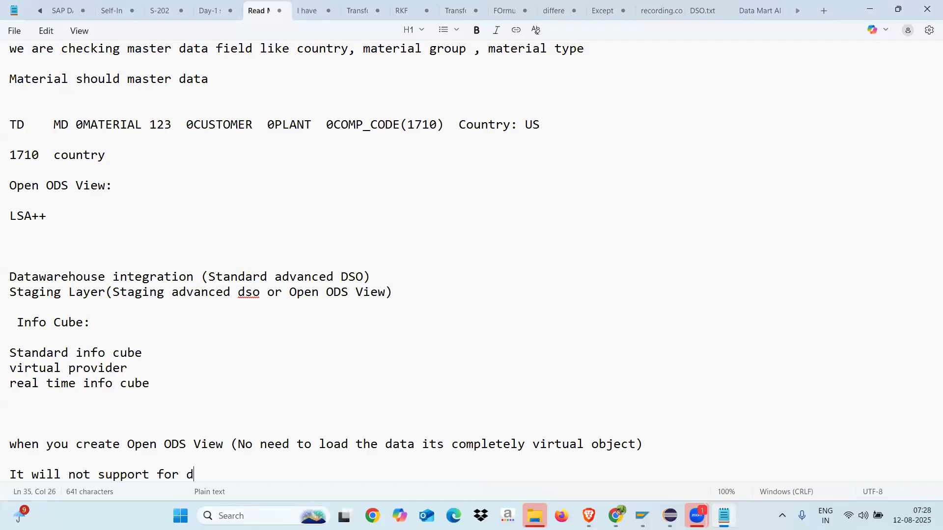
pyautogui.press('Return')
pyautogui.press('Return')
pyautogui.write('on')
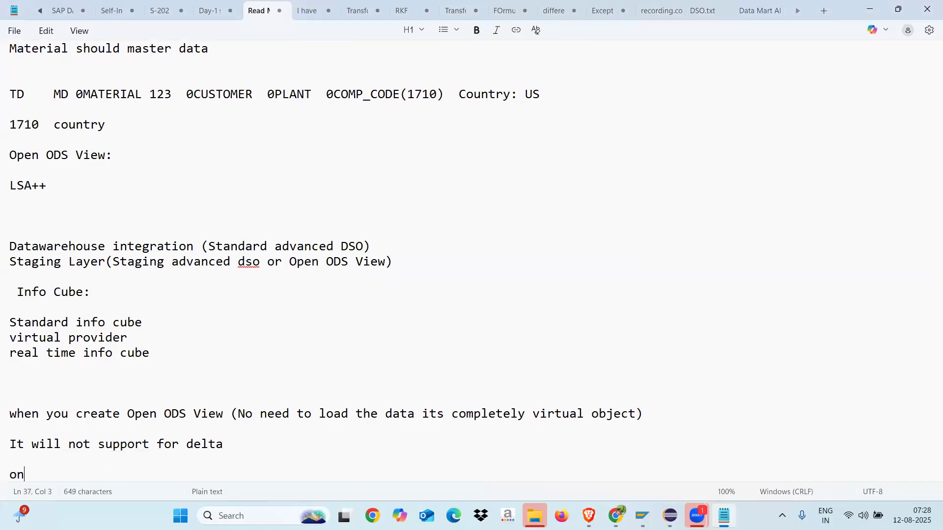
pyautogui.write('ly FUll loads')
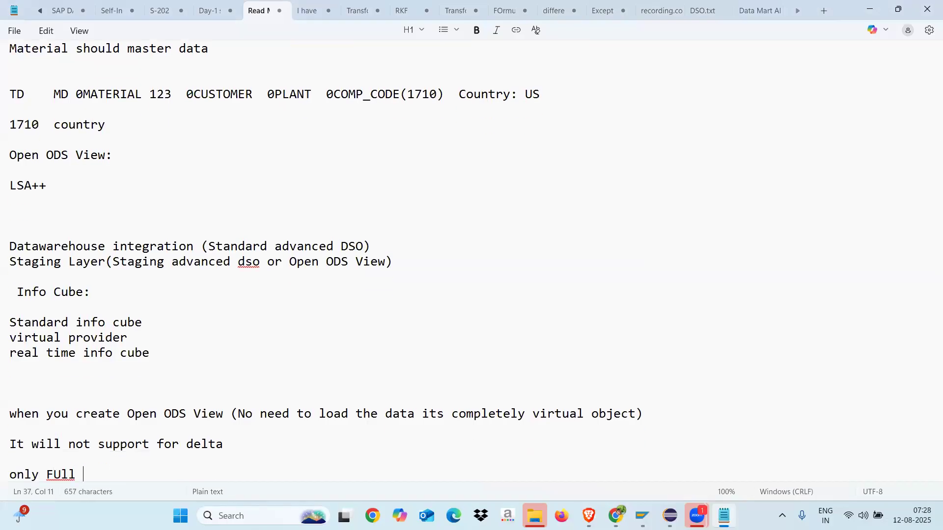
pyautogui.press('Return')
pyautogui.press('Return')
pyautogui.press('Return')
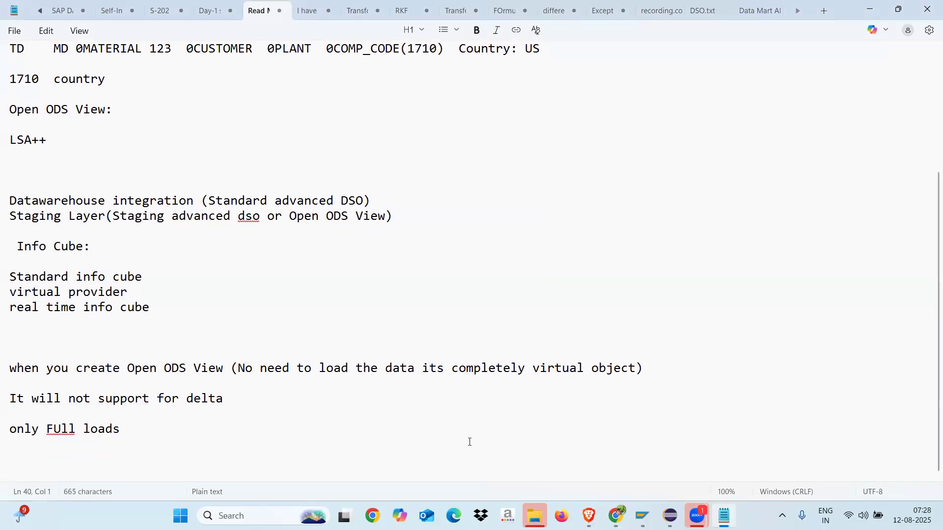
# Step: Check the /BIC/AZSREAD2 table entries in the SAP Data Browser and return to Eclipse
pyautogui.click(670, 516)
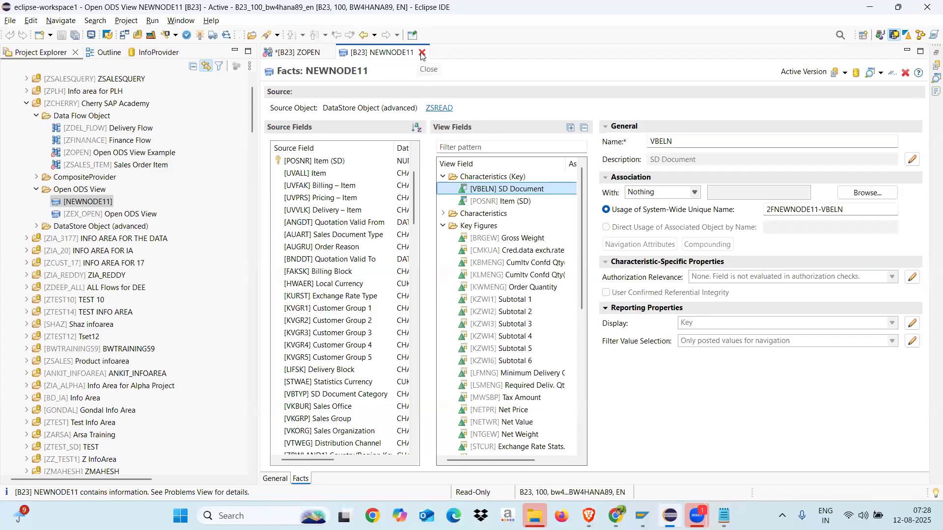
pyautogui.click(640, 512)
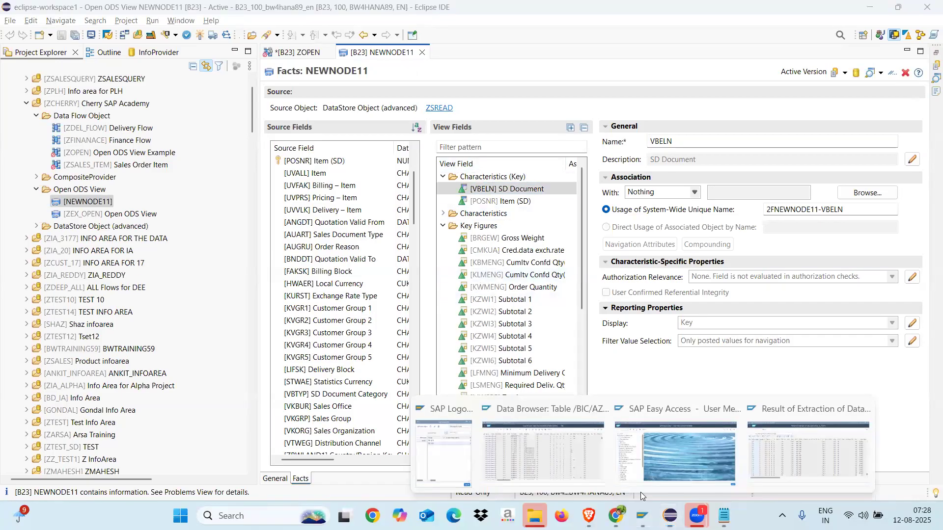
pyautogui.click(558, 454)
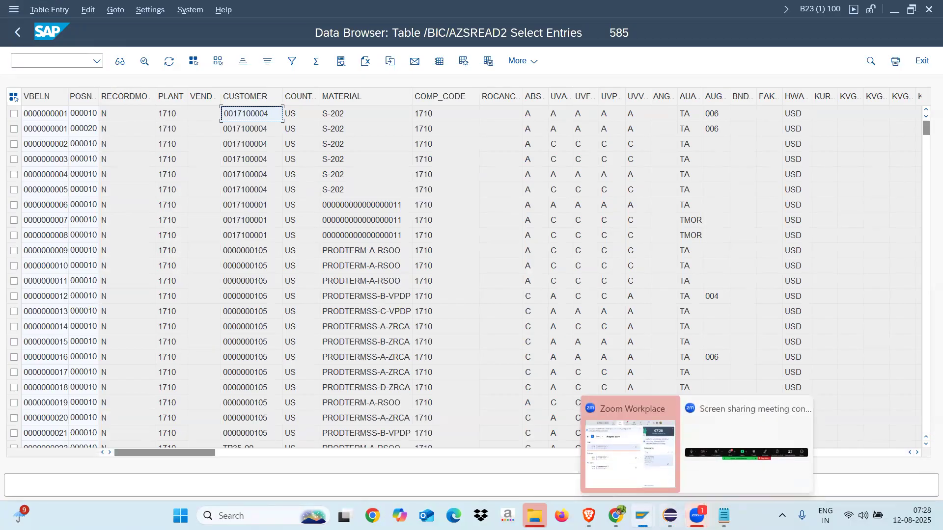
pyautogui.click(670, 514)
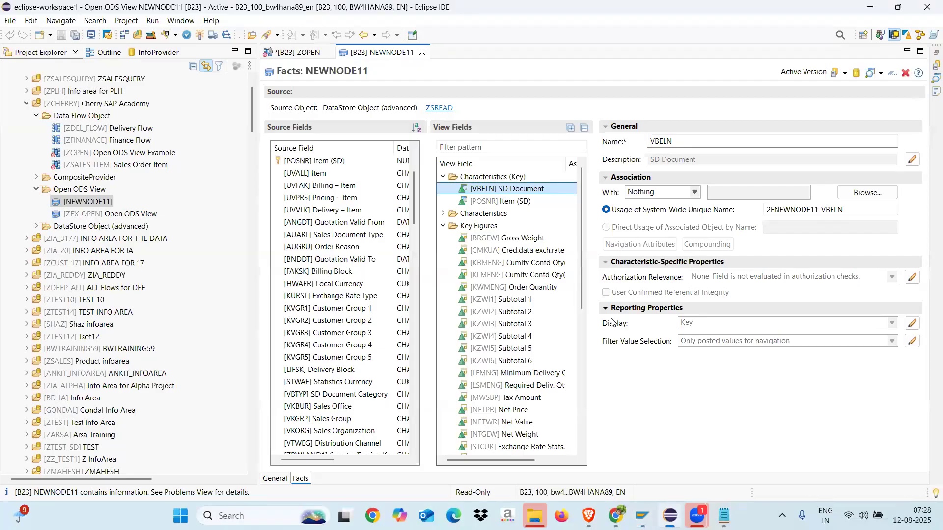
# Step: Close the NEWNODE11 Open ODS View, and close data flow ZOPEN without saving its changes
pyautogui.click(422, 52)
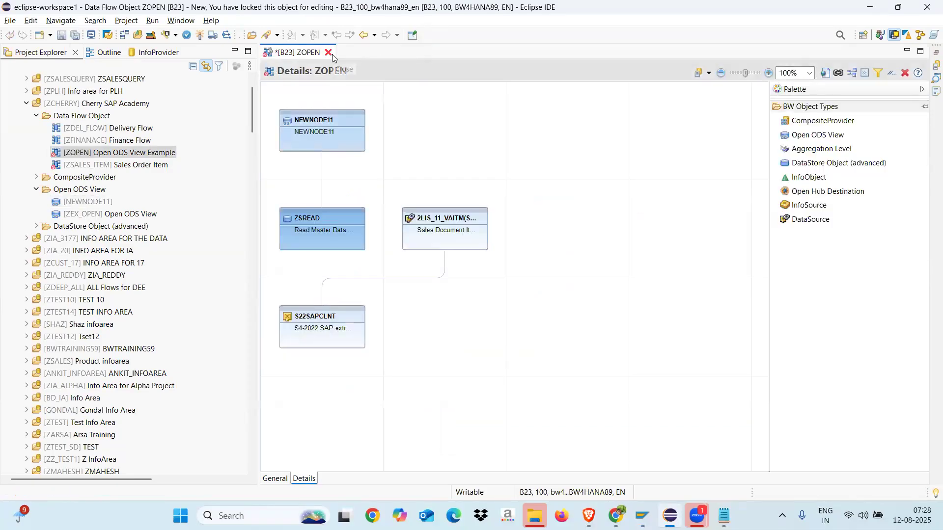
pyautogui.moveTo(447, 228)
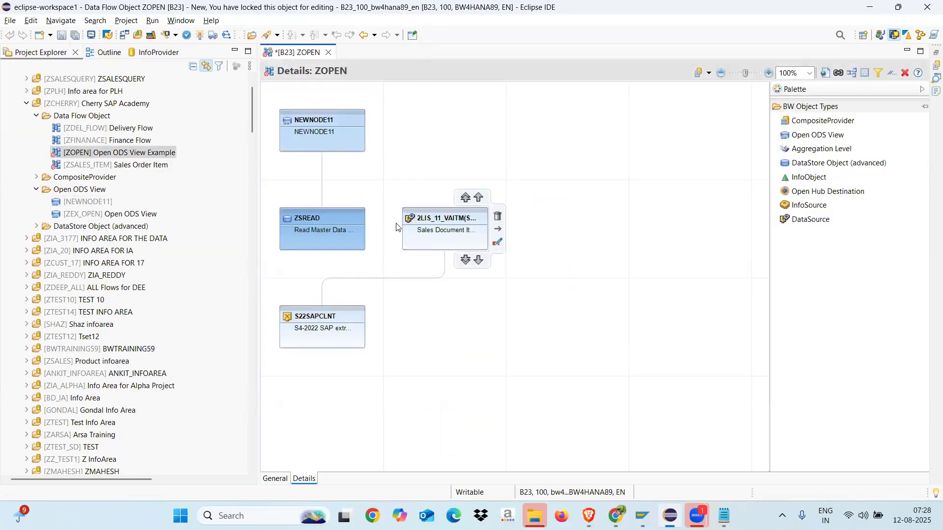
pyautogui.click(330, 53)
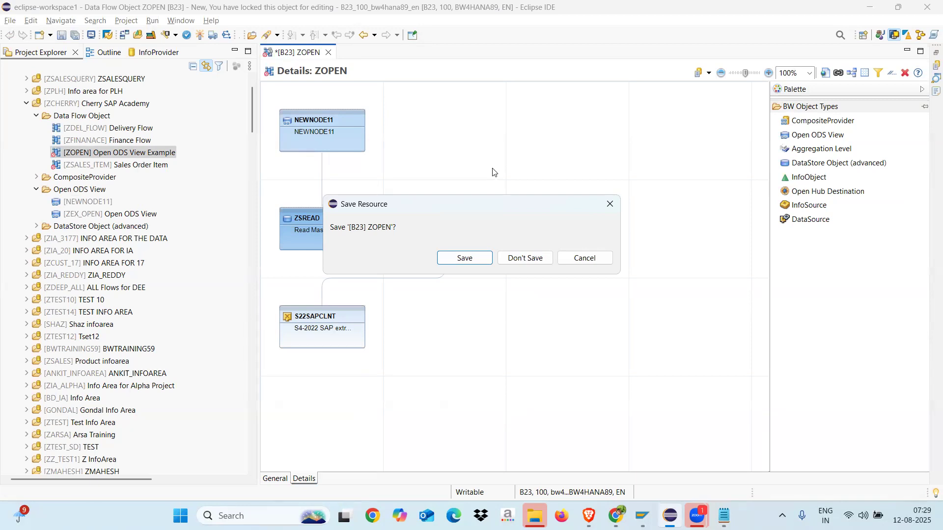
pyautogui.click(610, 205)
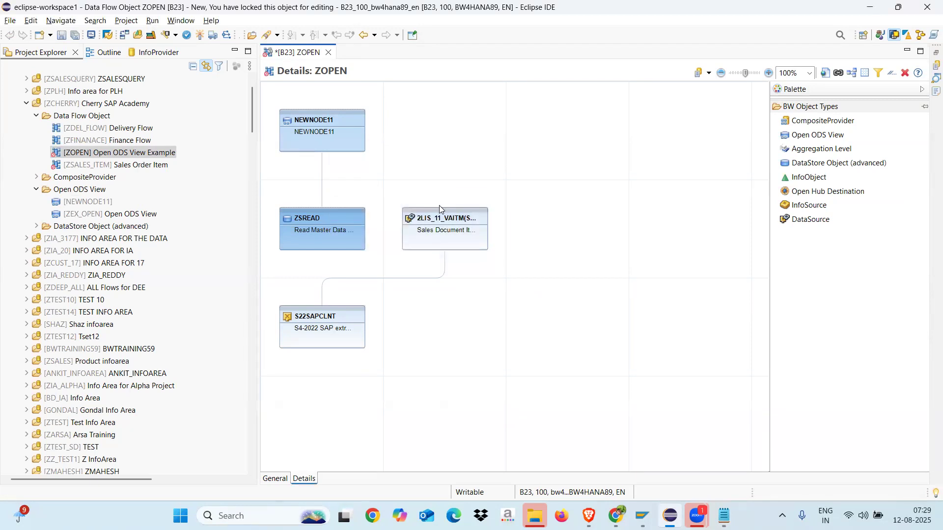
pyautogui.click(329, 53)
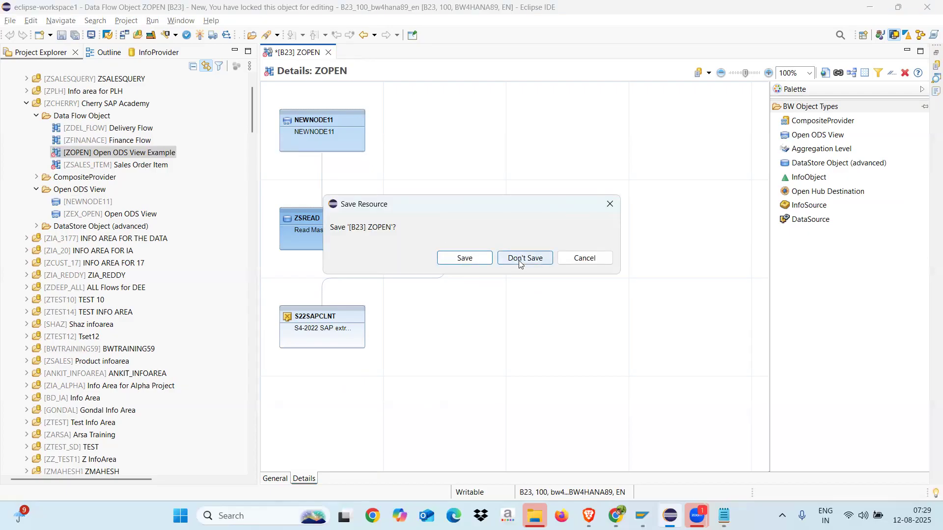
pyautogui.click(520, 259)
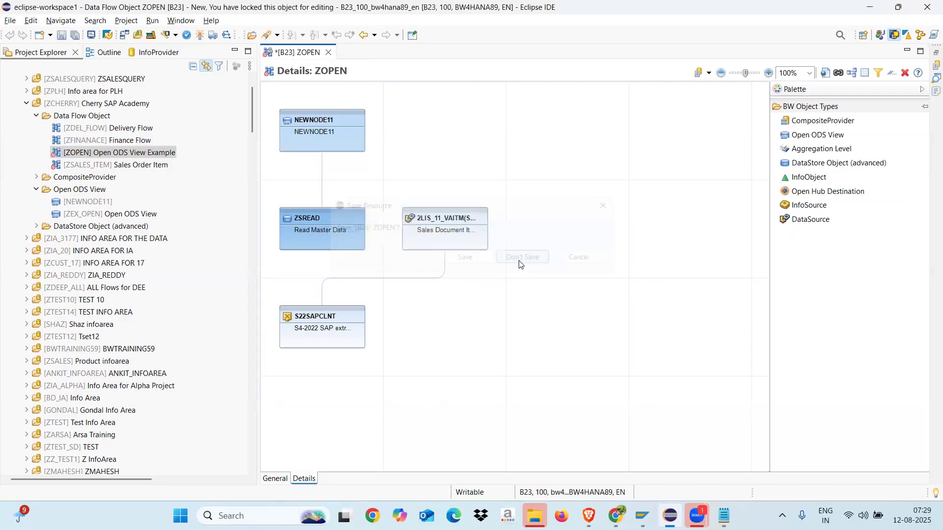
# Step: Switch to the Notepad notes and add the heading "DTP: Data transfer Process" below the full loads line
pyautogui.click(720, 516)
pyautogui.click(126, 432)
pyautogui.press('Return')
pyautogui.press('Return')
pyautogui.press('Return')
pyautogui.write('DTP: Data transfer Process')
pyautogui.press('Return')
# Step: Add the line "4 types" under the DTP heading, with blank lines after it
pyautogui.press('Return')
pyautogui.write('4 ttypes')
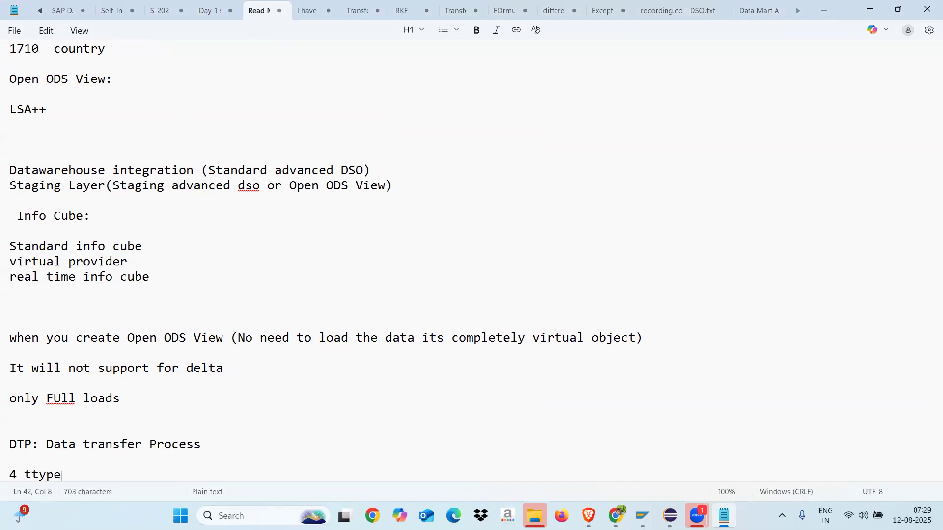
pyautogui.press('Return')
pyautogui.press('Return')
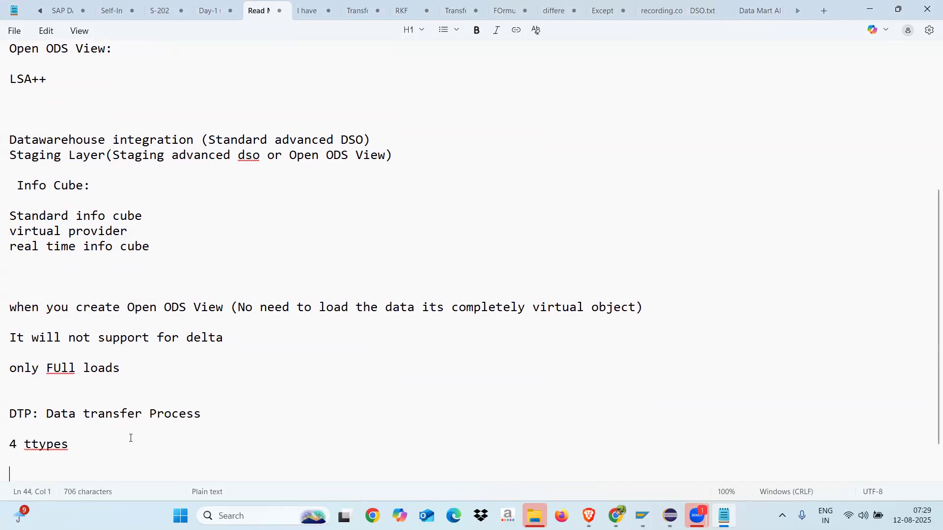
pyautogui.click(31, 447)
pyautogui.press('BackSpace')
pyautogui.click(60, 448)
pyautogui.press('Return')
pyautogui.press('Return')
pyautogui.press('Return')
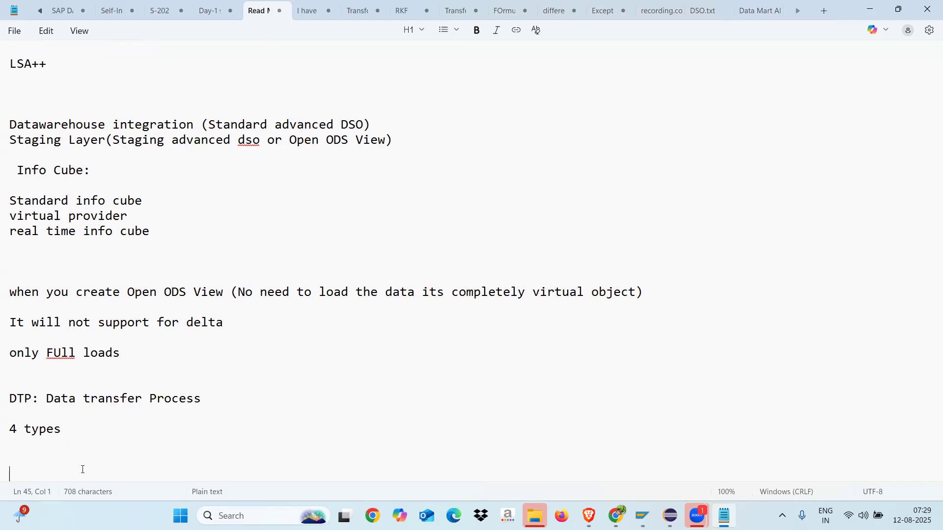
# Step: Write the note "If we don't create transformation we cannot create DTP" and highlight the sentence
pyautogui.write("If we don't ")
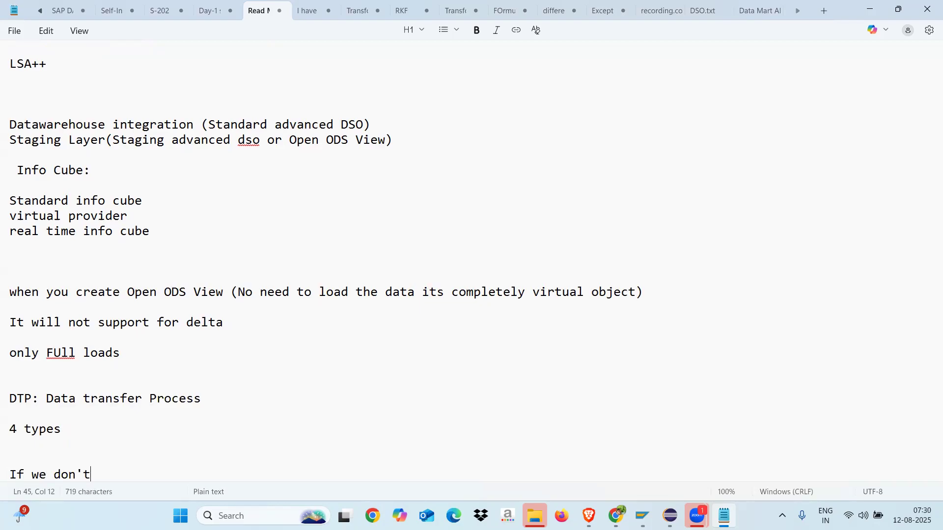
pyautogui.write('create transafor')
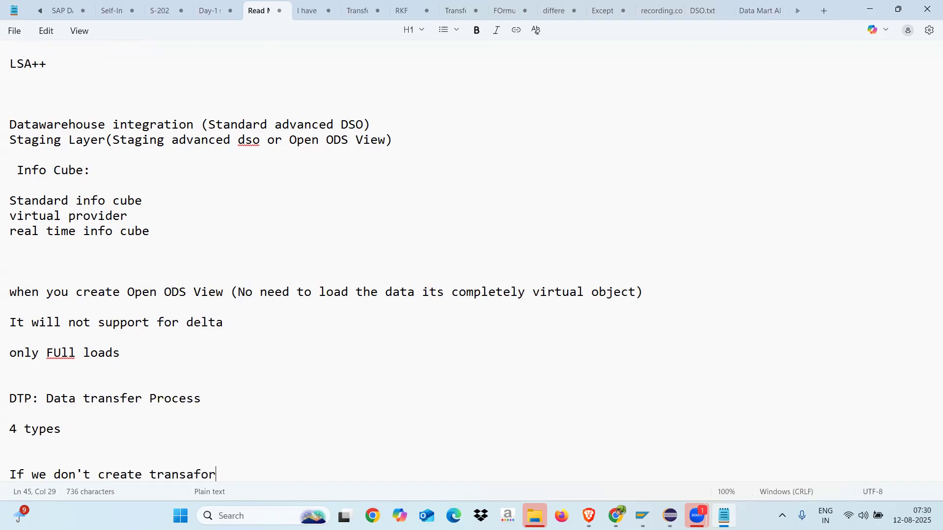
pyautogui.write('mation we cannot')
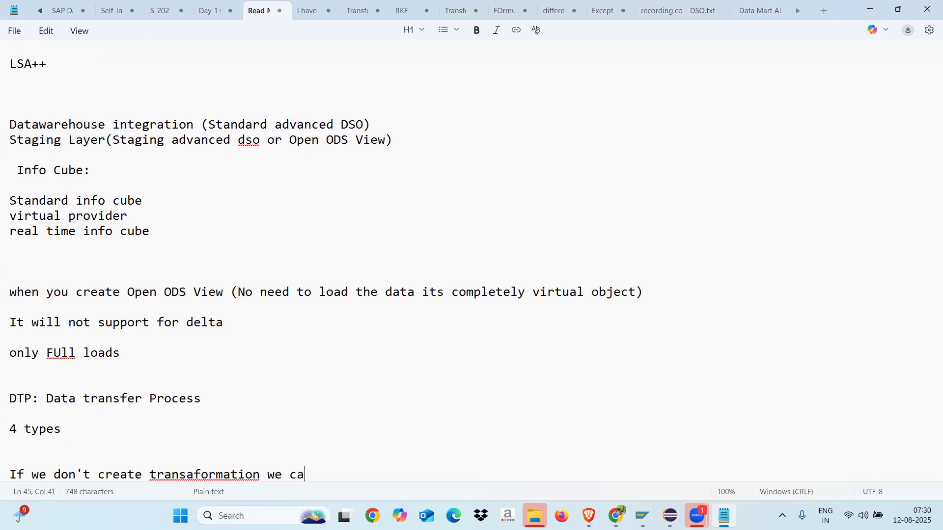
pyautogui.write('ate ')
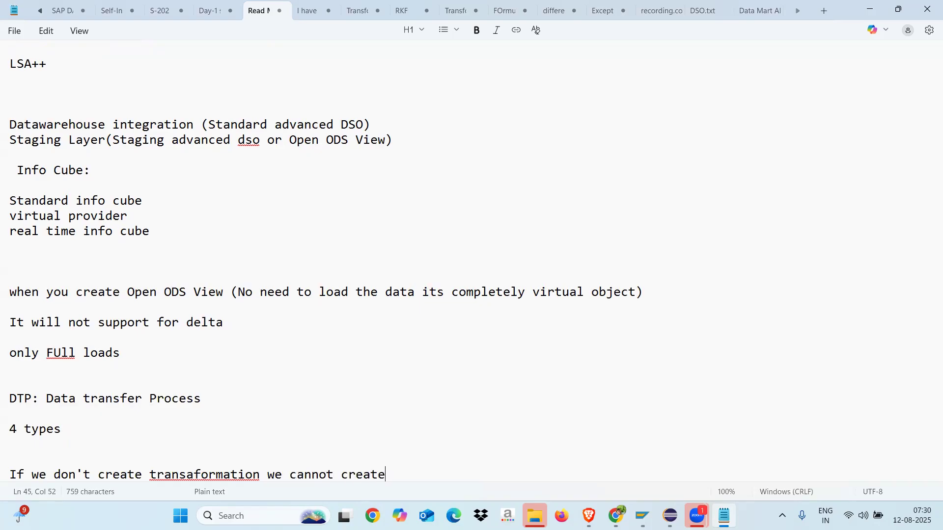
pyautogui.write('DTP')
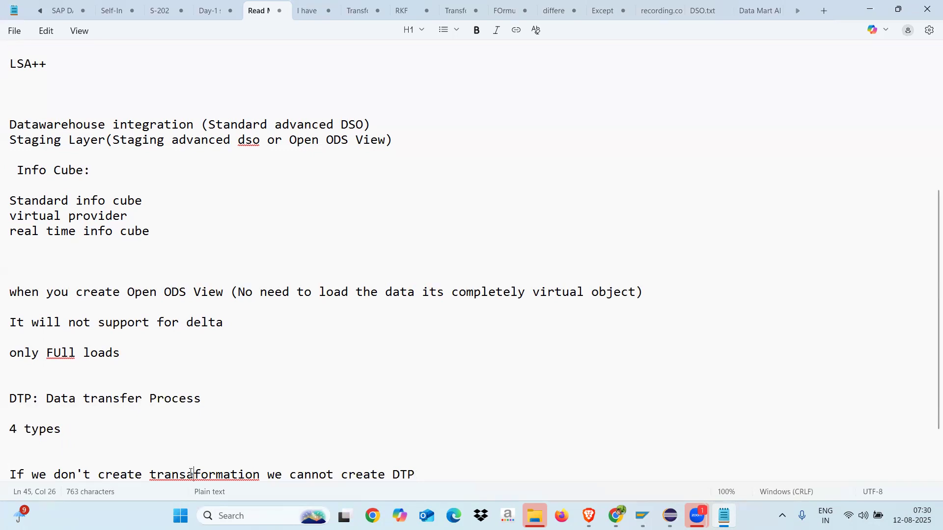
pyautogui.press('BackSpace')
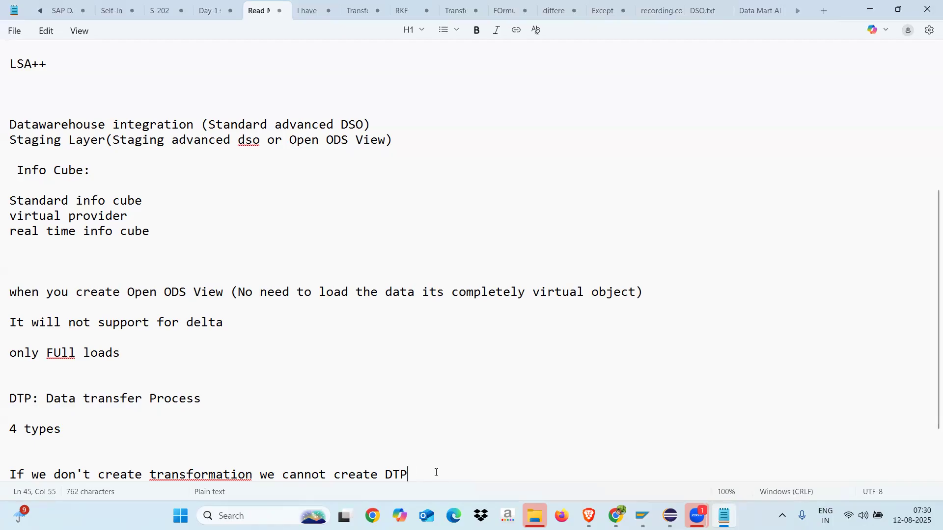
pyautogui.press('Return')
pyautogui.press('Return')
pyautogui.press('Return')
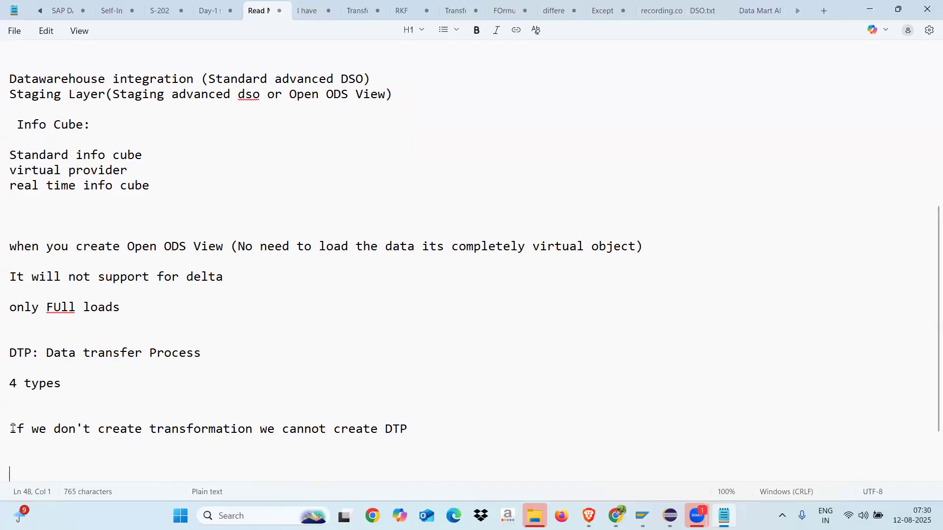
pyautogui.moveTo(12, 429); pyautogui.dragTo(411, 433)
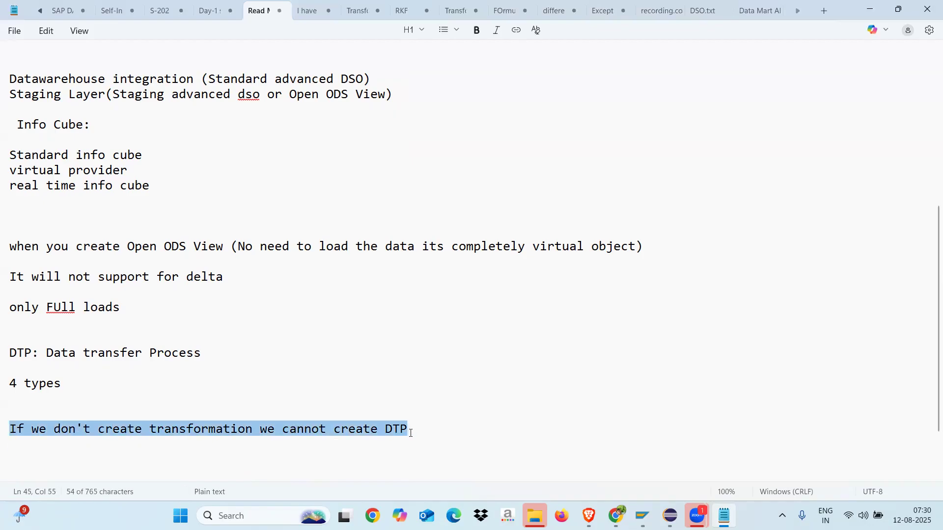
# Step: Add the note "we cannot load the data without DTP in BW4HANA" below the transformation sentence
pyautogui.click(129, 456)
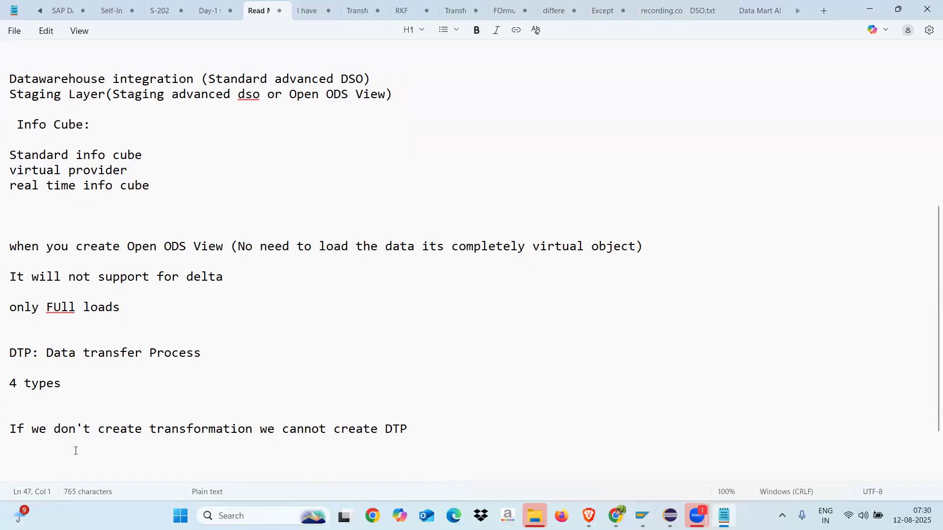
pyautogui.write('we cannot laod')
pyautogui.press('BackSpace')
pyautogui.press('BackSpace')
pyautogui.press('BackSpace')
pyautogui.press('BackSpace')
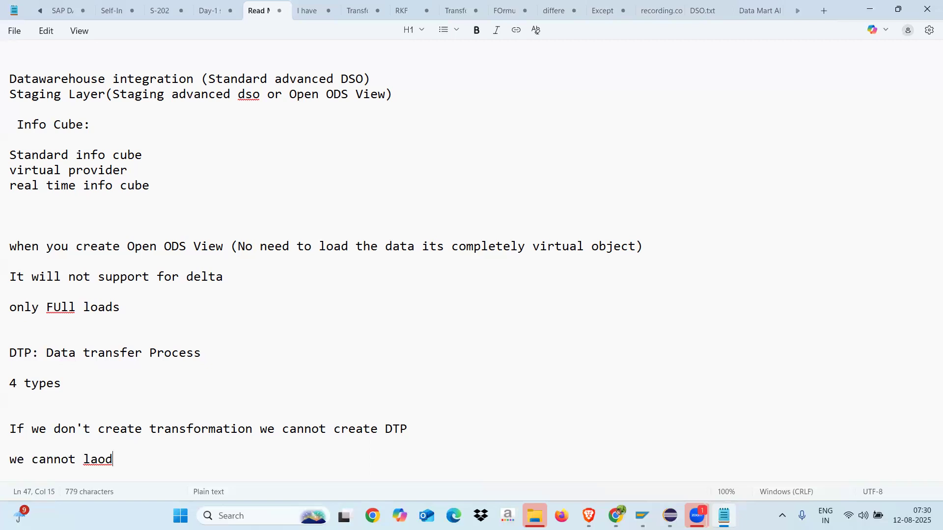
pyautogui.write('oad the dat')
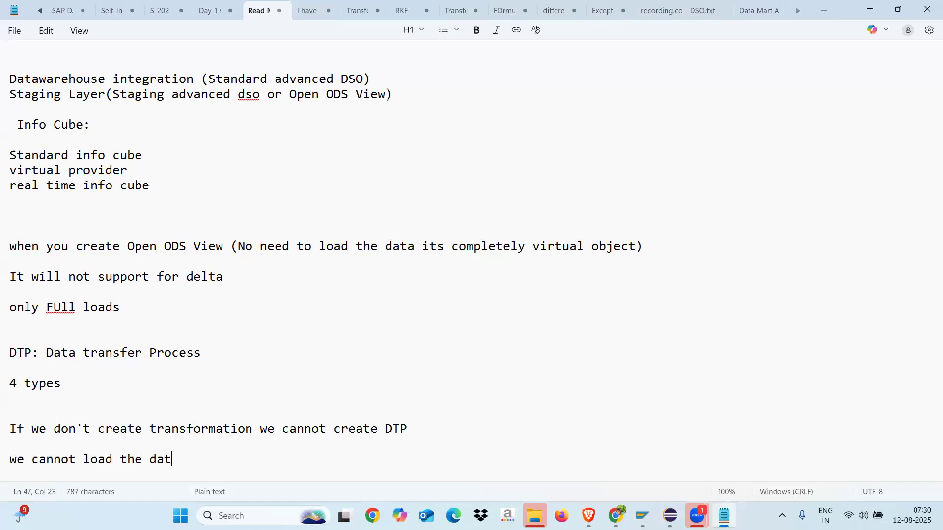
pyautogui.write('a without DTP in BW4HNAA')
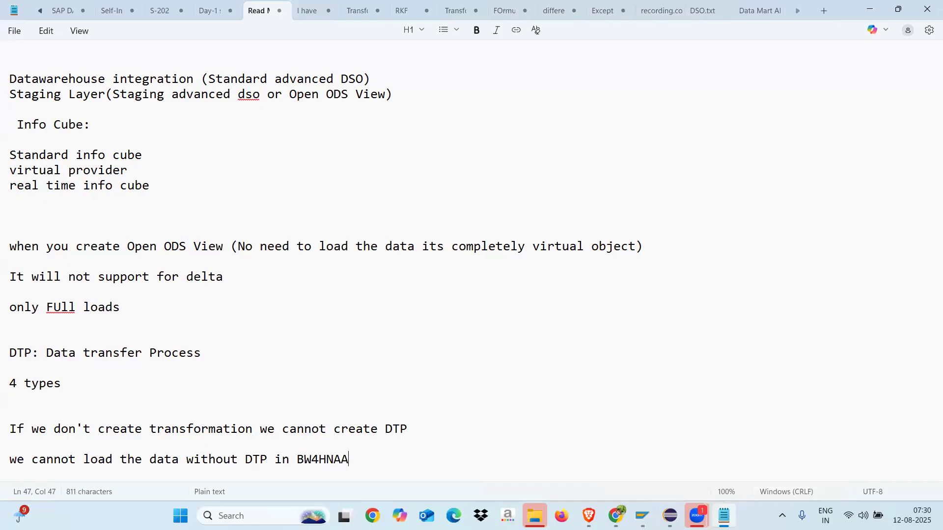
pyautogui.press('BackSpace')
pyautogui.press('BackSpace')
pyautogui.press('BackSpace')
pyautogui.write('ANA')
# Step: Add a "Source:" label below the BW4HANA note, separated by blank lines
pyautogui.press('Return')
pyautogui.press('Return')
pyautogui.press('Return')
pyautogui.write('SOurce')
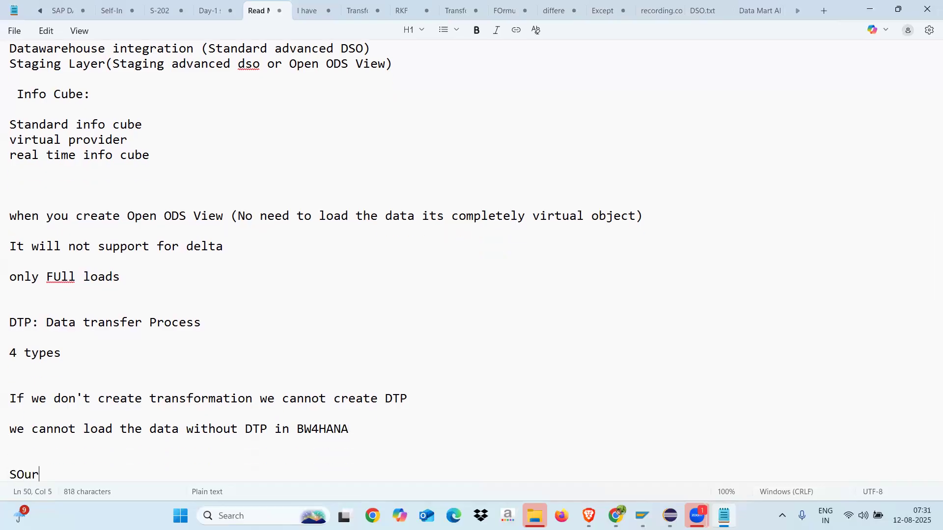
pyautogui.press('BackSpace')
pyautogui.press('BackSpace')
pyautogui.press('BackSpace')
pyautogui.press('BackSpace')
pyautogui.press('BackSpace')
pyautogui.write('ource:')
# Step: Add a "Target:" label below the Source label
pyautogui.press('Return')
pyautogui.press('Return')
pyautogui.write('Traeget')
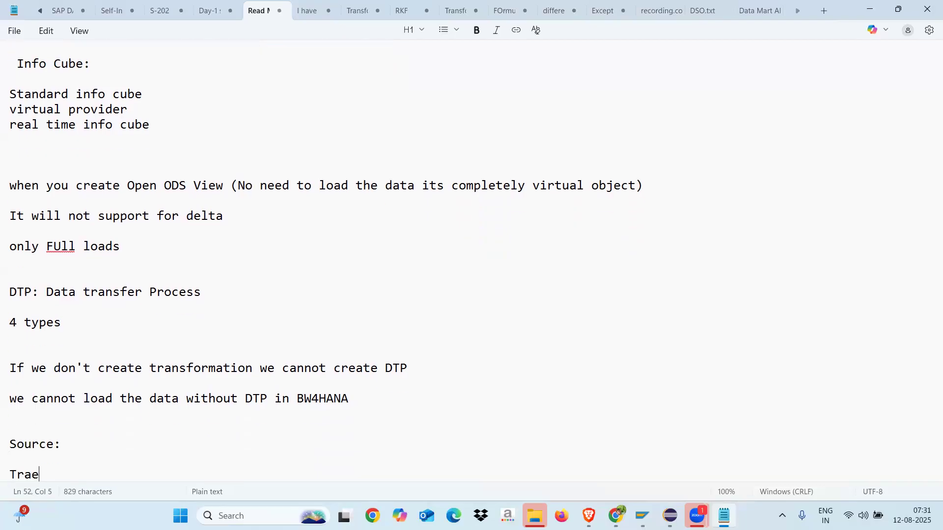
pyautogui.press('BackSpace')
pyautogui.press('BackSpace')
pyautogui.press('BackSpace')
pyautogui.press('BackSpace')
pyautogui.press('BackSpace')
pyautogui.press('BackSpace')
pyautogui.write('arget:')
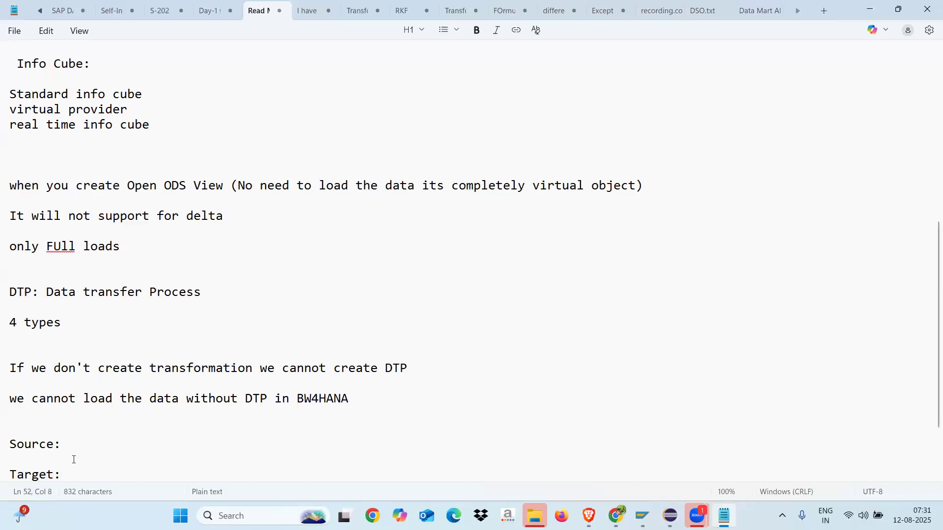
# Step: Enter "Composite Provider" after the Source label
pyautogui.click(66, 444)
pyautogui.write('Composite Provider')
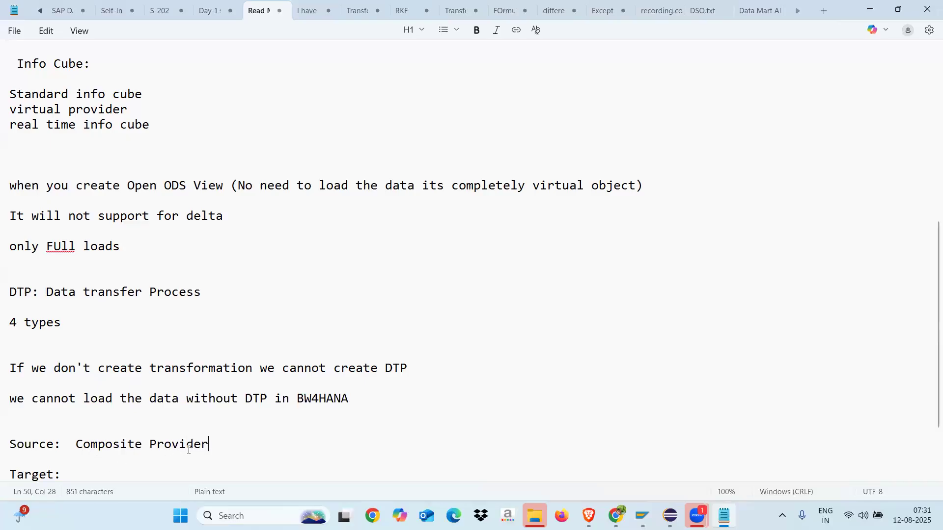
# Step: Add ", Query ," after "Composite Provider" on the Source line
pyautogui.moveTo(208, 444); pyautogui.dragTo(72, 445)
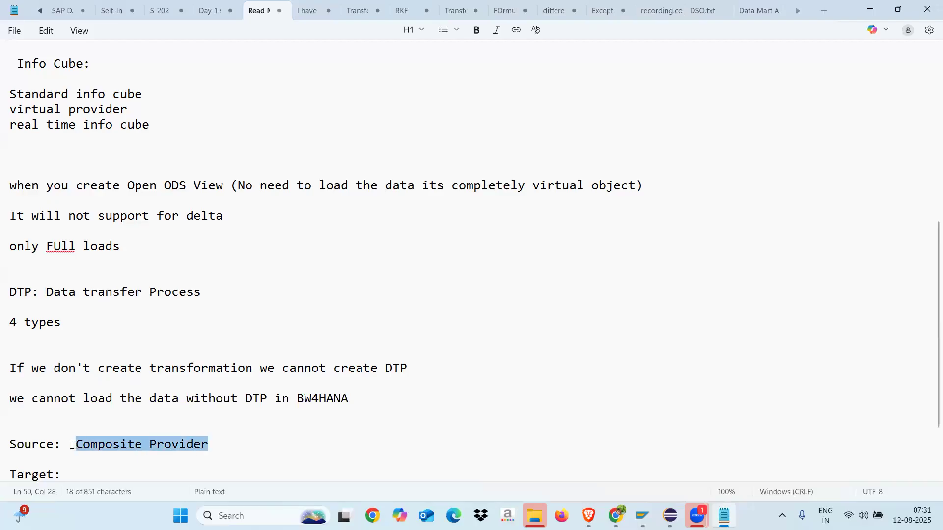
pyautogui.click(218, 446)
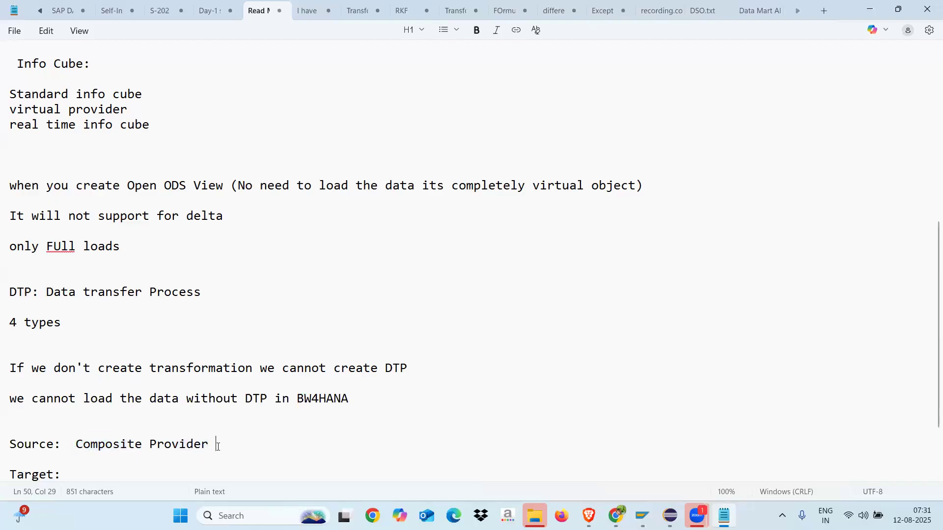
pyautogui.moveTo(211, 444); pyautogui.dragTo(76, 446)
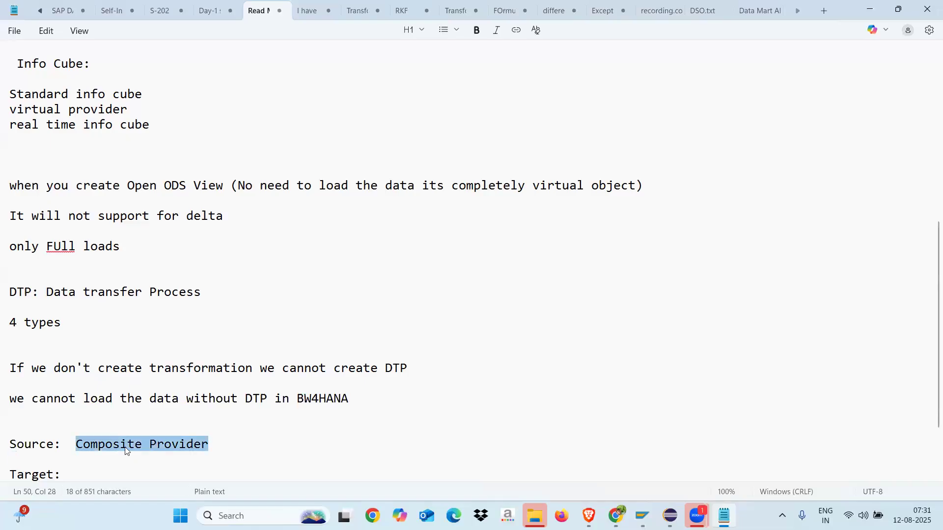
pyautogui.click(216, 445)
pyautogui.write(', Query ,')
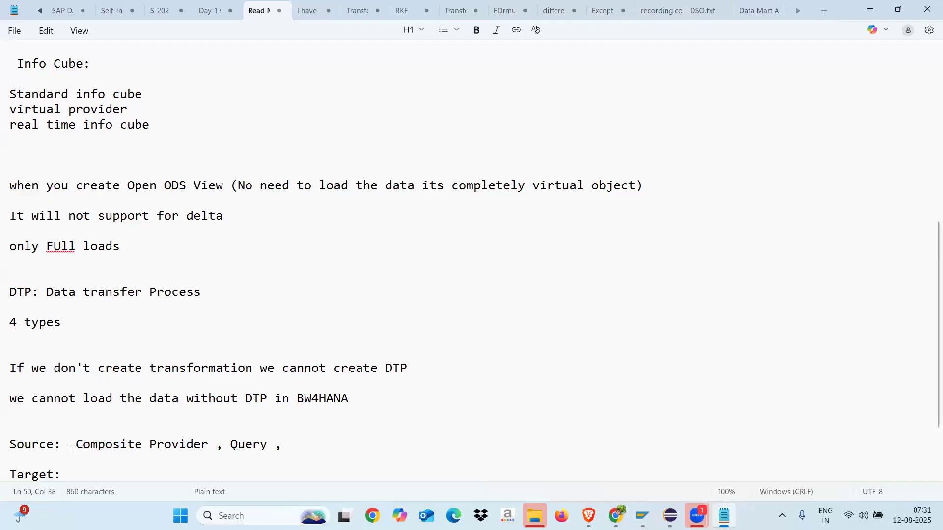
# Step: Extend the Source list with "ADSO, Info Object, Open ODS View" after Query
pyautogui.moveTo(70, 449)
pyautogui.mouseDown()
pyautogui.moveTo(261, 447)
pyautogui.moveTo(282, 456)
pyautogui.moveTo(78, 451)
pyautogui.mouseUp()
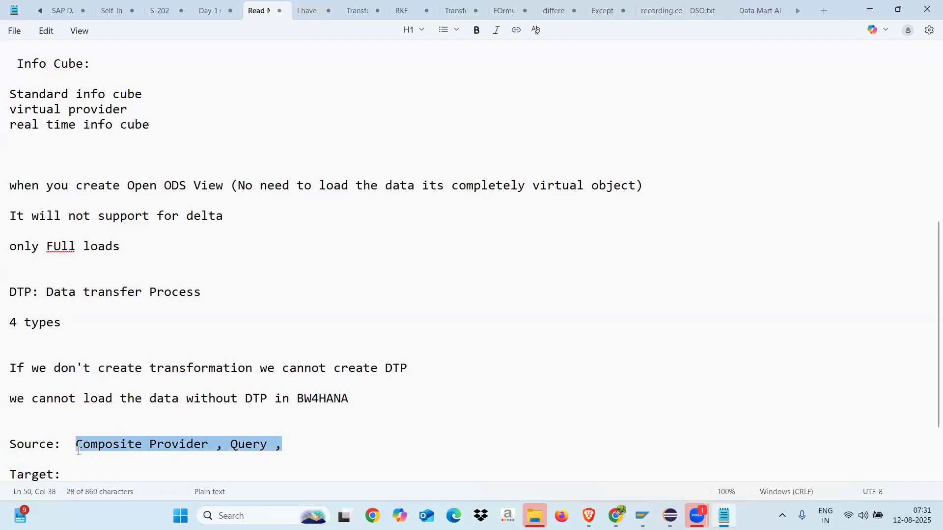
pyautogui.click(312, 448)
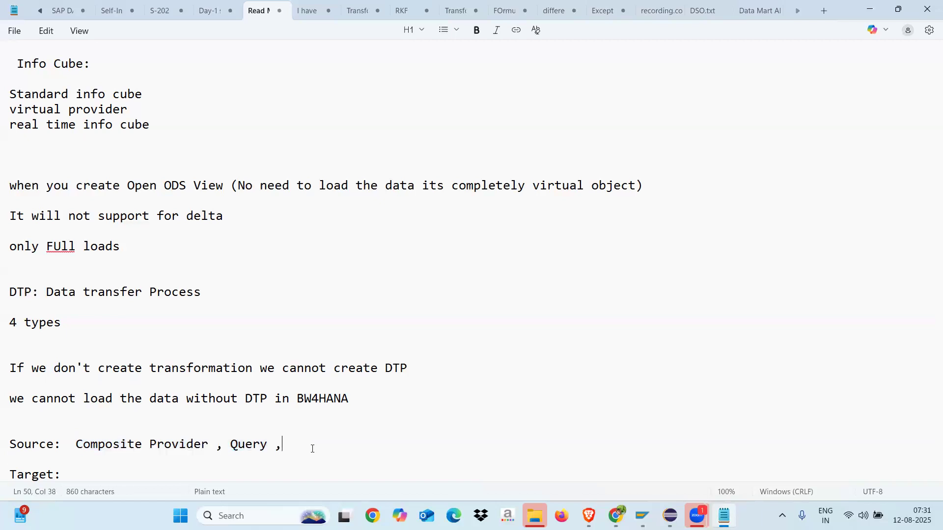
pyautogui.write('ADSO, Info Object, Open O')
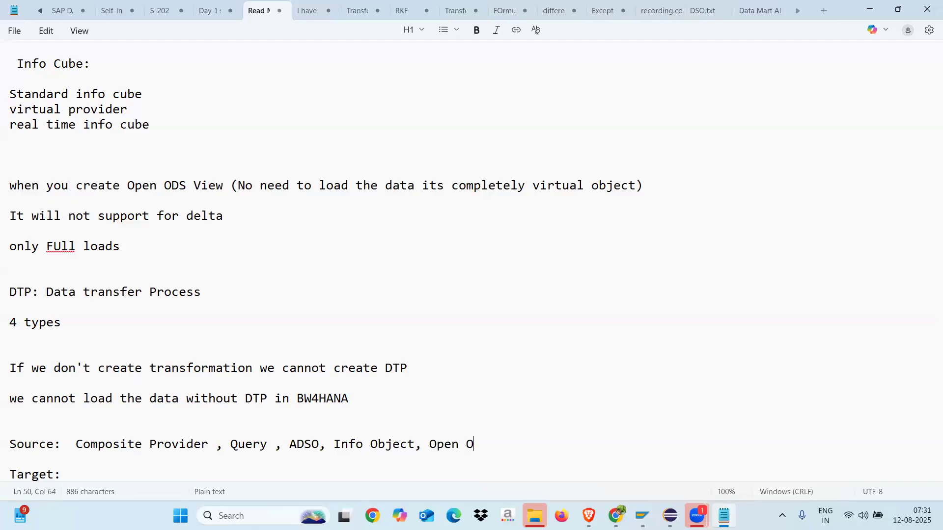
pyautogui.write('DS View')
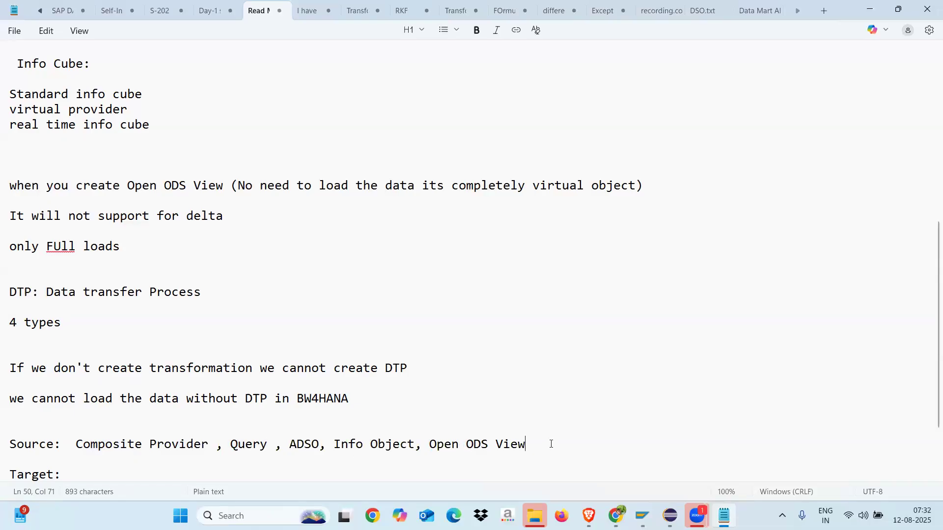
pyautogui.write(',')
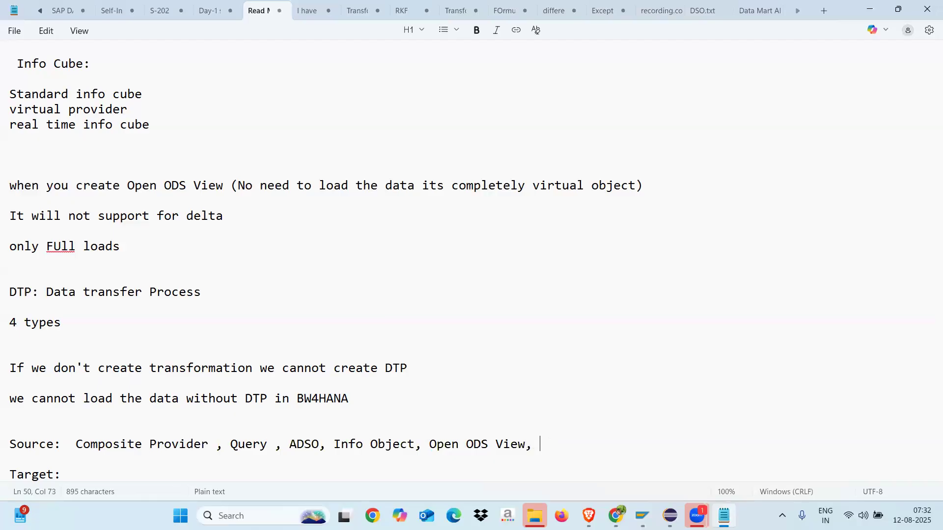
pyautogui.write(' cal')
pyautogui.press('BackSpace')
pyautogui.press('BackSpace')
pyautogui.press('BackSpace')
pyautogui.press('BackSpace')
pyautogui.press('BackSpace')
# Step: Enter "ADSO, Open Hub destination, Info Object" after the Target label, correcting any typing slips
pyautogui.click(76, 467)
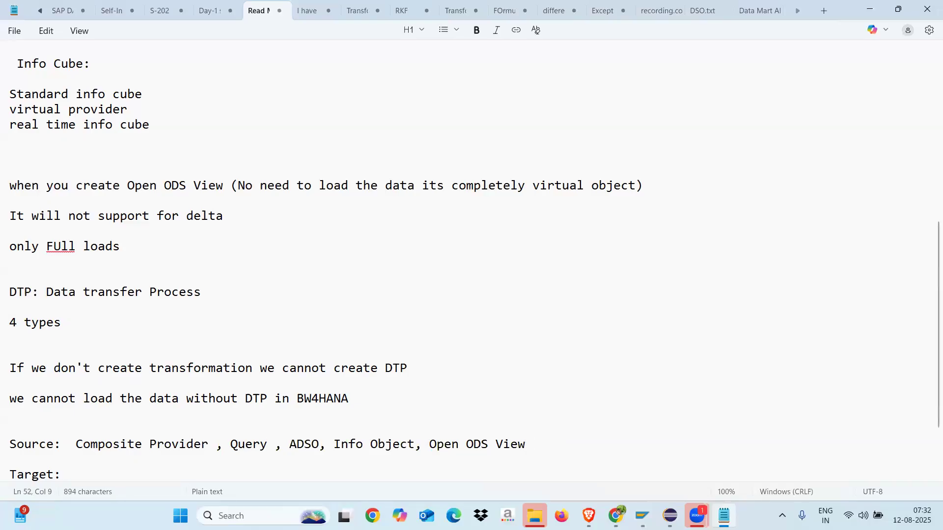
pyautogui.write('ADSO, ')
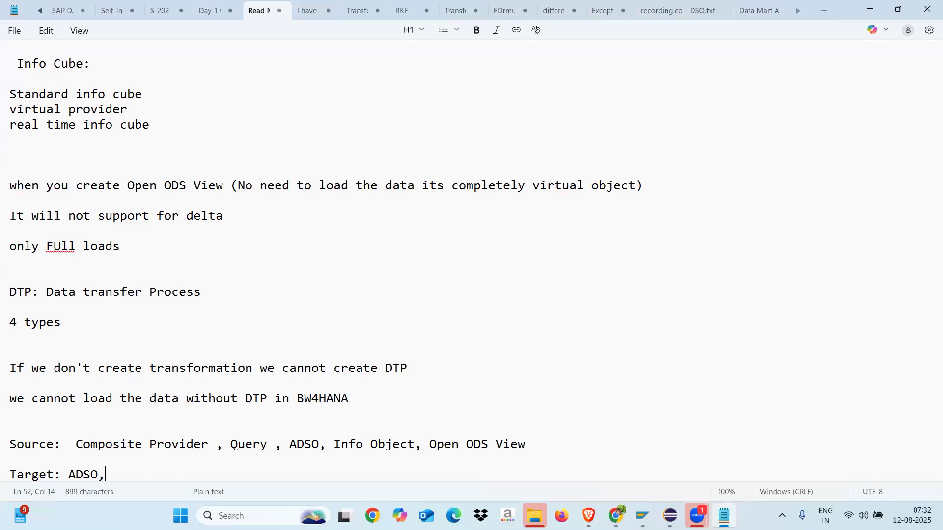
pyautogui.write('Open HUb destina')
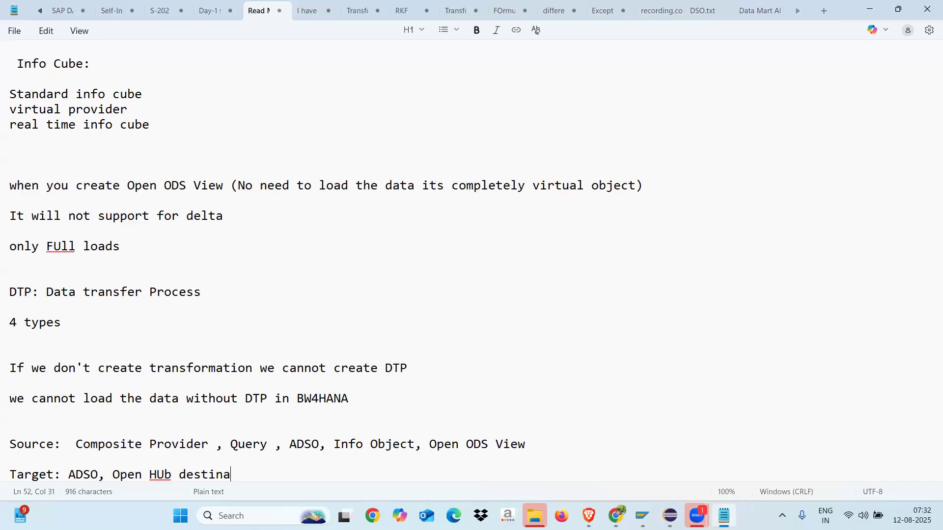
pyautogui.write('tion, Indo Object')
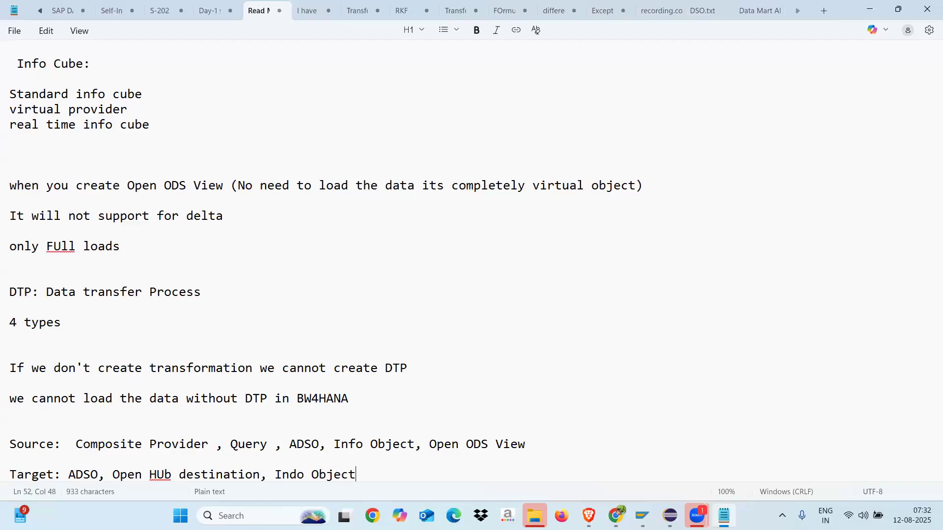
pyautogui.click(170, 474)
pyautogui.press('BackSpace')
pyautogui.press('BackSpace')
pyautogui.write('ub')
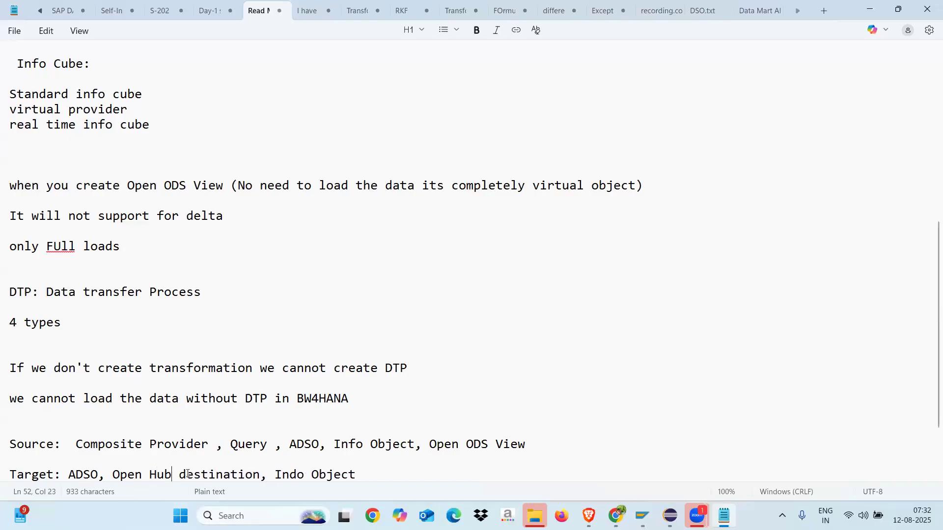
pyautogui.click(193, 474)
pyautogui.click(326, 475)
pyautogui.click(298, 475)
pyautogui.press('BackSpace')
pyautogui.write('f')
pyautogui.moveTo(930, 301); pyautogui.dragTo(928, 381)
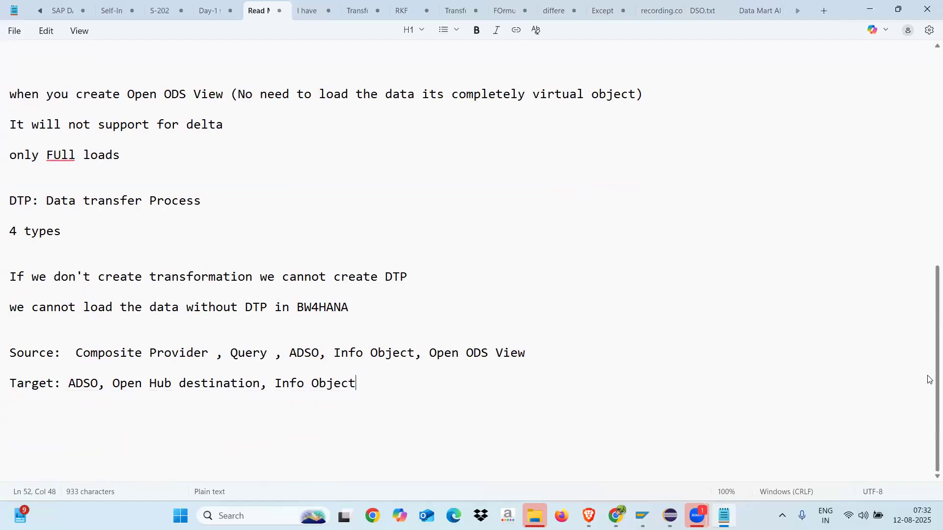
pyautogui.moveTo(66, 387); pyautogui.dragTo(358, 383)
pyautogui.click(368, 386)
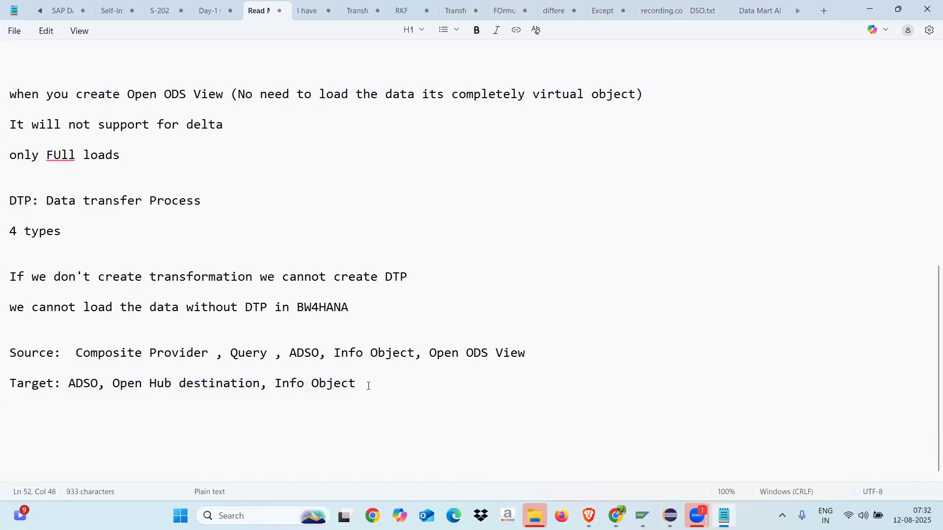
pyautogui.moveTo(369, 386); pyautogui.dragTo(70, 385)
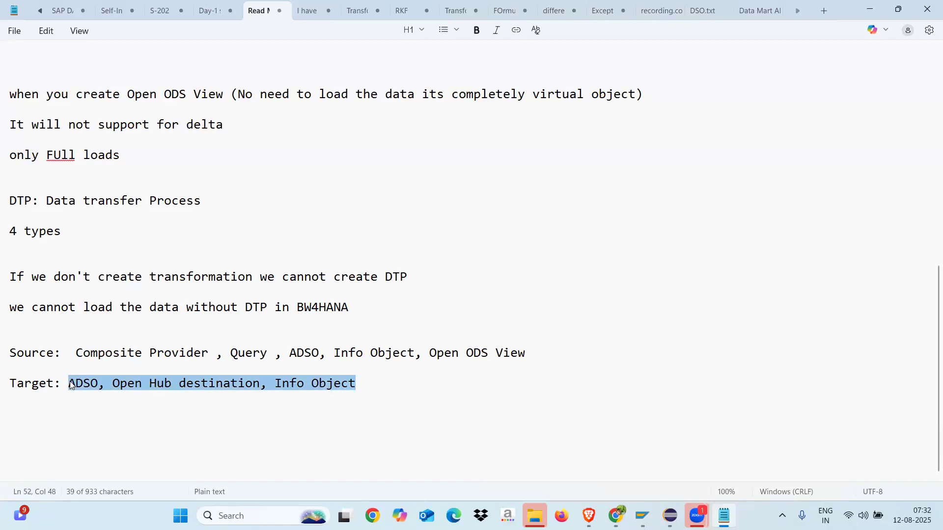
pyautogui.click(364, 381)
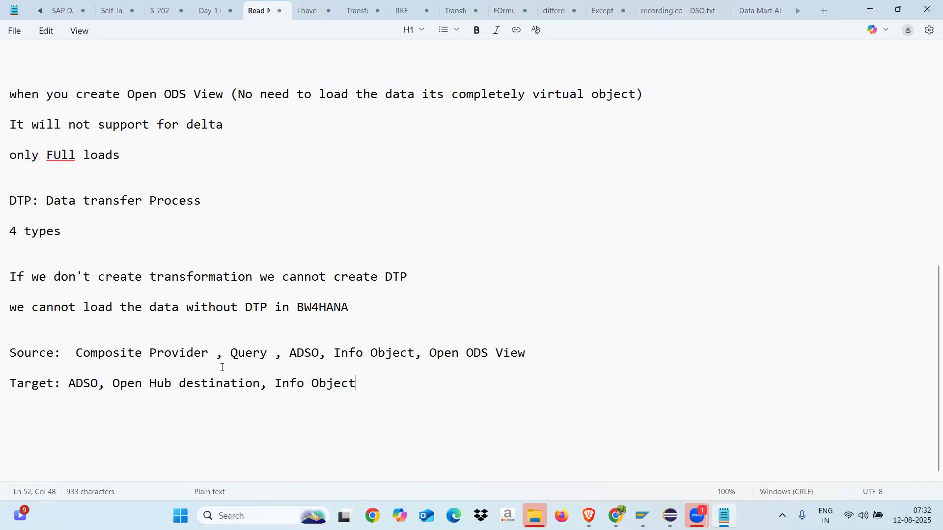
pyautogui.moveTo(215, 354); pyautogui.dragTo(77, 358)
# Step: Add "Standard DTP" and "Error DTP" below the Target line, separated by blank lines
pyautogui.click(367, 388)
pyautogui.press('Return')
pyautogui.press('Return')
pyautogui.press('Return')
pyautogui.write('Standard ')
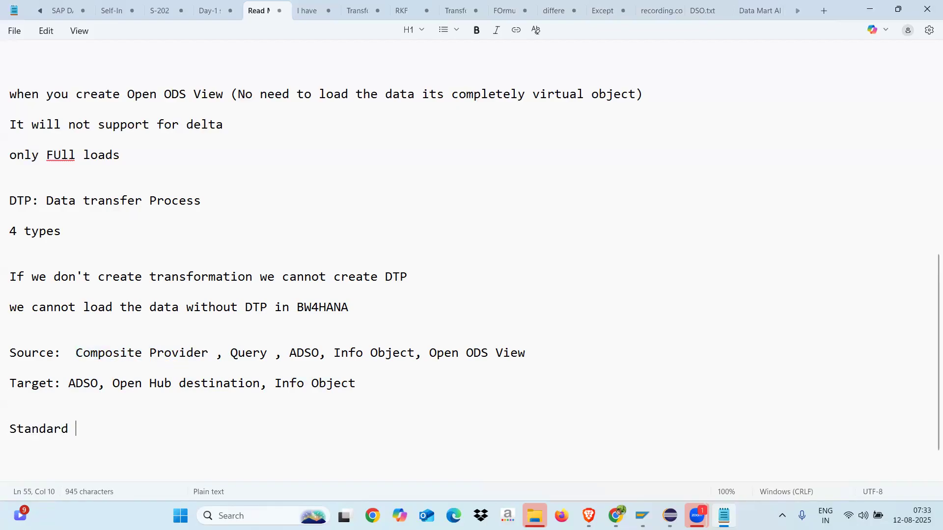
pyautogui.write('DTP')
pyautogui.press('Return')
pyautogui.press('Return')
pyautogui.write('Error DTP')
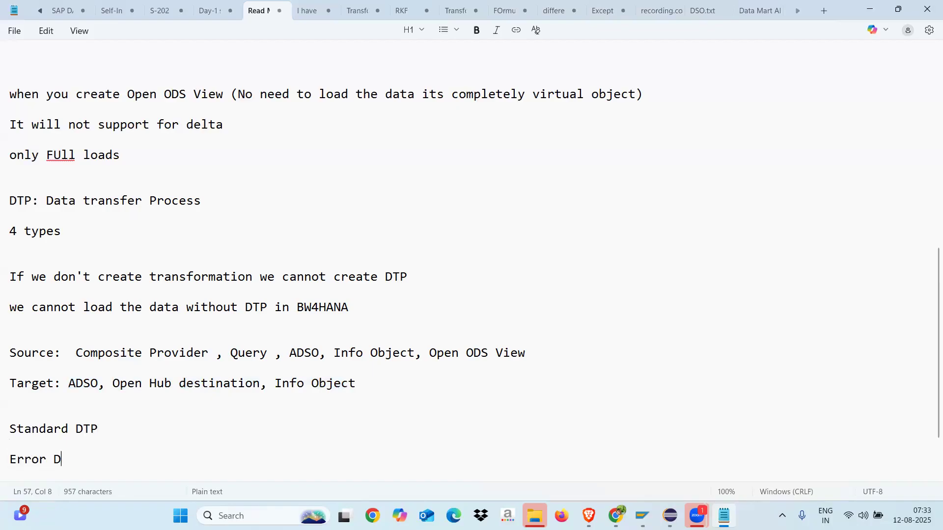
pyautogui.press('Return')
pyautogui.press('Return')
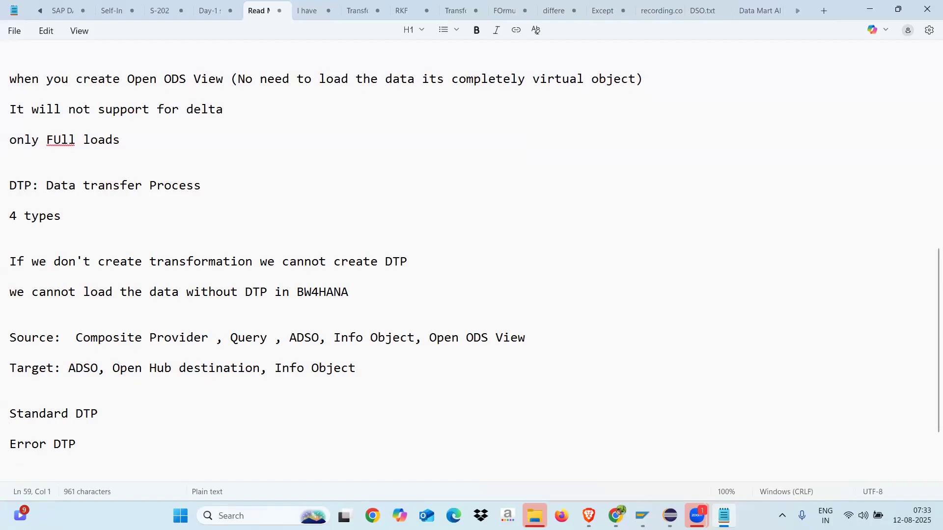
pyautogui.write('Virtual DR')
pyautogui.press('BackSpace')
pyautogui.press('BackSpace')
pyautogui.press('BackSpace')
pyautogui.press('BackSpace')
pyautogui.press('BackSpace')
pyautogui.press('BackSpace')
pyautogui.press('BackSpace')
# Step: Add "Direct access DTP" and "Real Time DTP" below Error DTP, separated by a blank line
pyautogui.write('Direct acc')
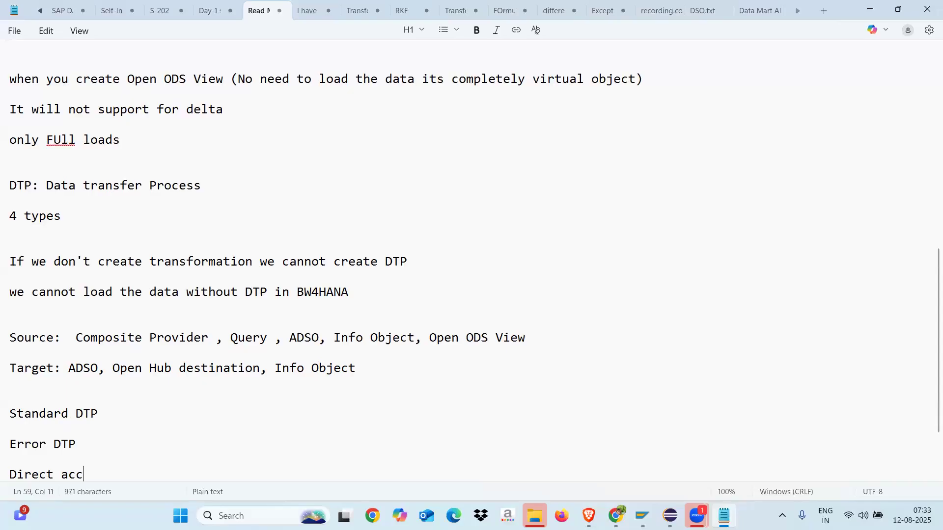
pyautogui.write('ess DTP')
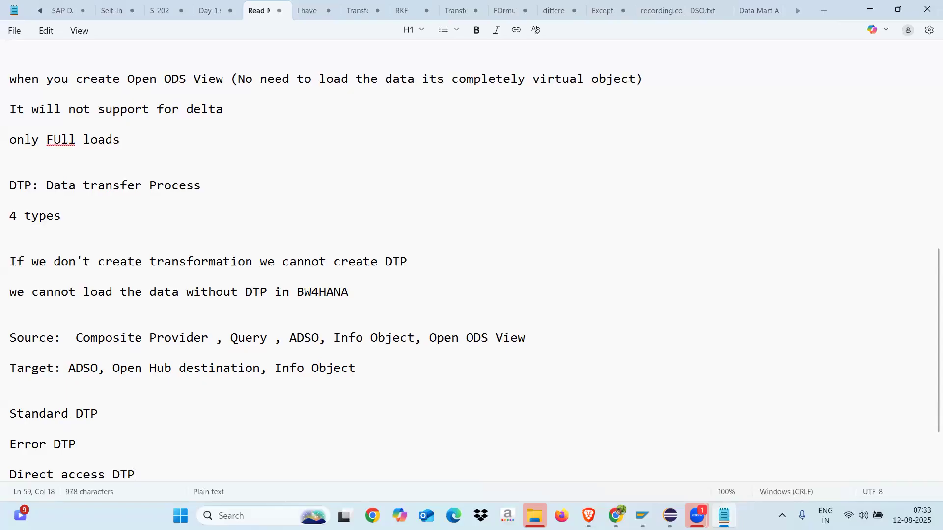
pyautogui.press('Return')
pyautogui.press('Return')
pyautogui.write('Real TIme DTP')
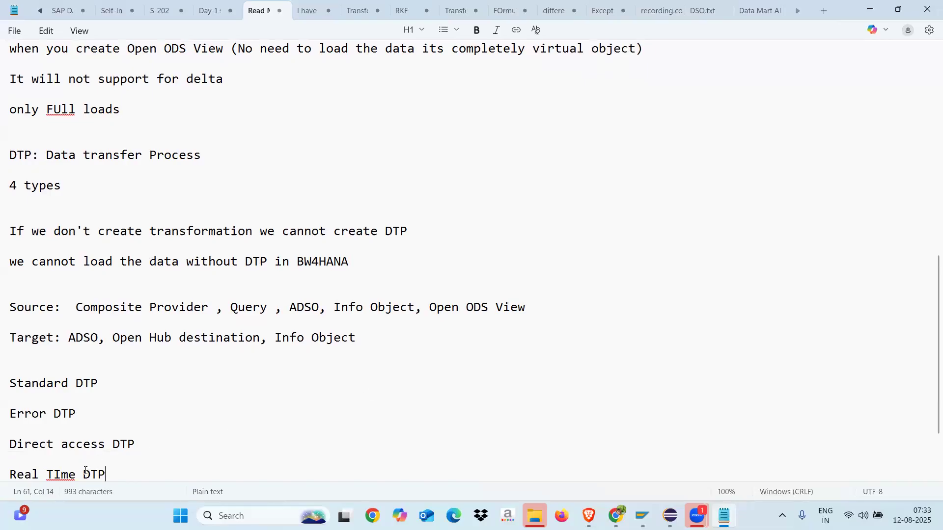
pyautogui.click(66, 475)
pyautogui.press('BackSpace')
pyautogui.write('i')
# Step: Add the remark "(By default it will create)" directly after "Standard DTP"
pyautogui.click(106, 383)
pyautogui.write('(By default')
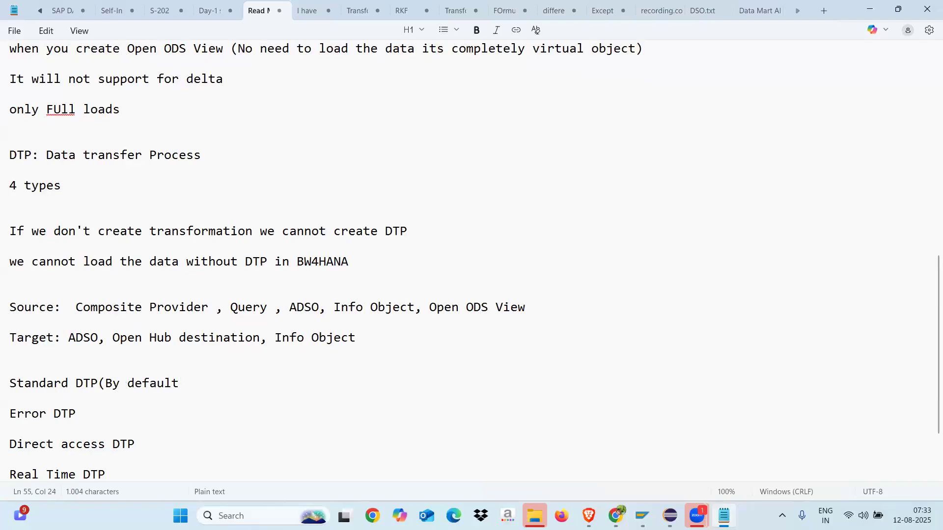
pyautogui.write(' it will create)')
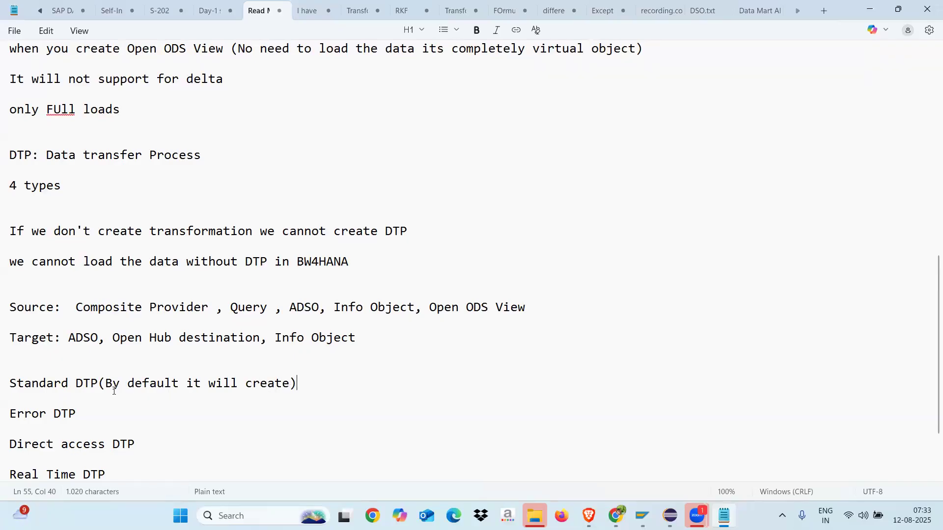
# Step: Add "1% Error stock" after "Error DTP"
pyautogui.click(87, 414)
pyautogui.write('1%')
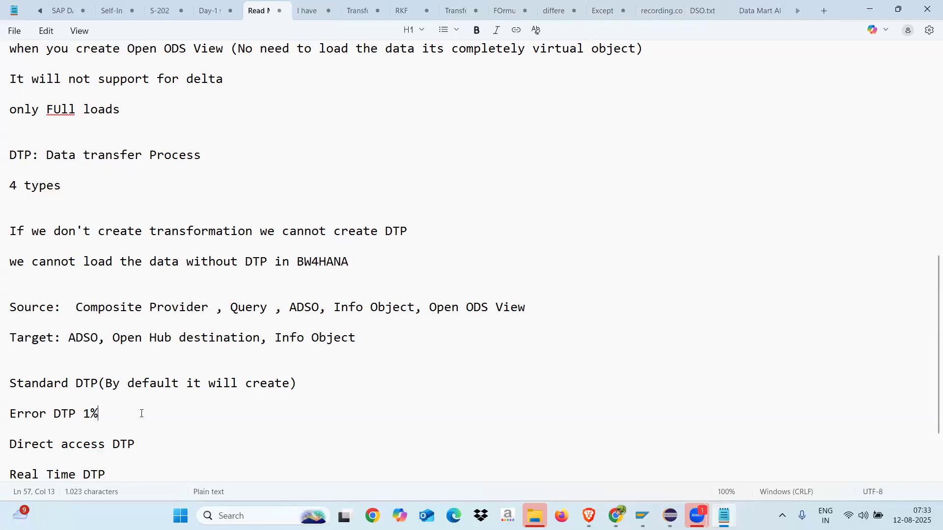
pyautogui.write('  Error stock')
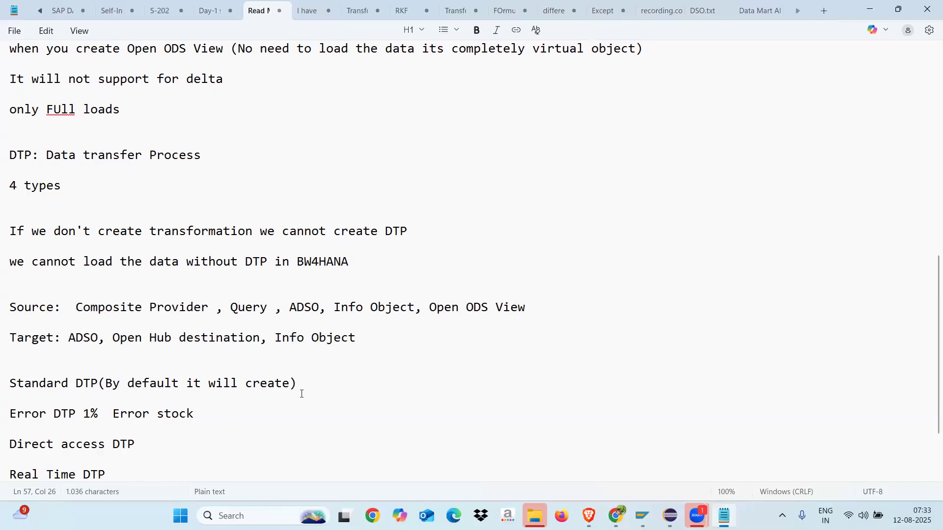
# Step: Append ": PSA to DSO, DSO to DSO, DSO to Cube" to the Standard DTP line
pyautogui.write(': PSA to DSO, DSO')
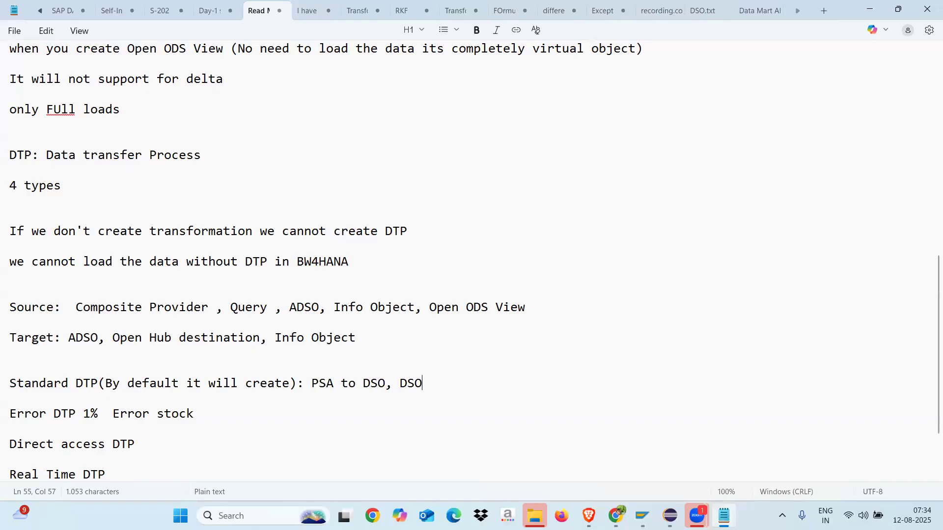
pyautogui.write(' to DSO, ')
pyautogui.write('DSO t')
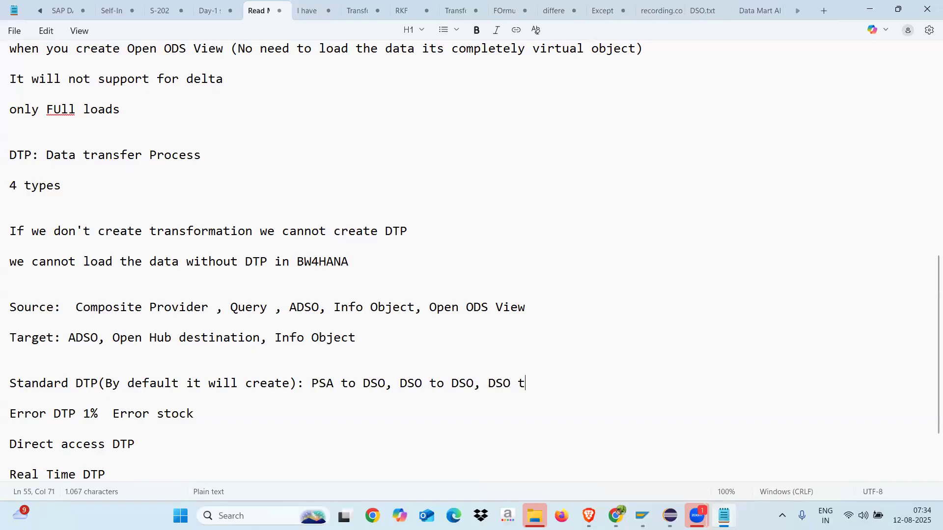
pyautogui.write('o Cube')
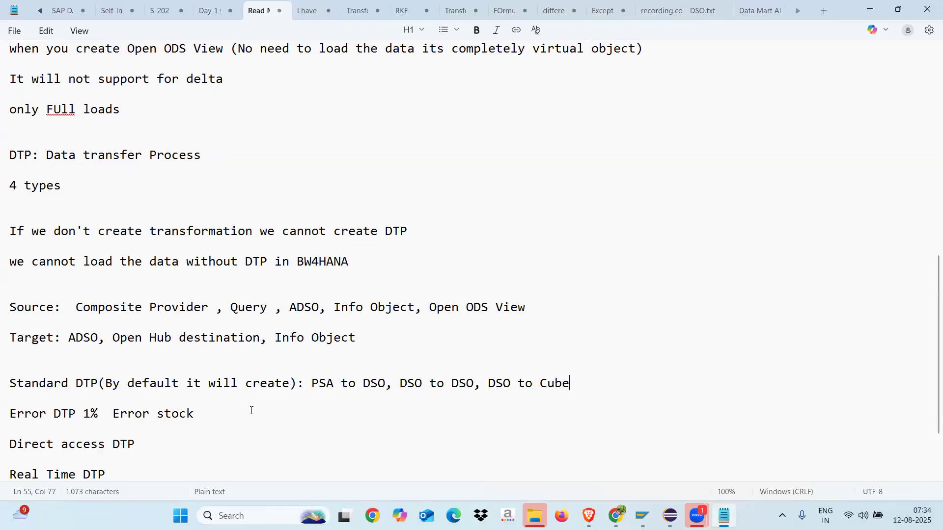
# Step: Append "(Error stock to DSO, error stock to info Obejct, error stock to cube)" to the Error DTP line
pyautogui.write('Error stock (Error stock t')
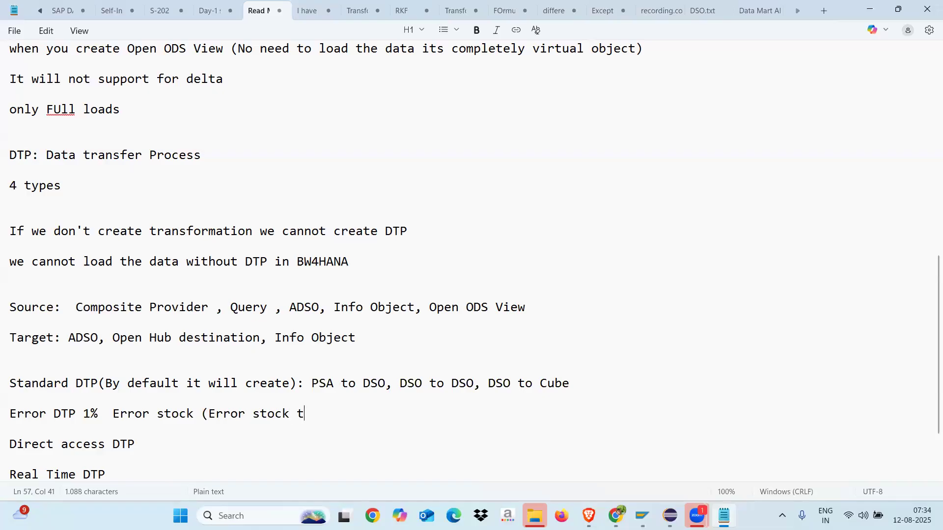
pyautogui.write('o DSO, error stock to i')
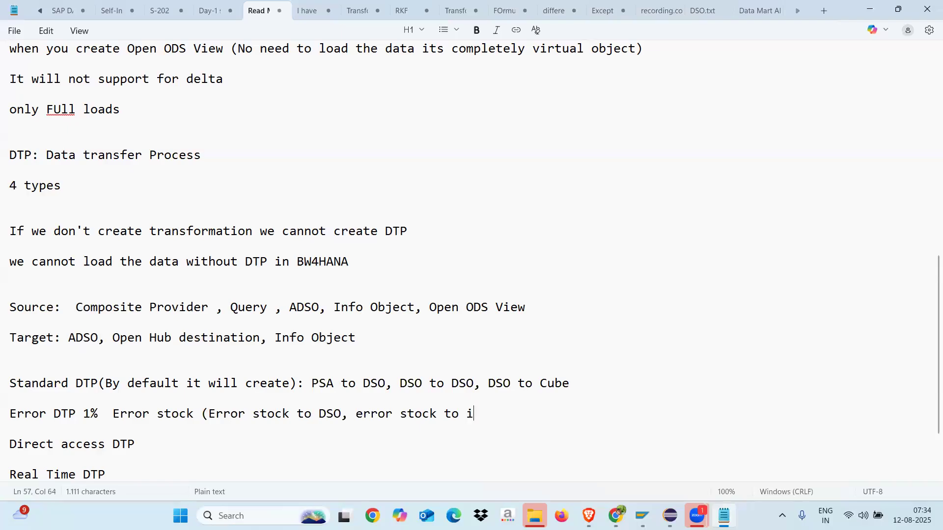
pyautogui.write('nfo Obejct')
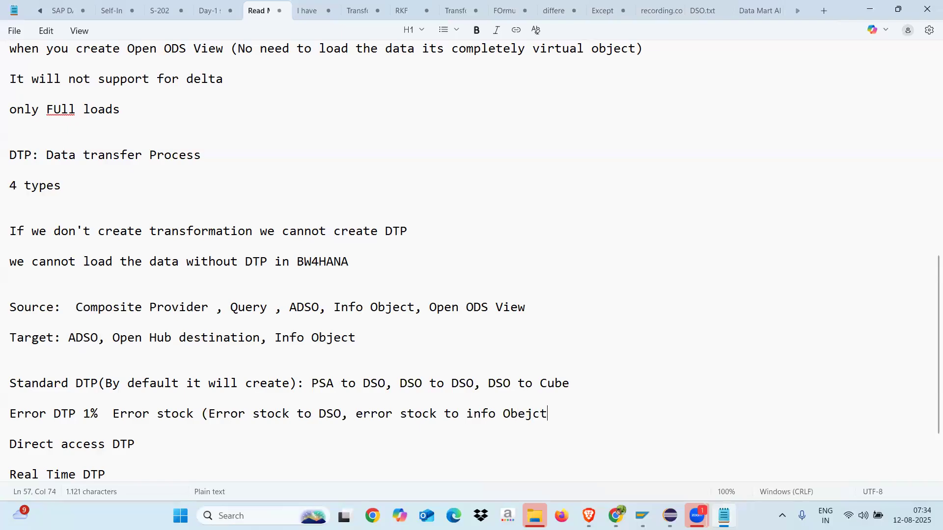
pyautogui.write(', error stock to cube)')
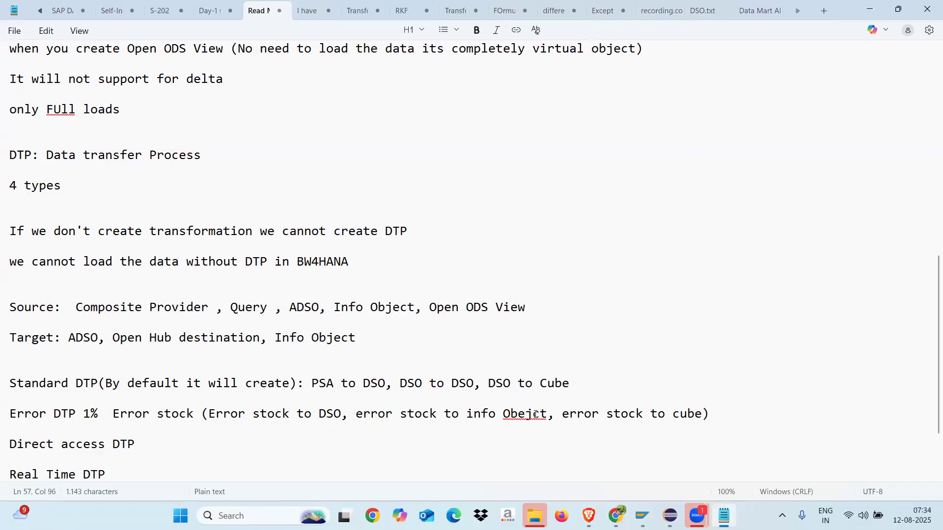
# Step: Correct the misspelled word "Obejct" to "Object" in the Error DTP line
pyautogui.click(528, 415)
pyautogui.press('BackSpace')
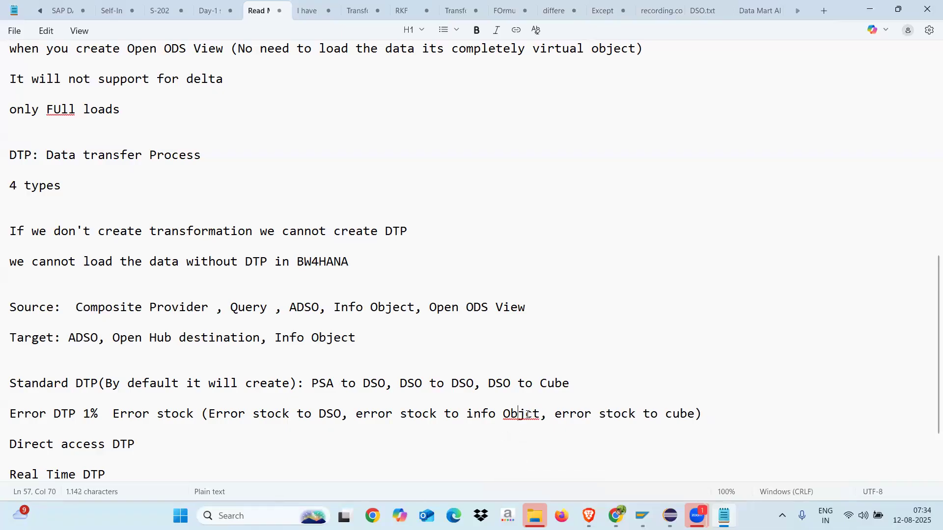
pyautogui.click(529, 414)
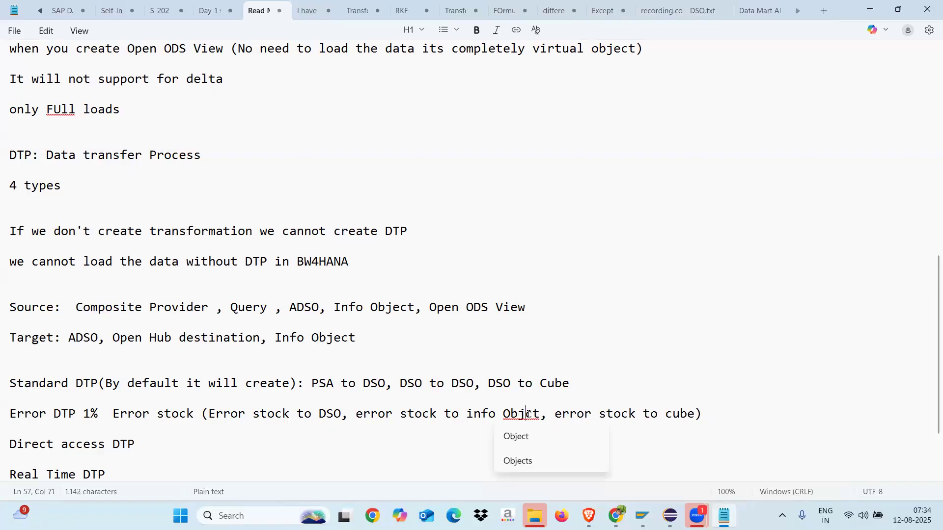
pyautogui.write('e')
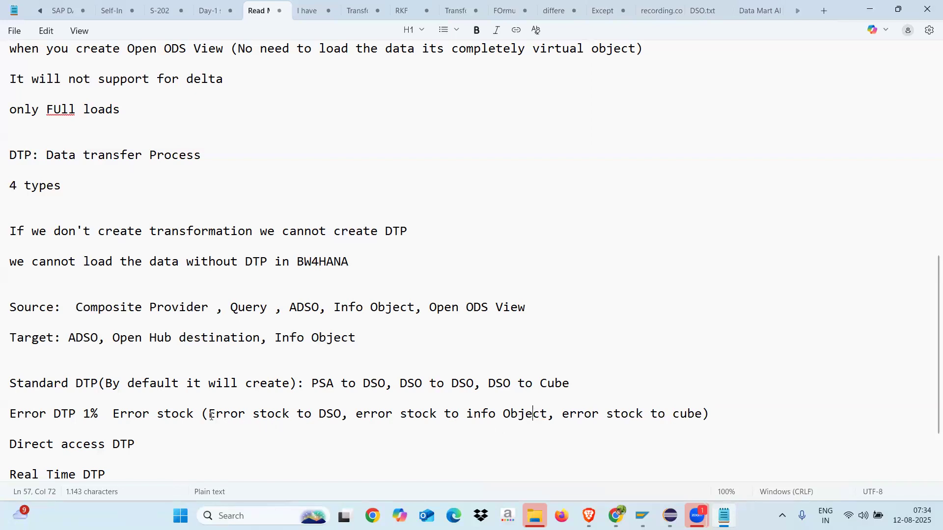
pyautogui.moveTo(207, 415); pyautogui.dragTo(290, 416)
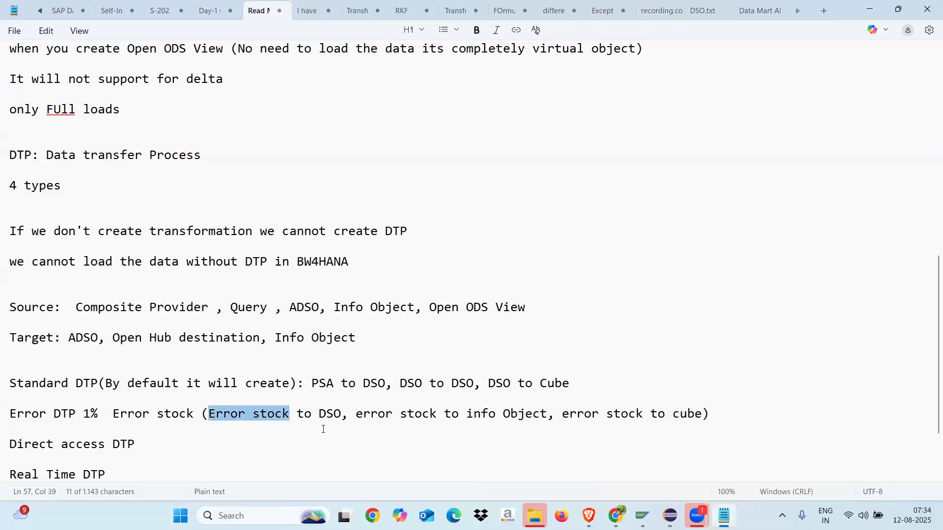
# Step: Switch to SAP and try to start the data transfer process transaction from the Easy Access session of system B23
pyautogui.moveTo(643, 516)
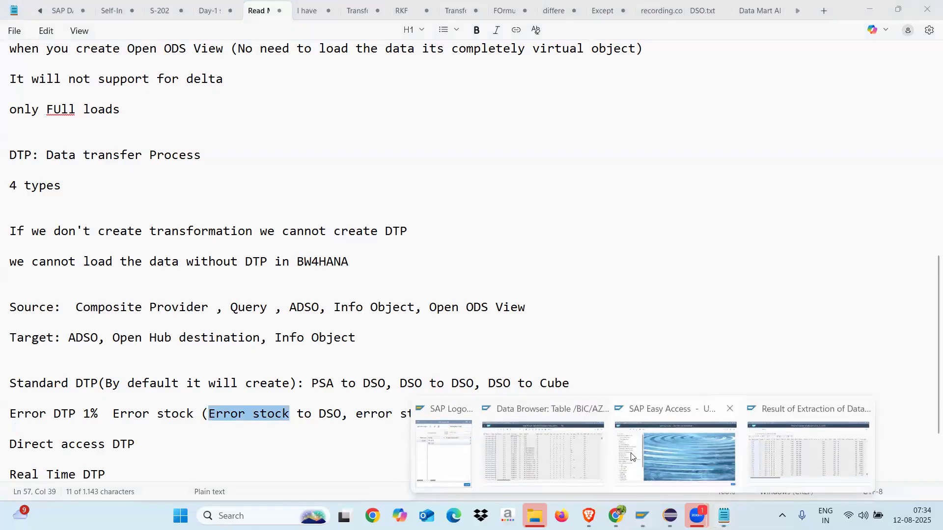
pyautogui.click(565, 449)
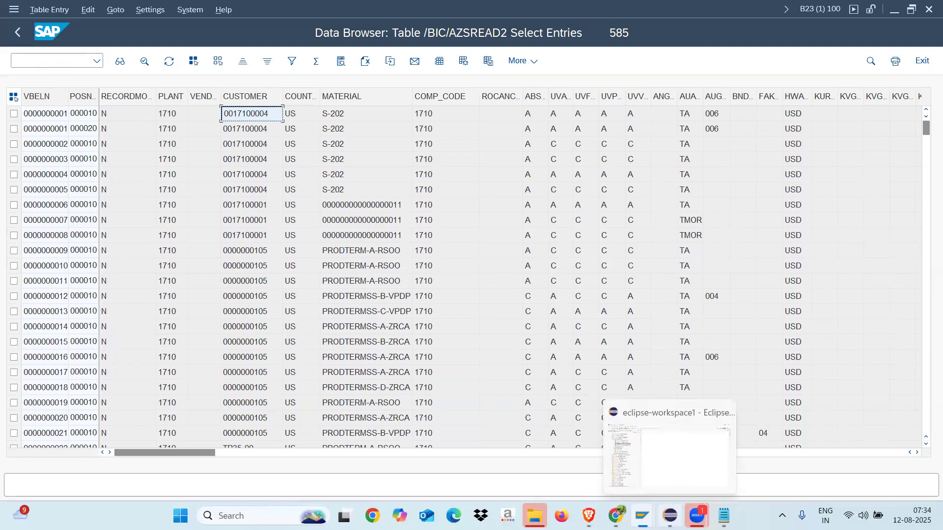
pyautogui.moveTo(643, 515)
pyautogui.click(785, 461)
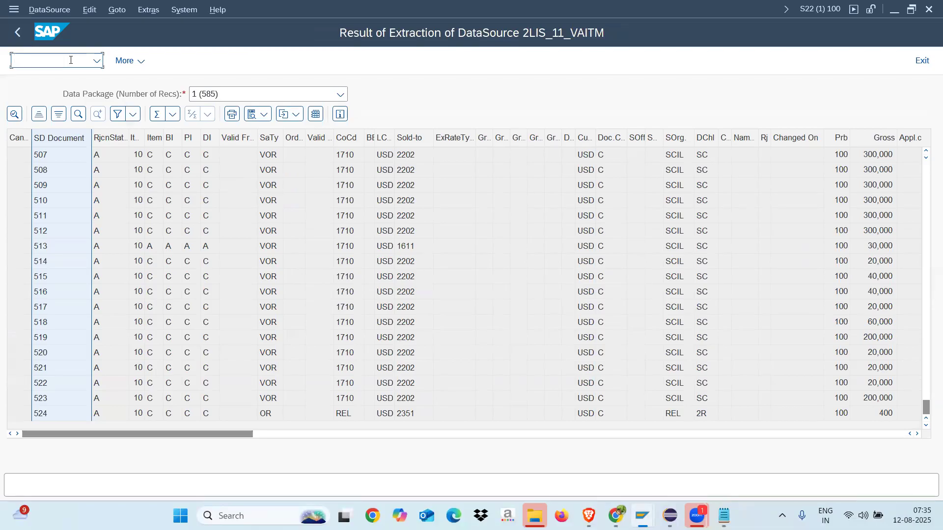
pyautogui.moveTo(643, 516)
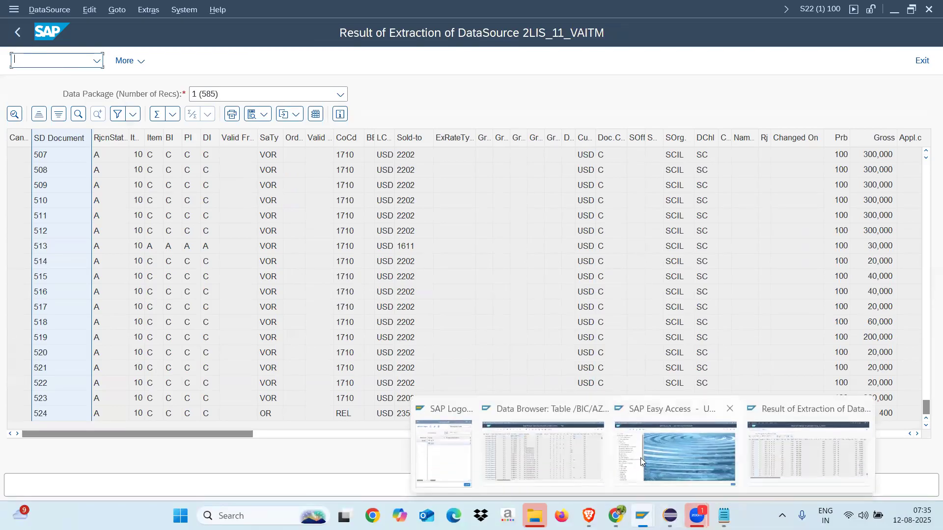
pyautogui.click(641, 458)
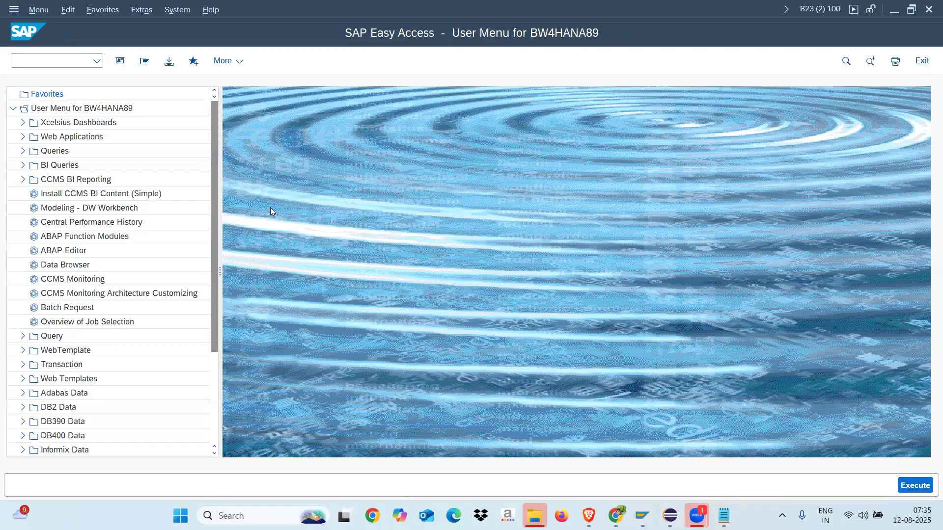
pyautogui.click(49, 60)
pyautogui.write('rs')
pyautogui.write('mo')
pyautogui.press('BackSpace')
pyautogui.press('BackSpace')
pyautogui.press('BackSpace')
pyautogui.press('BackSpace')
pyautogui.write('rsa1')
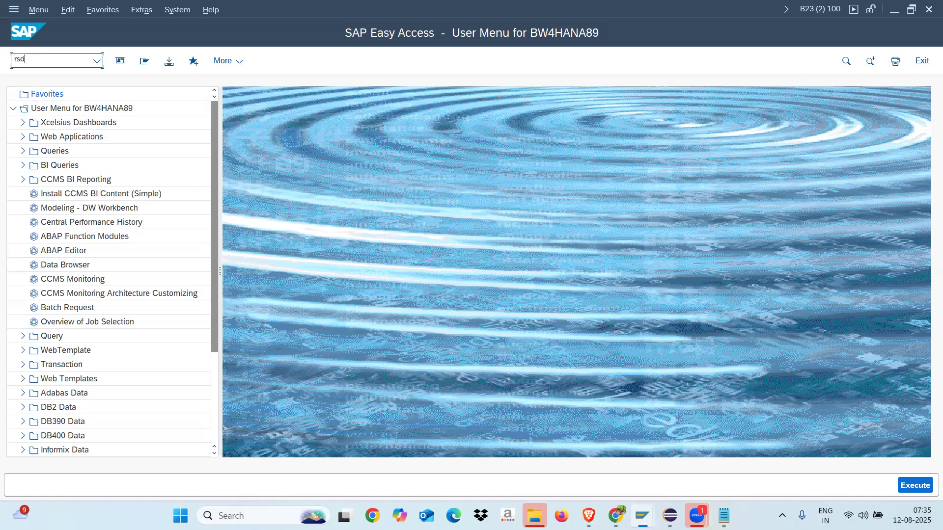
pyautogui.press('Return')
pyautogui.click(572, 316)
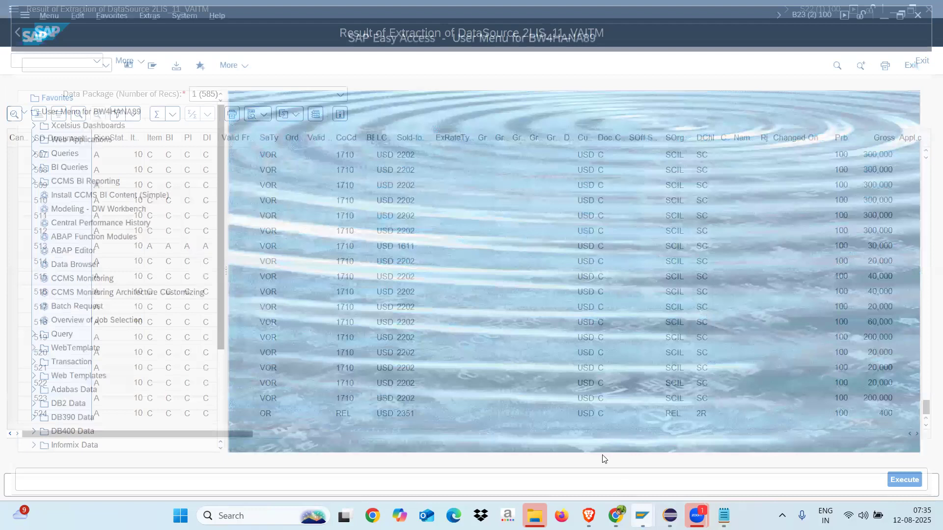
# Step: Log on to system B23, client 100, from SAP Logon, entering the user name and the account password
pyautogui.moveTo(642, 516)
pyautogui.click(592, 455)
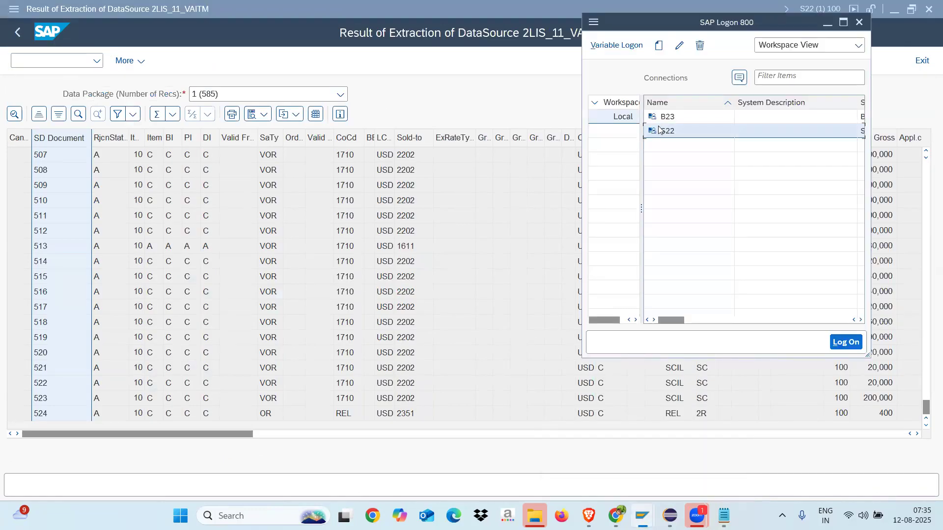
pyautogui.doubleClick(670, 118)
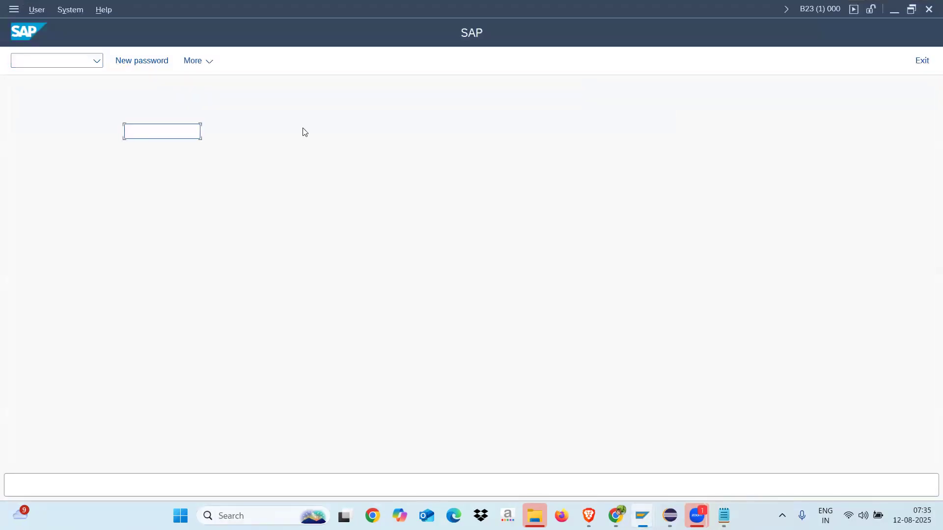
pyautogui.click(162, 148)
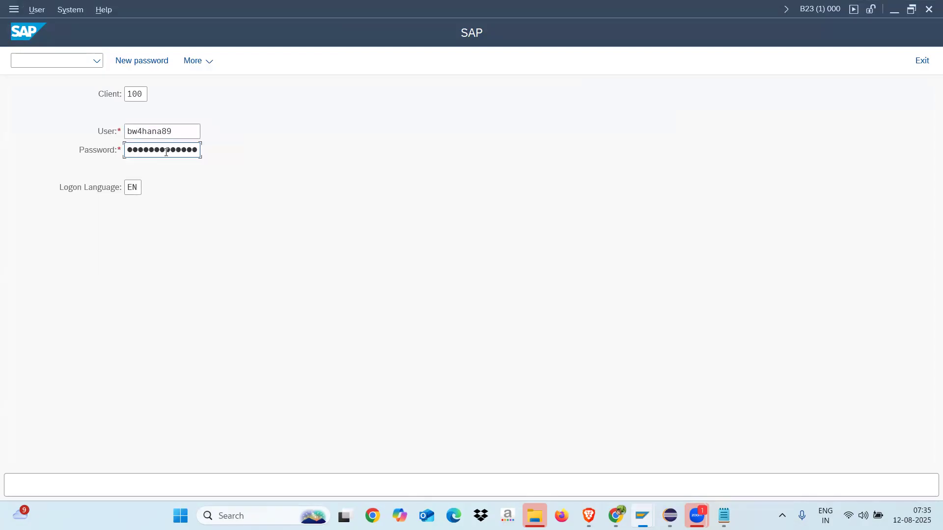
pyautogui.press('Return')
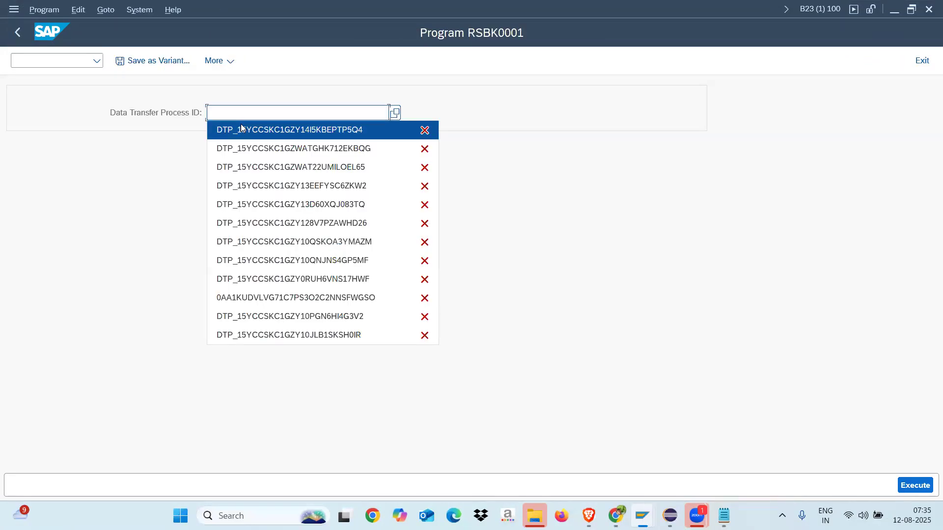
# Step: Display data transfer process DTP_15YCCSKC1GZY14I5KBEPTP5Q4 and open the monitor of its last request
pyautogui.click(286, 132)
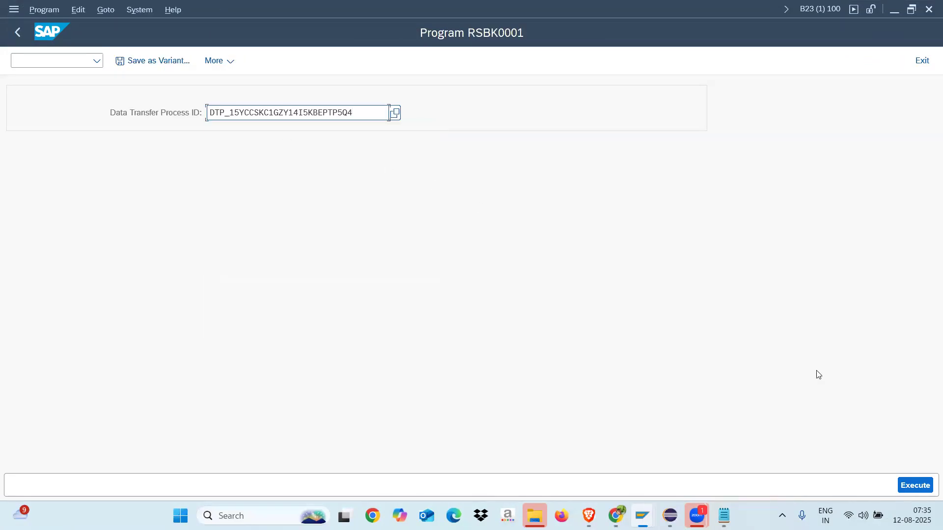
pyautogui.click(906, 483)
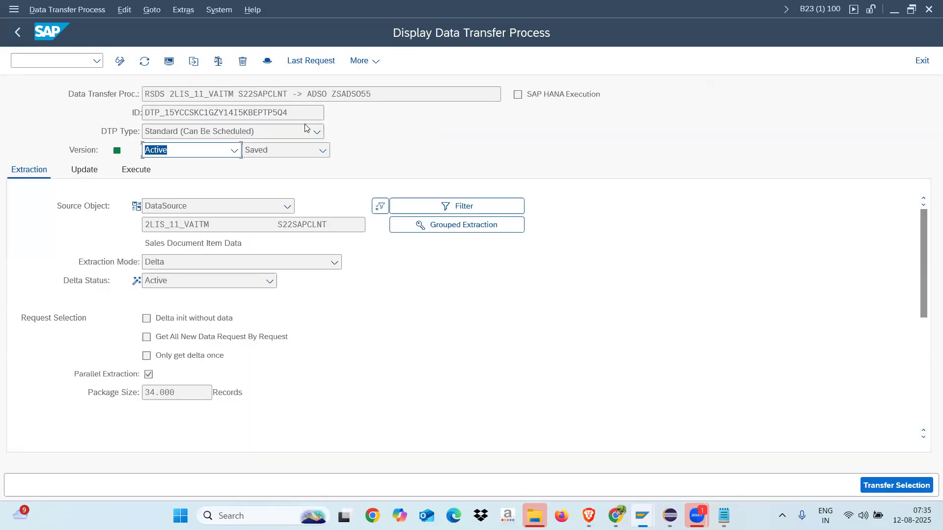
pyautogui.click(316, 63)
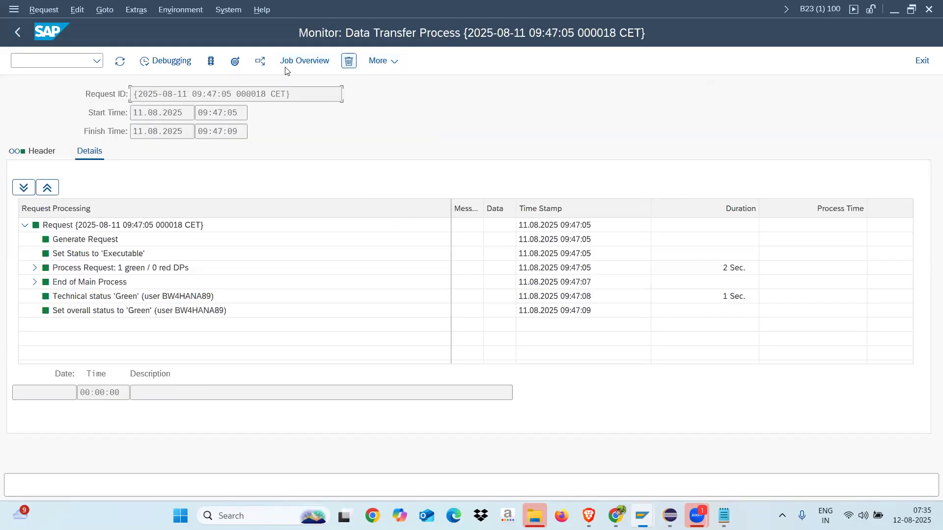
pyautogui.click(381, 61)
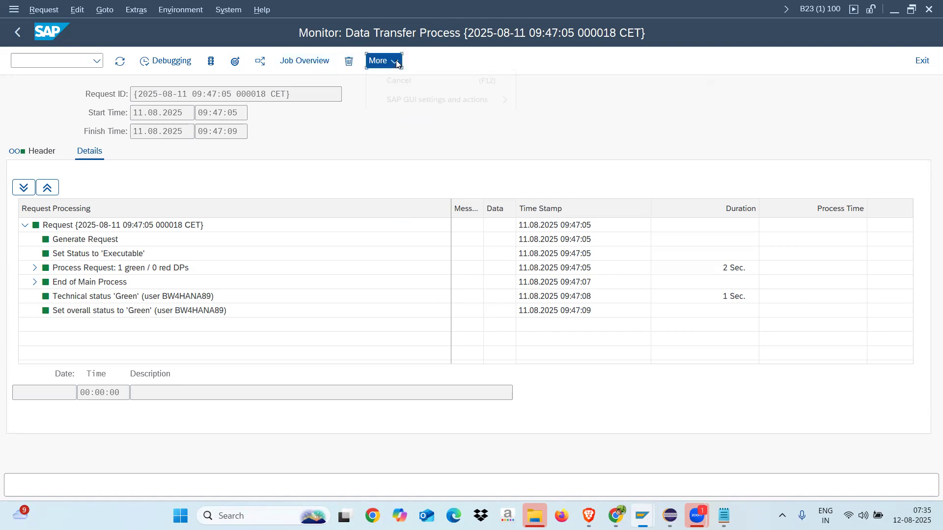
pyautogui.click(419, 150)
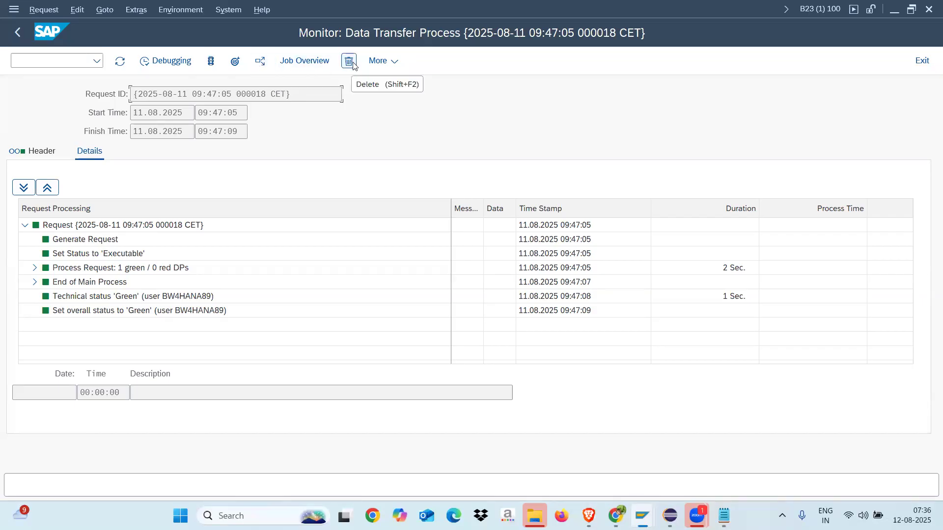
# Step: Examine the target and the available error handling options in the header of the last request
pyautogui.click(48, 153)
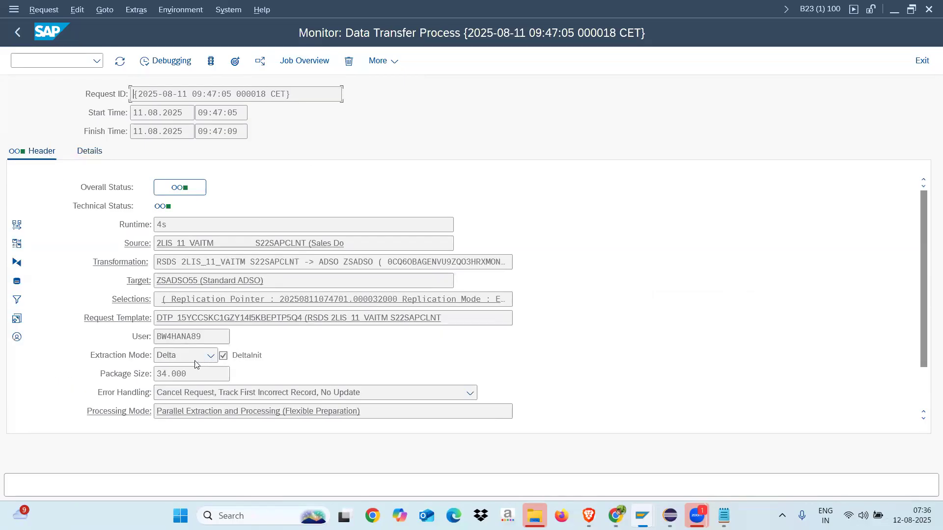
pyautogui.click(473, 395)
pyautogui.click(475, 399)
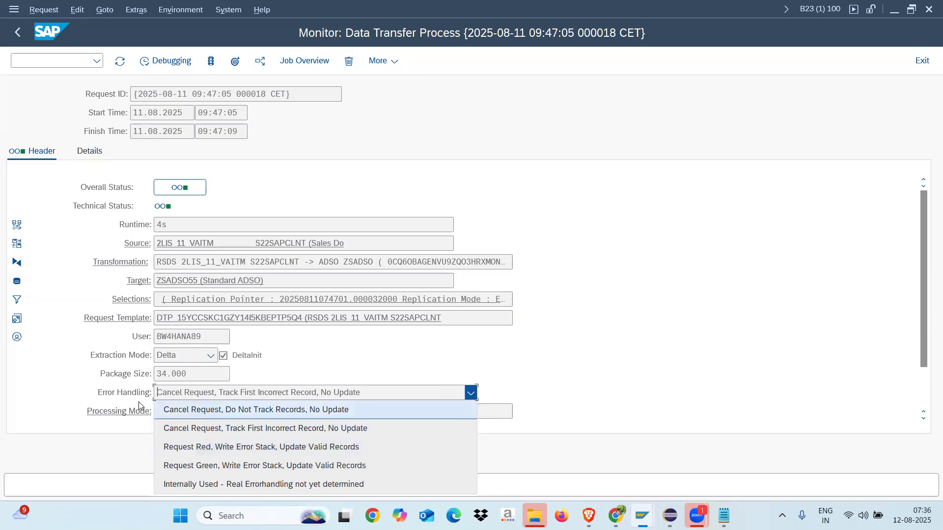
pyautogui.click(119, 404)
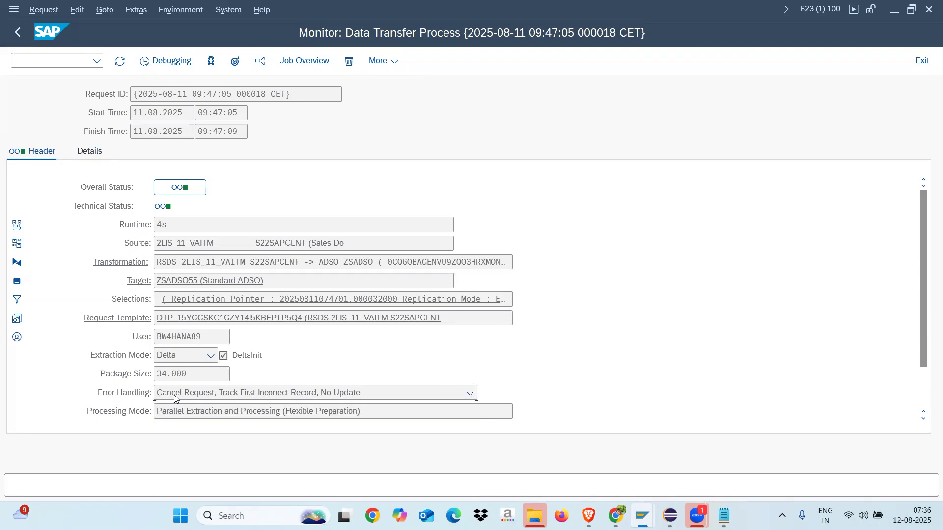
pyautogui.click(199, 396)
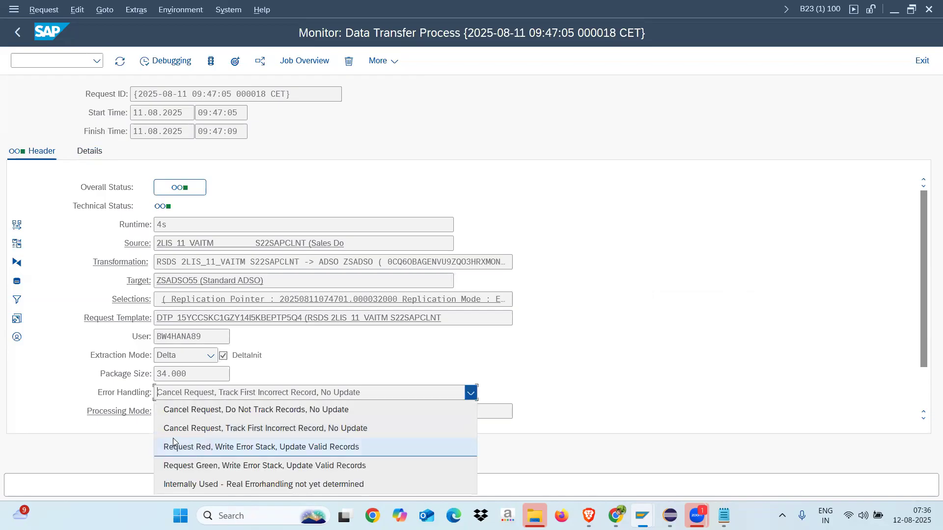
pyautogui.click(187, 392)
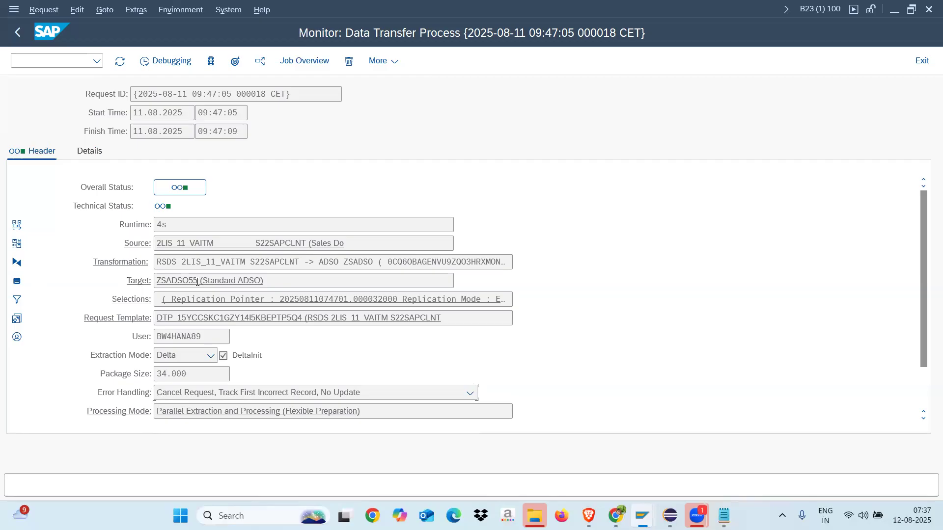
pyautogui.moveTo(198, 281); pyautogui.dragTo(154, 283)
pyautogui.click(216, 398)
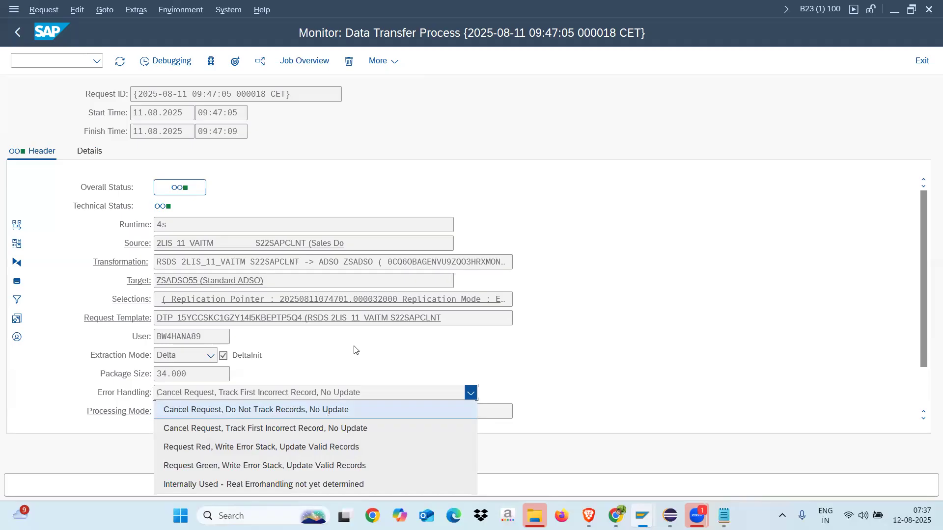
pyautogui.click(340, 382)
pyautogui.click(326, 394)
# Step: Return to the DTP in change mode, set error handling to "Request Red, Write Error Stack, Update Valid Records" and activate it
pyautogui.click(18, 32)
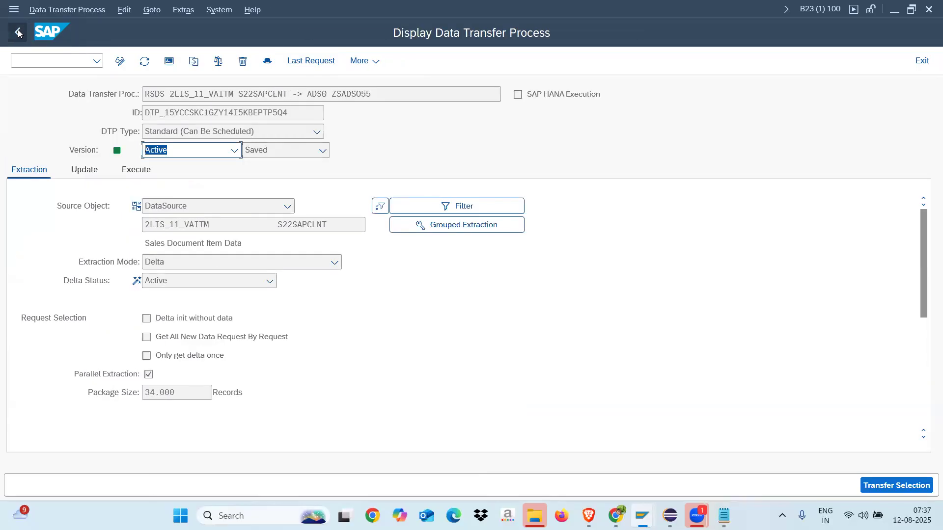
pyautogui.click(119, 61)
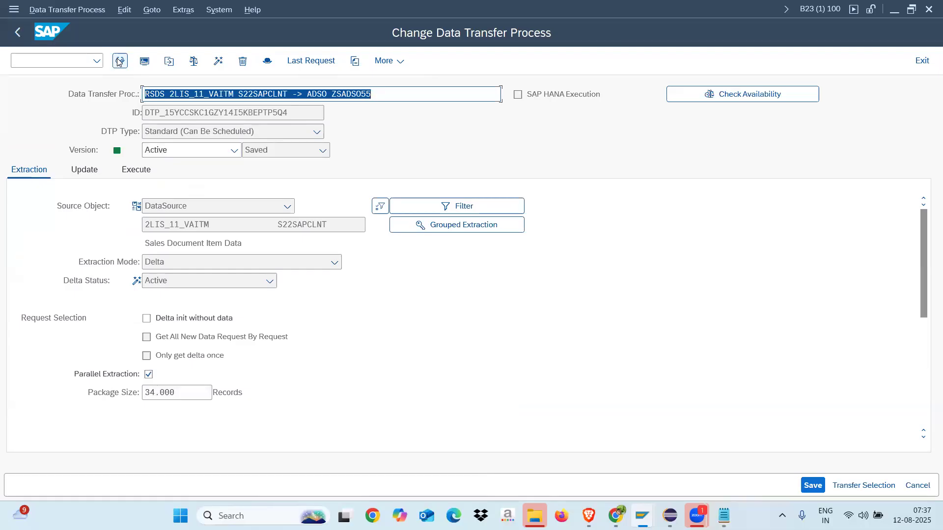
pyautogui.click(84, 171)
pyautogui.click(193, 284)
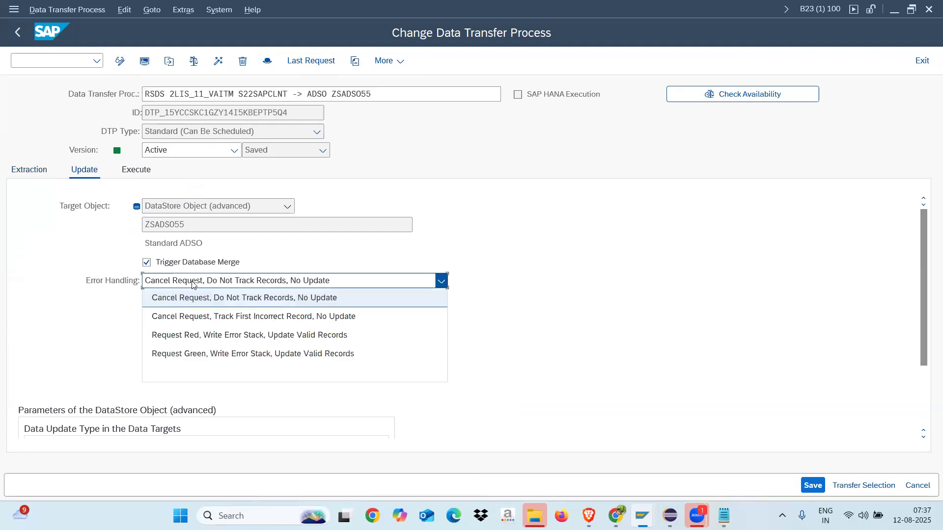
pyautogui.click(192, 336)
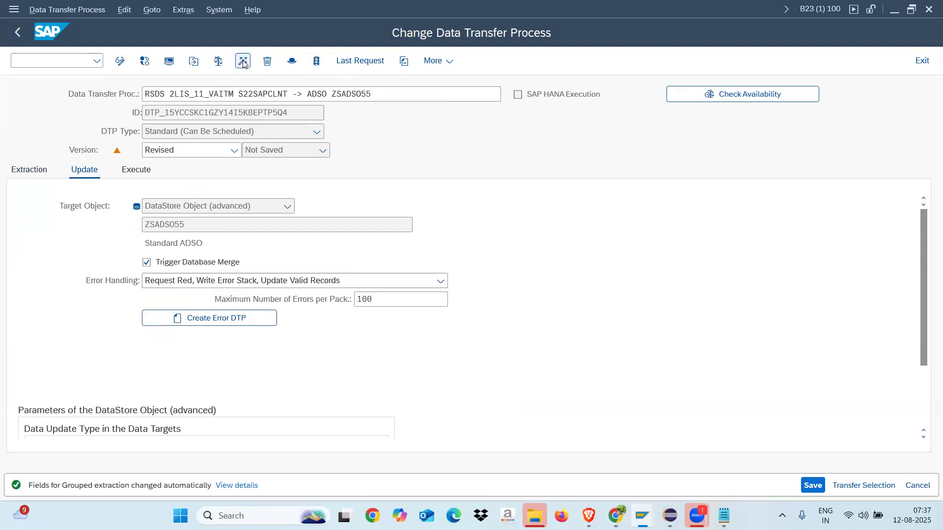
pyautogui.click(243, 61)
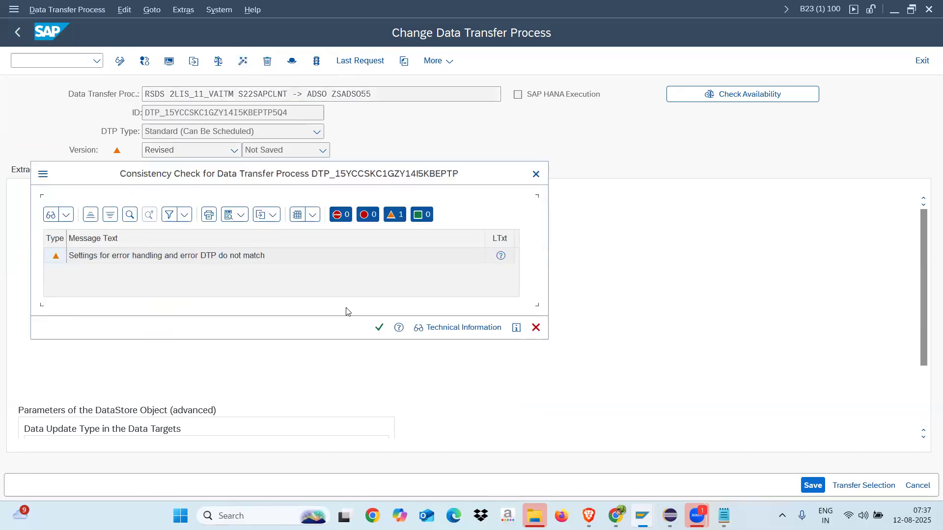
pyautogui.click(379, 327)
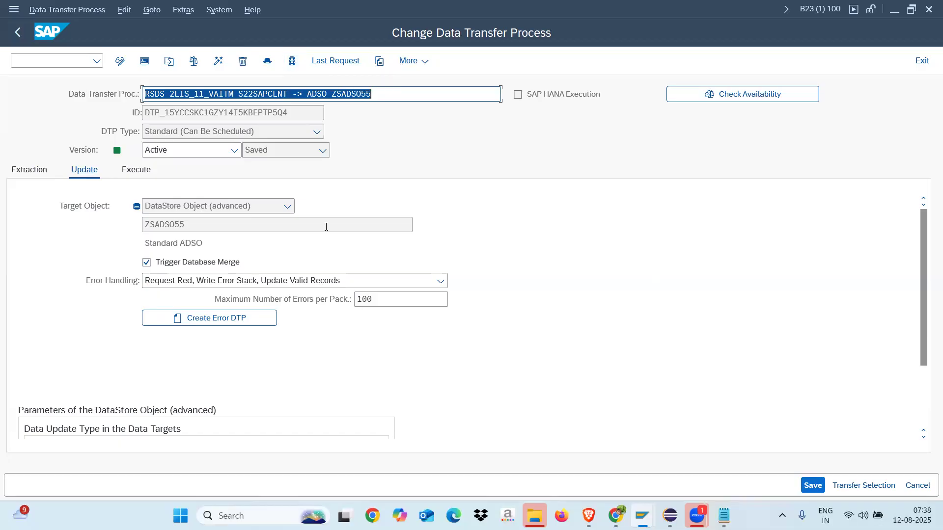
# Step: Review the error handling choices and the DTP types offered for this data transfer process
pyautogui.click(343, 281)
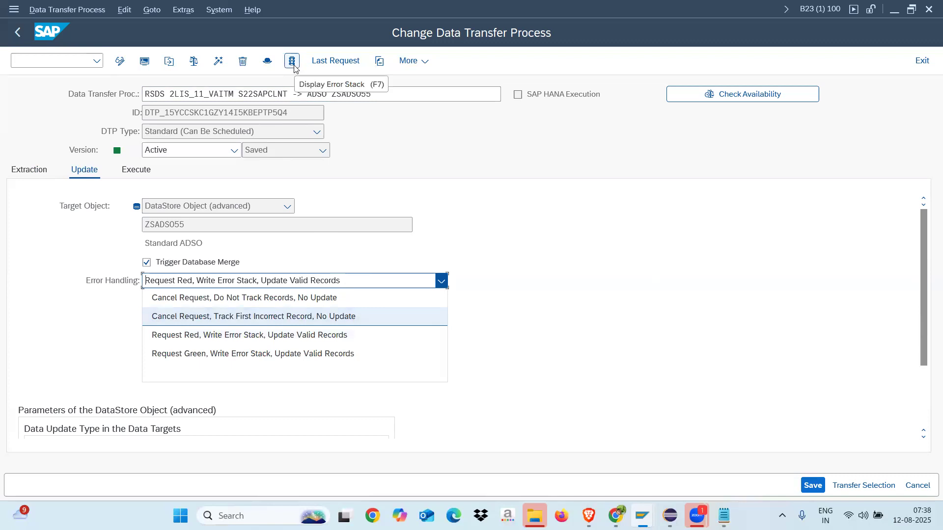
pyautogui.click(100, 358)
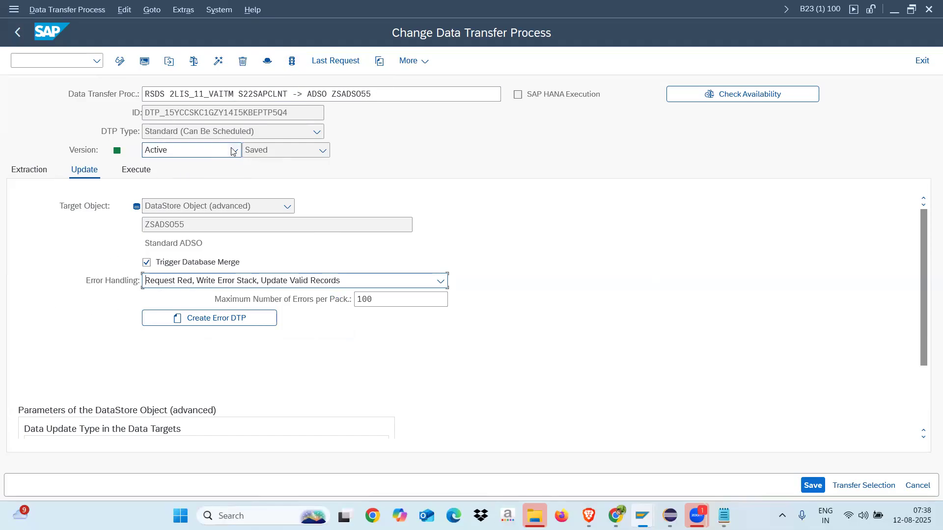
pyautogui.click(317, 131)
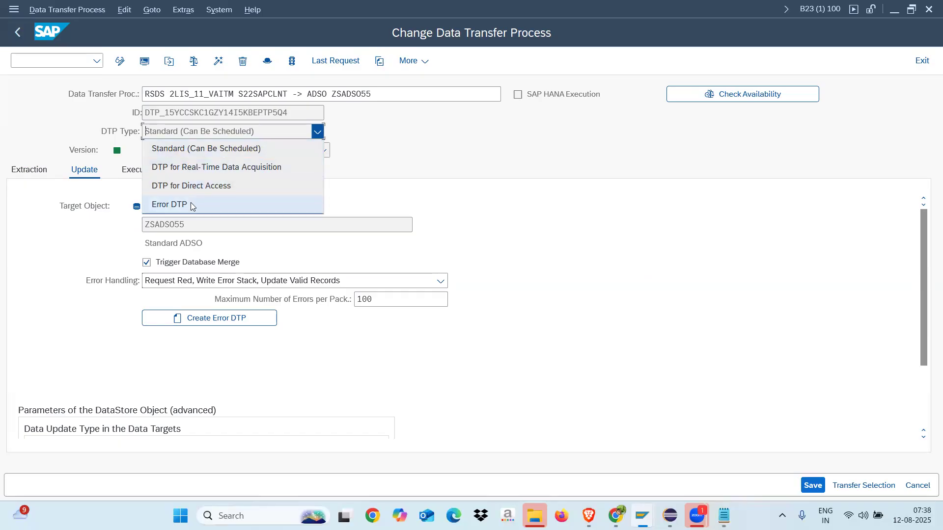
# Step: Examine the DTP types and the version offered for this data transfer process
pyautogui.click(267, 144)
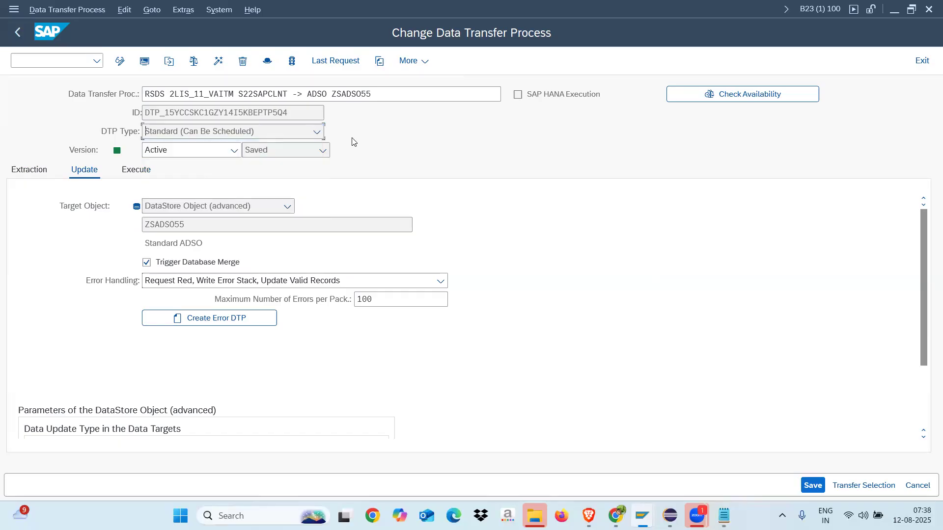
pyautogui.click(317, 132)
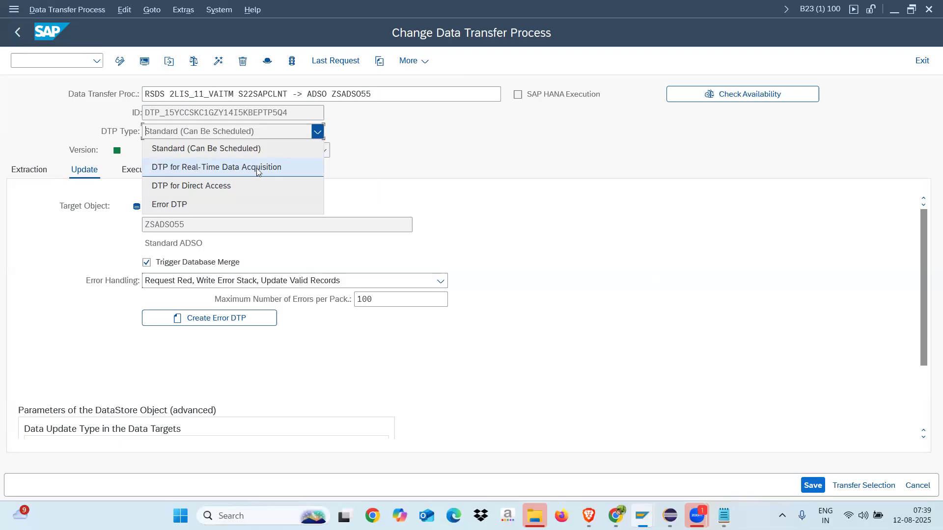
pyautogui.click(369, 173)
pyautogui.click(235, 151)
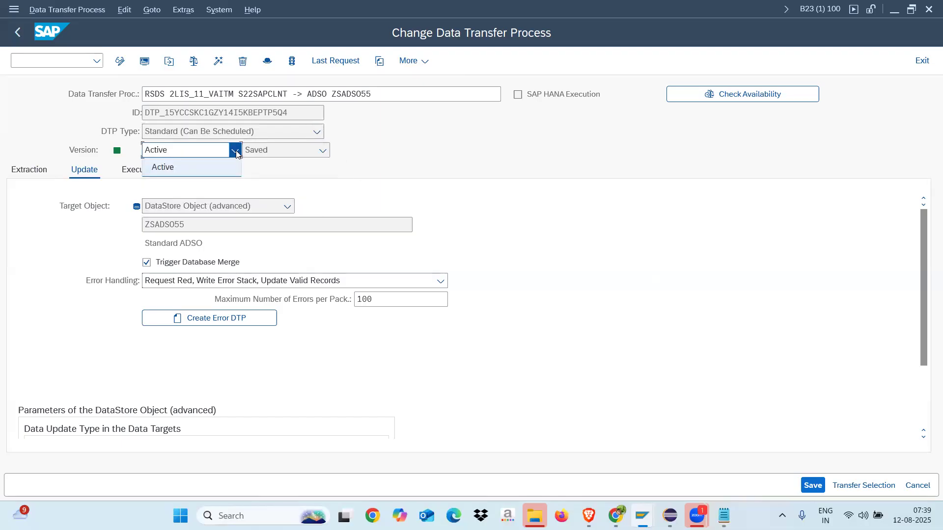
pyautogui.click(320, 138)
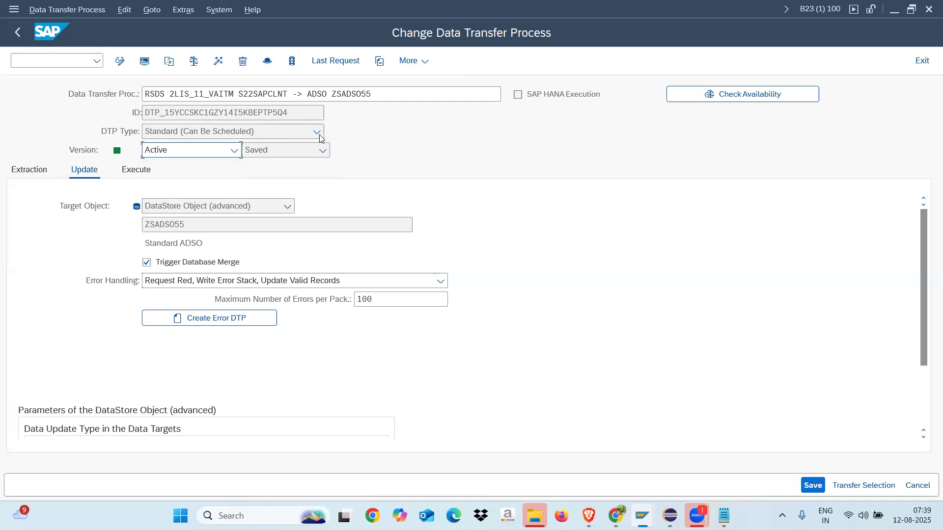
pyautogui.click(318, 134)
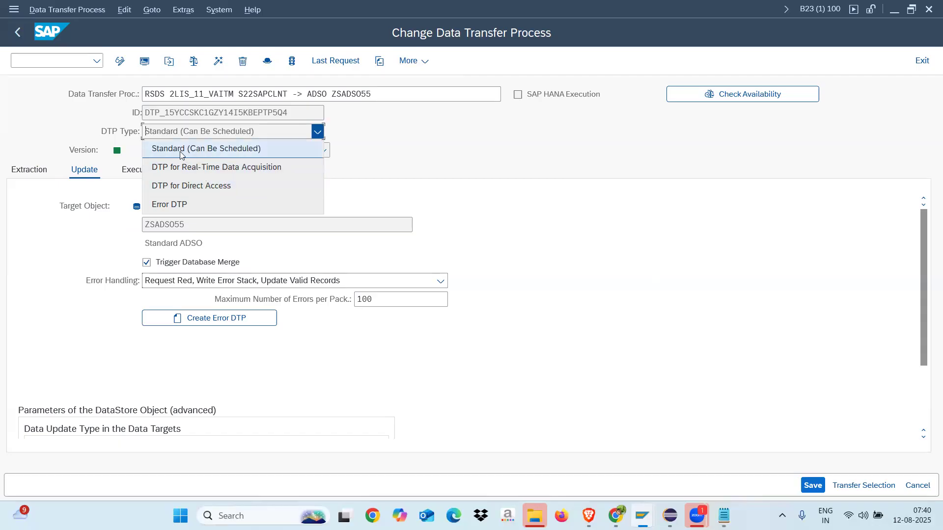
pyautogui.click(397, 191)
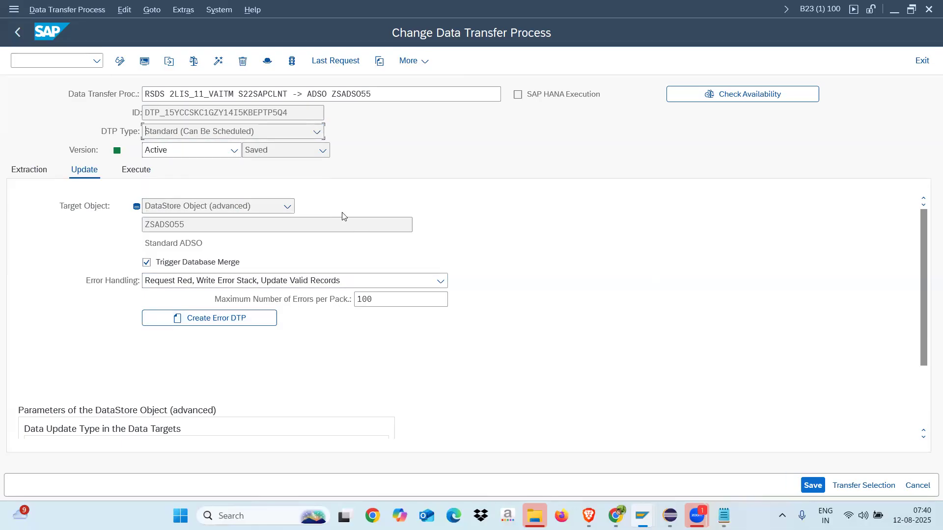
# Step: Save and reactivate the data transfer process, accepting the consistency check
pyautogui.click(813, 479)
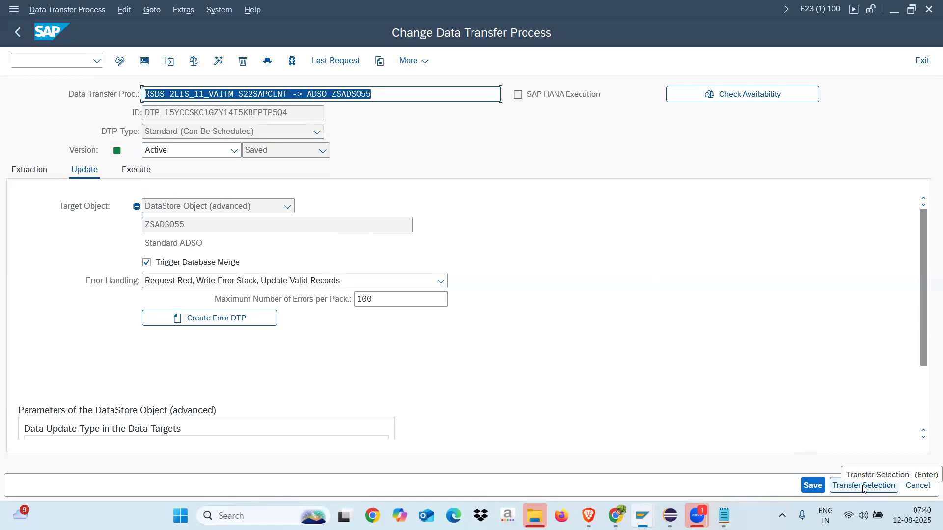
pyautogui.click(217, 61)
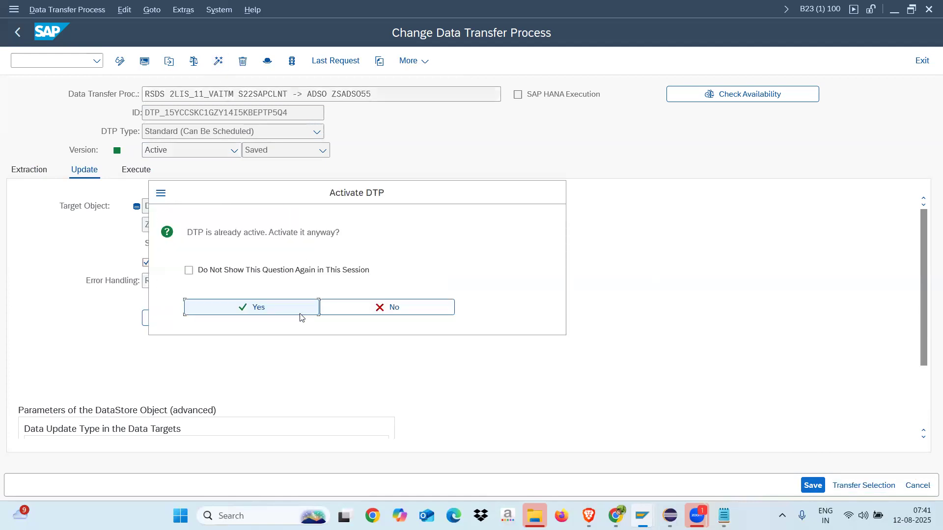
pyautogui.click(296, 310)
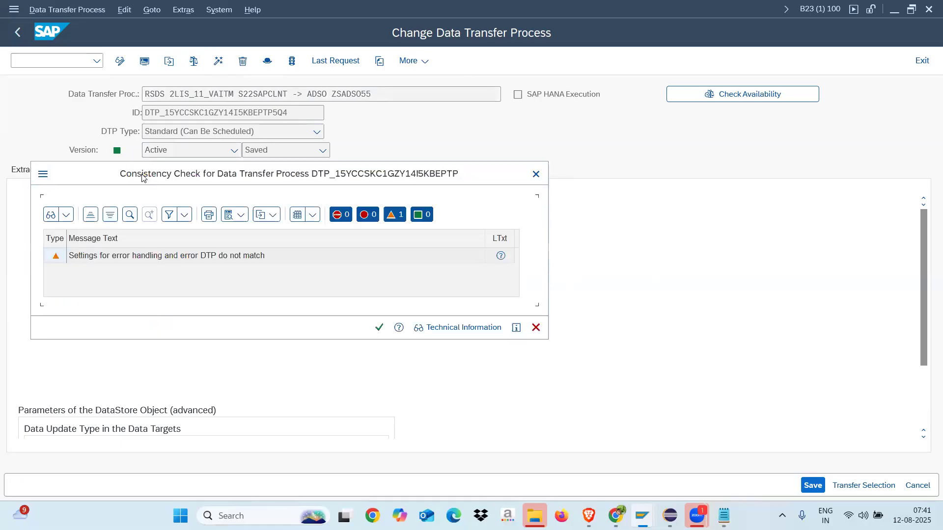
pyautogui.click(379, 327)
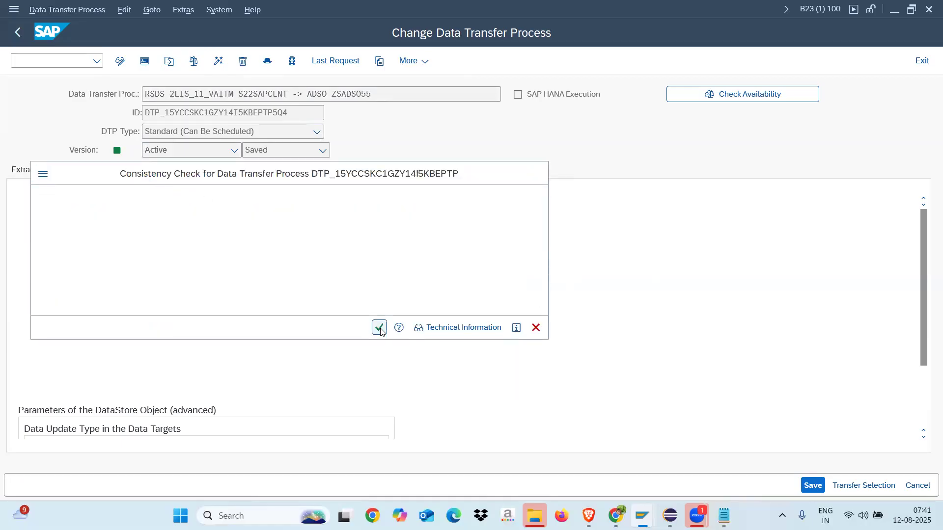
# Step: Execute the data transfer process with Parallel Extraction and Processing and open its request monitor
pyautogui.click(140, 172)
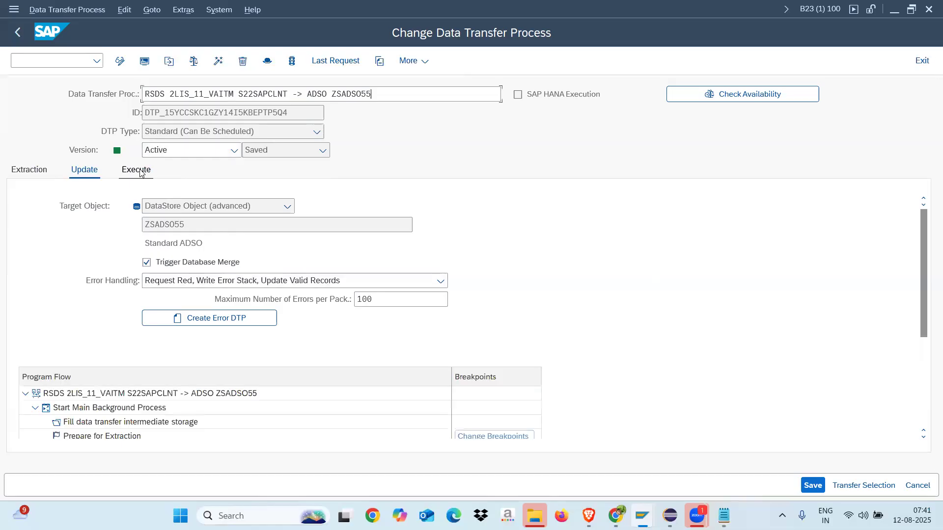
pyautogui.click(446, 355)
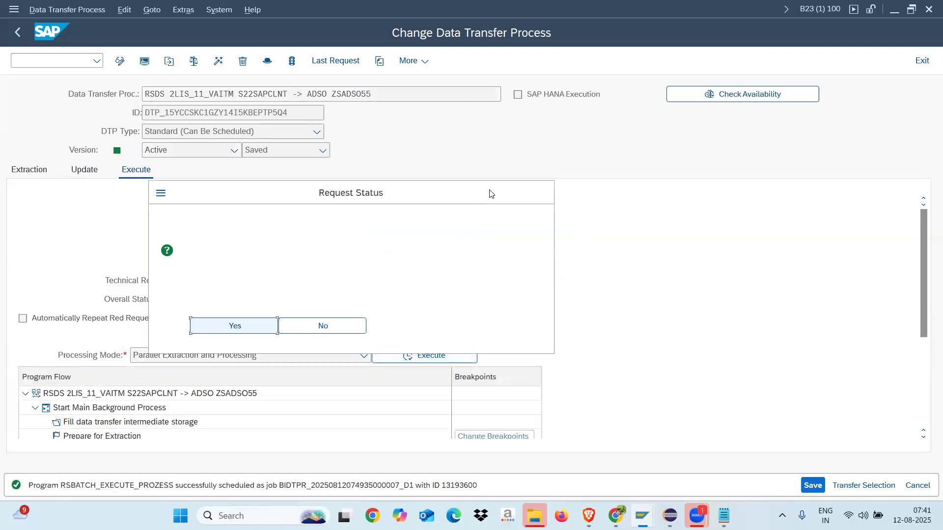
pyautogui.click(240, 329)
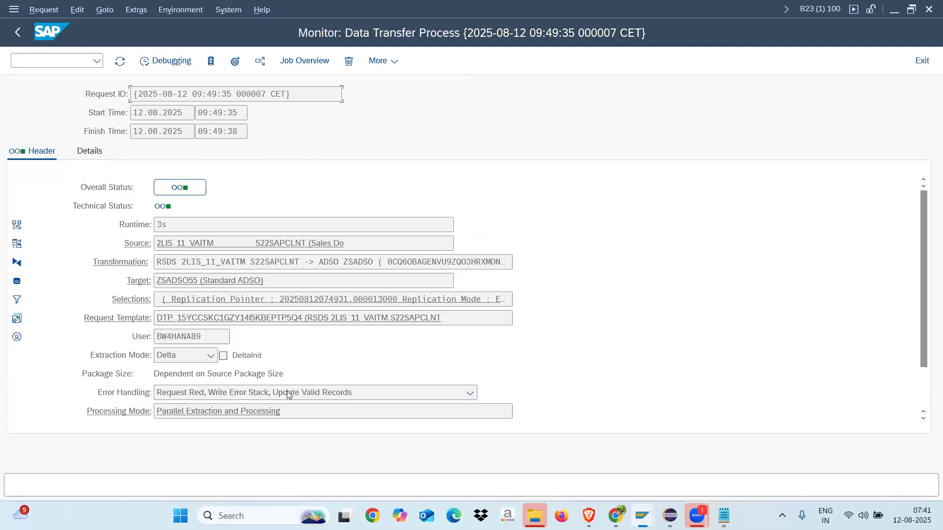
# Step: Inspect the new request's processing details, expanding the Process Request node and refreshing the monitor
pyautogui.click(90, 153)
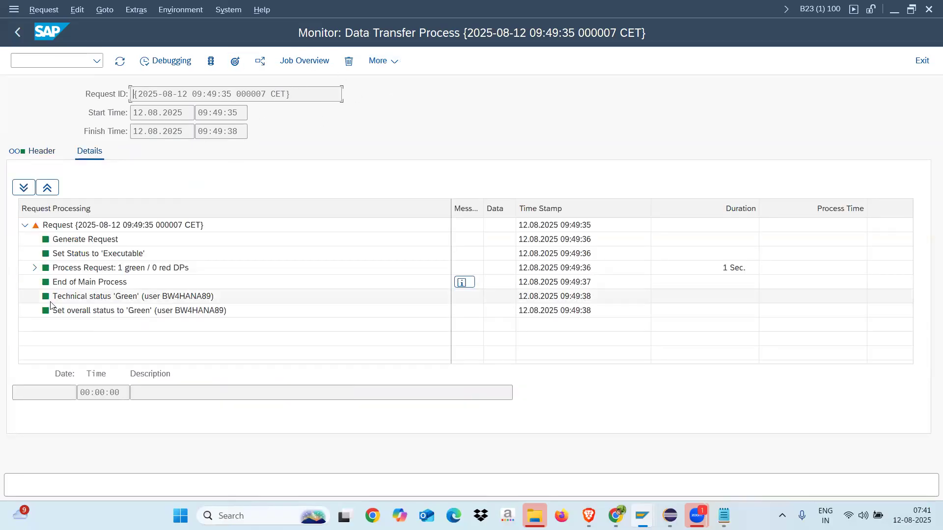
pyautogui.click(34, 268)
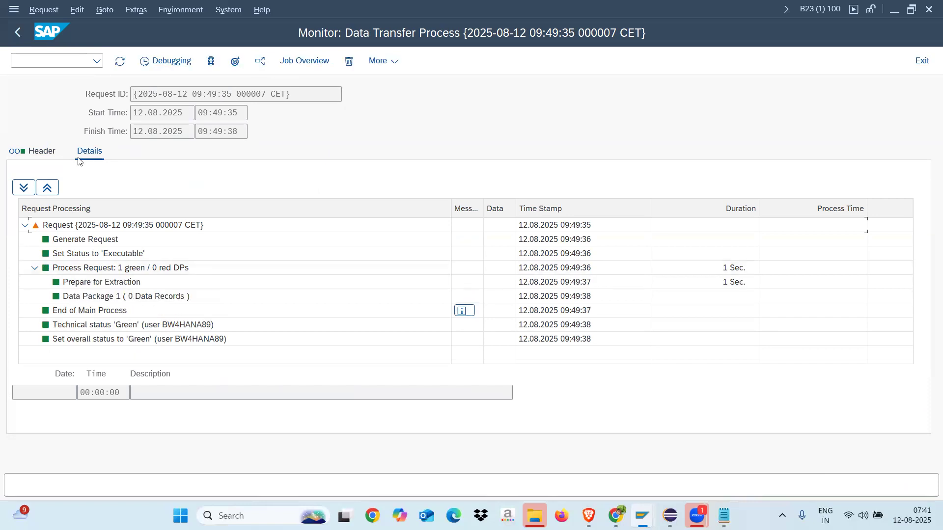
pyautogui.click(119, 62)
# Step: Switch to the Notepad notes and add the heading "DTP tabs" below the Real Time DTP line
pyautogui.click(670, 516)
pyautogui.click(724, 516)
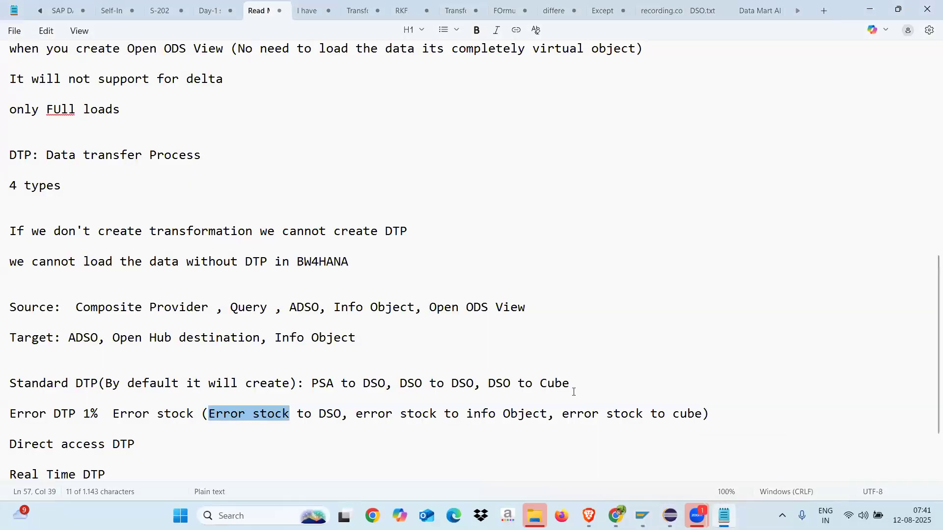
pyautogui.click(142, 468)
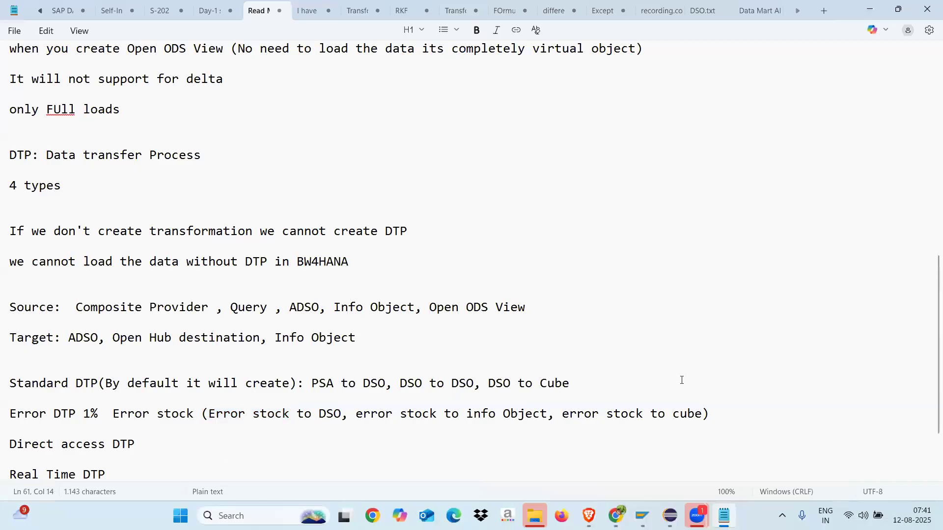
pyautogui.moveTo(930, 302); pyautogui.dragTo(930, 384)
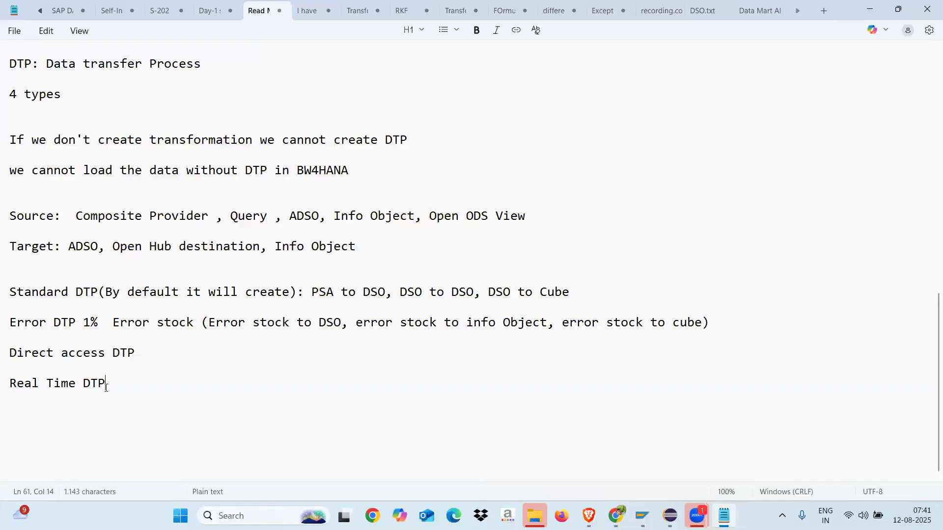
pyautogui.press('Down')
pyautogui.write('DTP tabs')
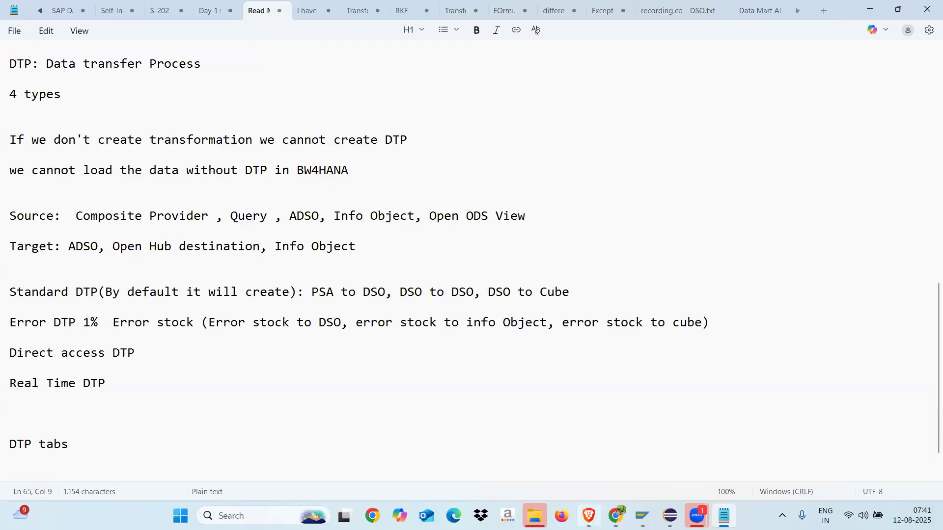
# Step: Switch back to SAP, leave the request monitor and look through the DTP's extraction, update and execution settings
pyautogui.moveTo(648, 507)
pyautogui.click(729, 442)
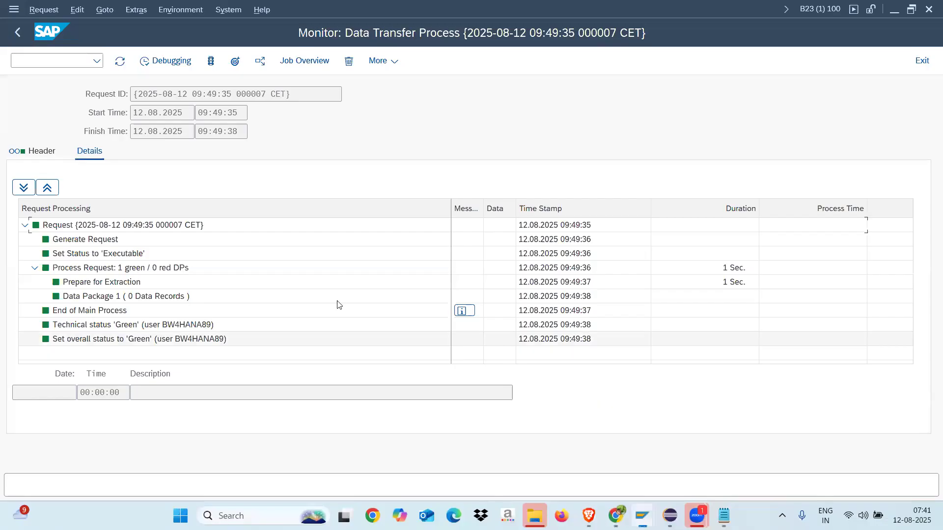
pyautogui.click(18, 33)
pyautogui.click(30, 169)
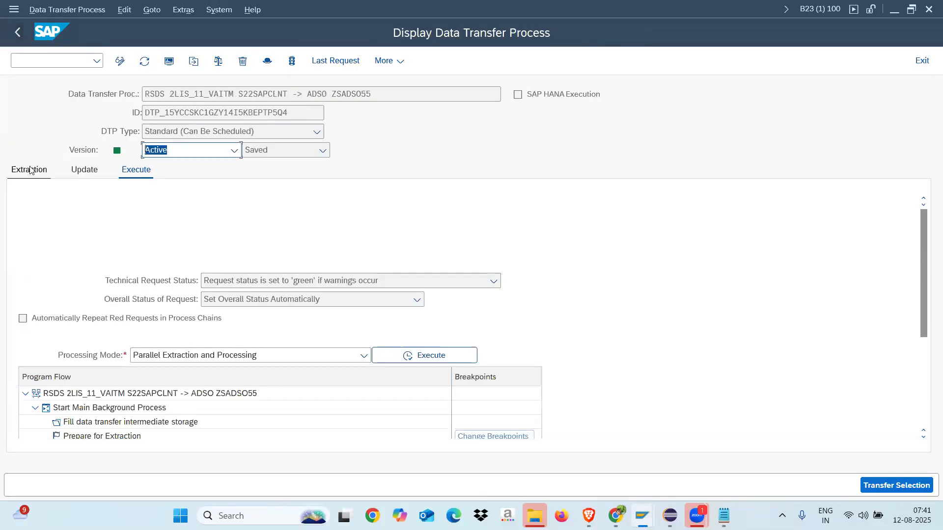
pyautogui.click(94, 166)
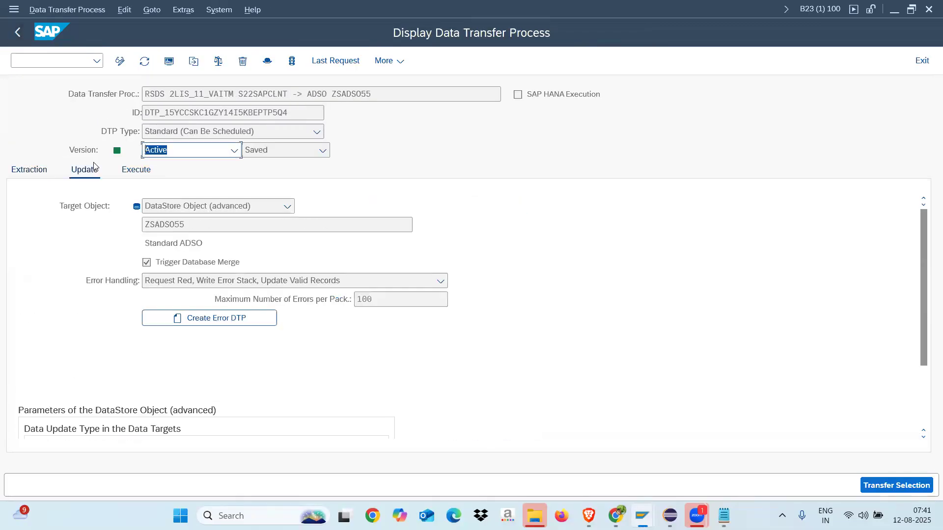
pyautogui.click(137, 169)
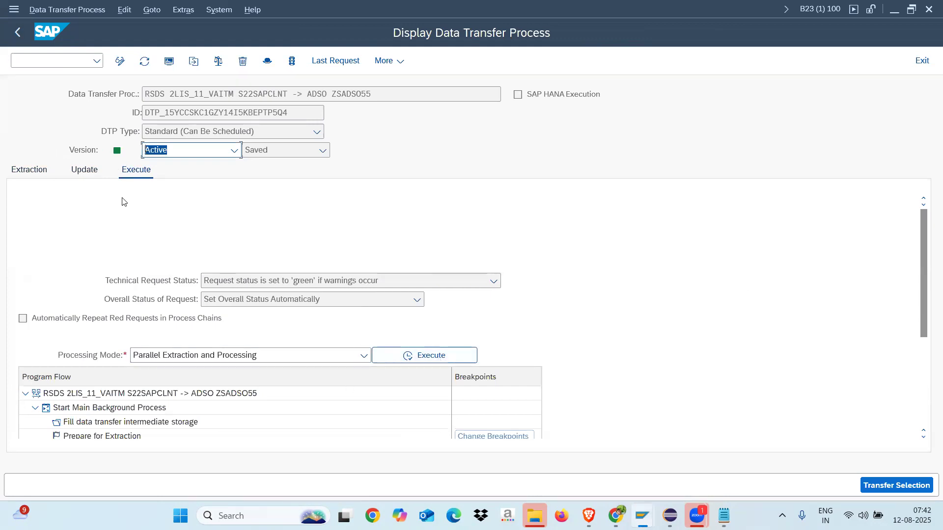
pyautogui.click(87, 173)
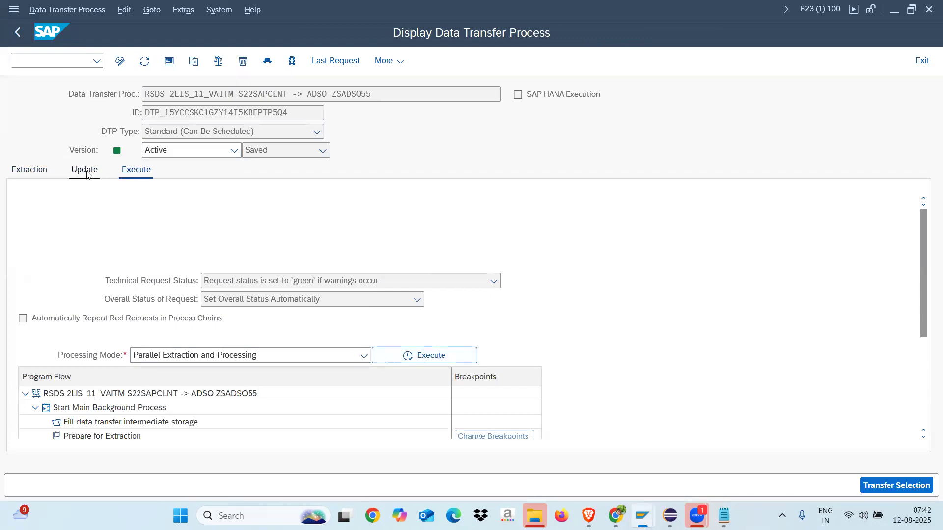
# Step: Review the processing modes offered for executing the data transfer process
pyautogui.click(137, 170)
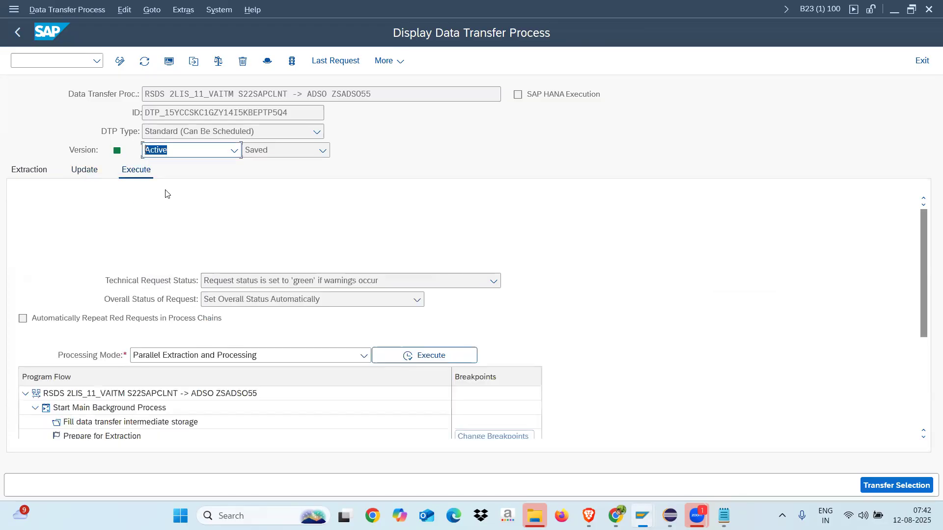
pyautogui.click(272, 355)
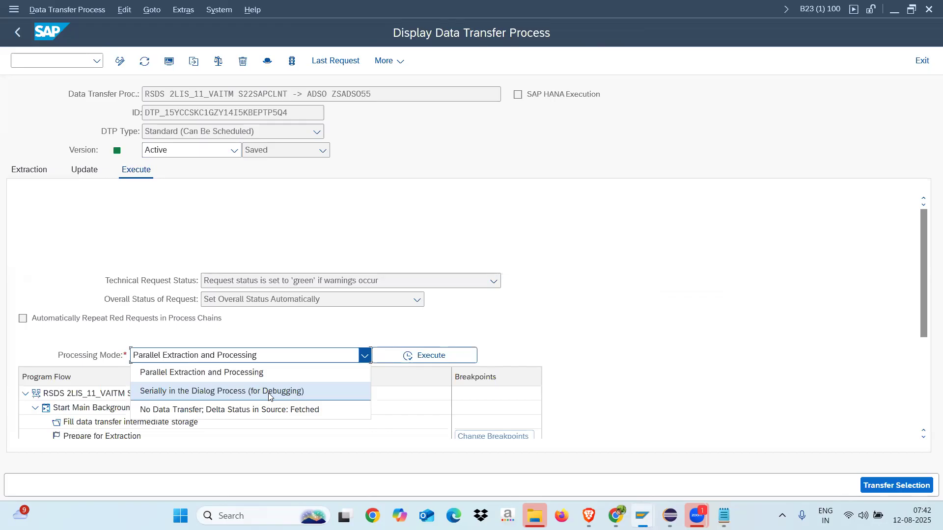
pyautogui.click(128, 208)
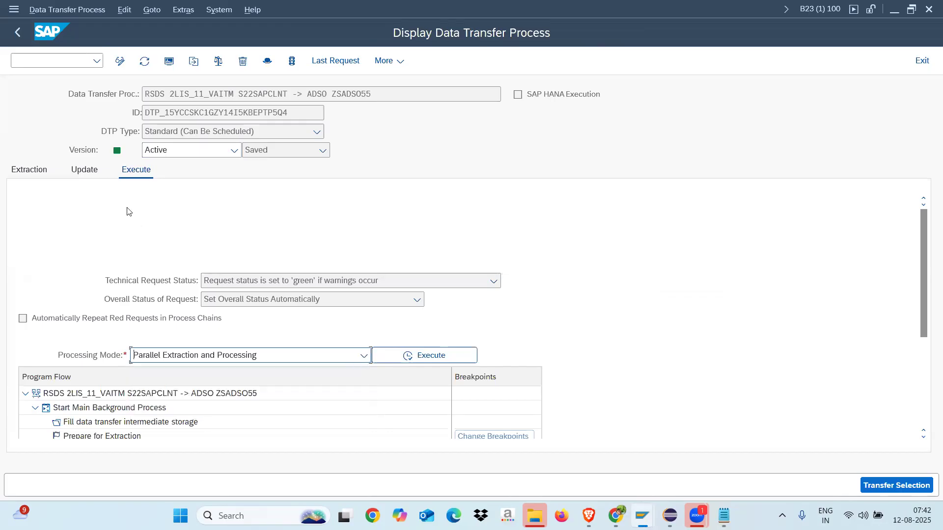
# Step: Go over the update and extraction settings and read the field help for "Delta init without data"
pyautogui.click(91, 172)
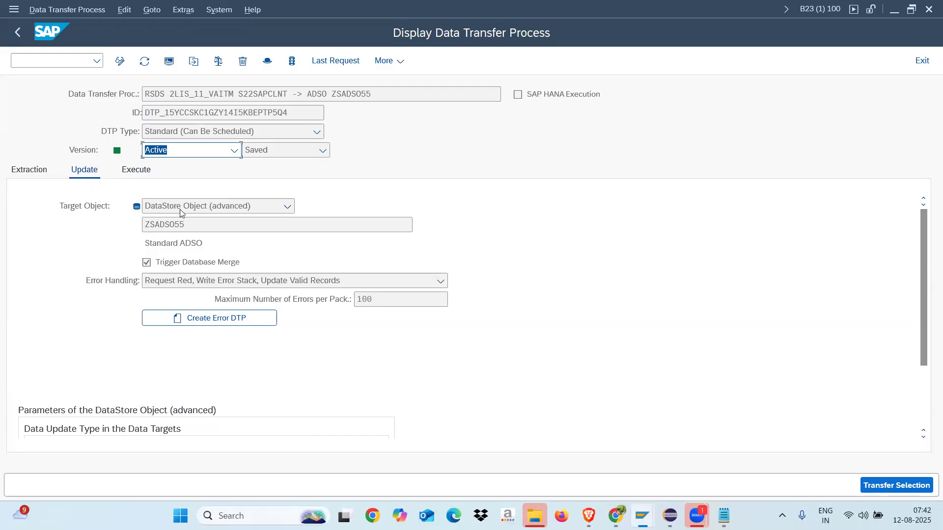
pyautogui.click(44, 173)
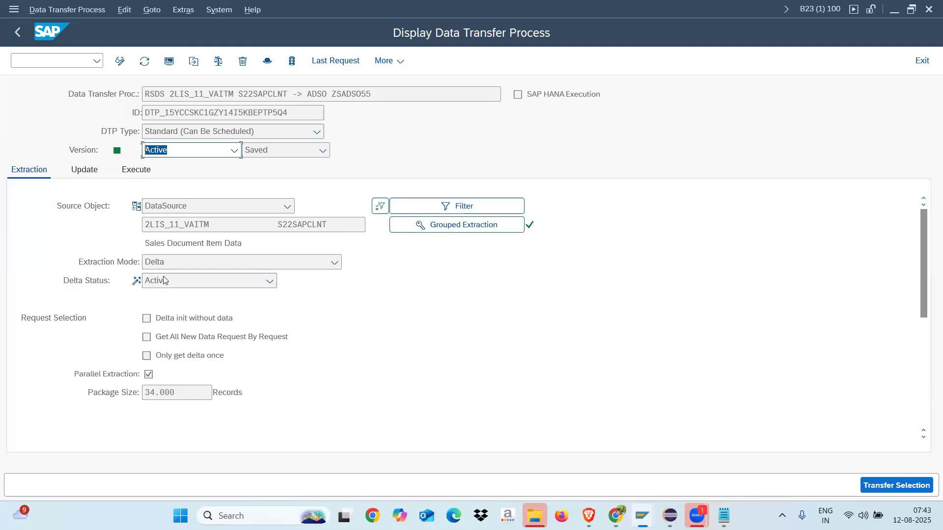
pyautogui.click(173, 322)
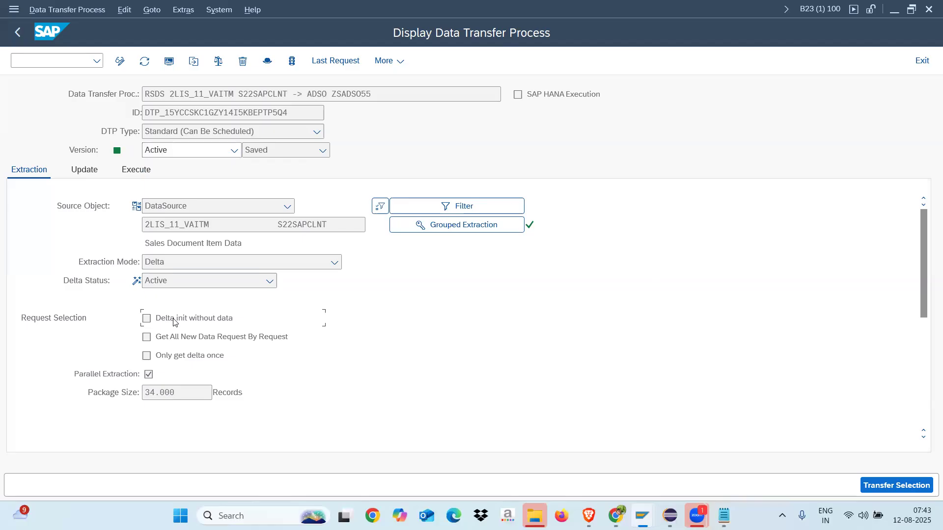
pyautogui.press('F1')
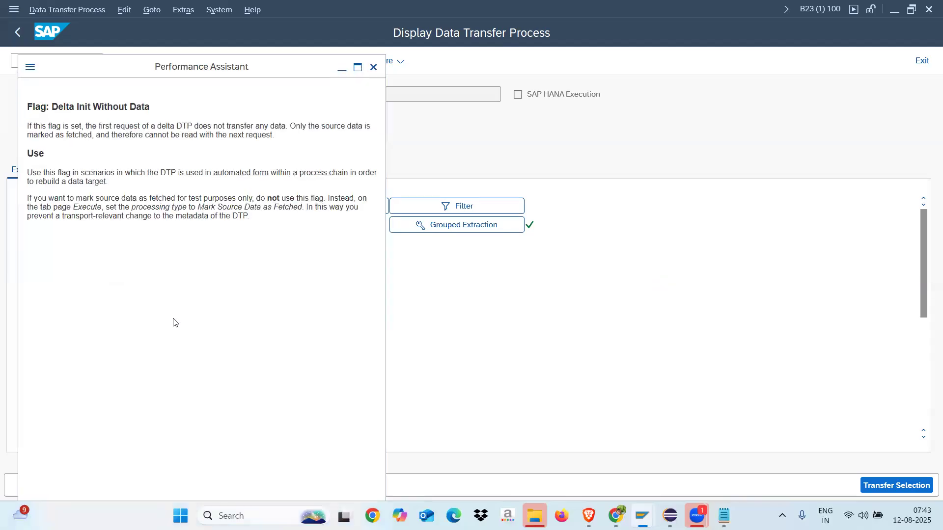
pyautogui.moveTo(163, 63); pyautogui.dragTo(525, 95)
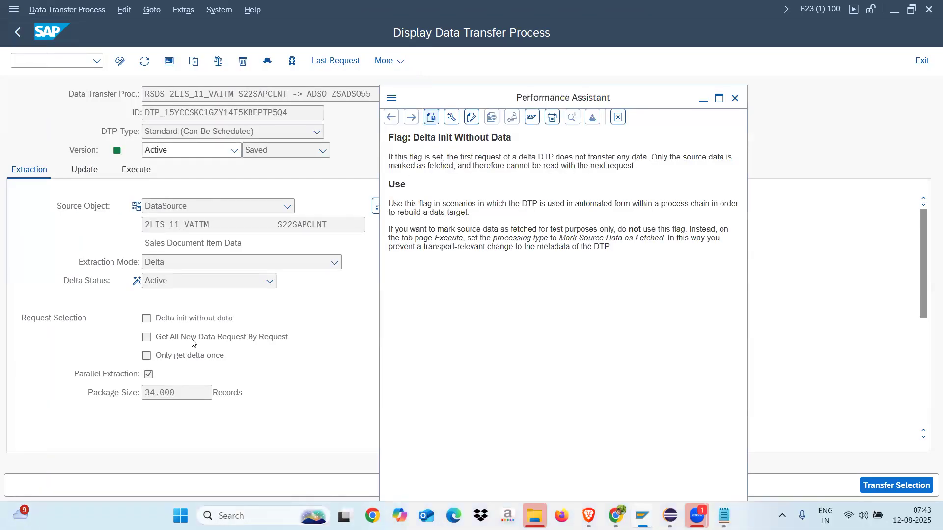
pyautogui.click(738, 98)
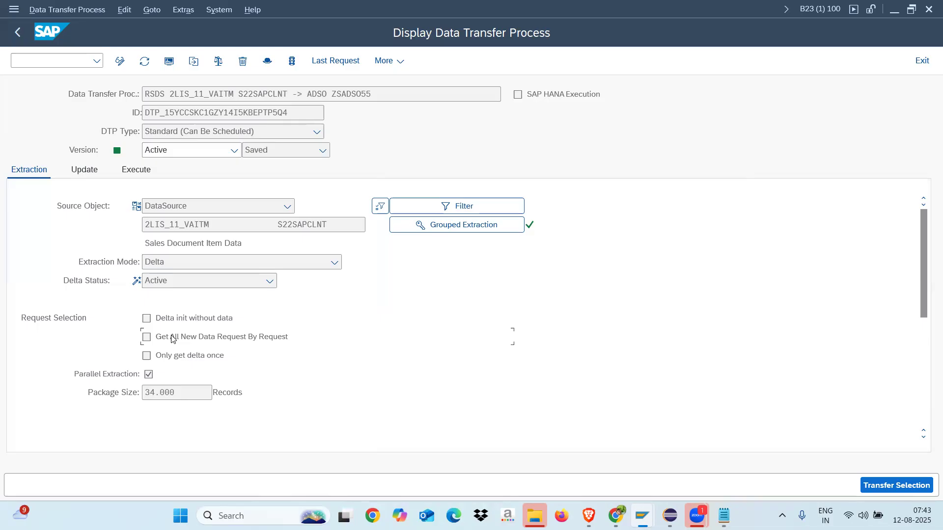
# Step: Read the field help for "Get All New Data Request By Request" and return to the DTP's update settings
pyautogui.press('F1')
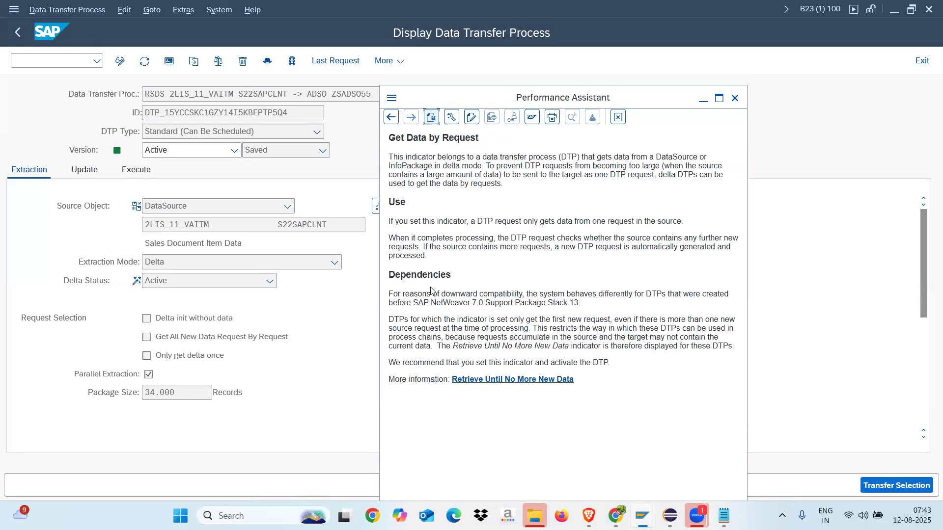
pyautogui.click(735, 99)
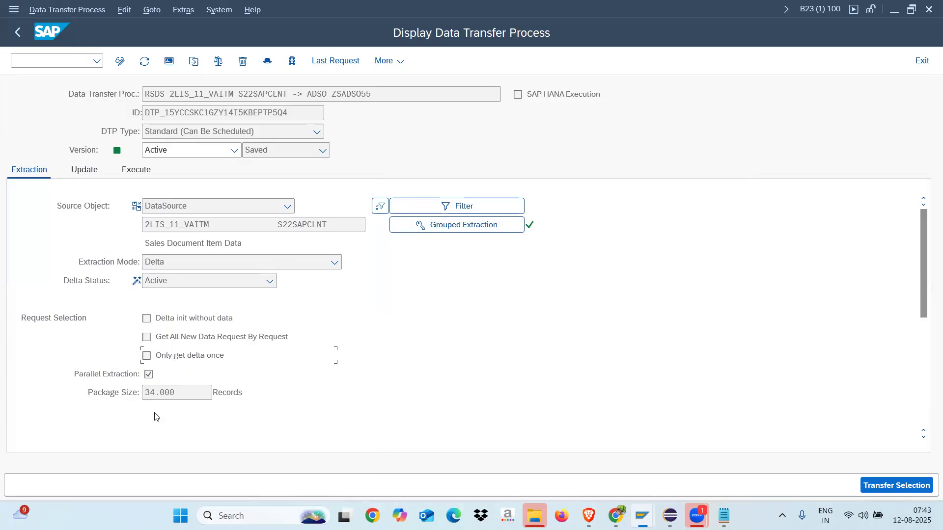
pyautogui.click(93, 172)
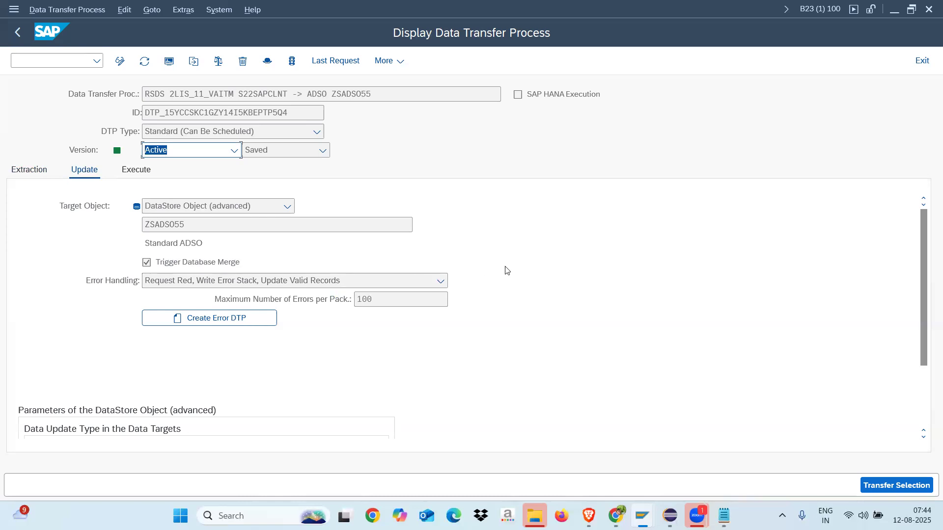
pyautogui.moveTo(697, 516)
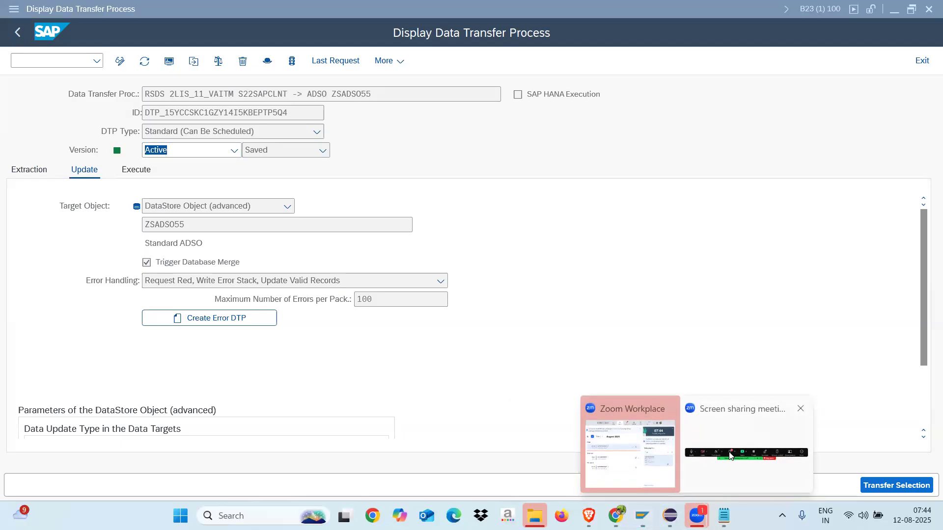
pyautogui.click(730, 456)
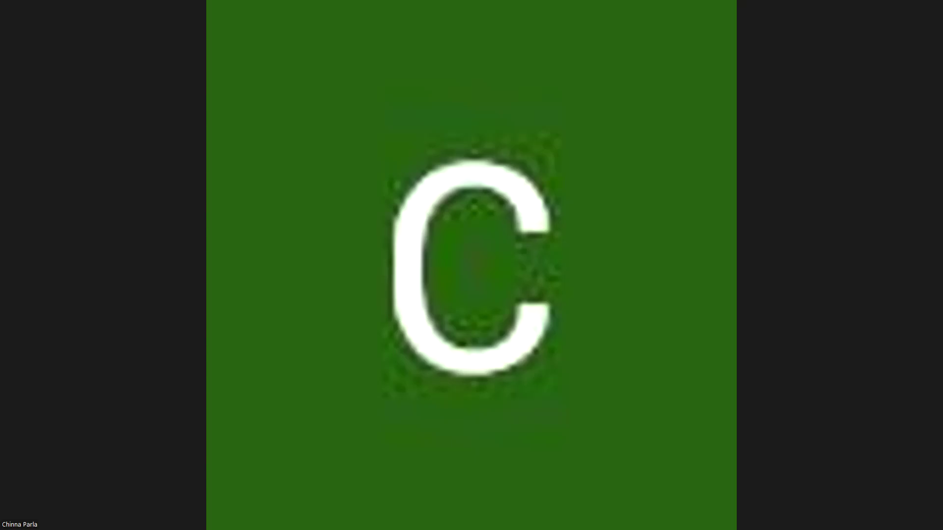